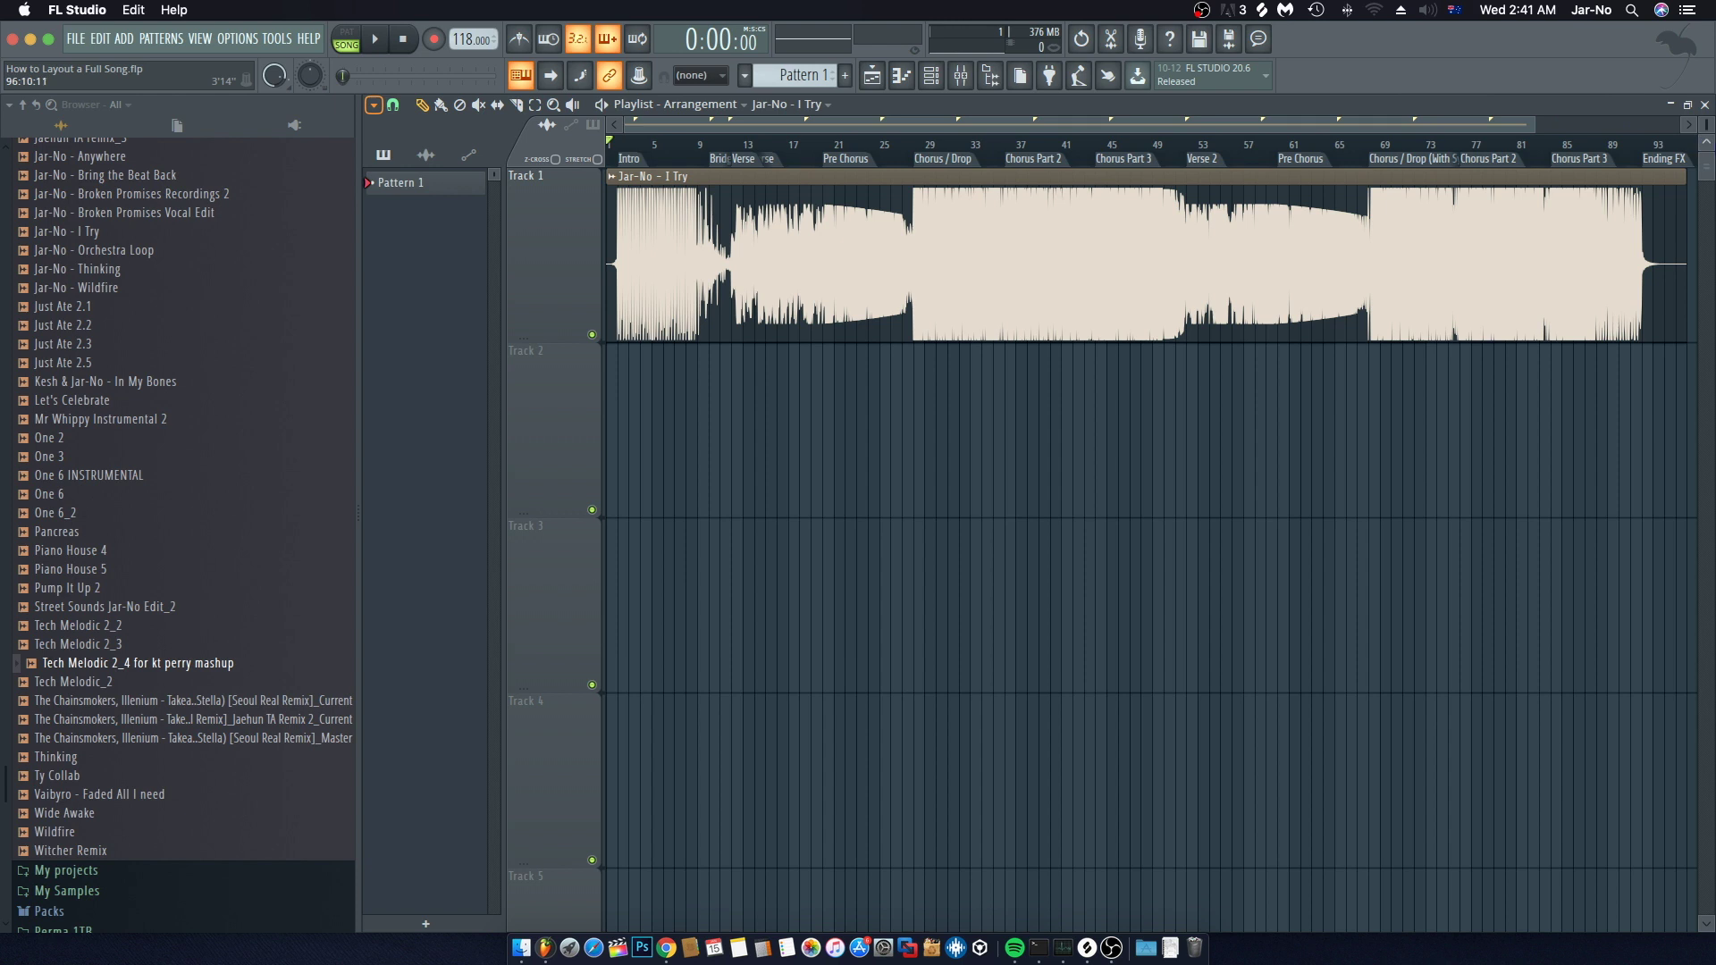
Step: Add a time marker named "Pre Intro" at bar 1, before the Intro marker in the playlist
scroll(629, 152, "up", 4)
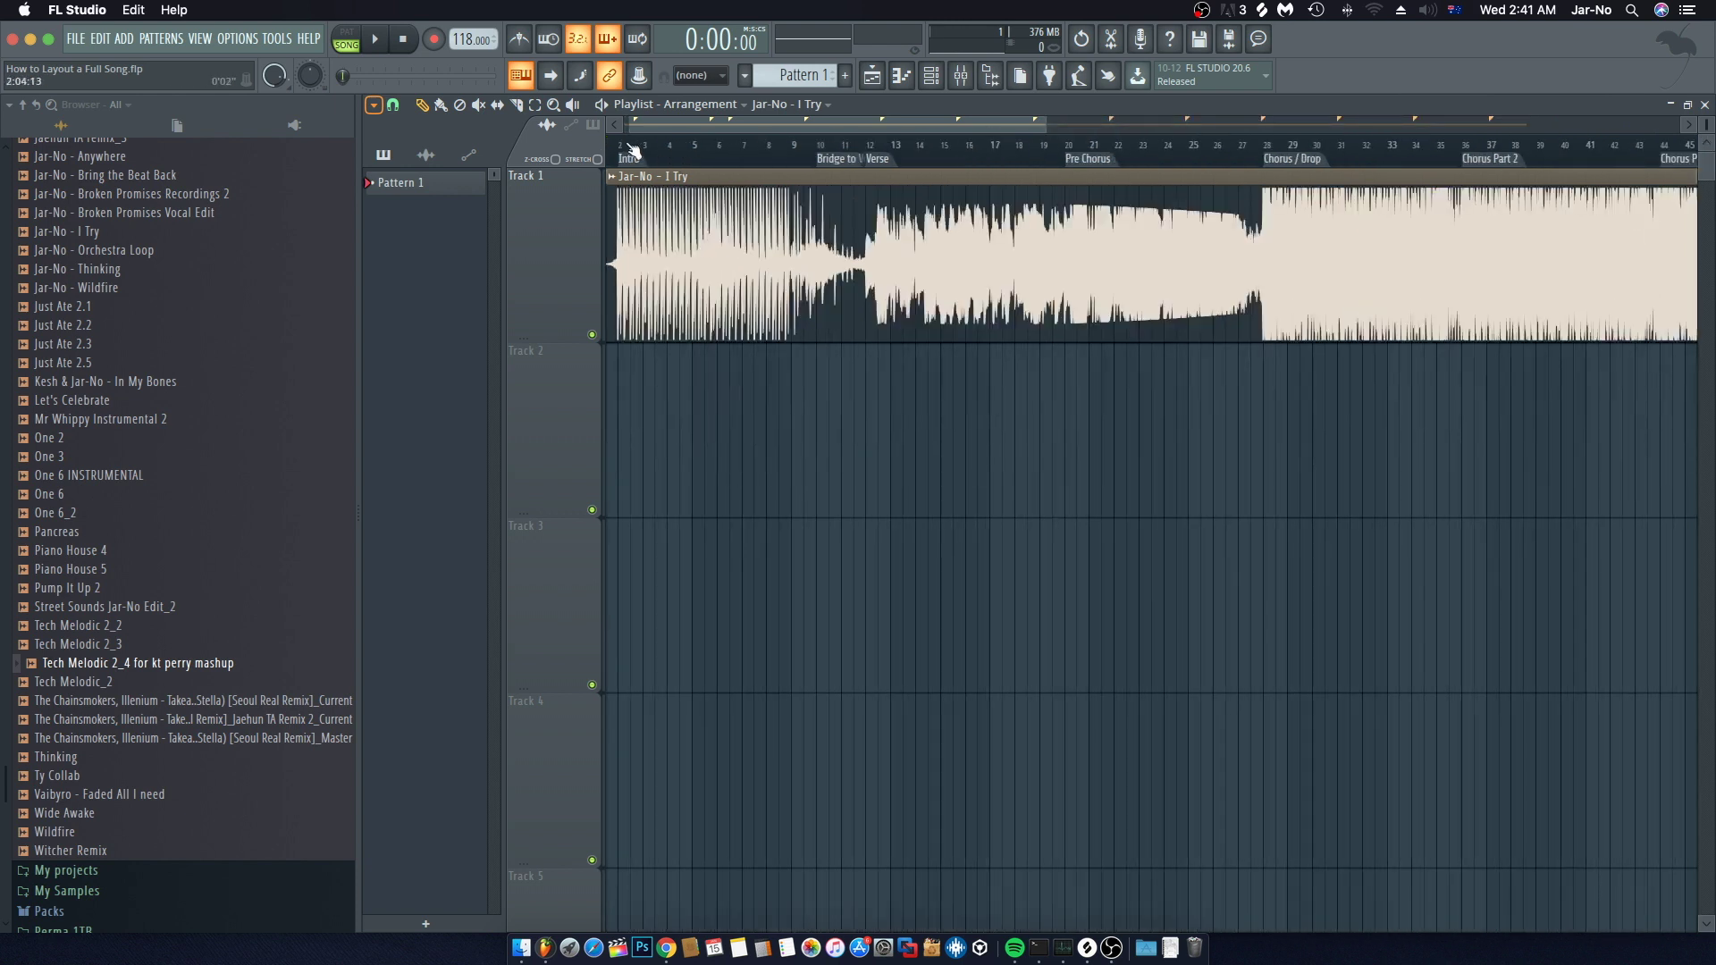
scroll(672, 125, "left", 1)
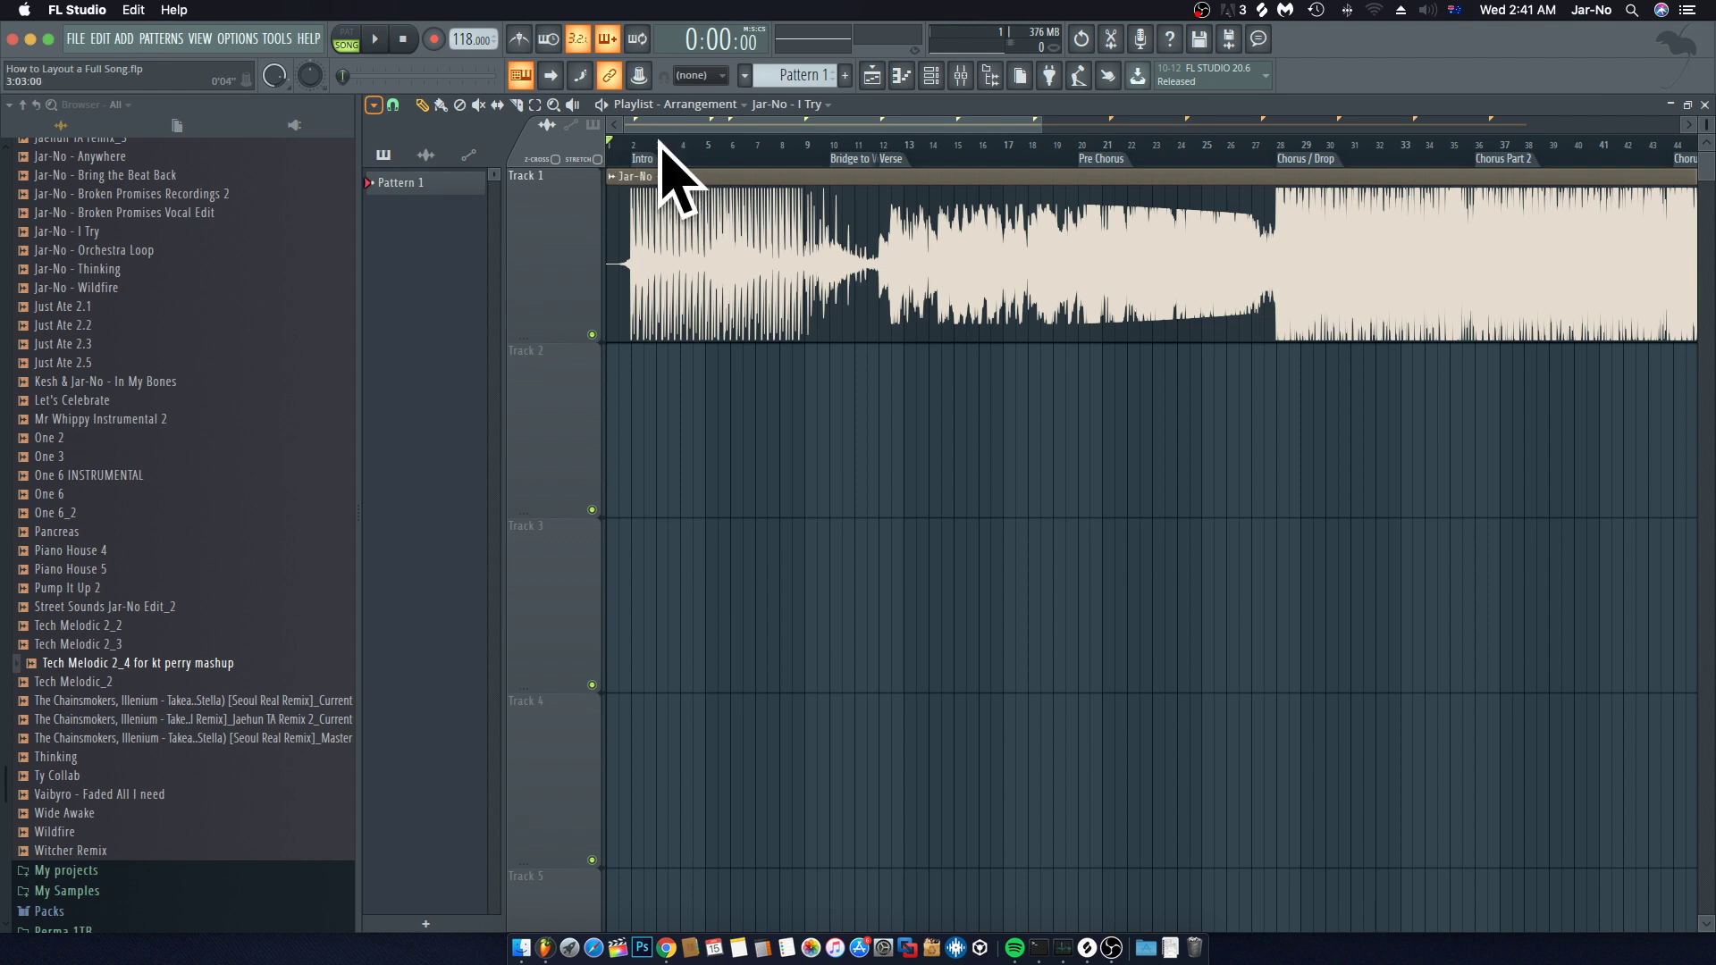
left_click(373, 105)
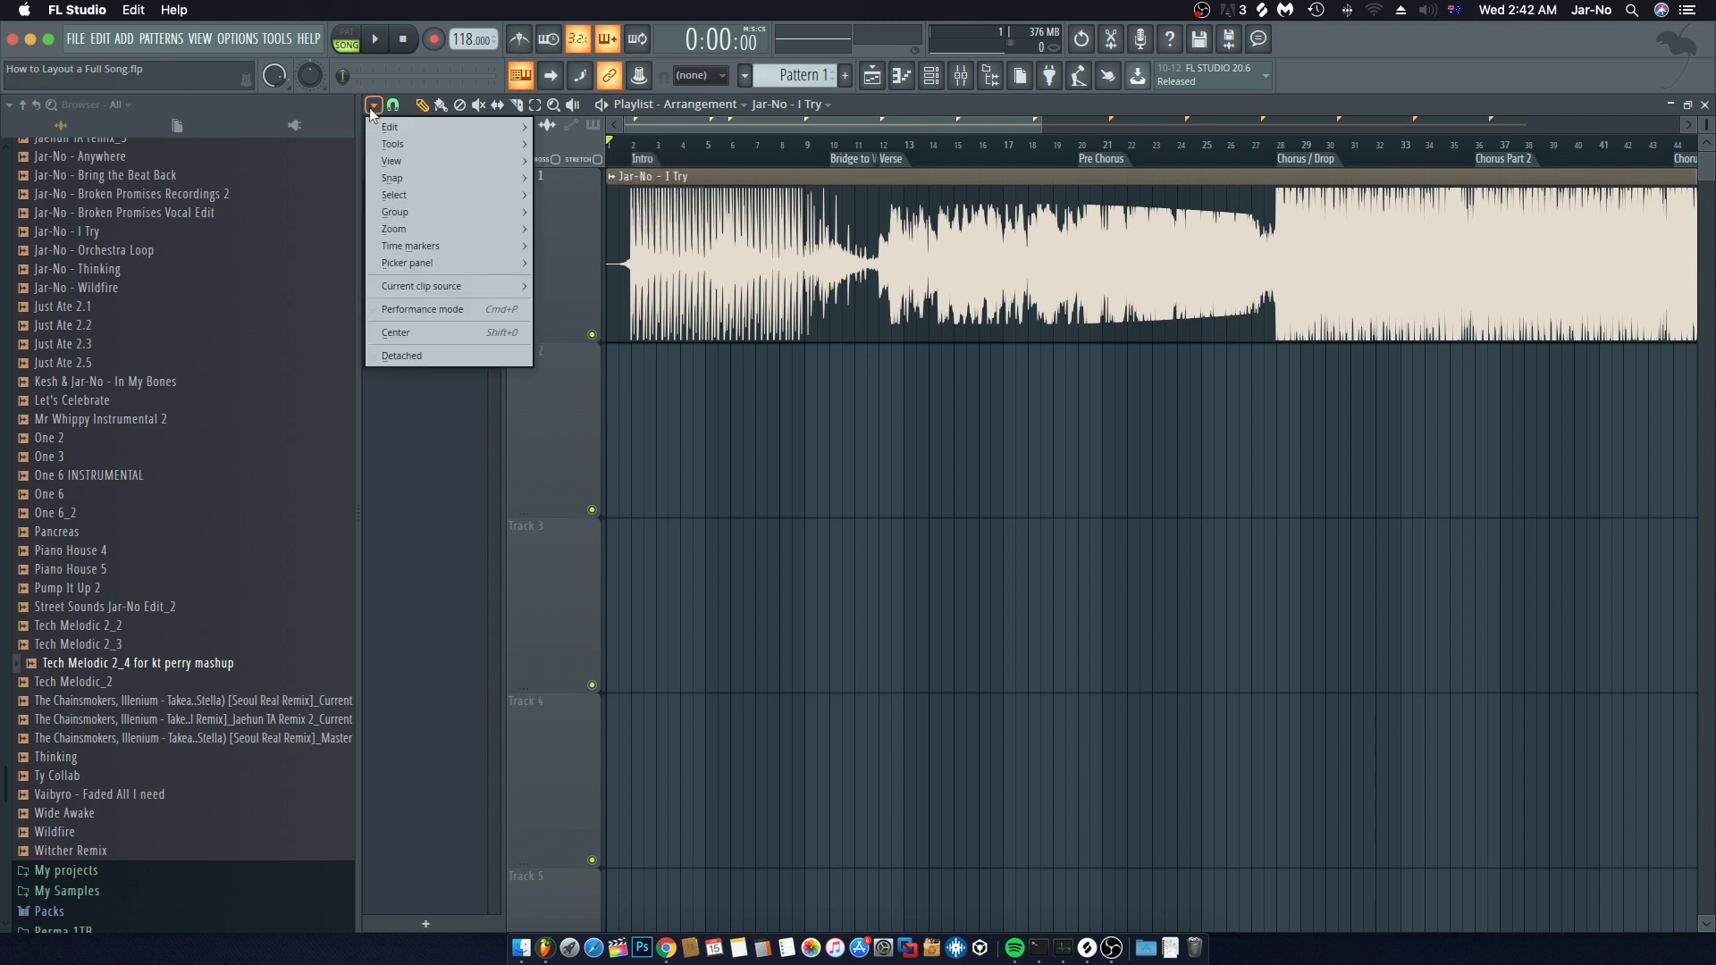
mouse_move(448, 245)
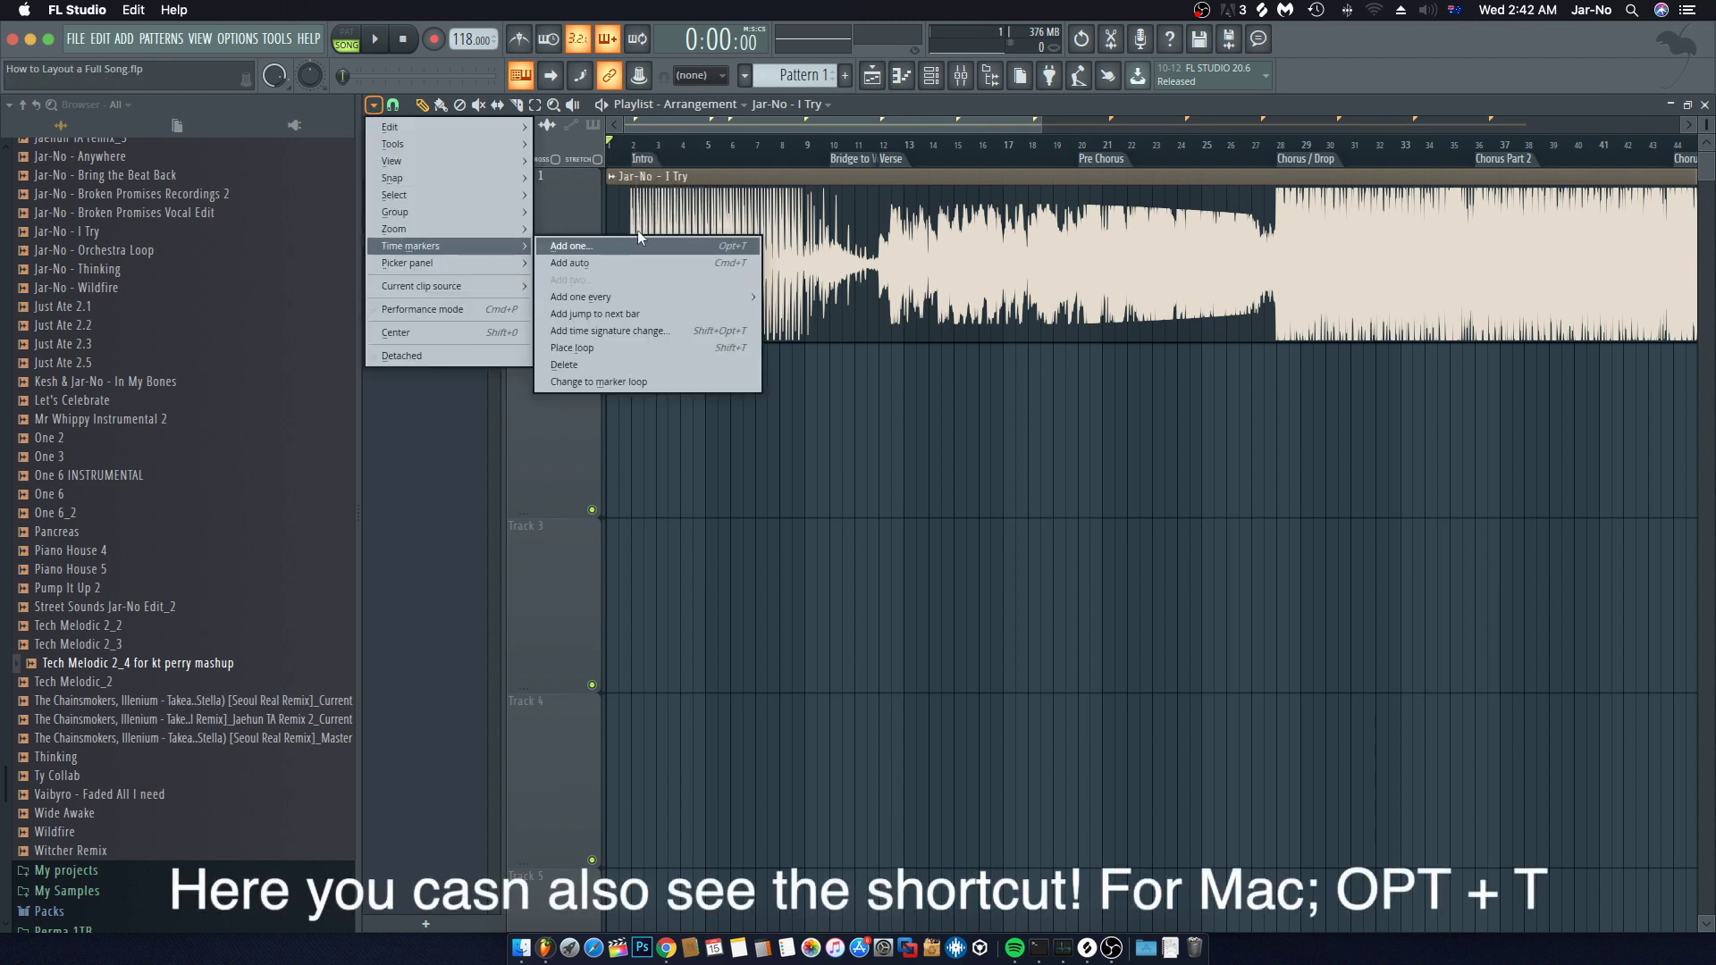
left_click(605, 250)
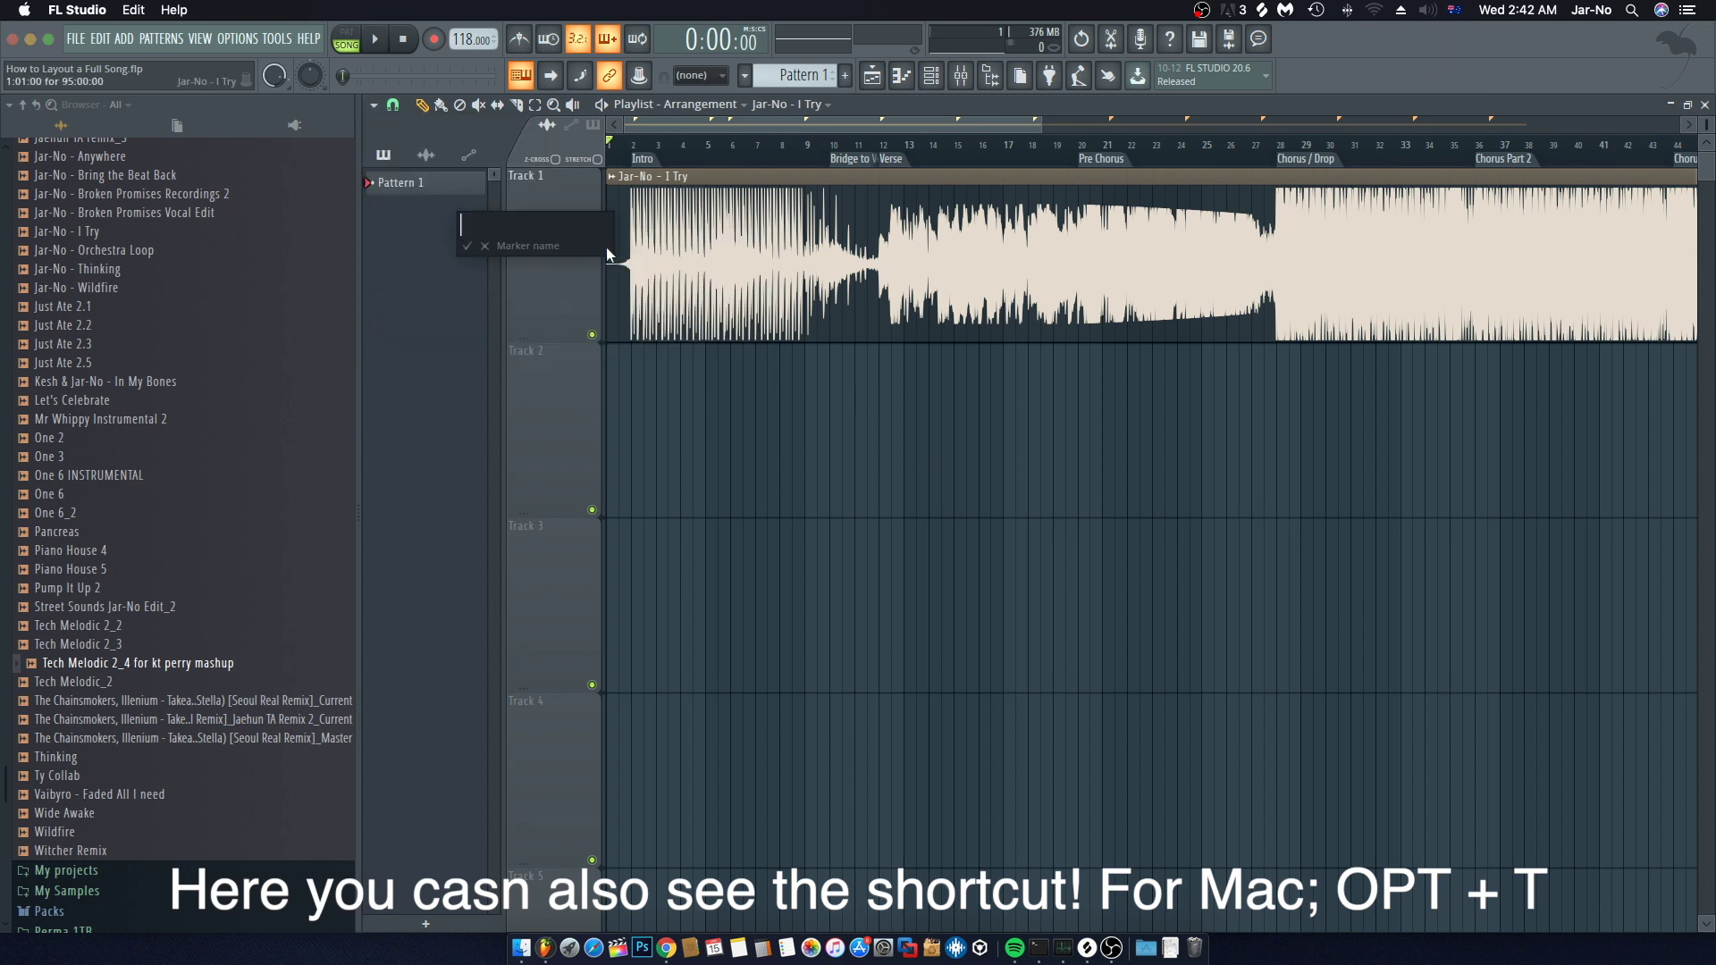
type("Pre Intr")
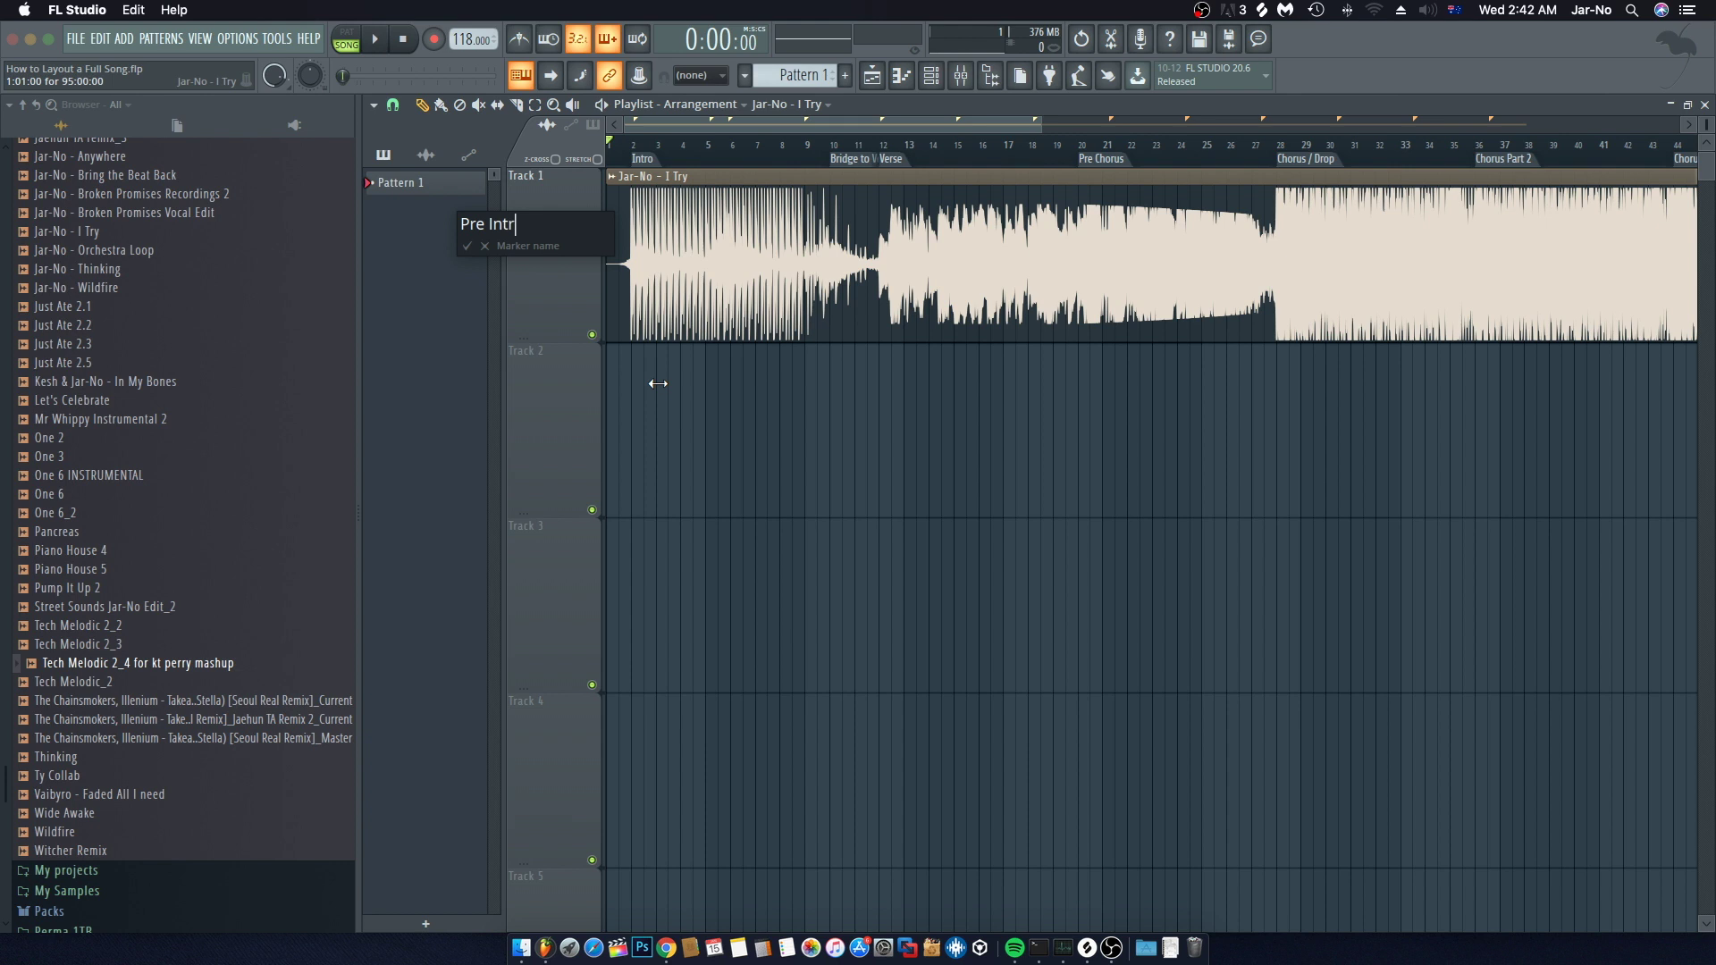
type("o")
key("Return")
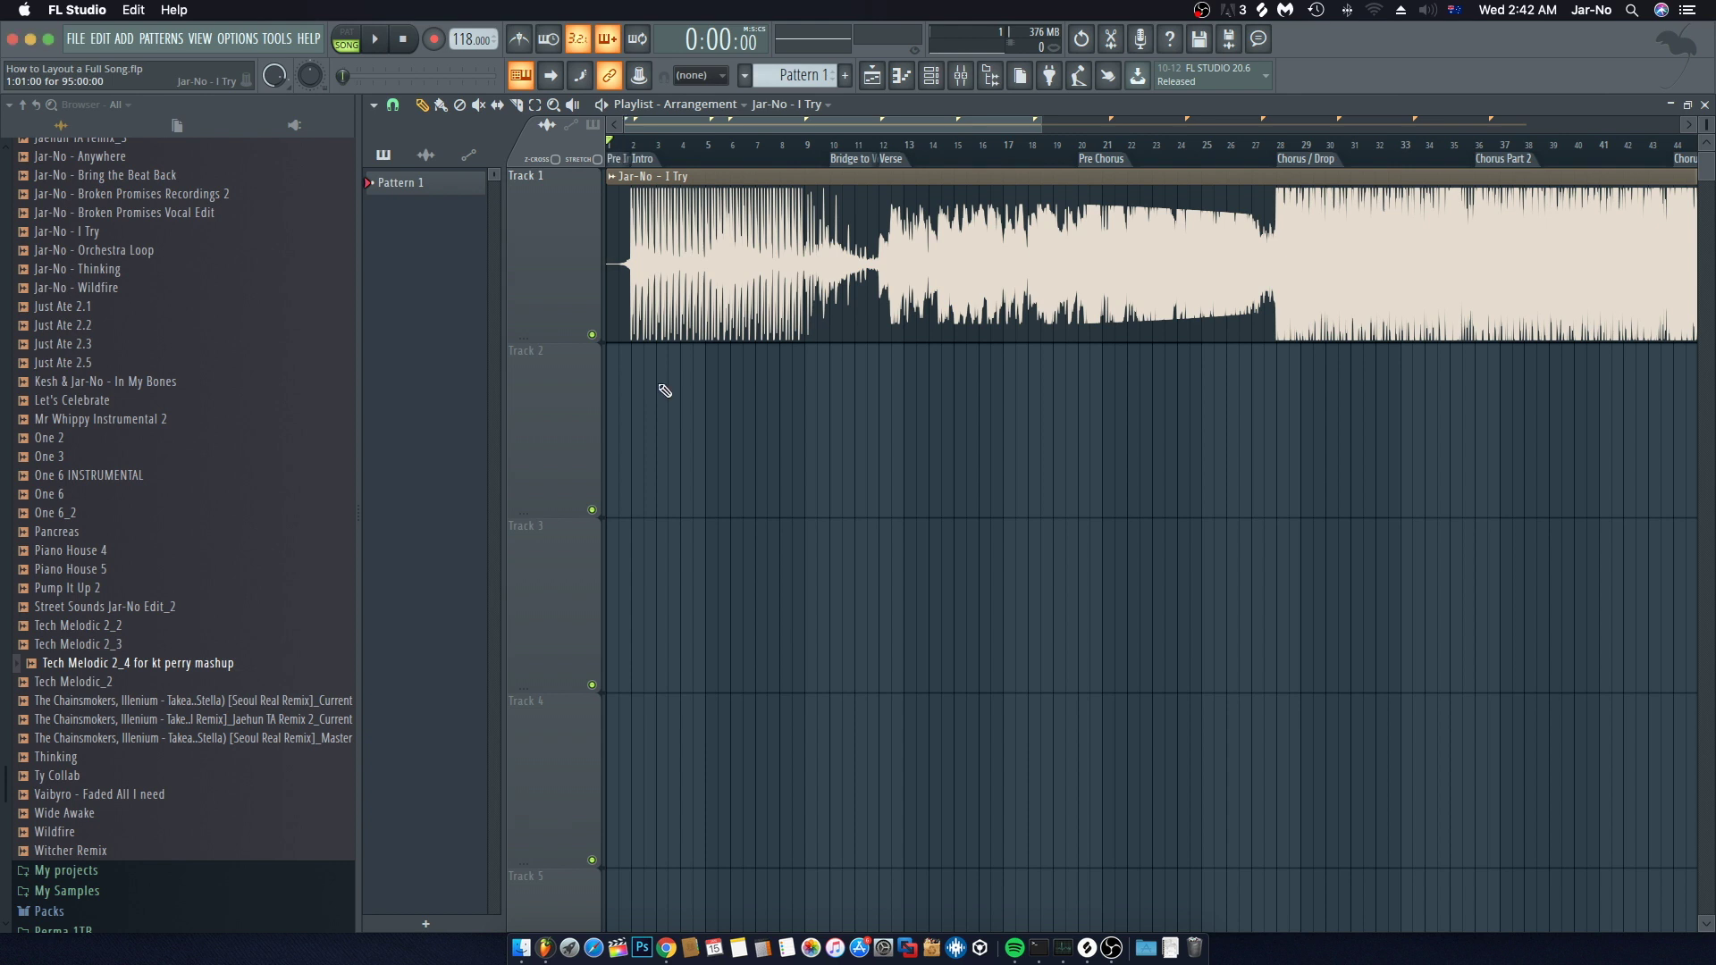
Step: Delete the Pre Intro marker at the start of the playlist
scroll(638, 152, "up", 4)
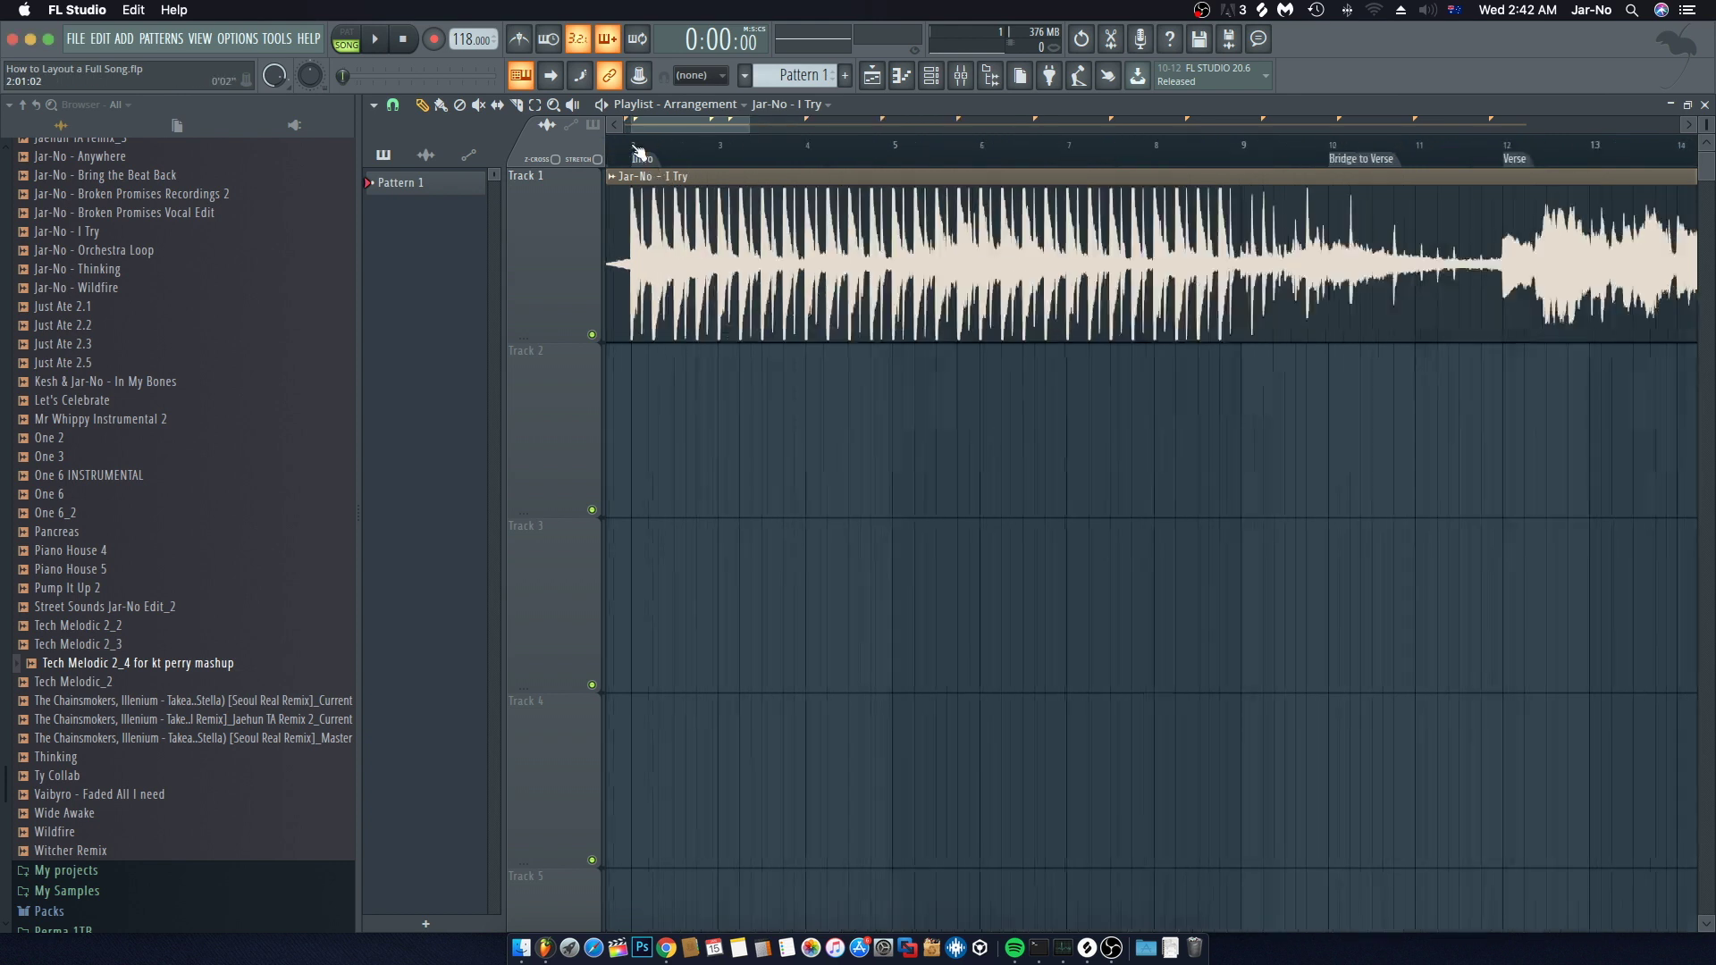
scroll(653, 143, "up", 2)
left_click(708, 143)
left_click(611, 144)
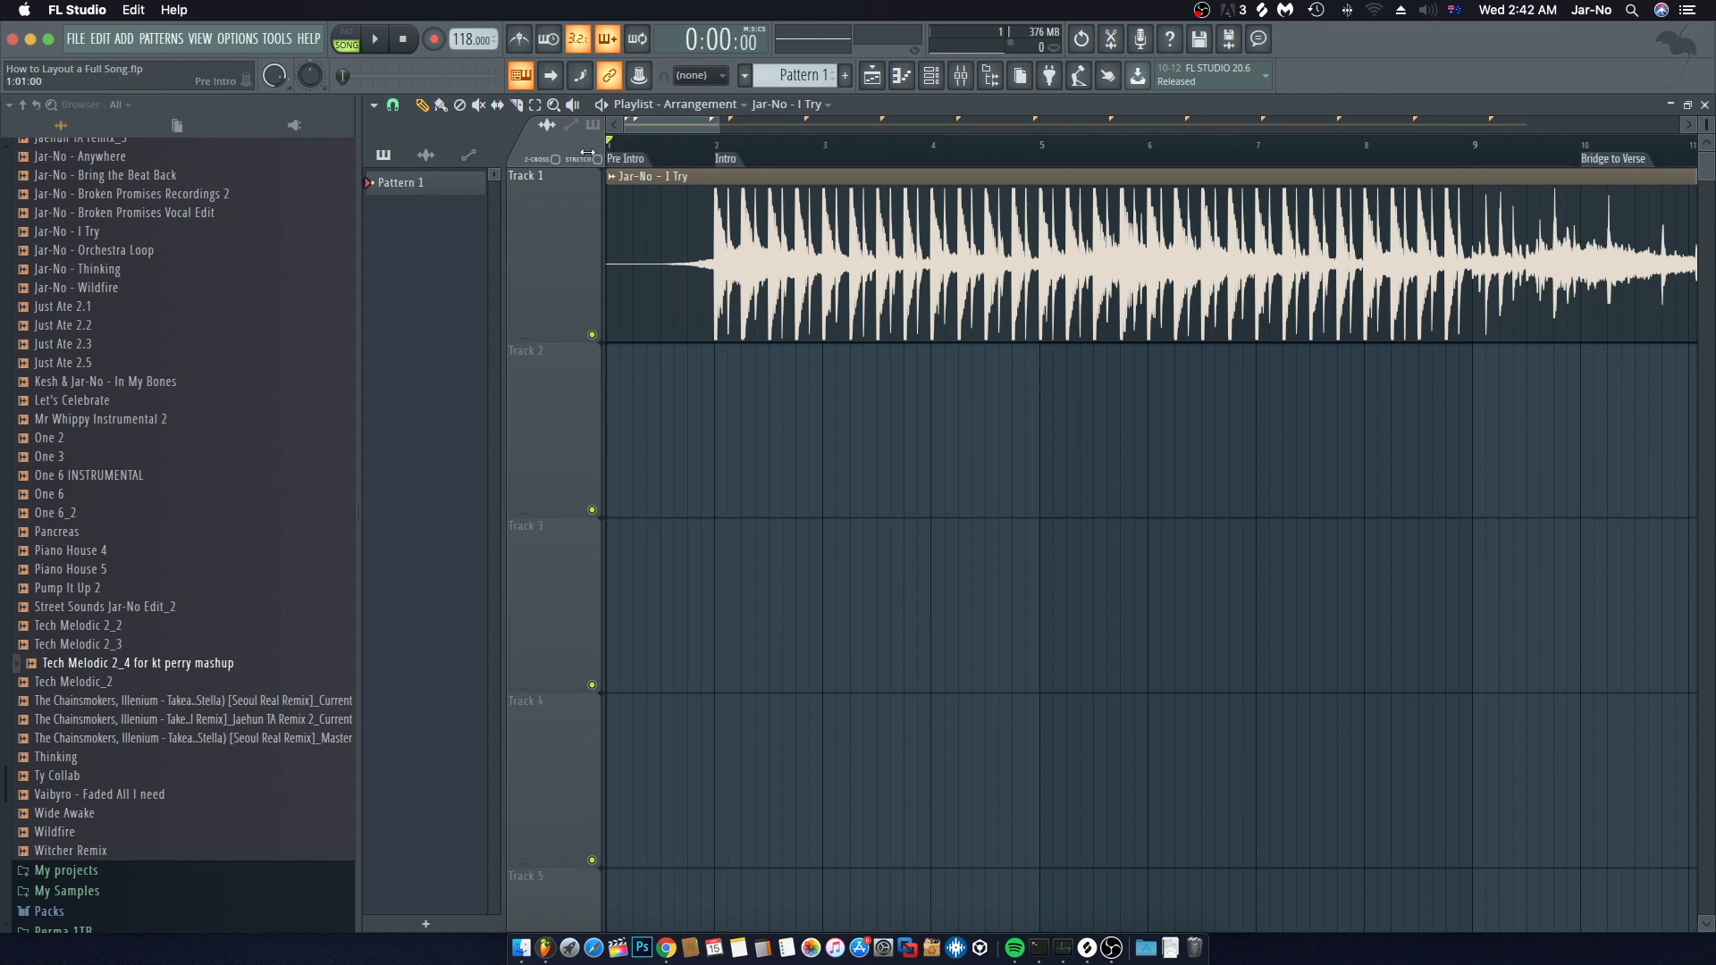
right_click(628, 160)
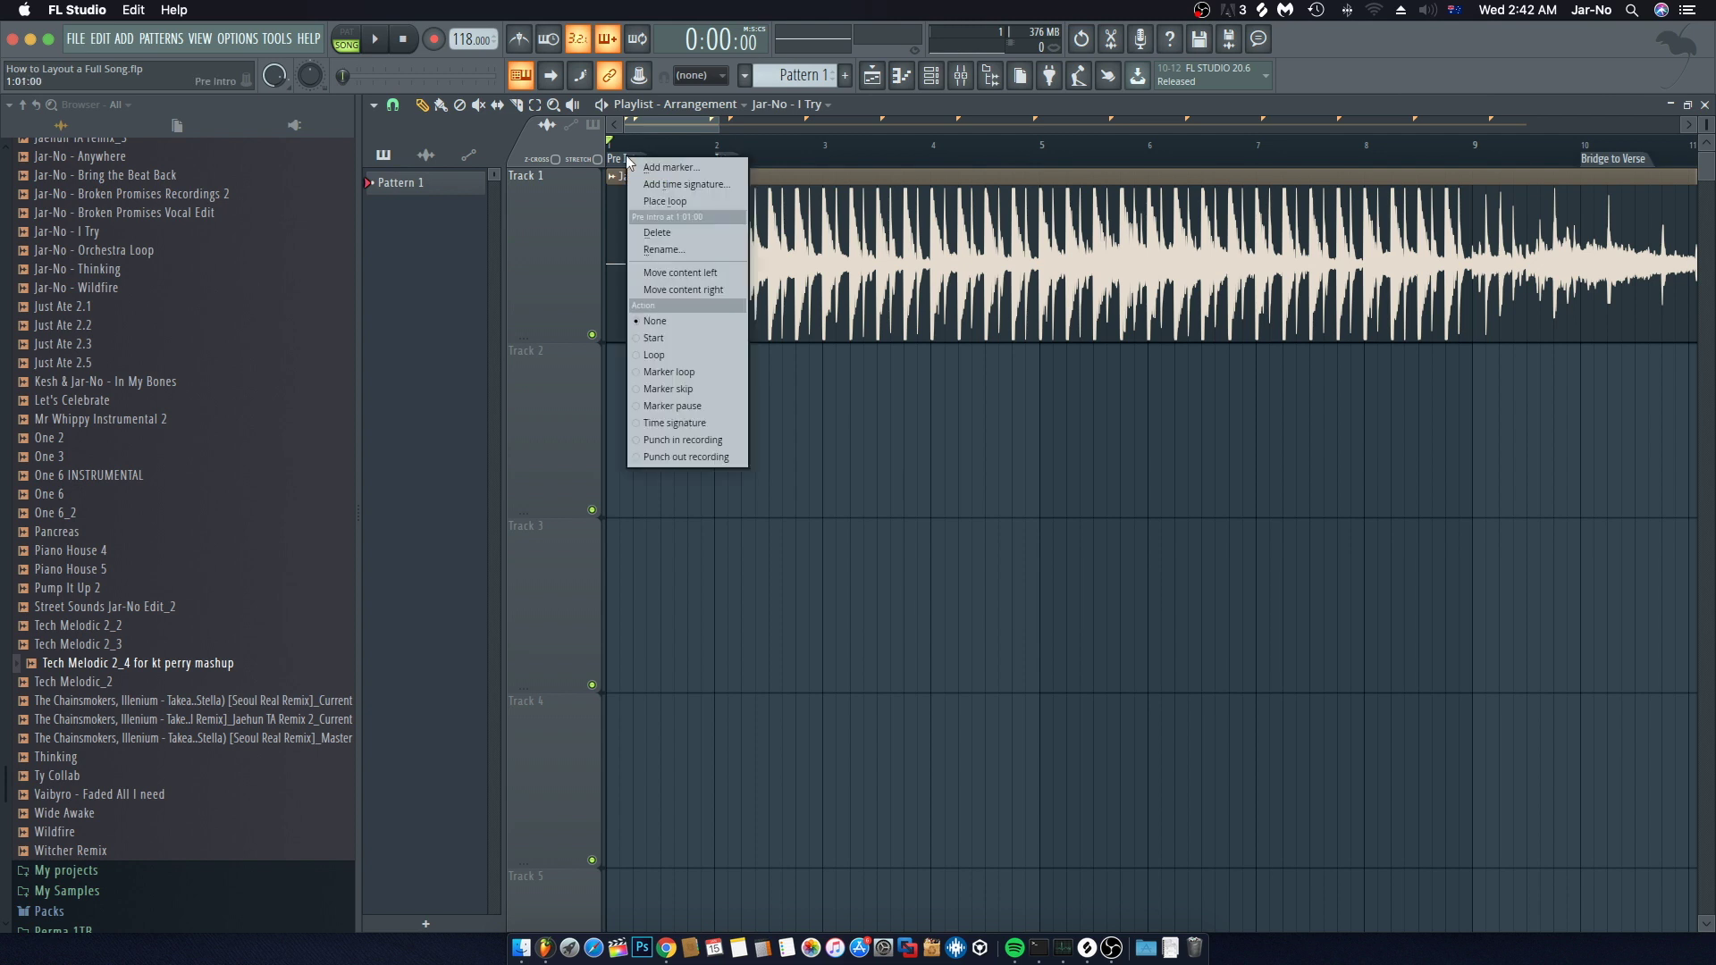
key("Escape")
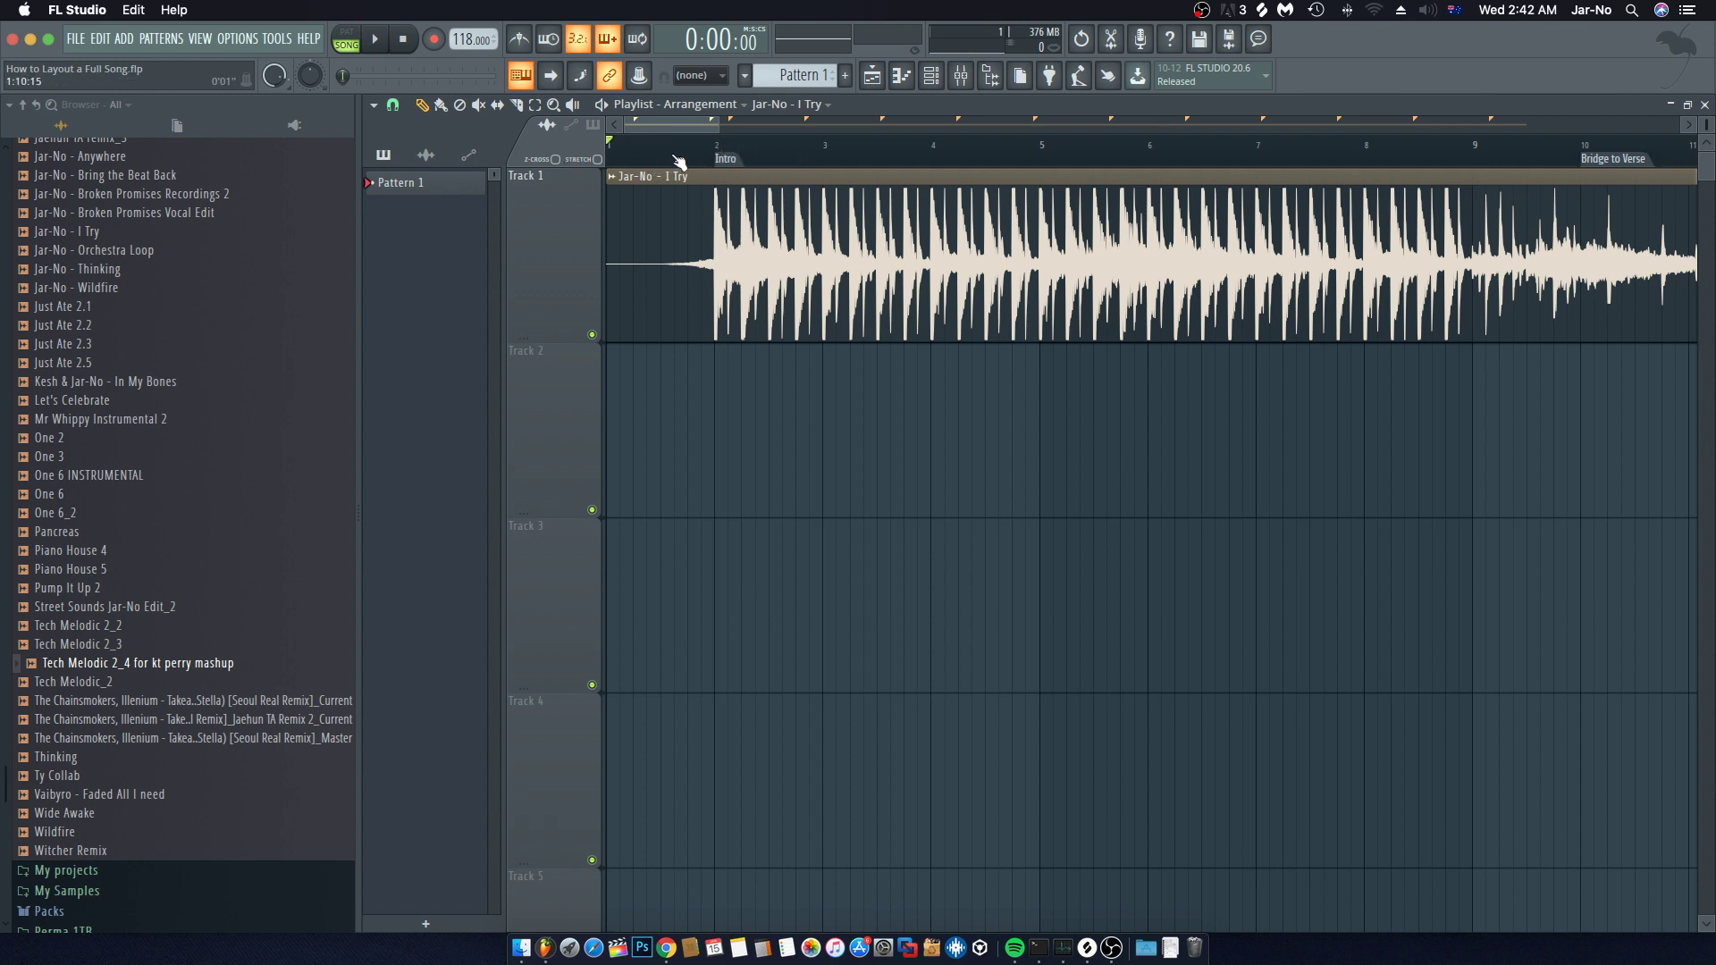
Step: Play the song's intro from midway through bar 1, just before the Intro marker, and stop playback
scroll(760, 152, "down", 2)
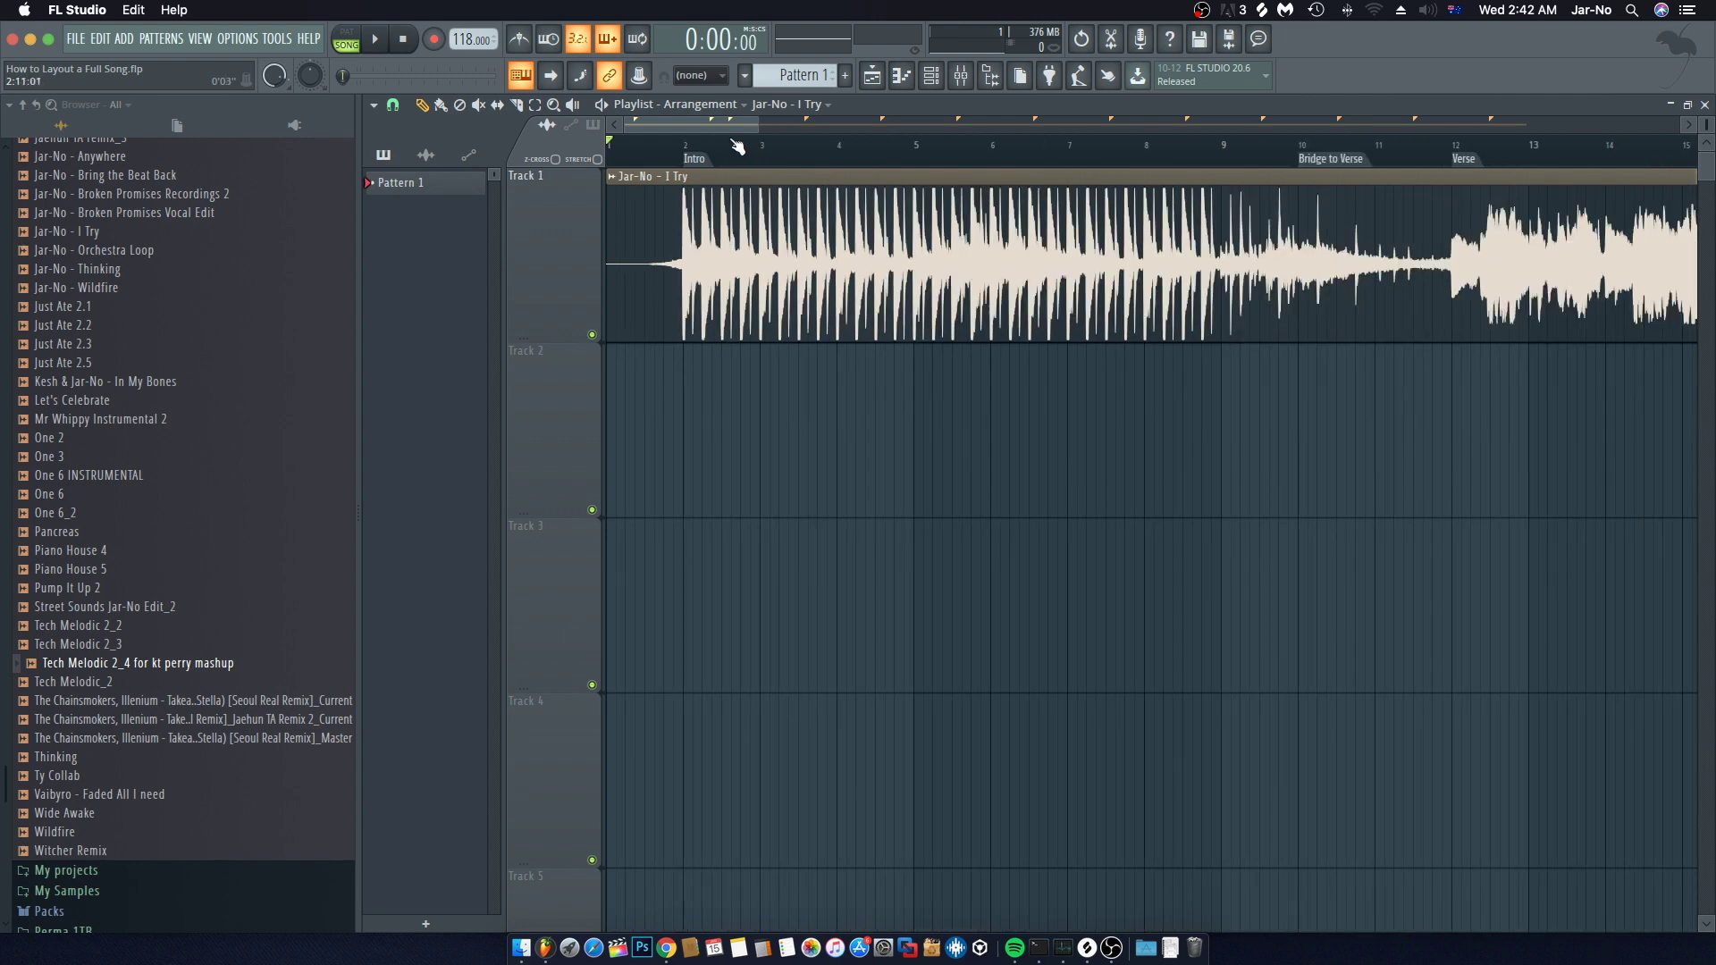
mouse_move(701, 125)
left_mouse_down()
mouse_move(919, 127)
mouse_move(676, 122)
left_mouse_up()
left_click(671, 145)
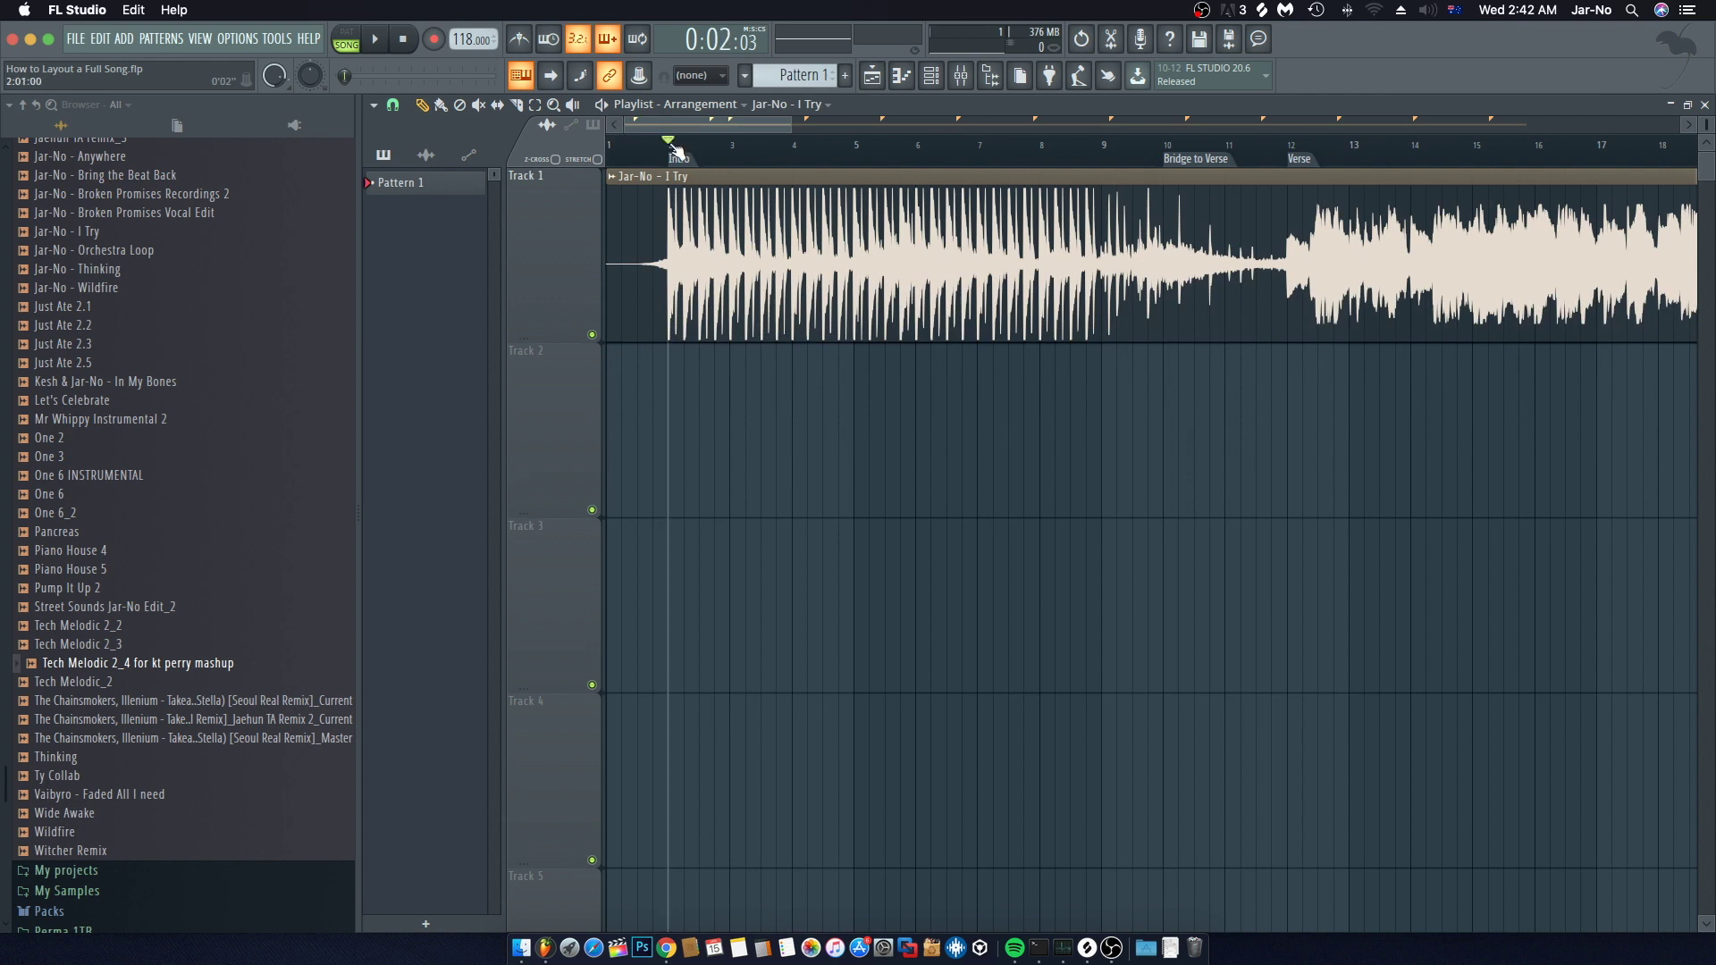
key("space")
key("space")
left_click(645, 148)
key("space")
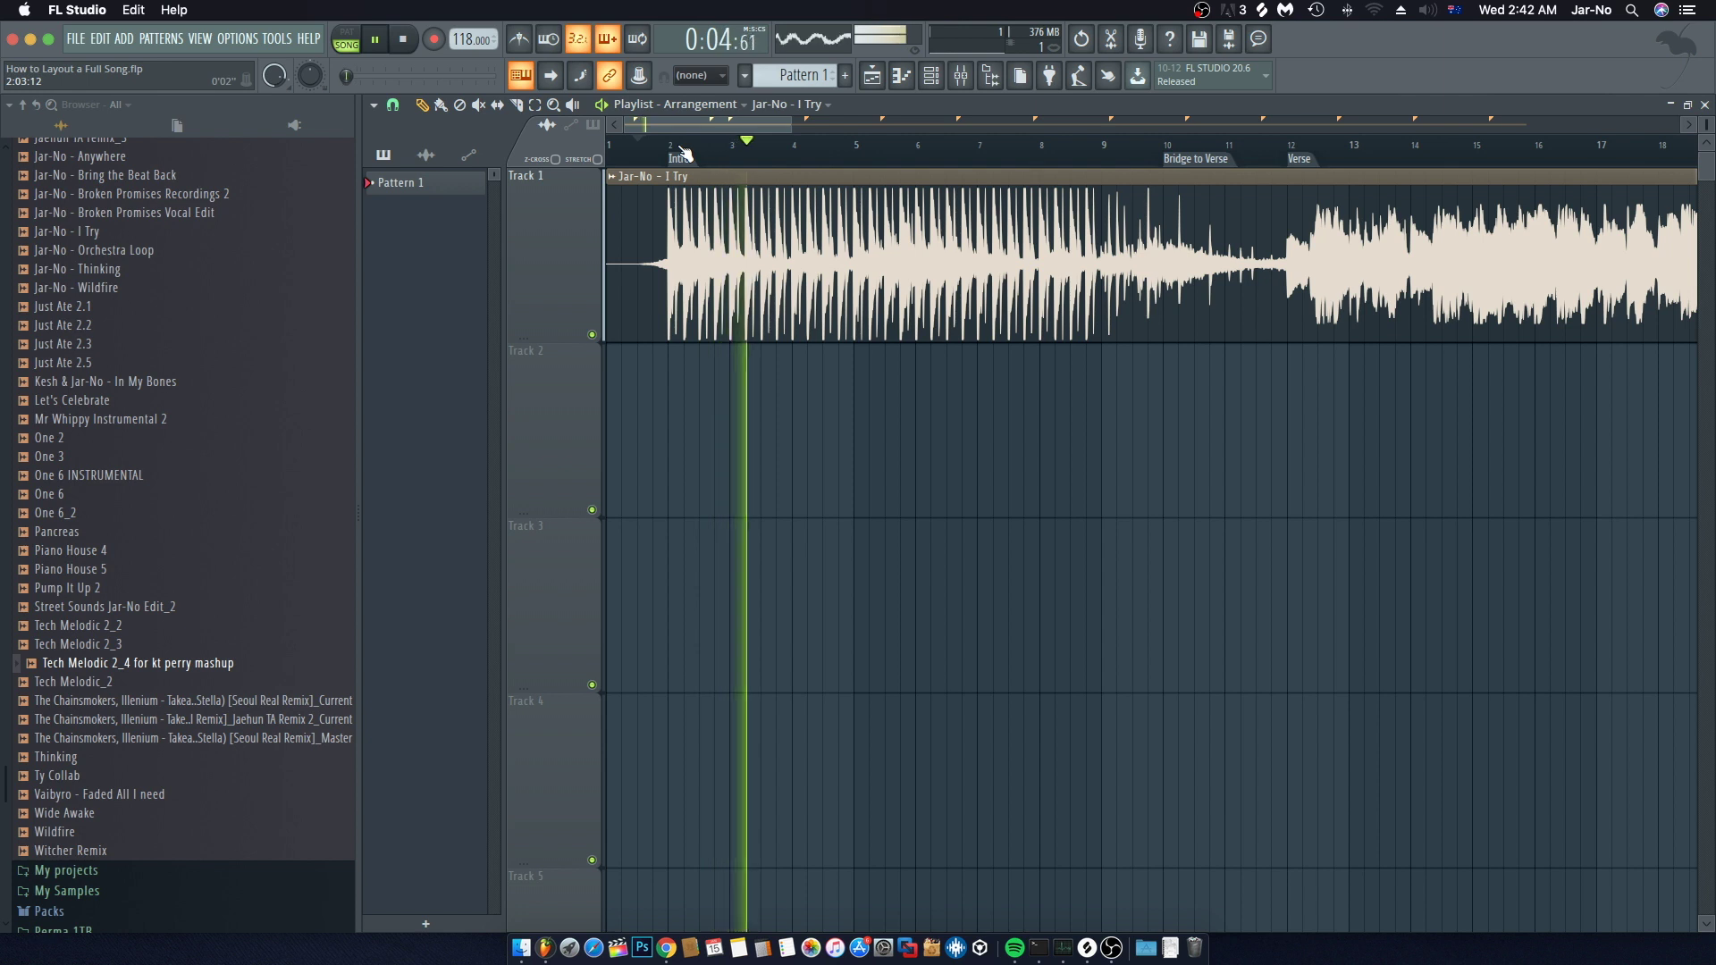
key("space")
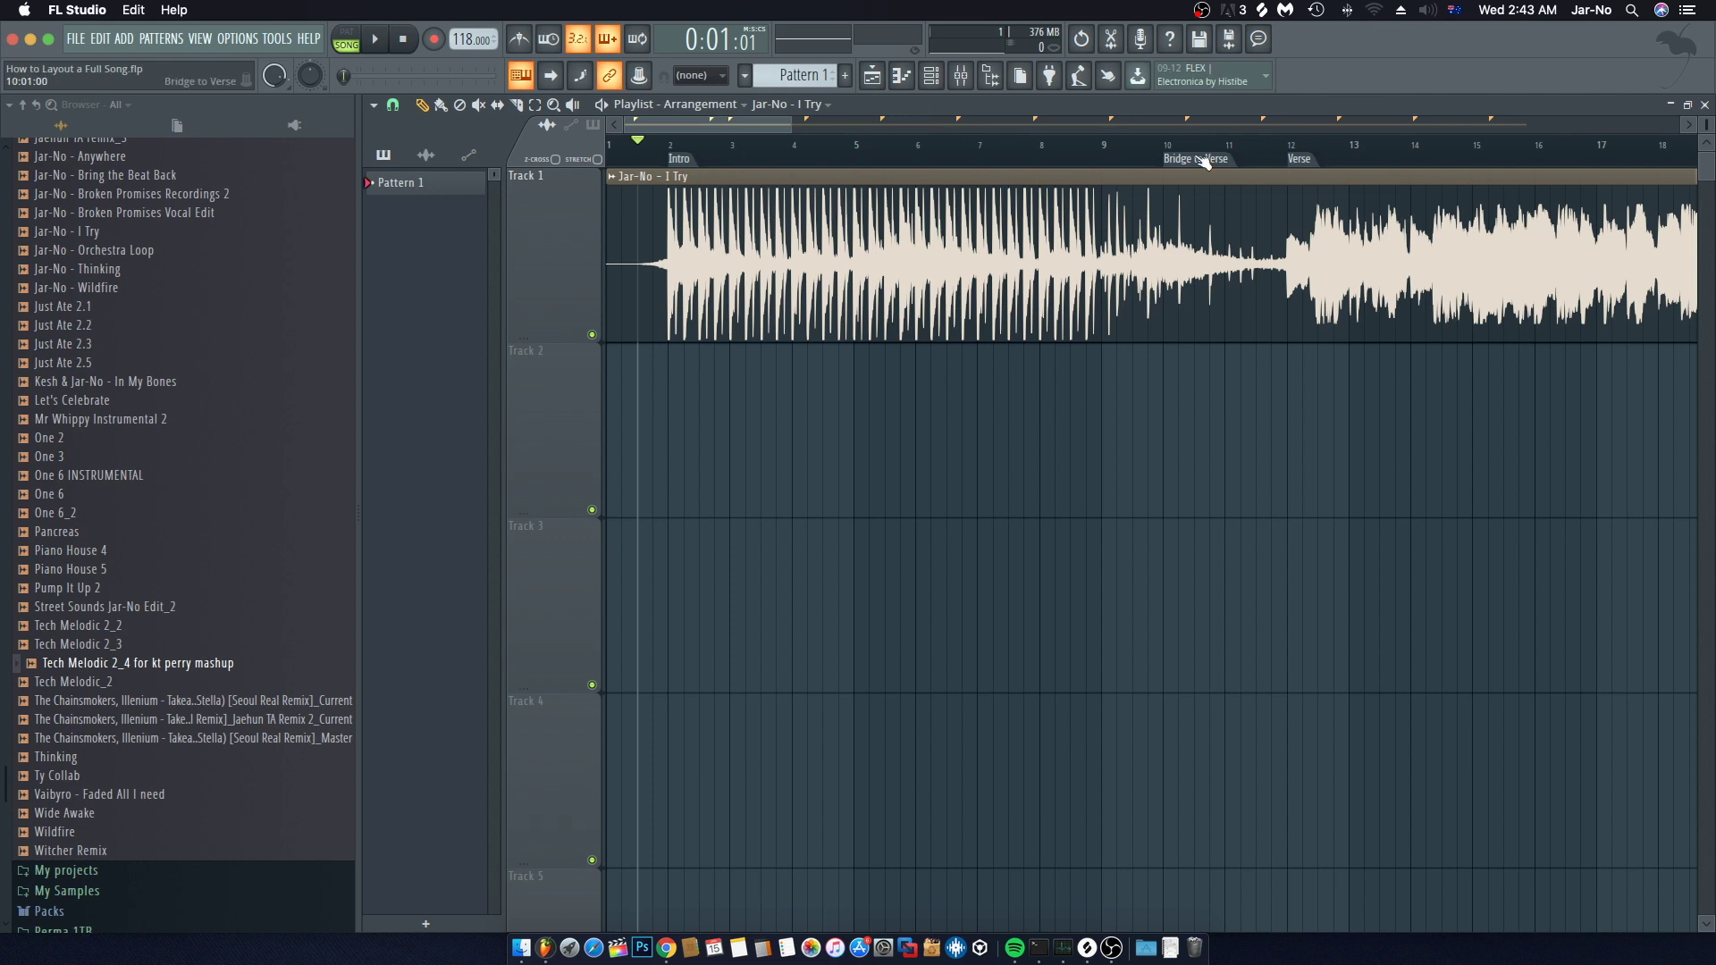
Step: Select the time range from bar 6 to bar 10, the end of the intro before Bridge to Verse
scroll(1202, 154, "down", 5)
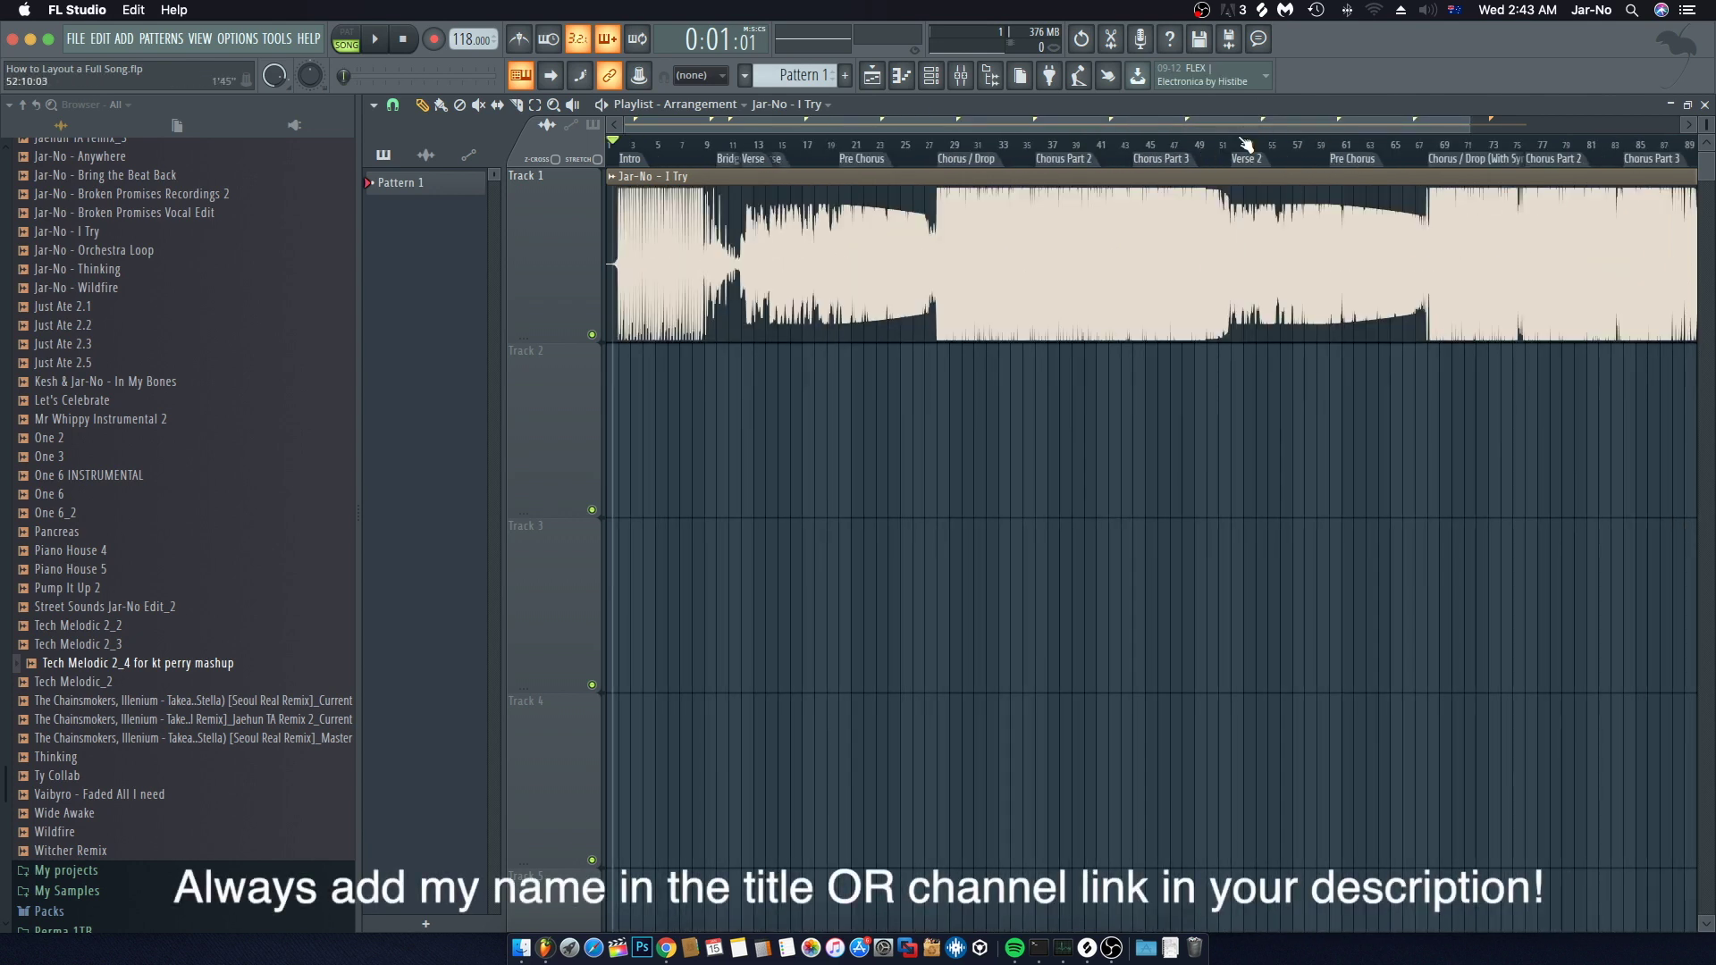
scroll(1245, 145, "down", 2)
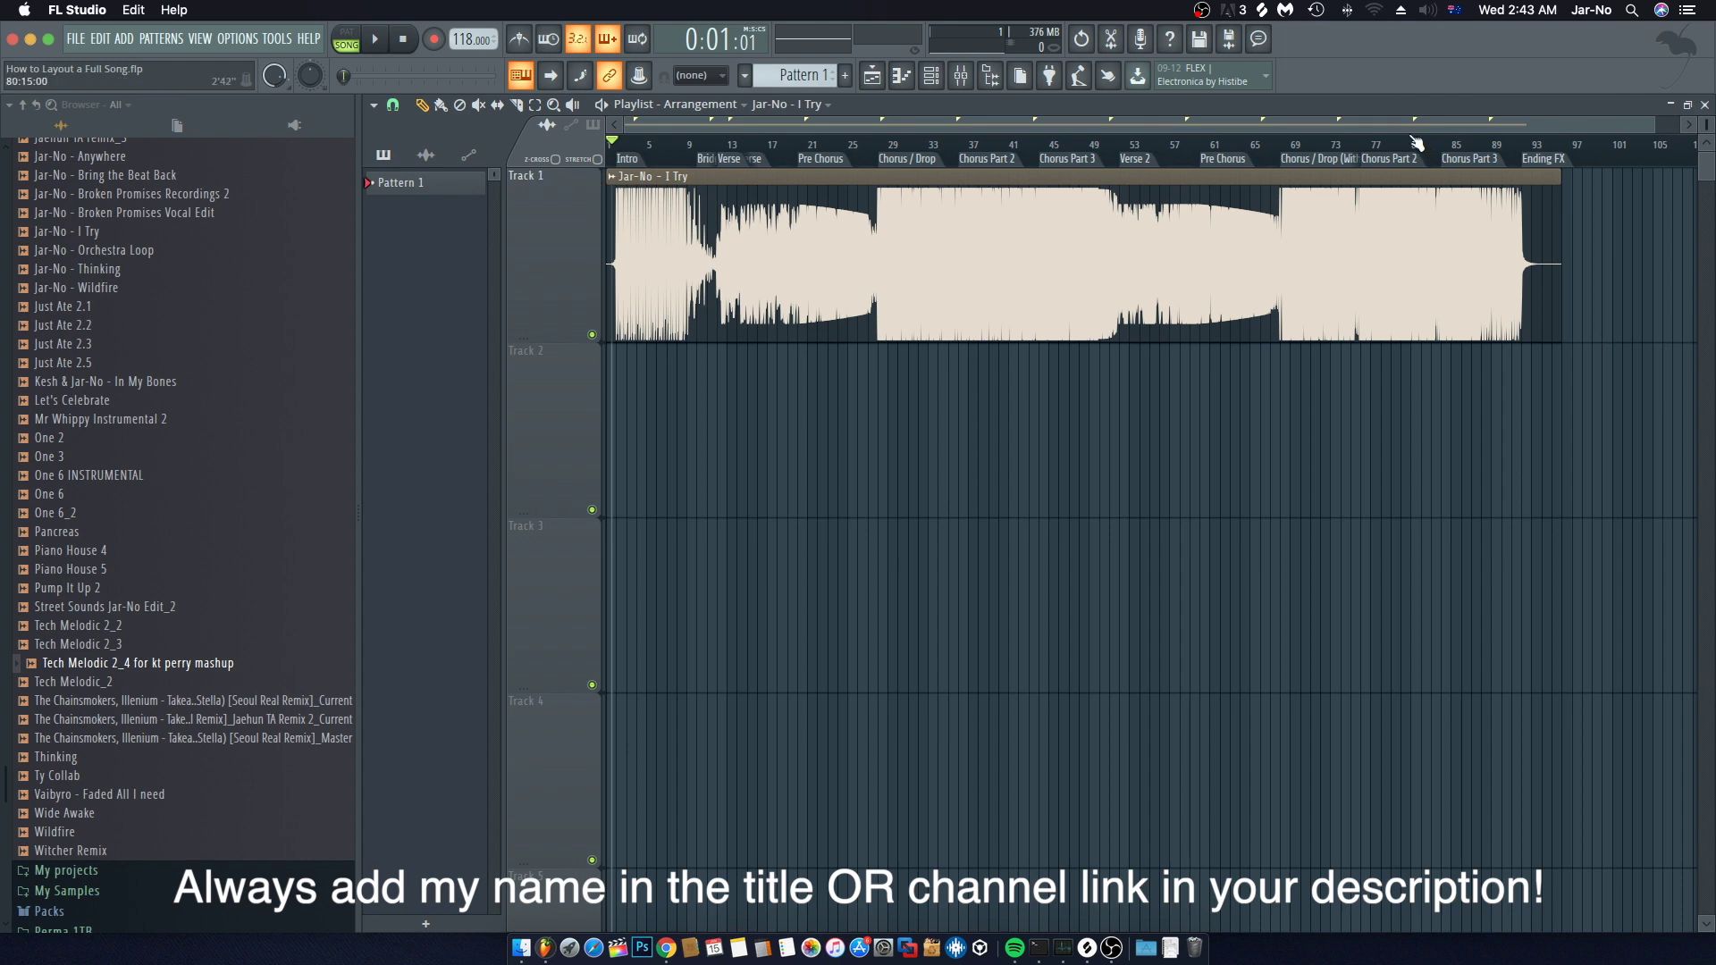
scroll(1542, 134, "up", 1)
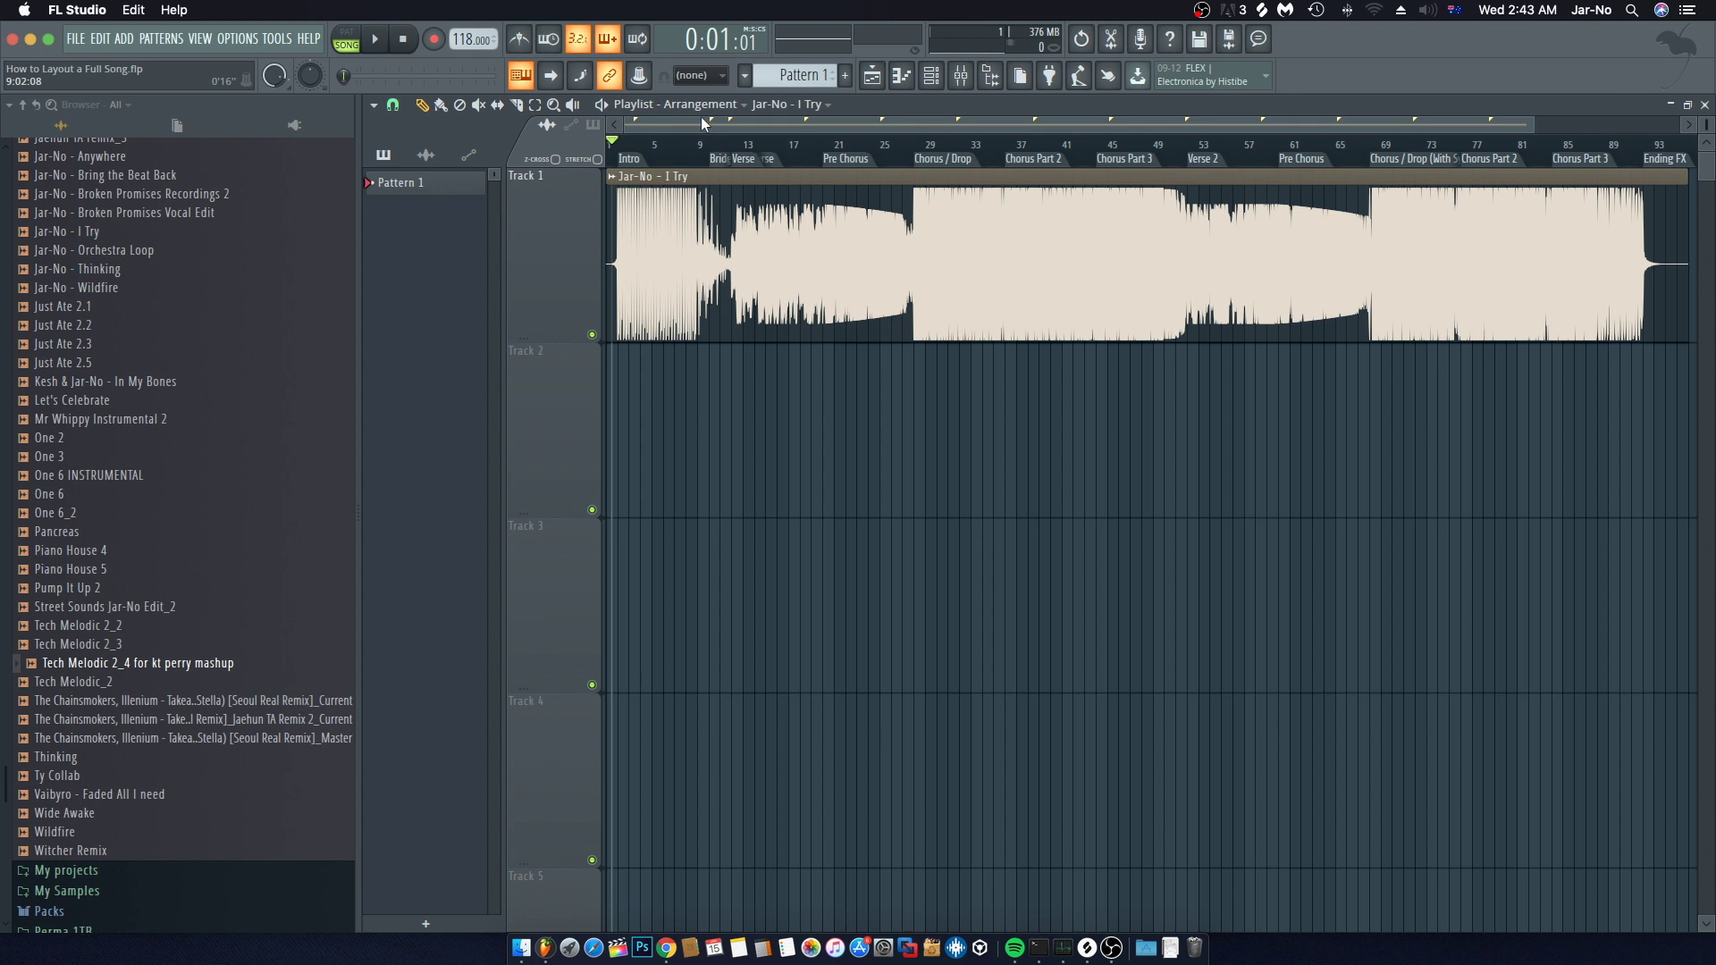
scroll(704, 134, "up", 3)
mouse_move(705, 134)
left_mouse_down()
mouse_move(615, 134)
mouse_move(955, 154)
left_mouse_up()
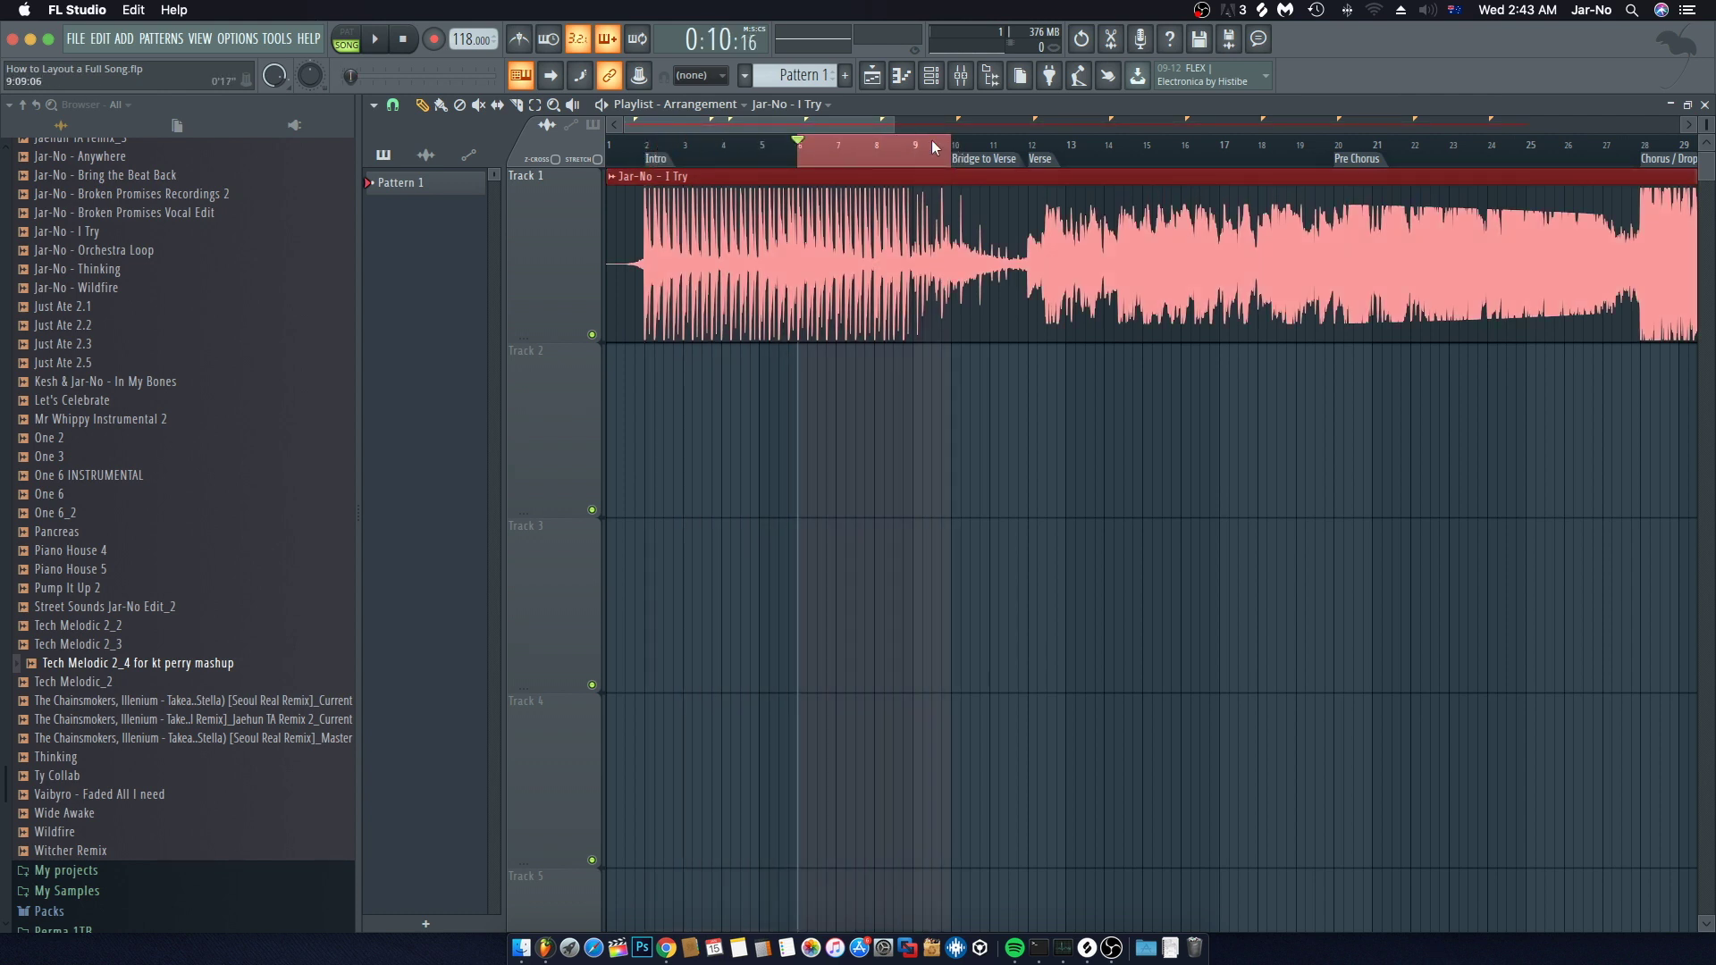
Step: Play the song from bar 9 into the bridge, select bars 10 to 12, and stop playback
left_click(919, 141)
scroll(998, 146, "up", 3)
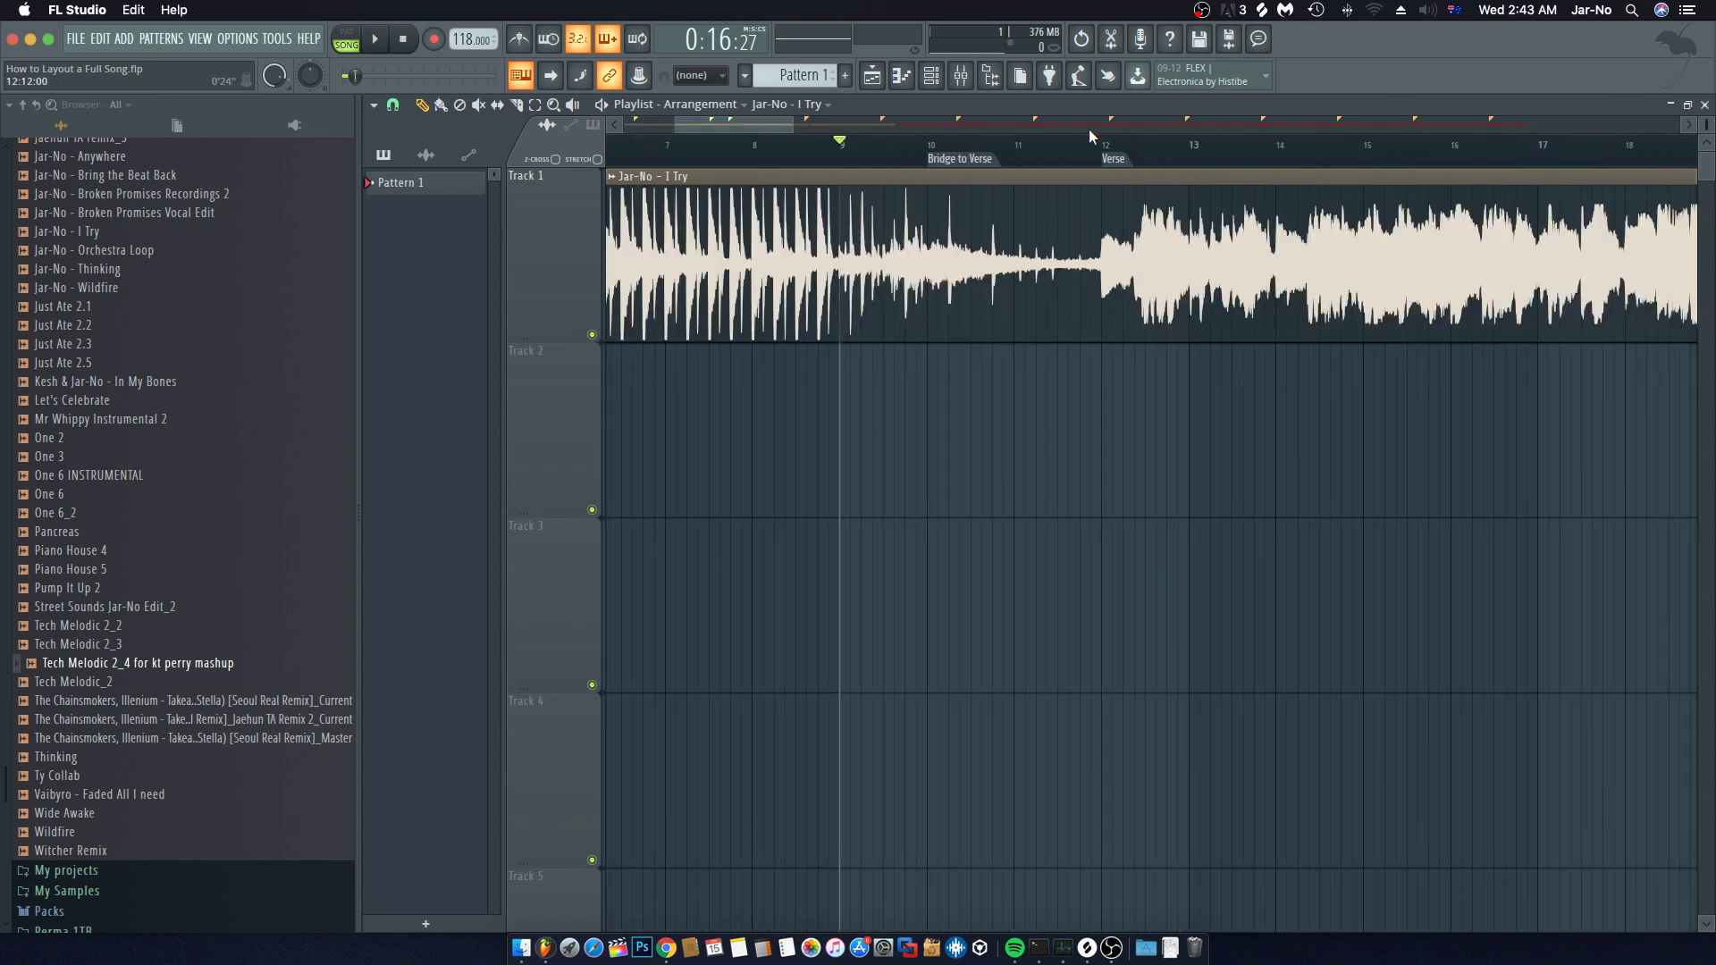
key("space")
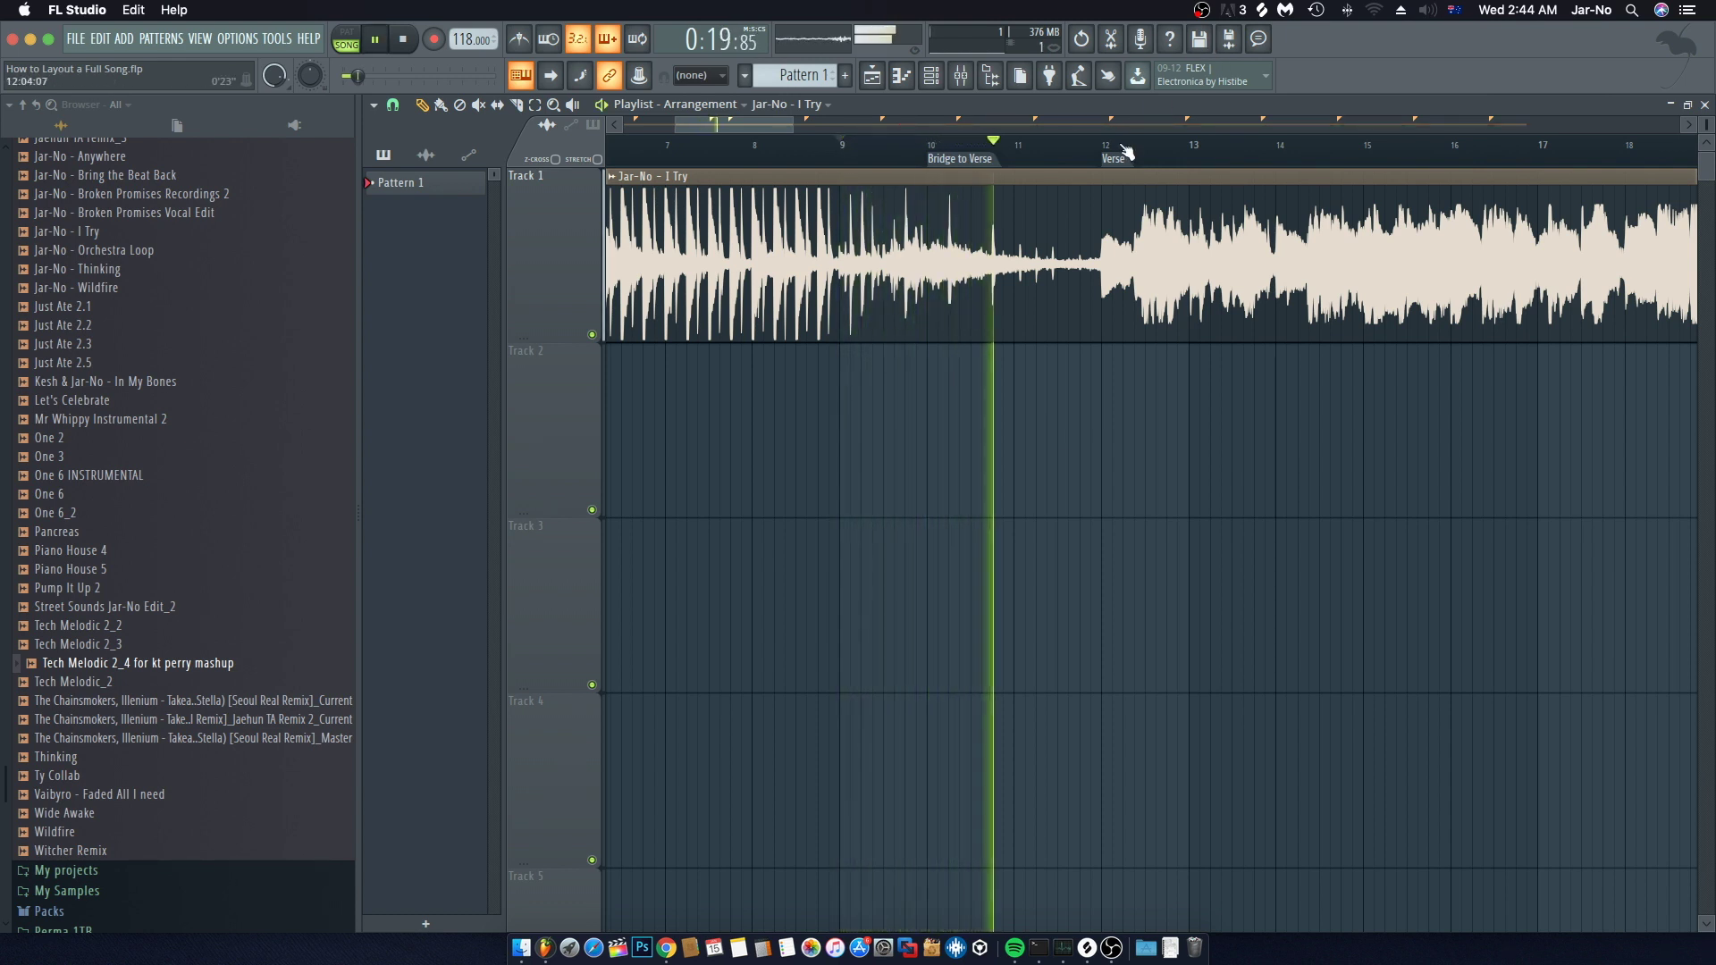
left_click(932, 159)
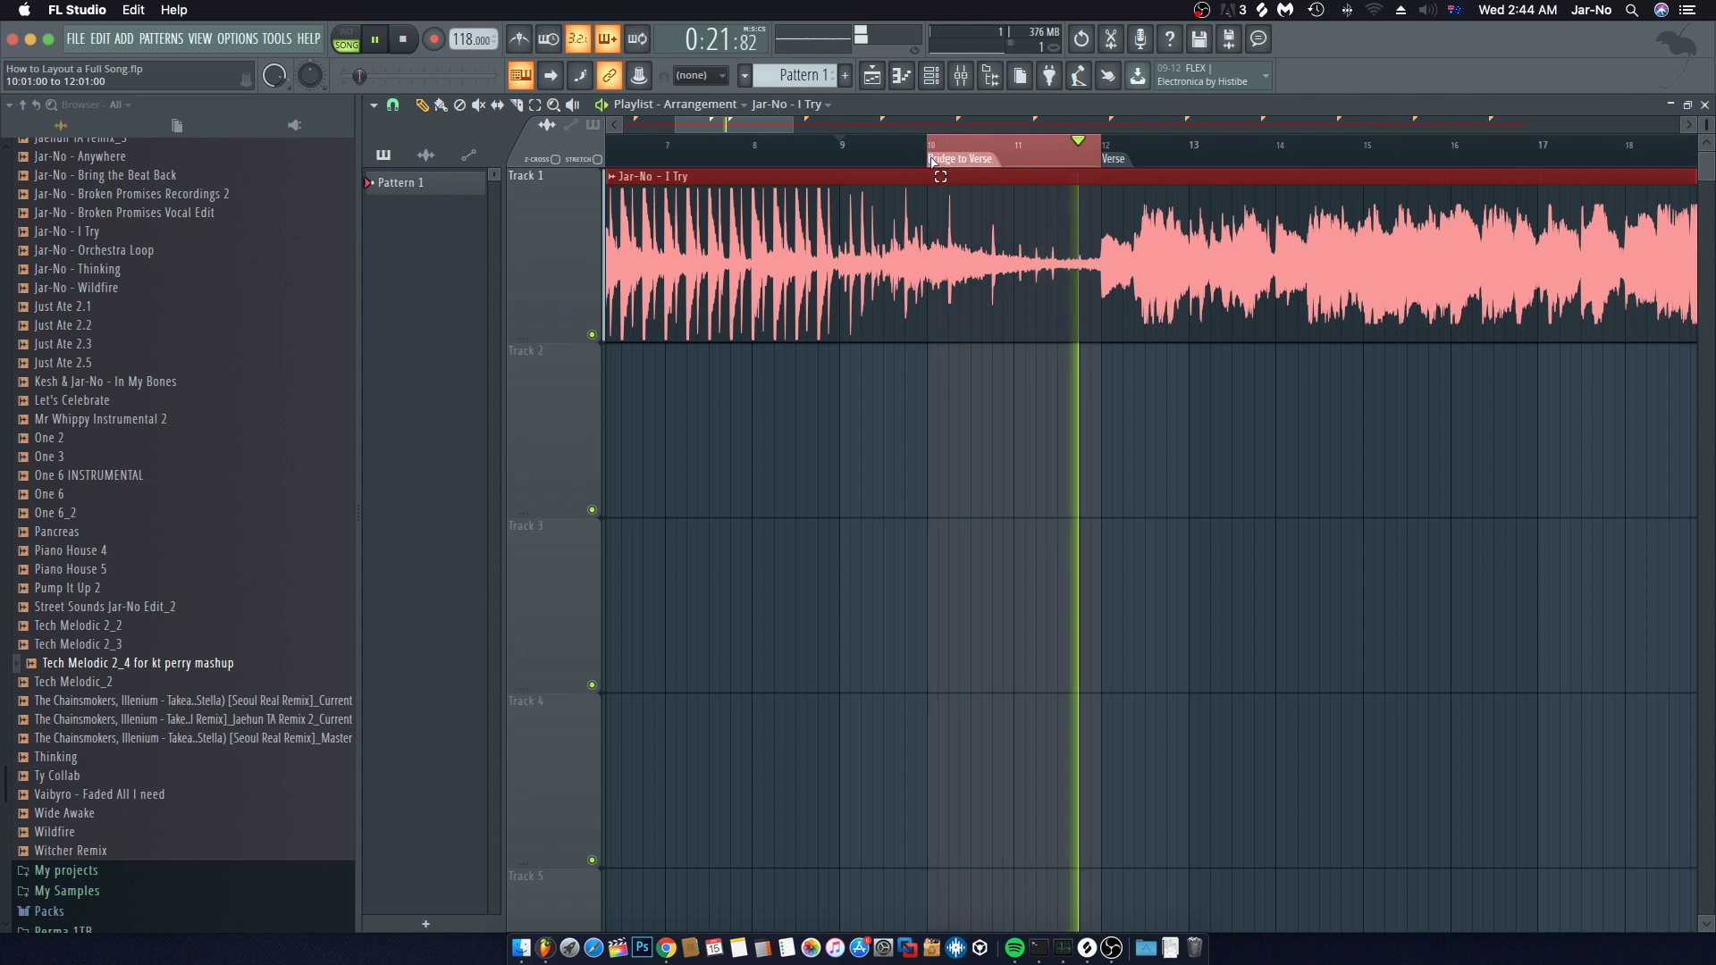
left_click(1064, 429)
key("space")
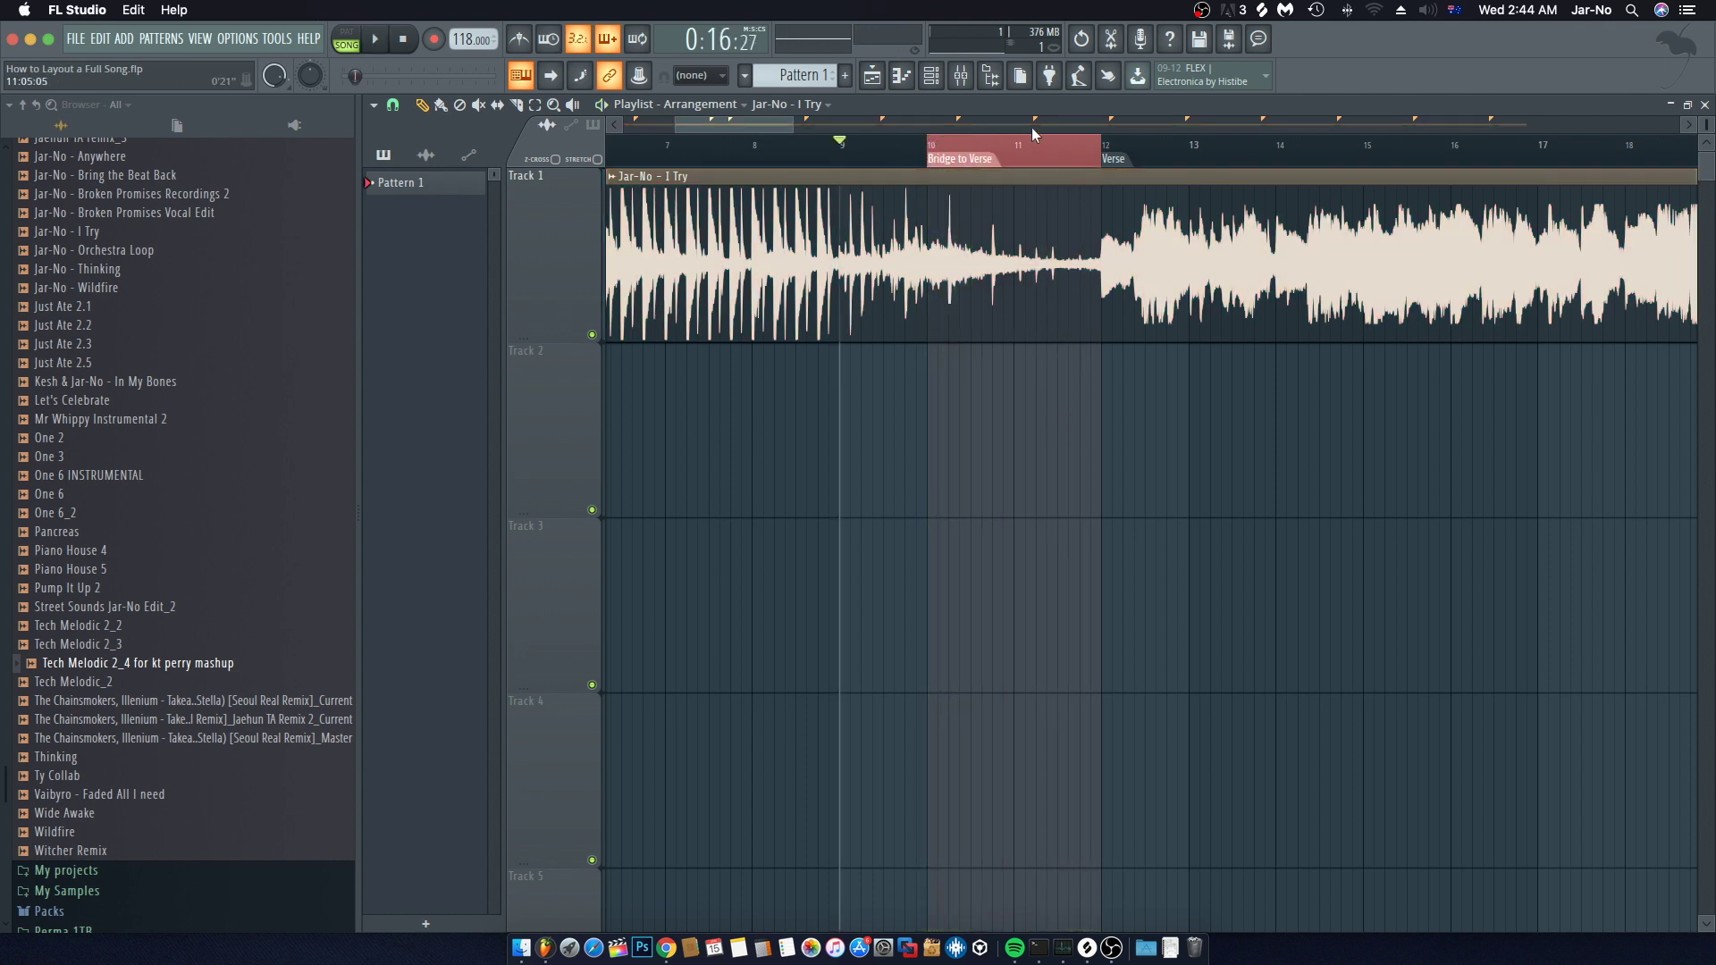
Step: Play the verse from bar 12 and select its time range up to the Pre Chorus marker at bar 20
left_click_drag(926, 154, 1105, 148)
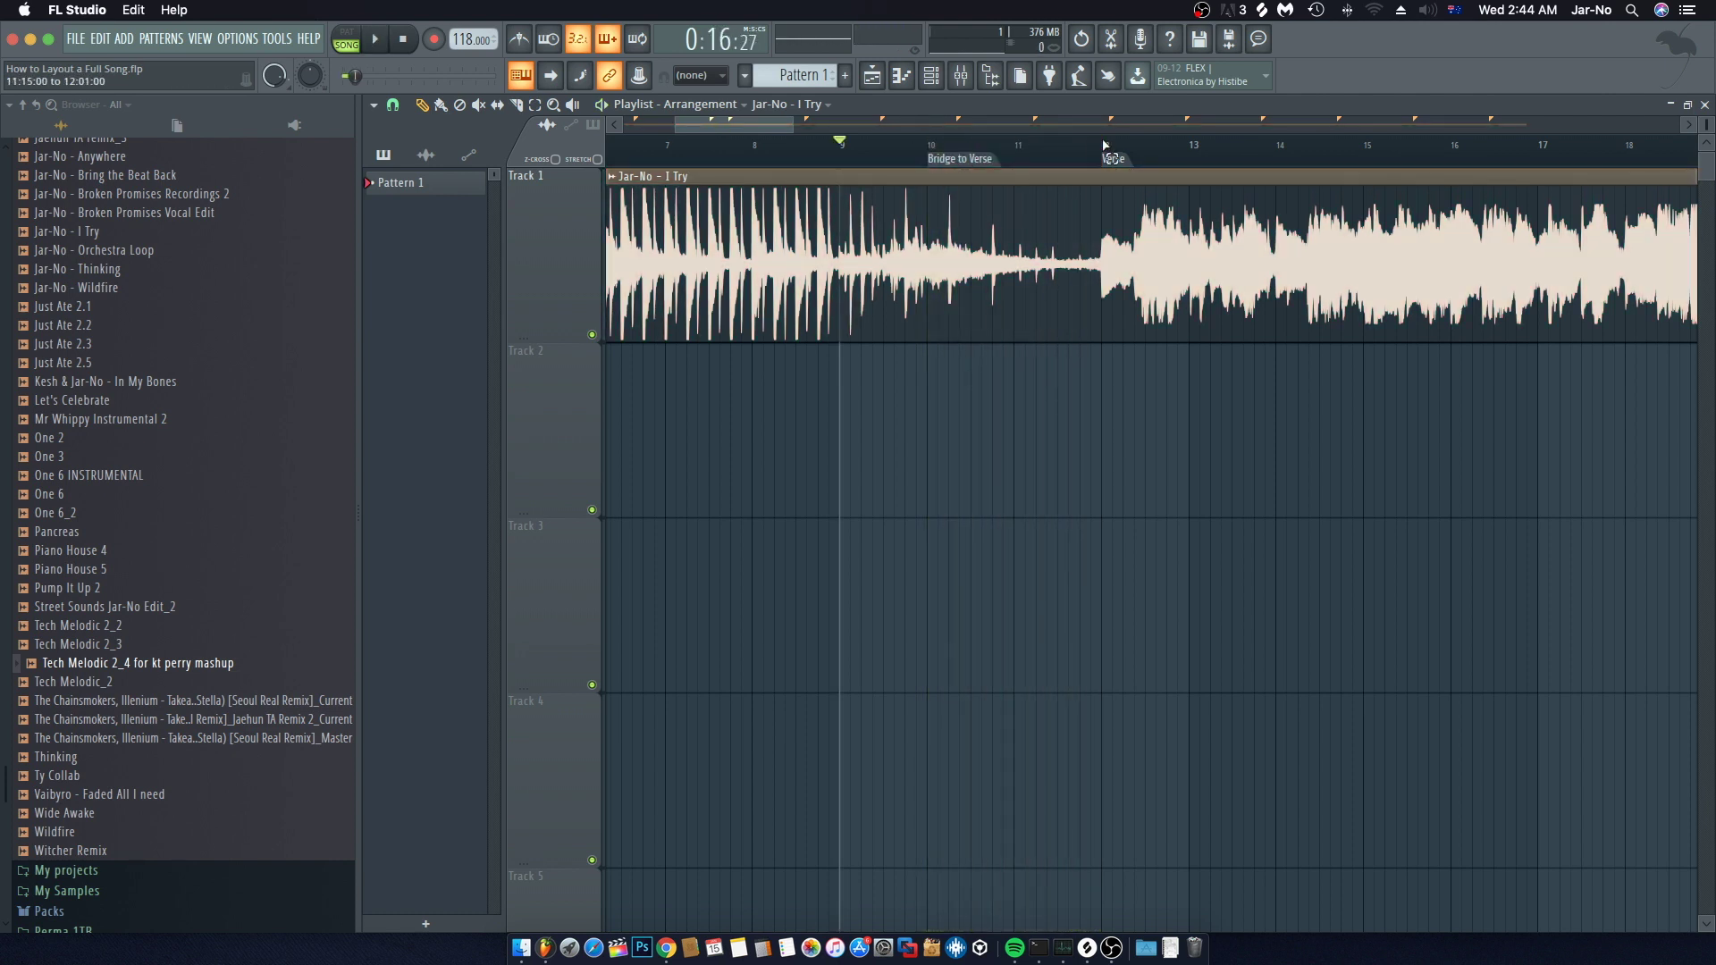
left_click(1105, 140)
key("space")
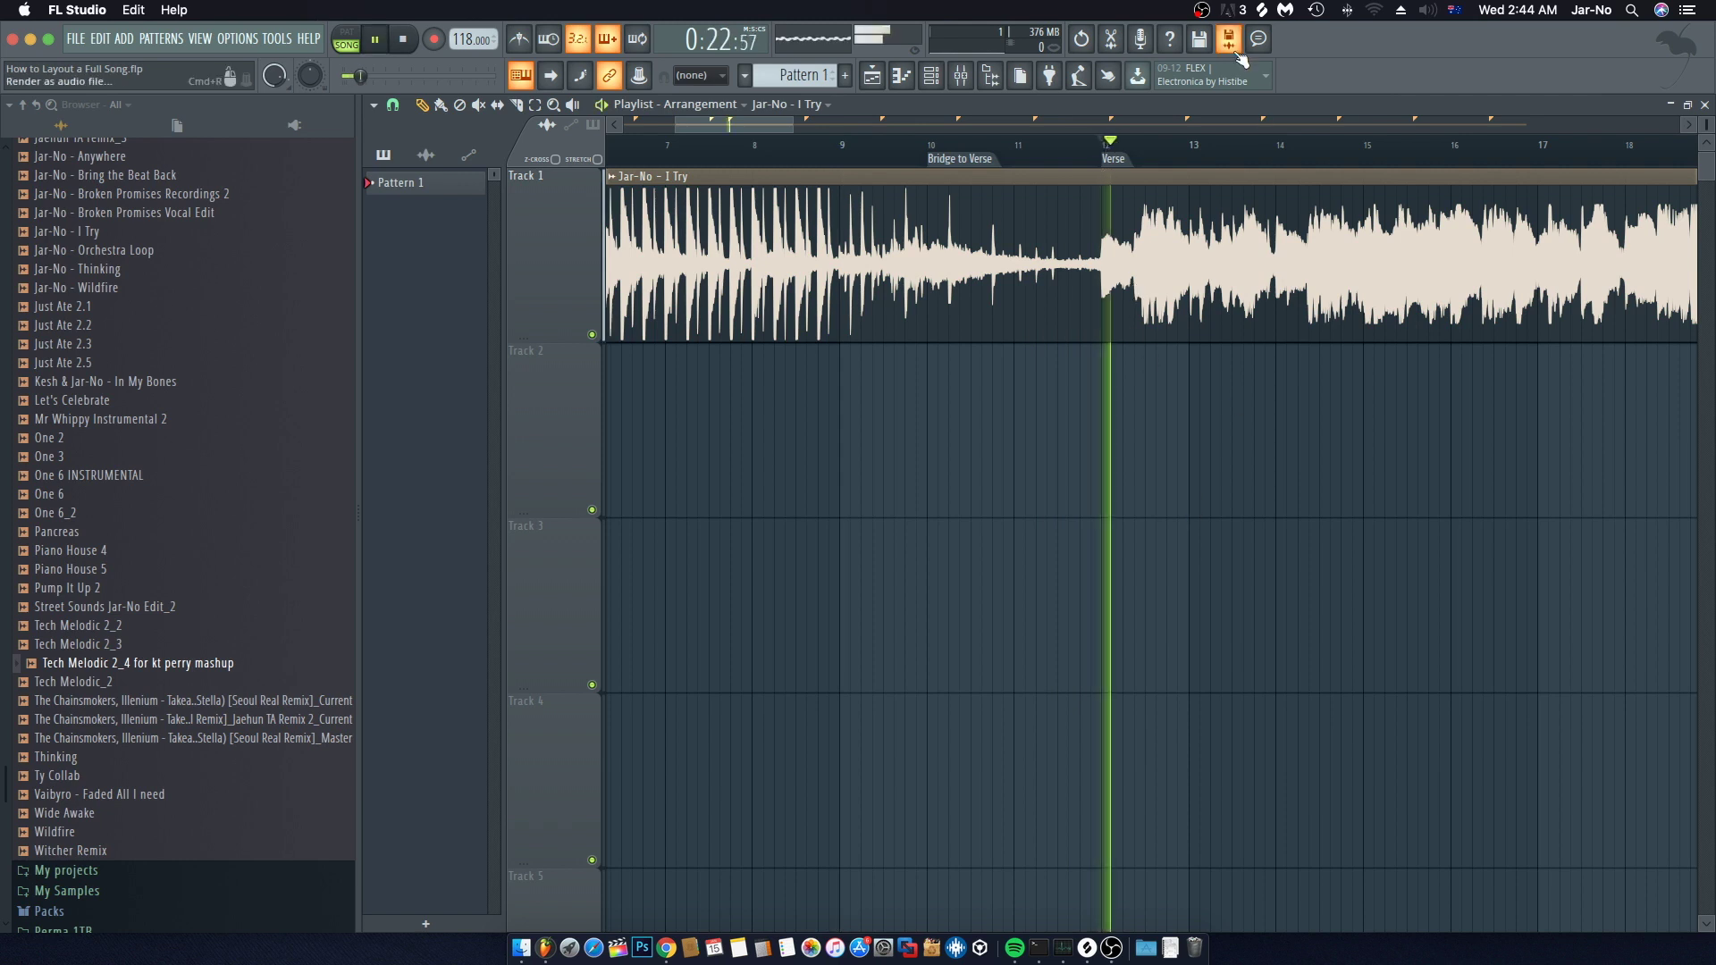
scroll(796, 133, "down", 2)
left_click_drag(795, 127, 864, 126)
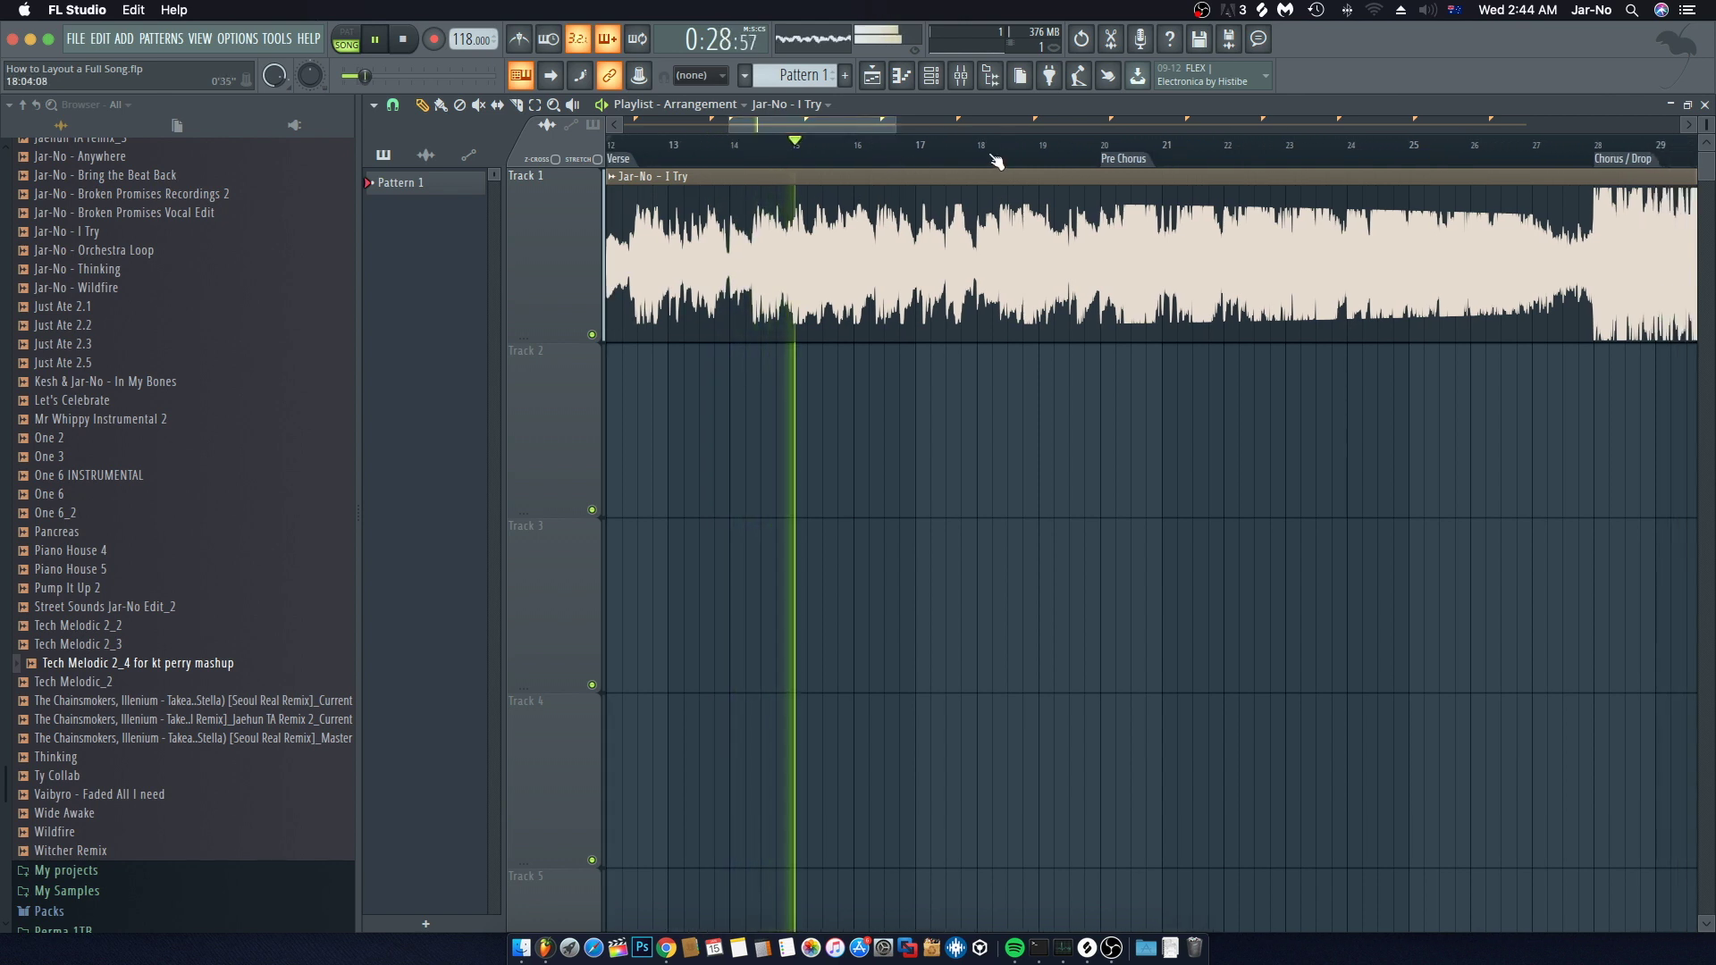
scroll(977, 150, "down", 1)
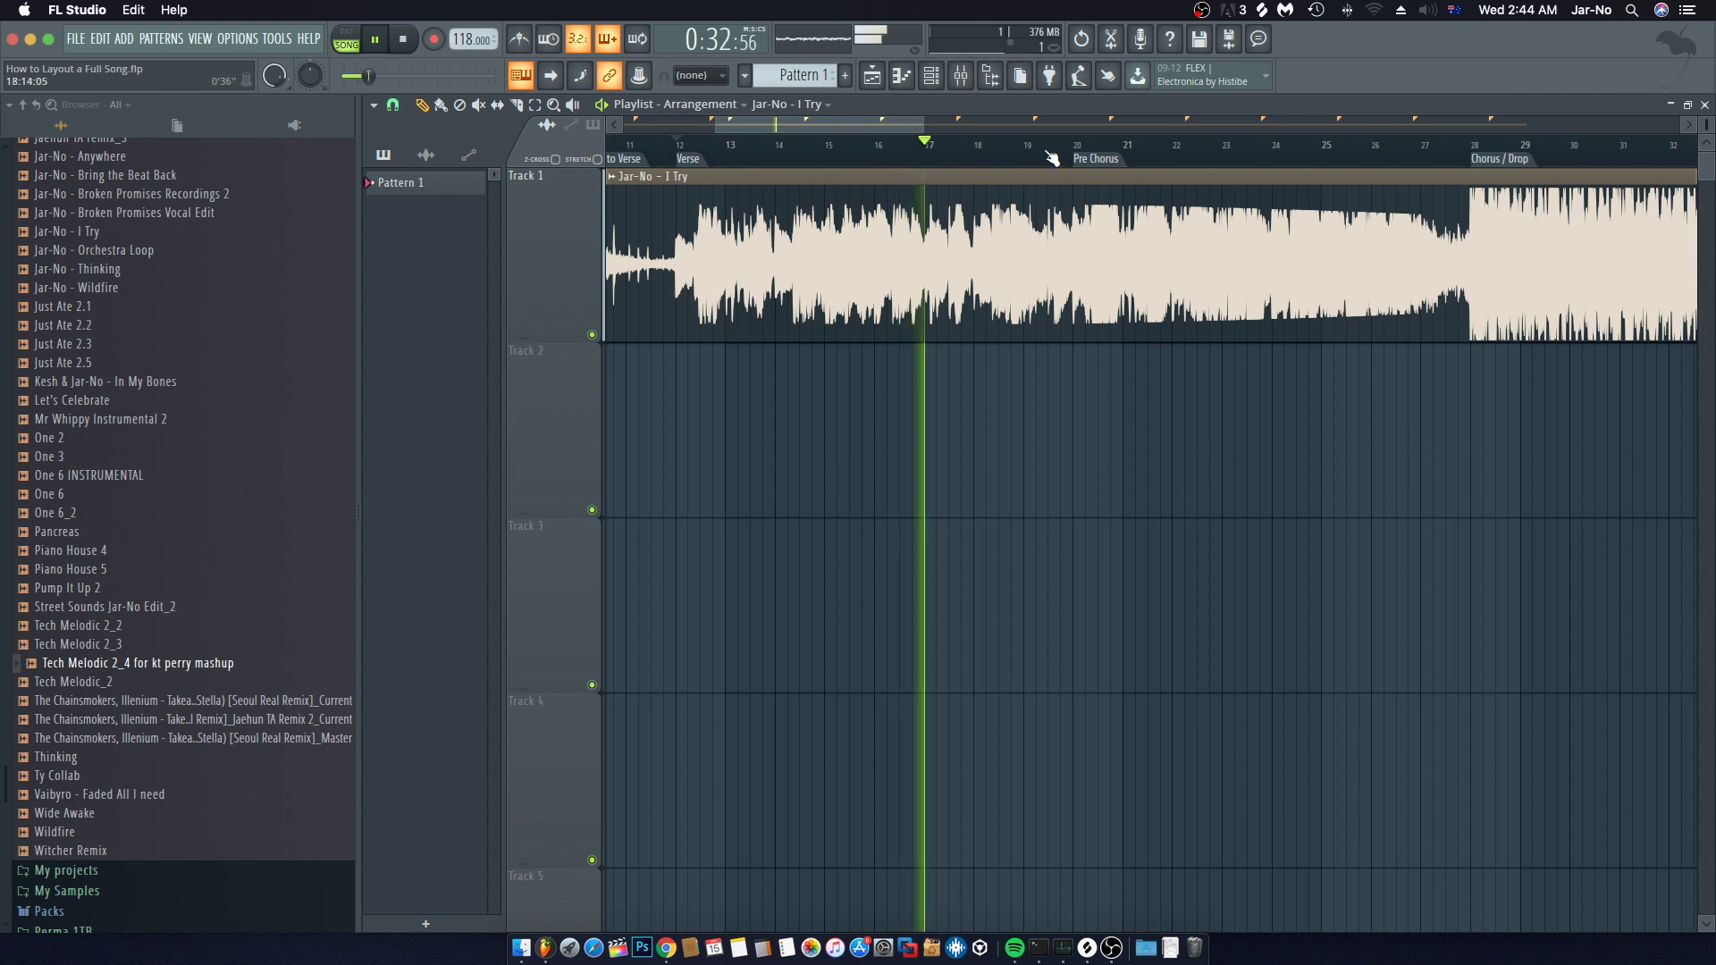
left_click_drag(1072, 148, 679, 176)
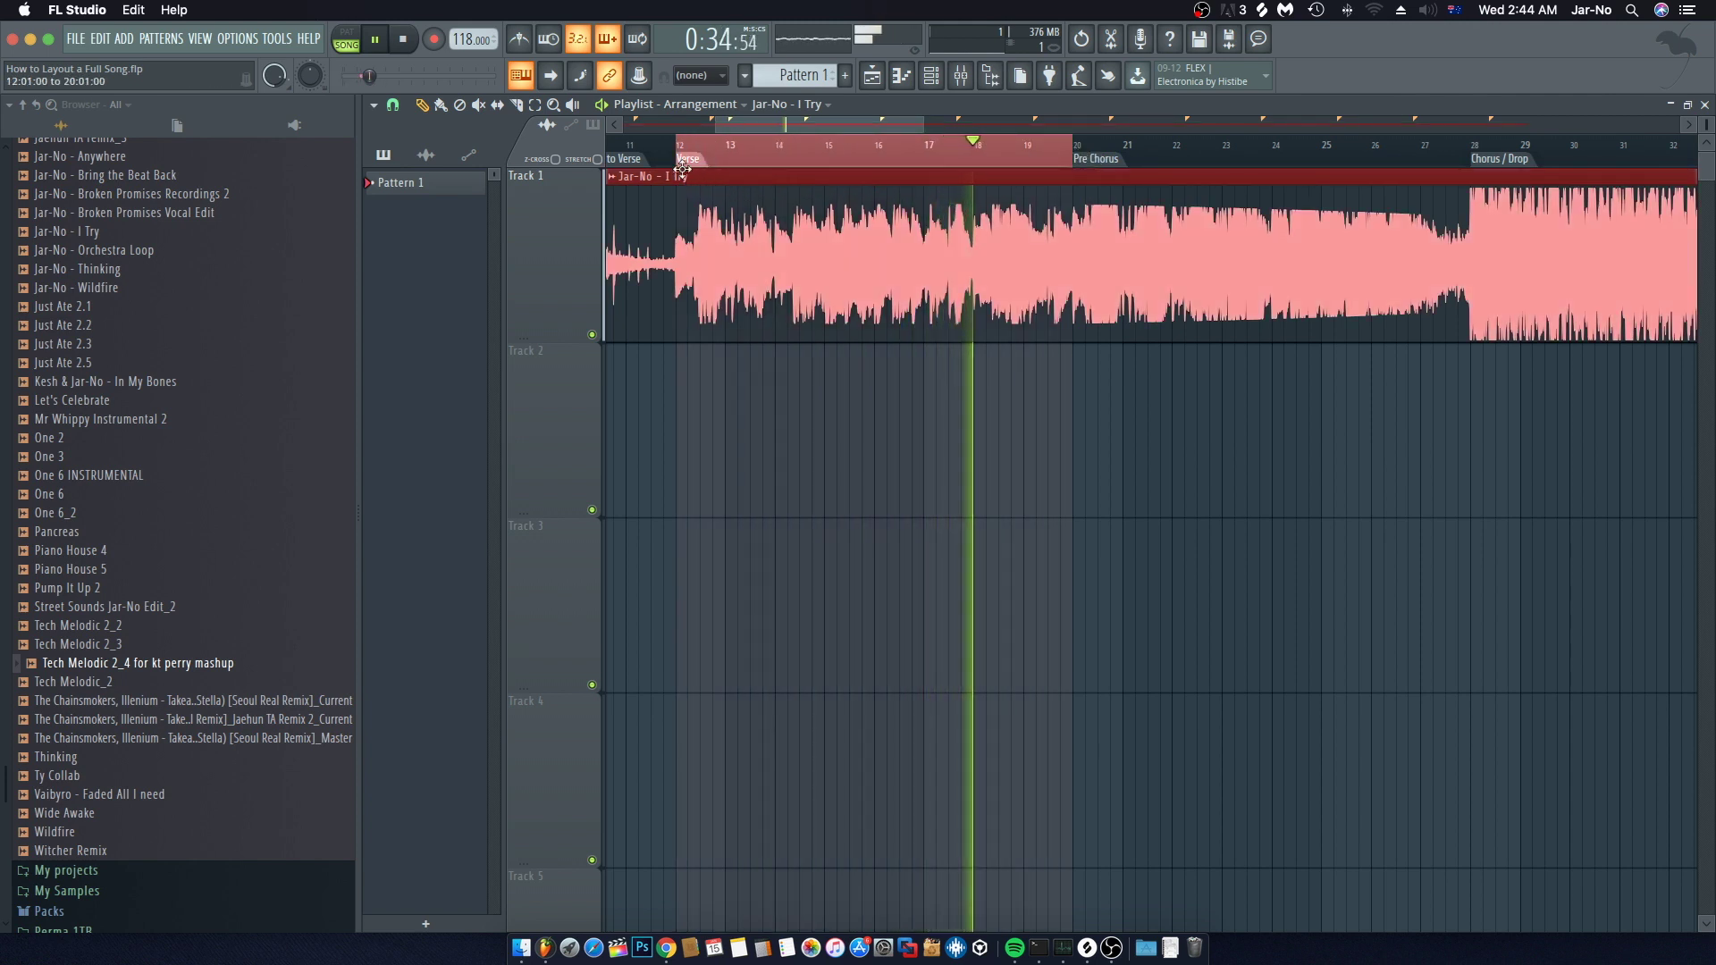
left_click(1064, 478)
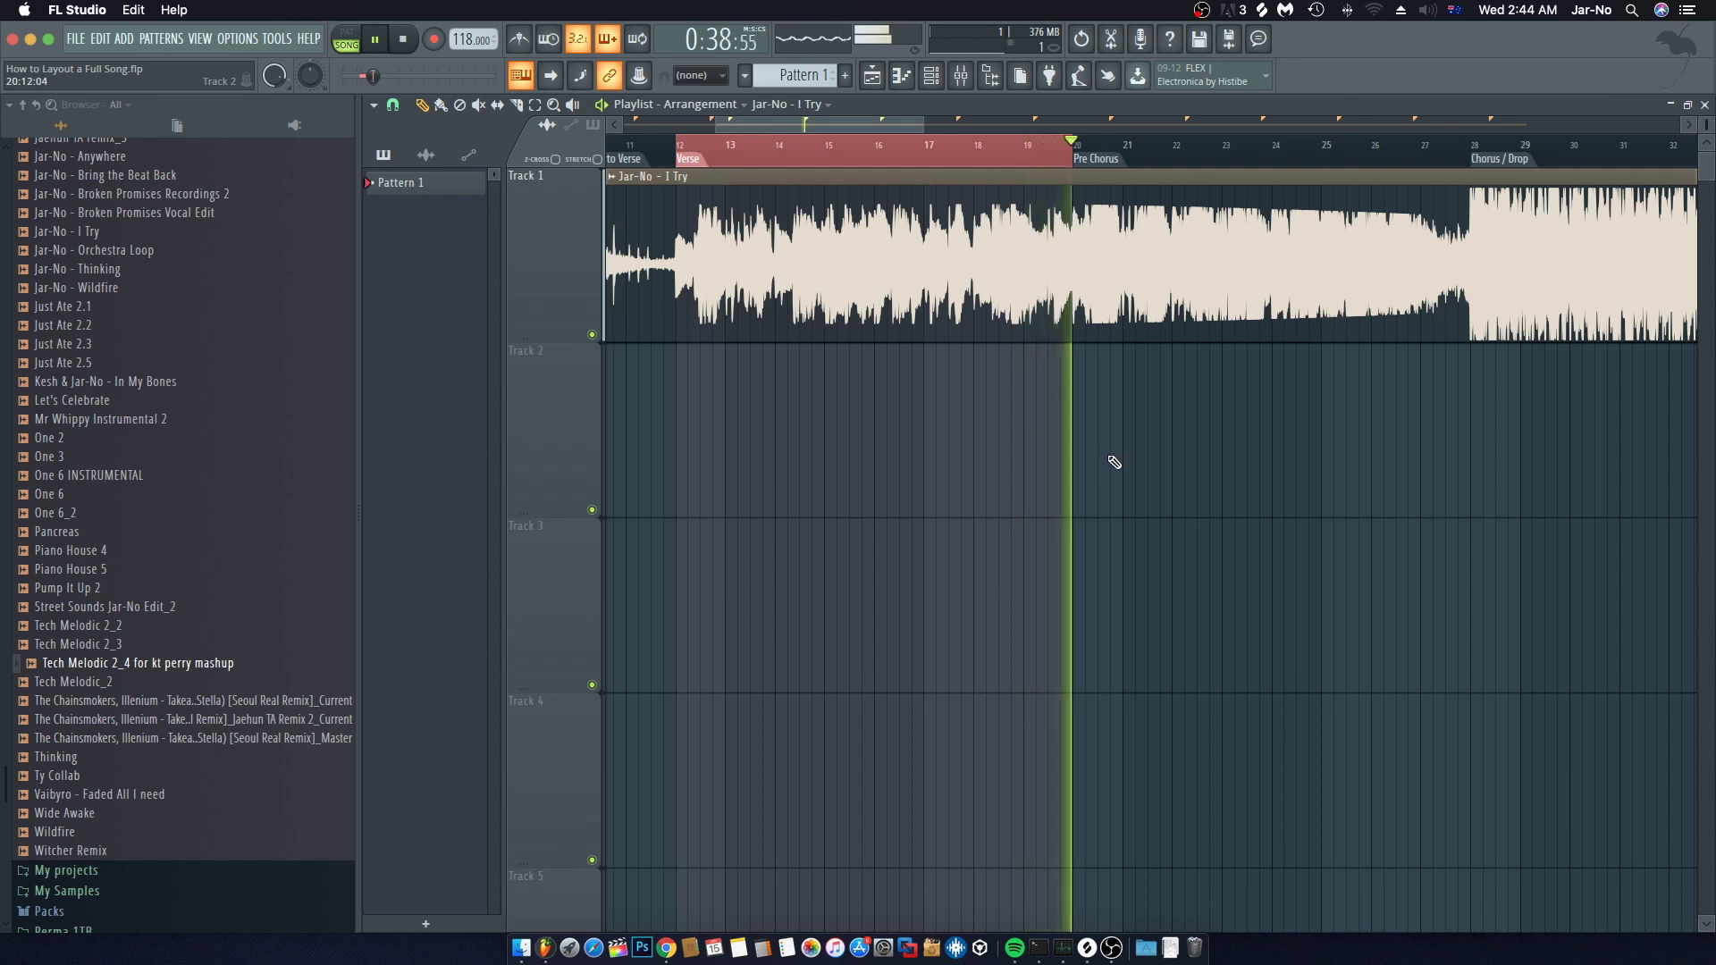
key("space")
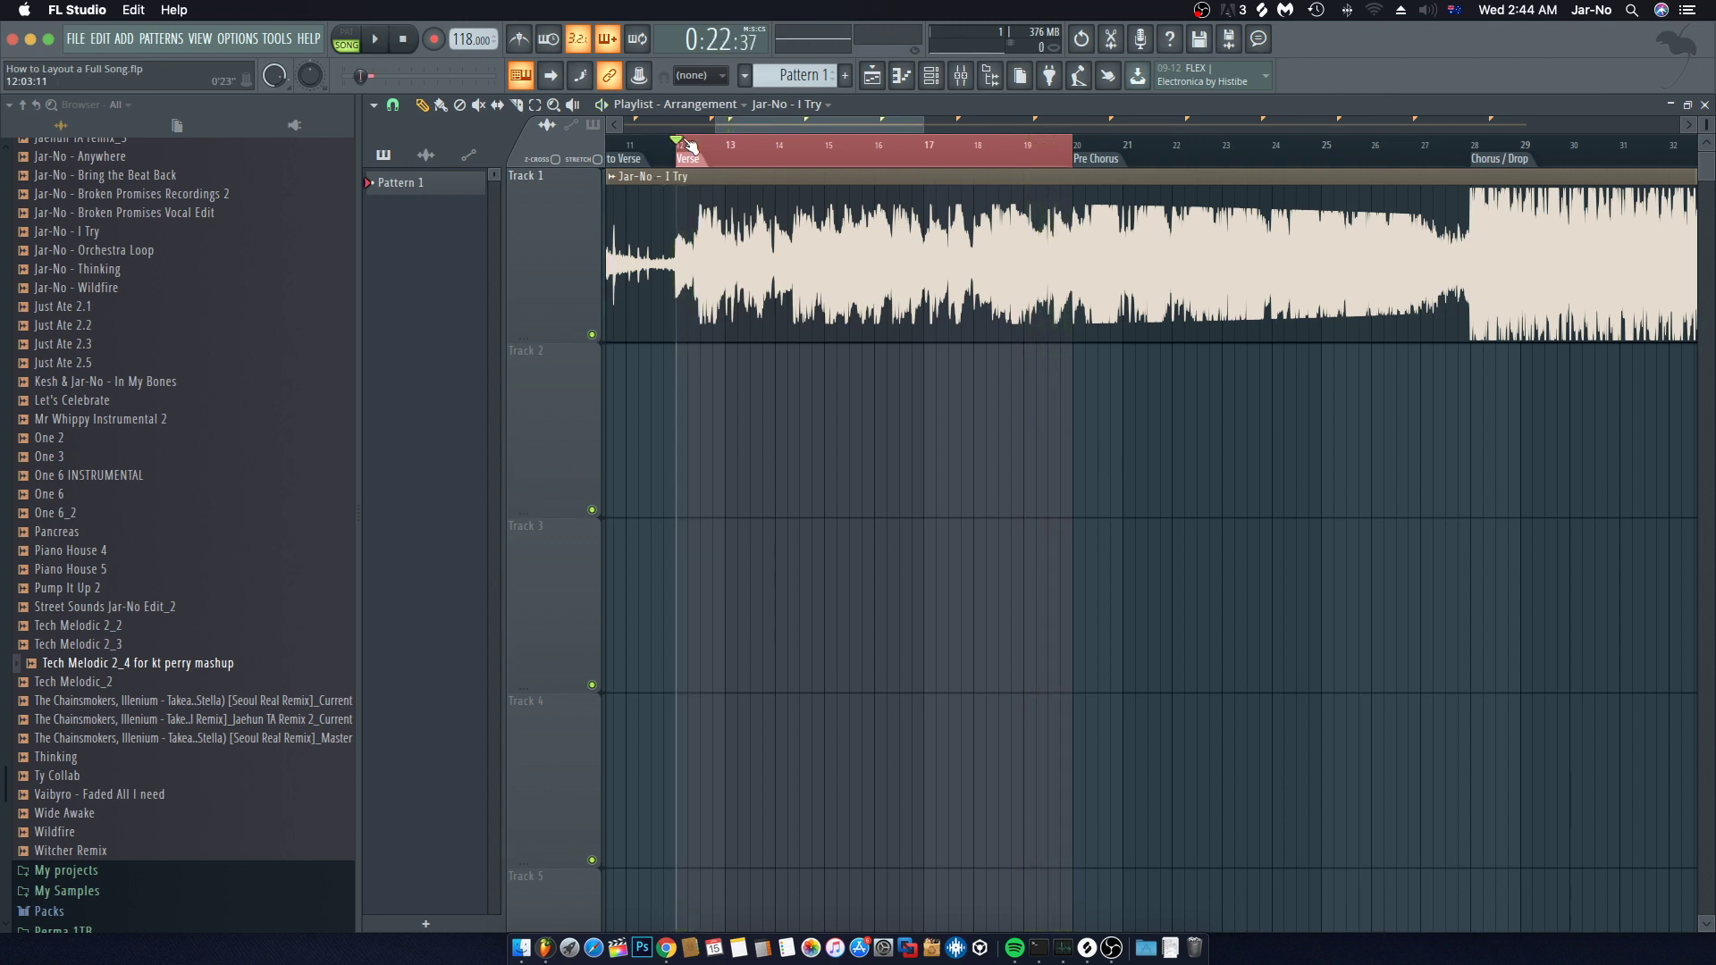
Step: Select the pre chorus time range, bars 20 to 28, and play that section
left_click_drag(686, 154, 1474, 139)
key("space")
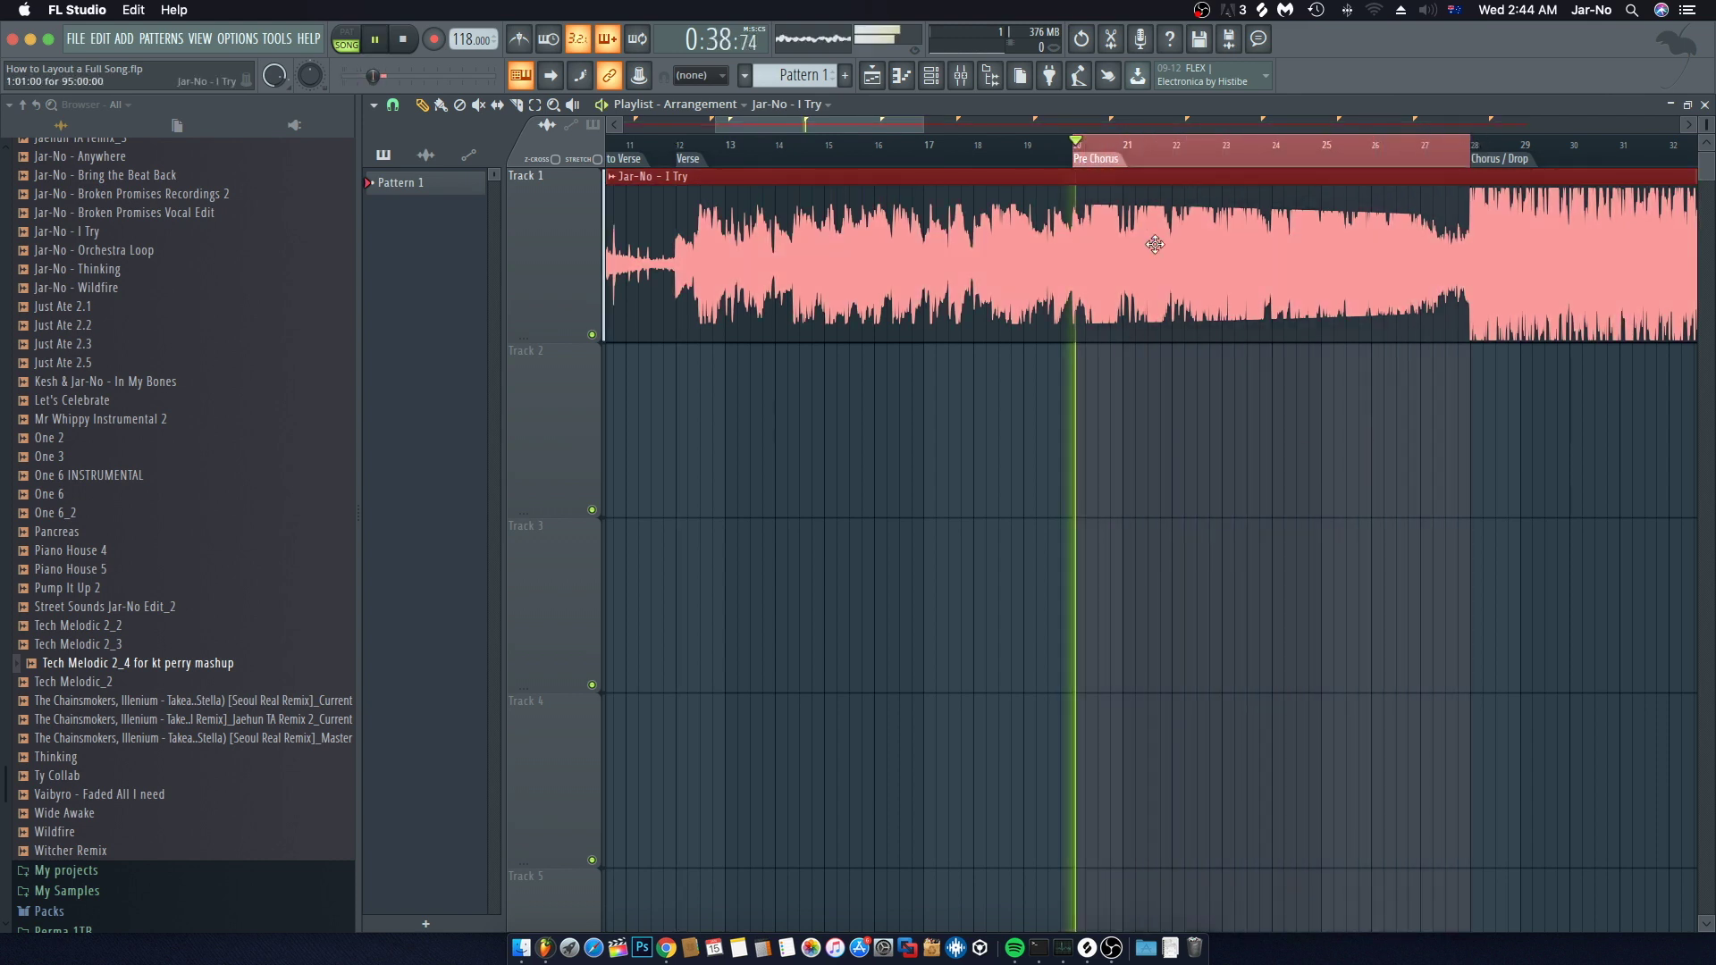
left_click_drag(1383, 410, 915, 448)
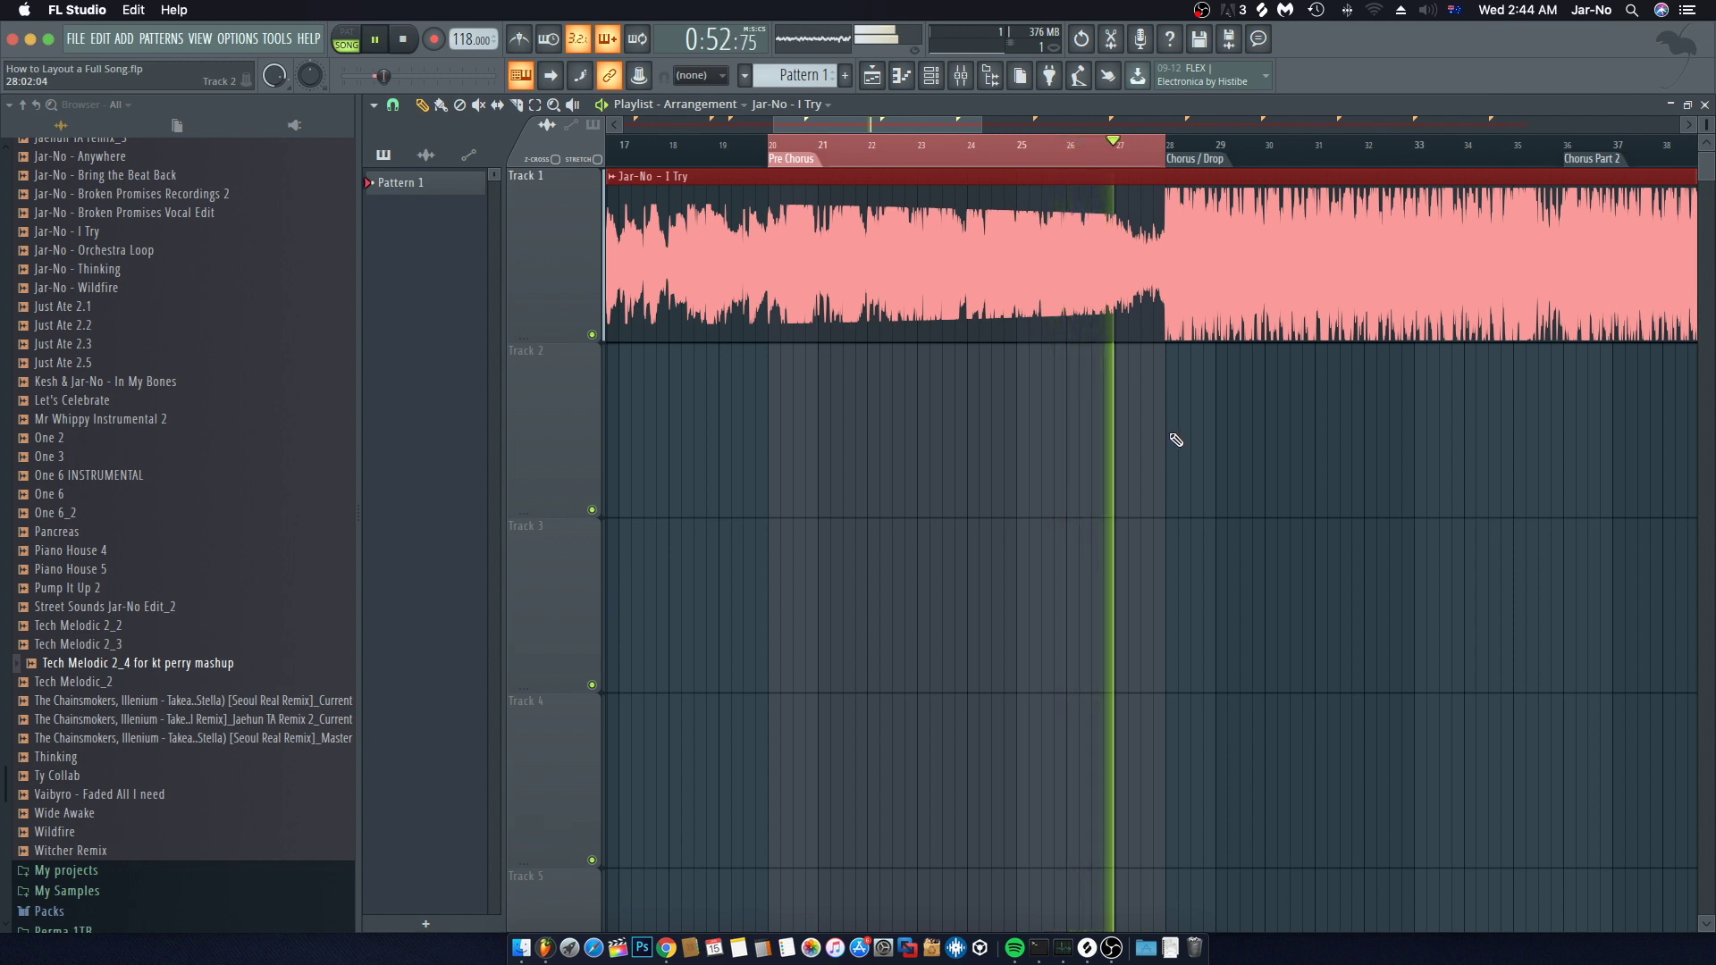
key("space")
Step: Clear the pre chorus selection and set the playback position to the Chorus / Drop marker at bar 28
left_click_drag(795, 150, 1164, 150)
left_click(1251, 447)
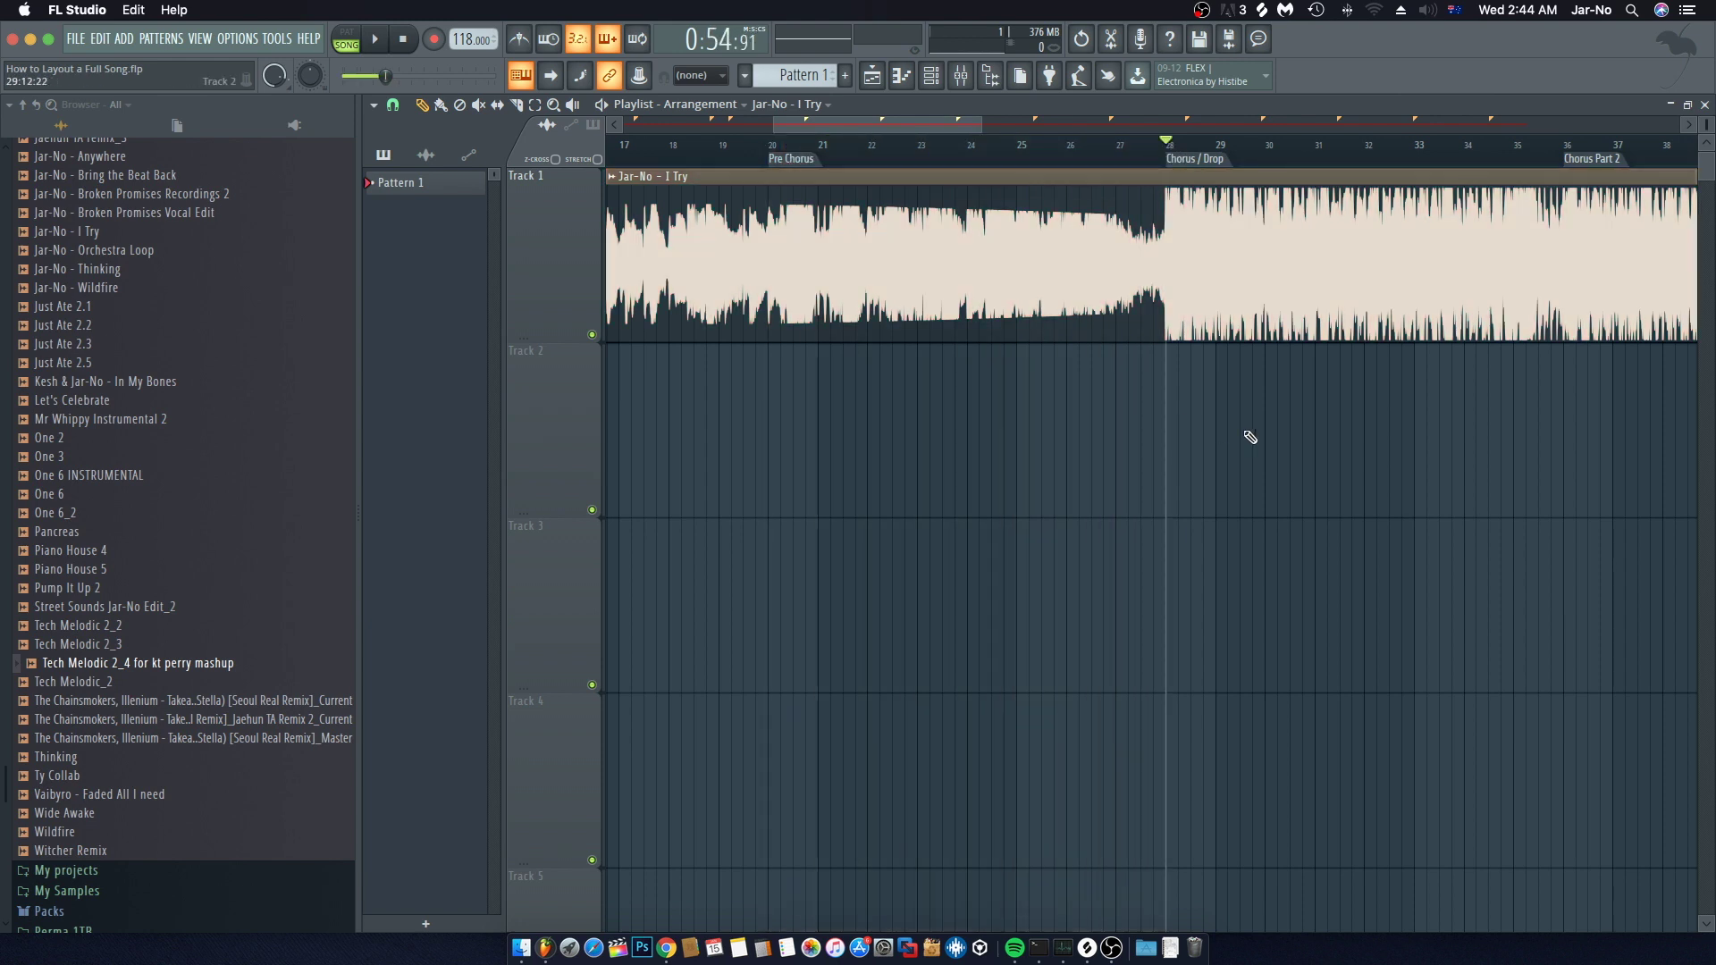
scroll(1162, 447, "up", 4)
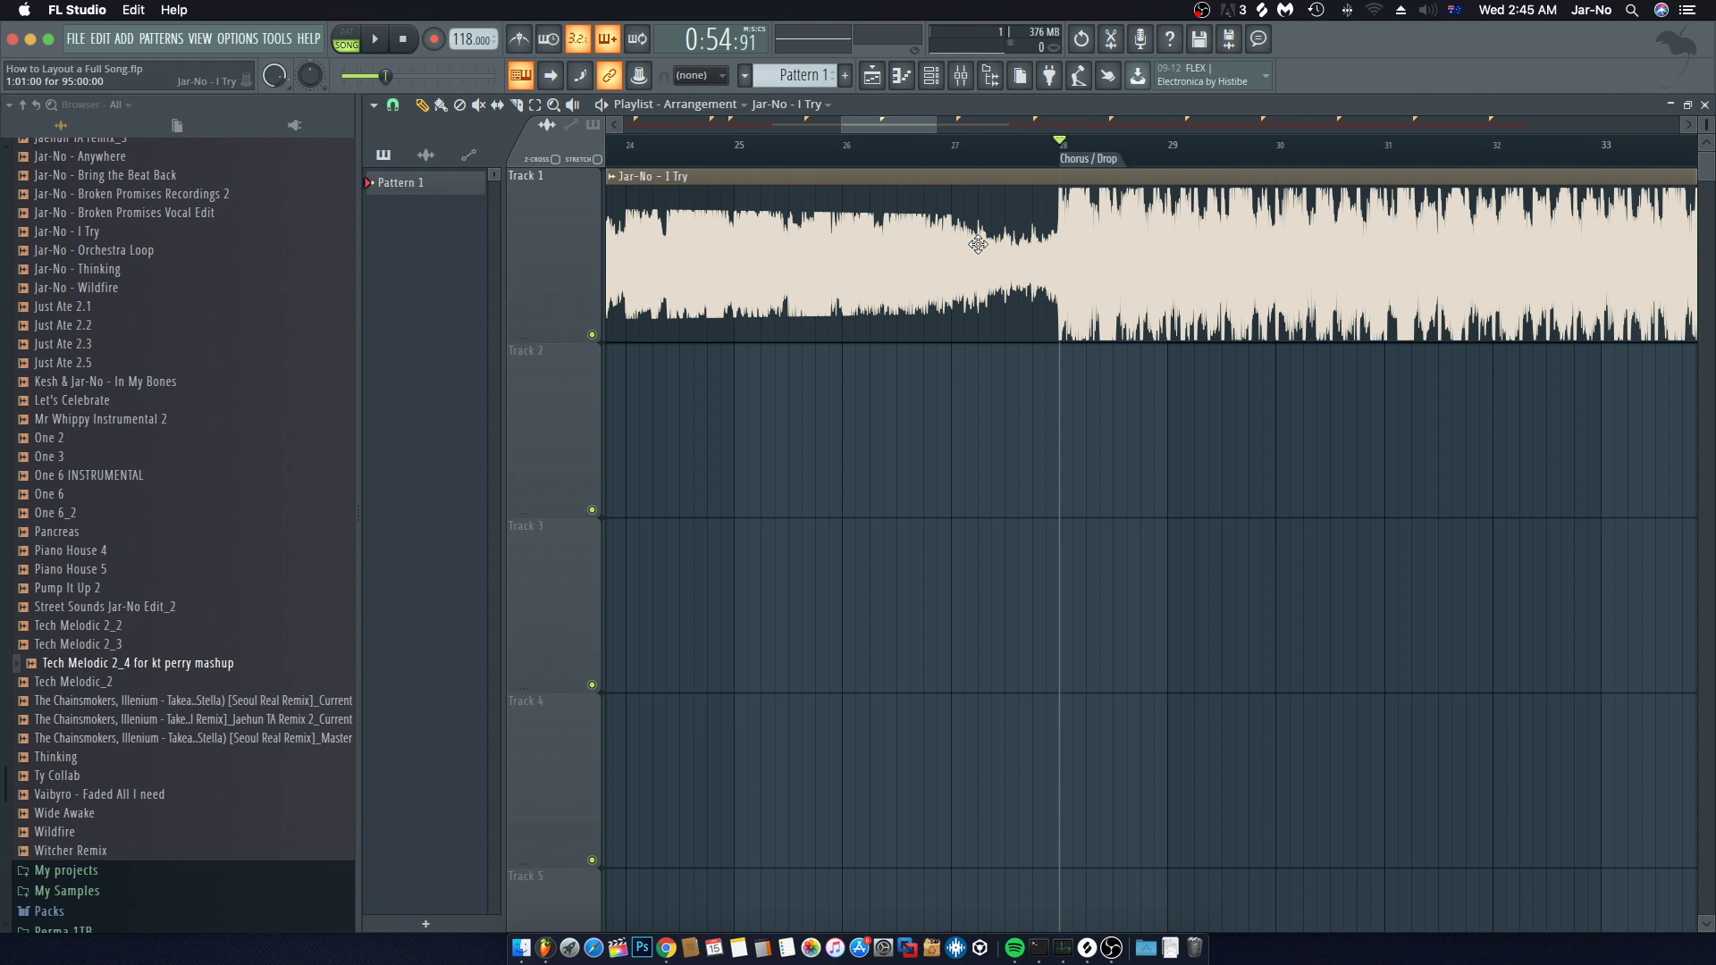
scroll(1053, 156, "down", 3)
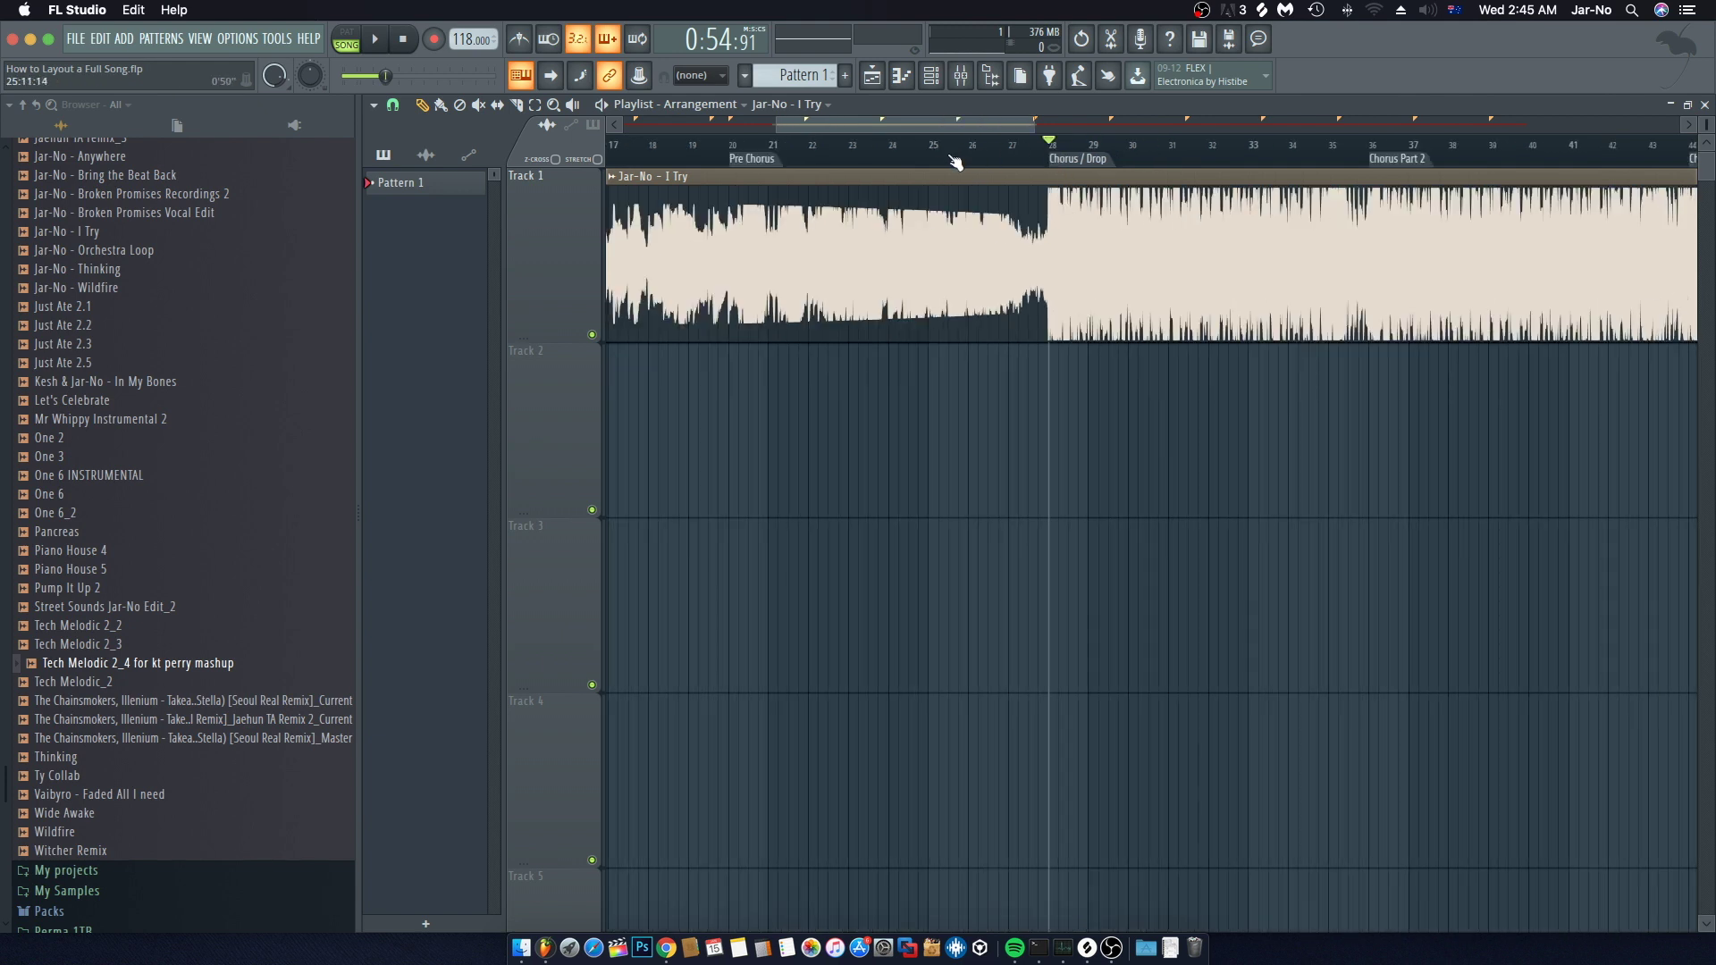
Step: Play the end of the pre chorus from bar 24 into the Chorus / Drop section, and stop playback
left_click(934, 149)
left_click(892, 149)
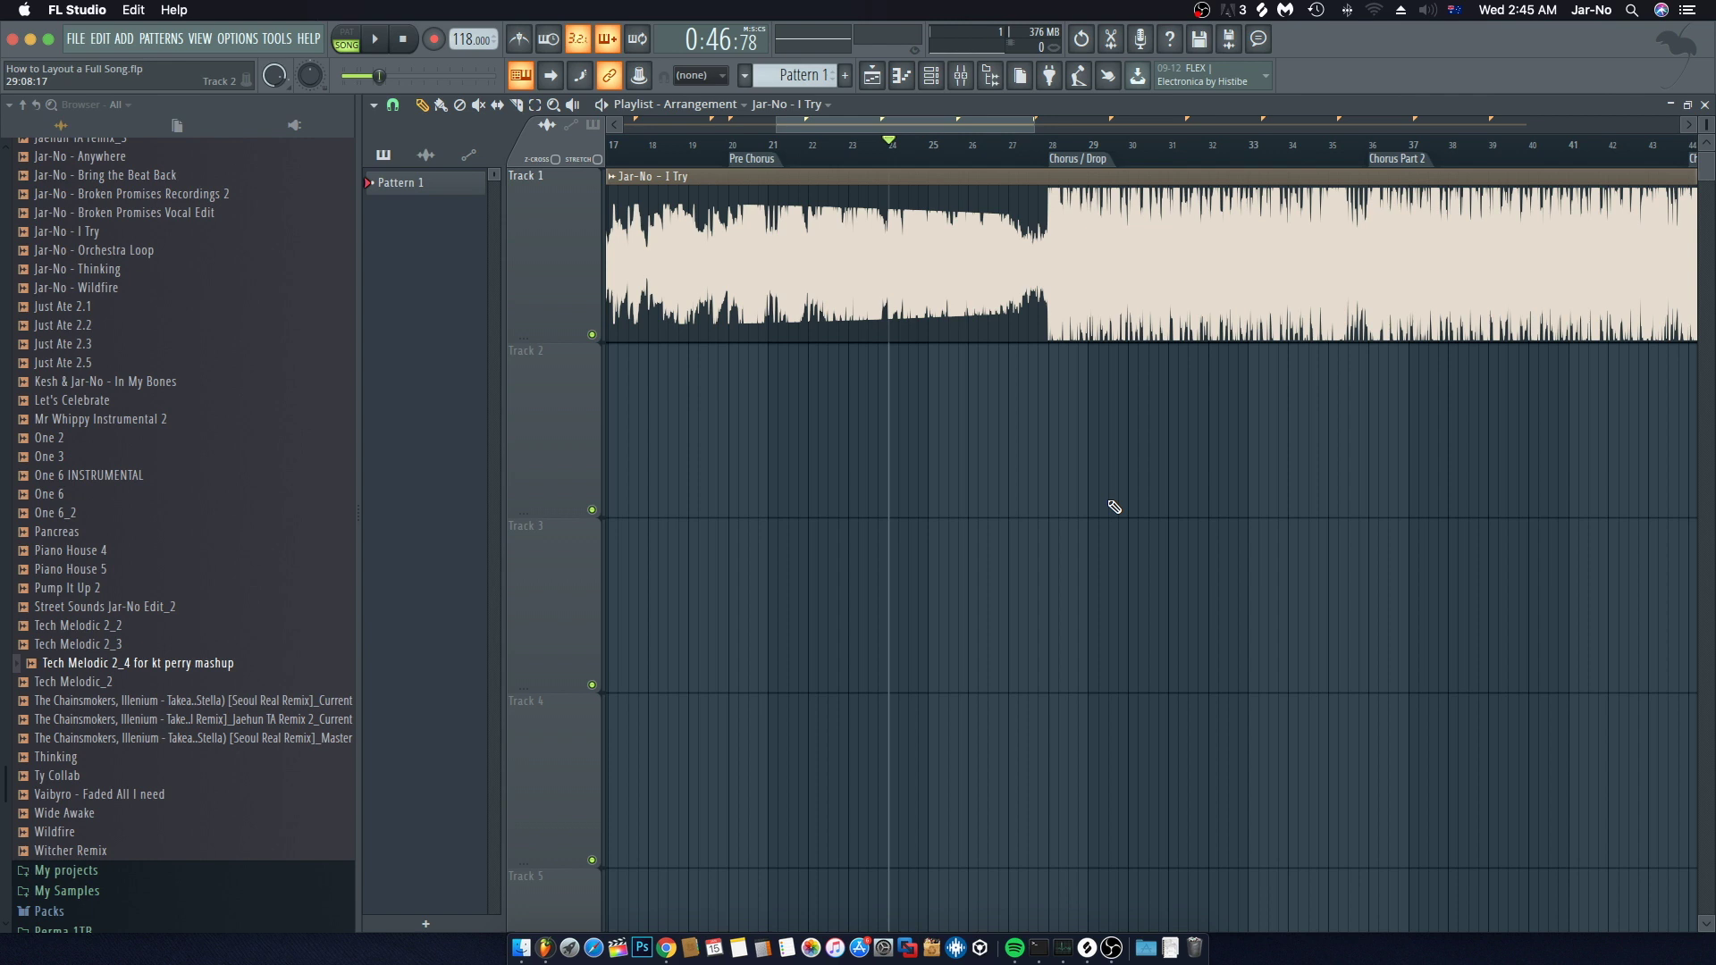
key("space")
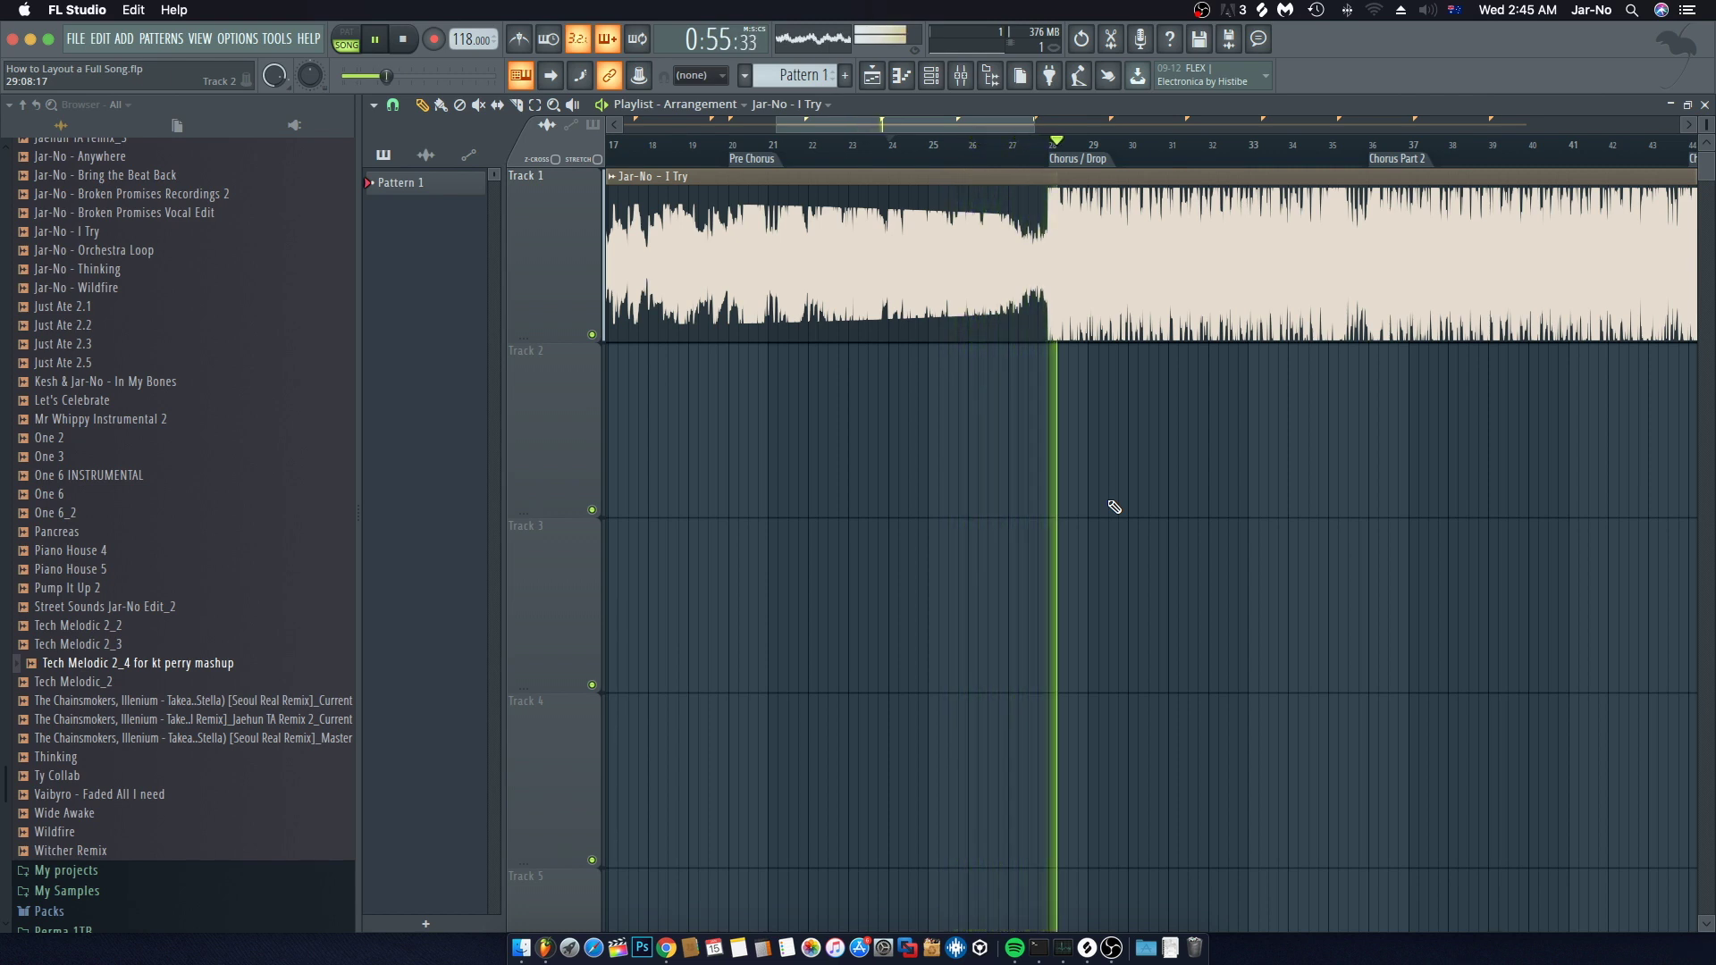
left_click_drag(1021, 128, 1075, 122)
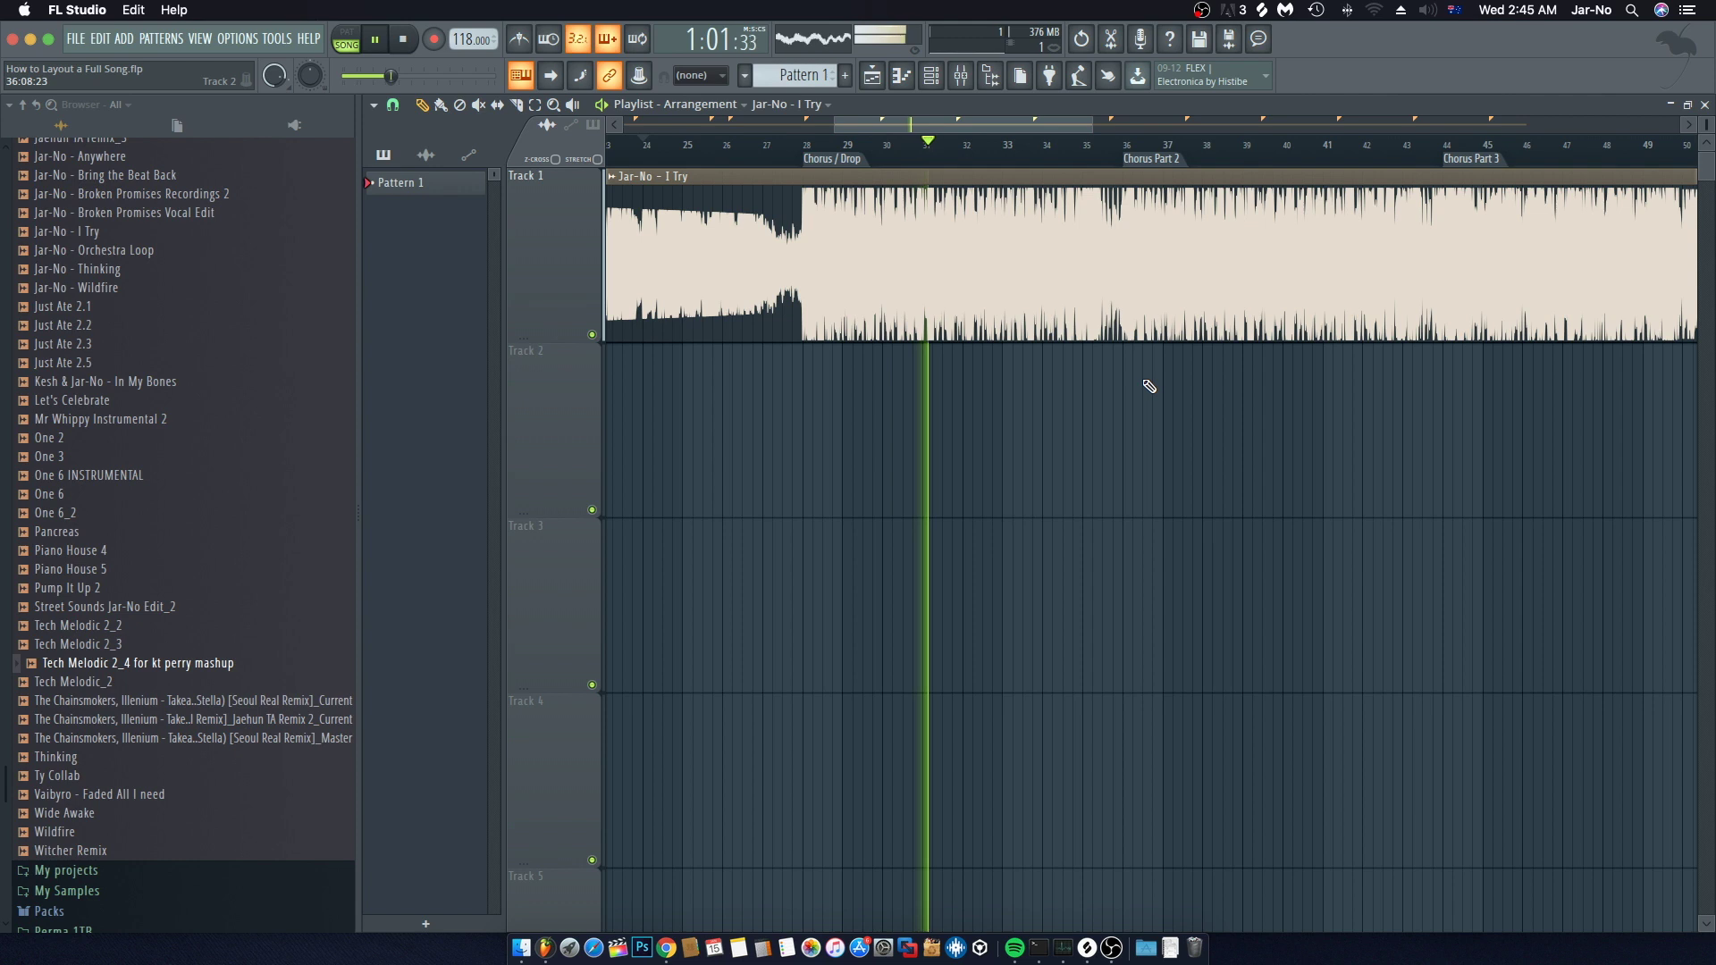
key("space")
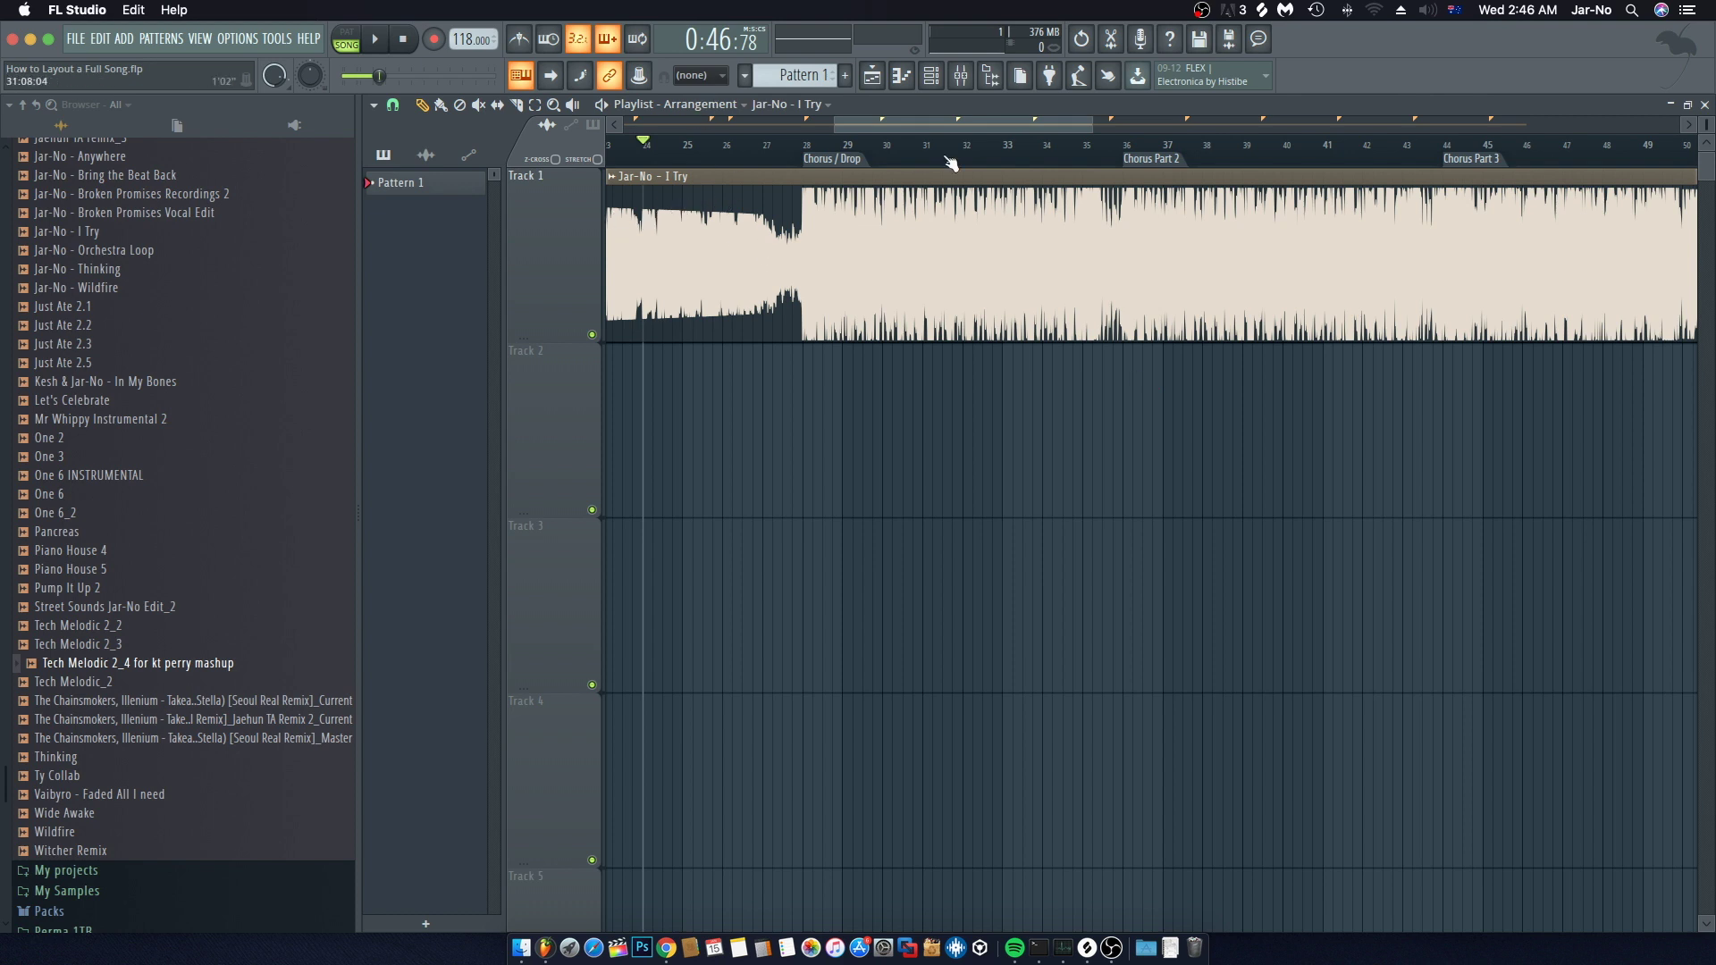
Step: Set the playback position midway through bar 35, play into Chorus Part 2, and stop playback
left_click_drag(951, 125, 918, 126)
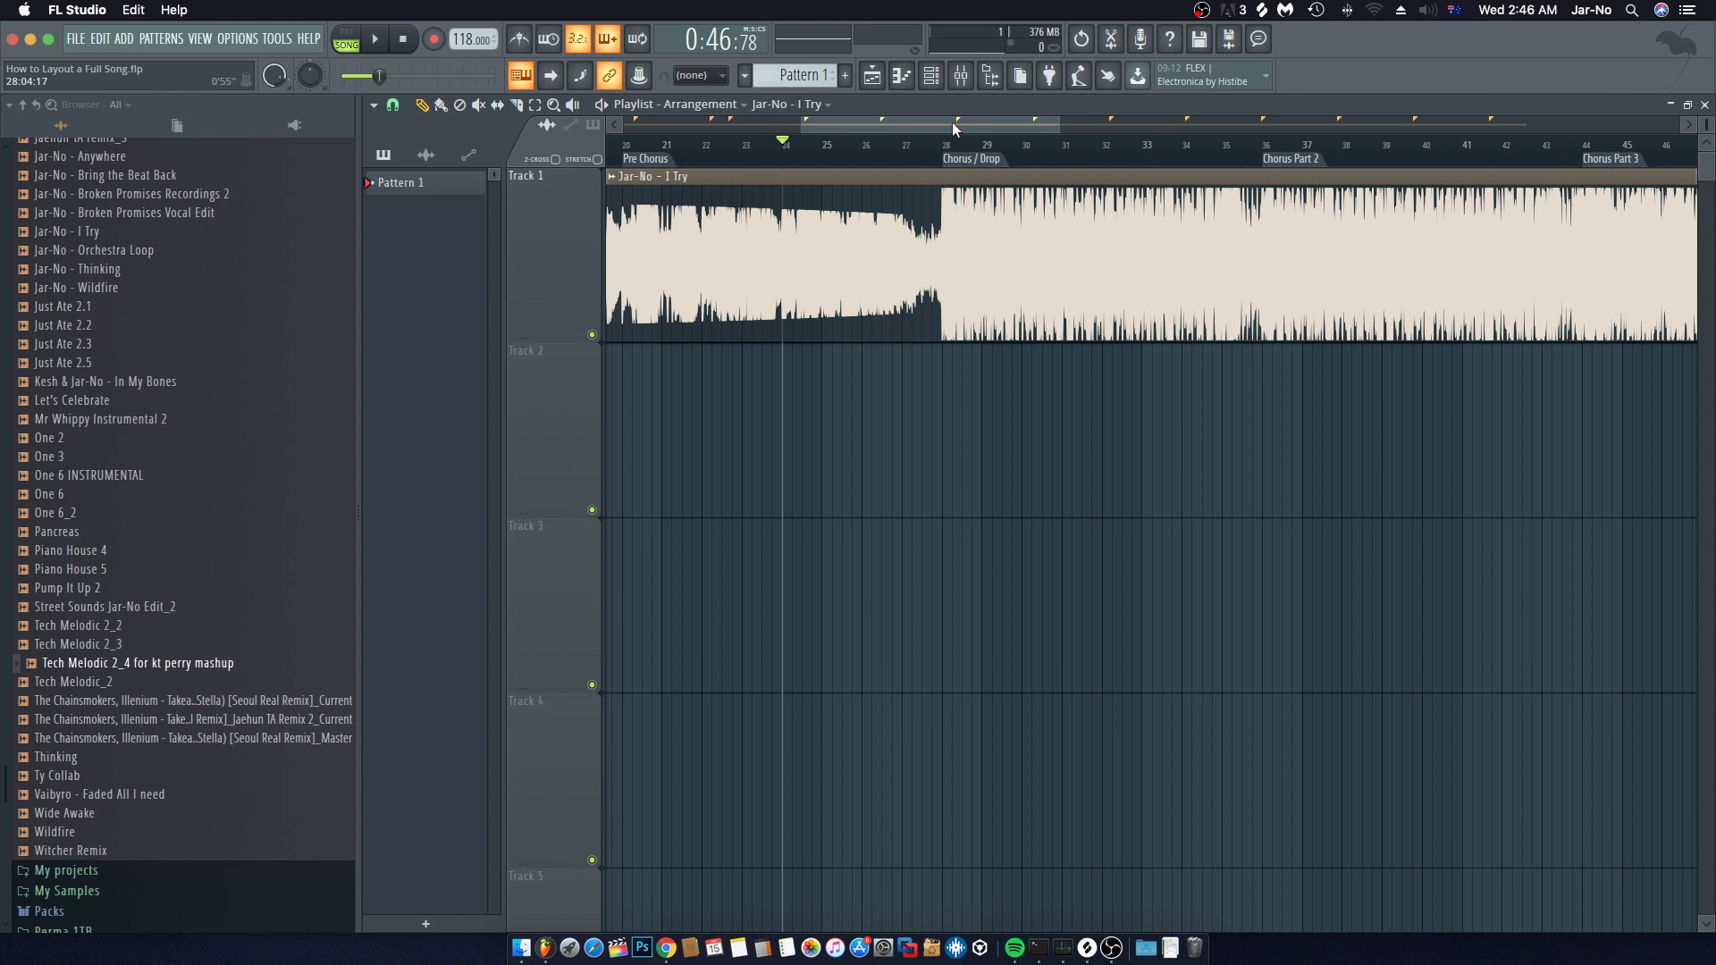
left_click_drag(951, 122, 921, 124)
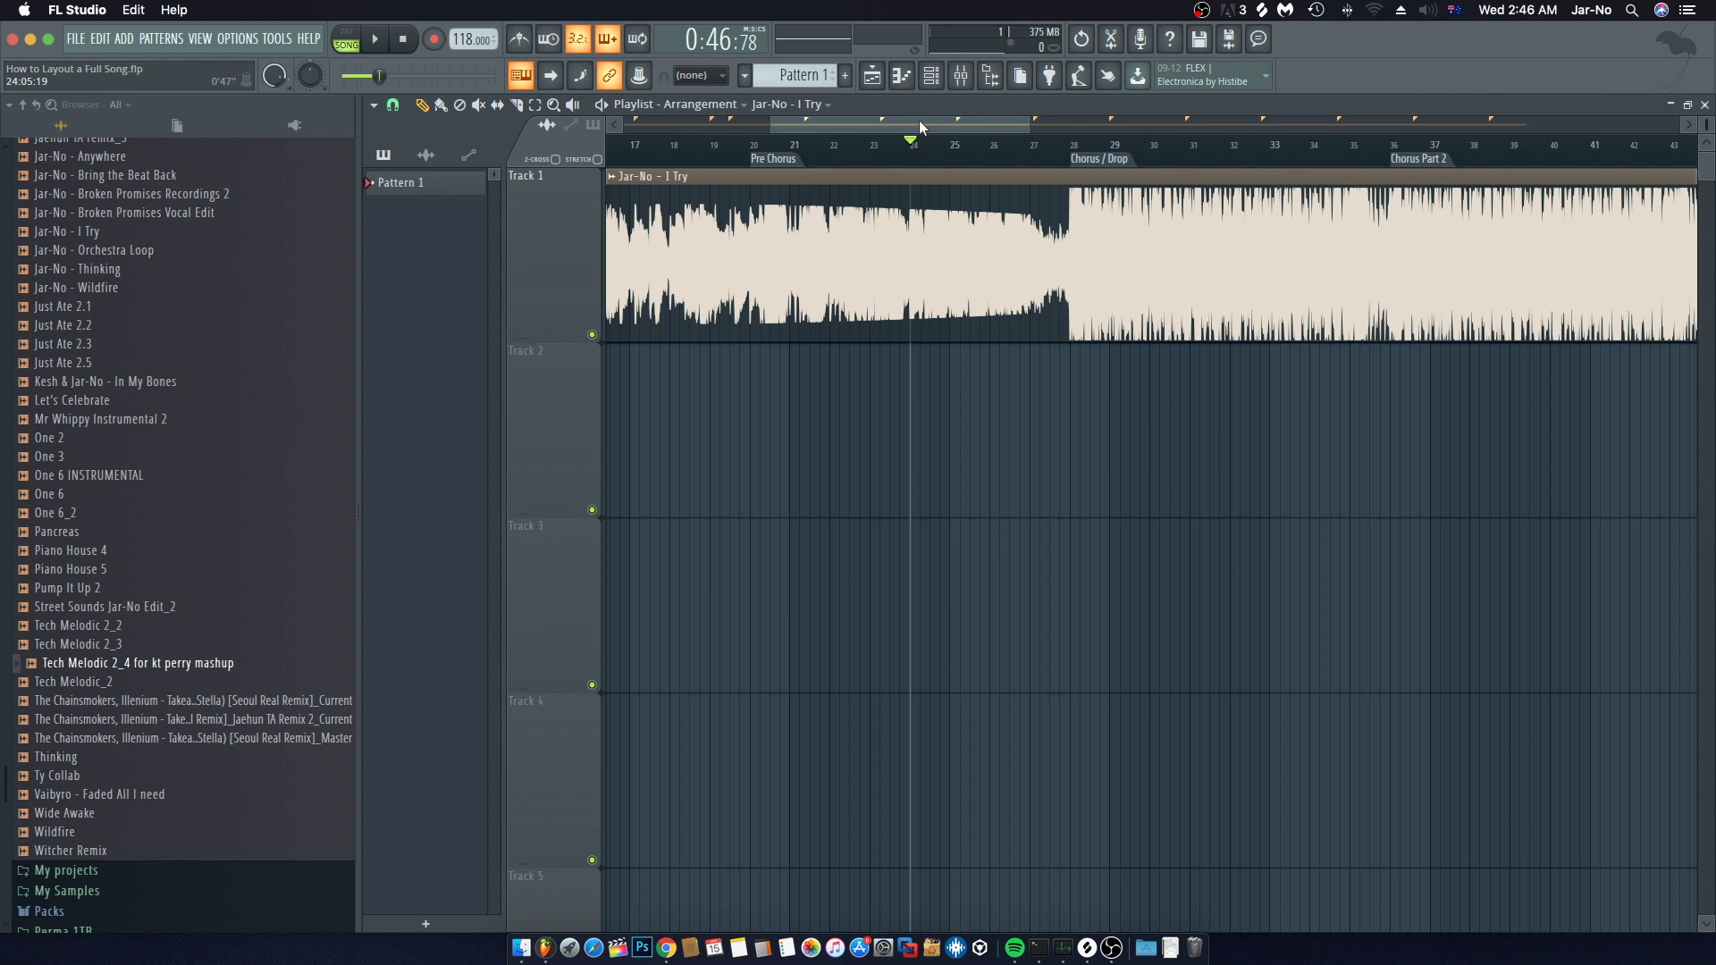
left_click_drag(919, 120, 992, 116)
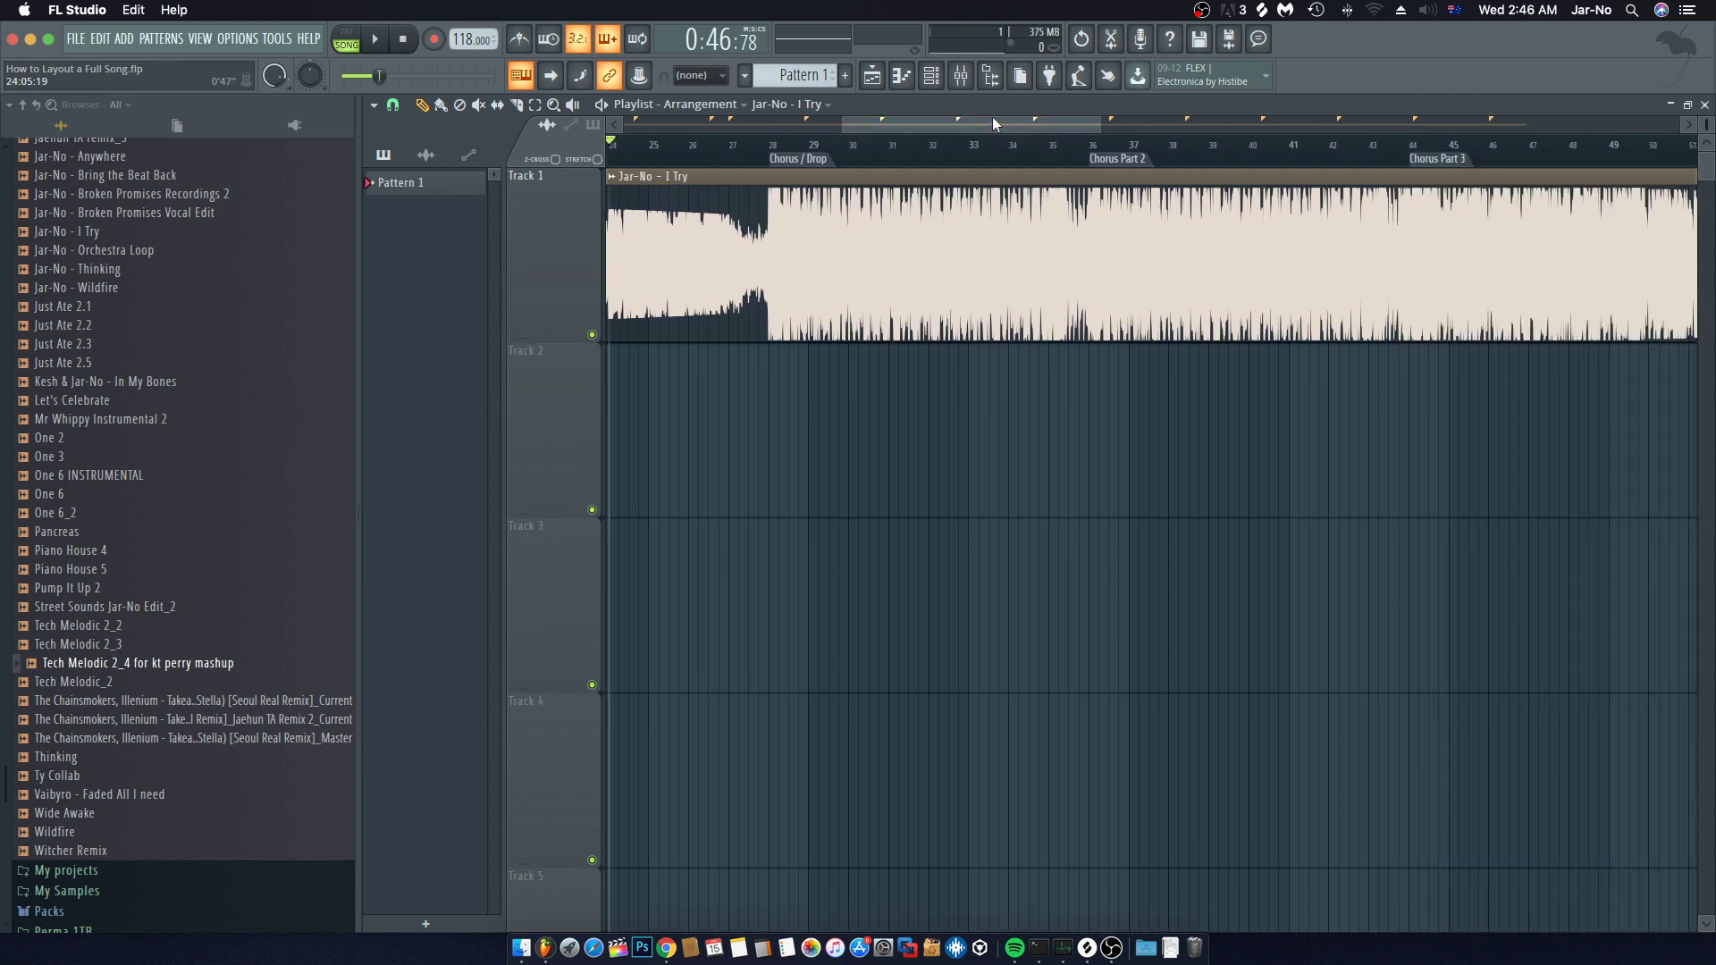
left_click(1070, 144)
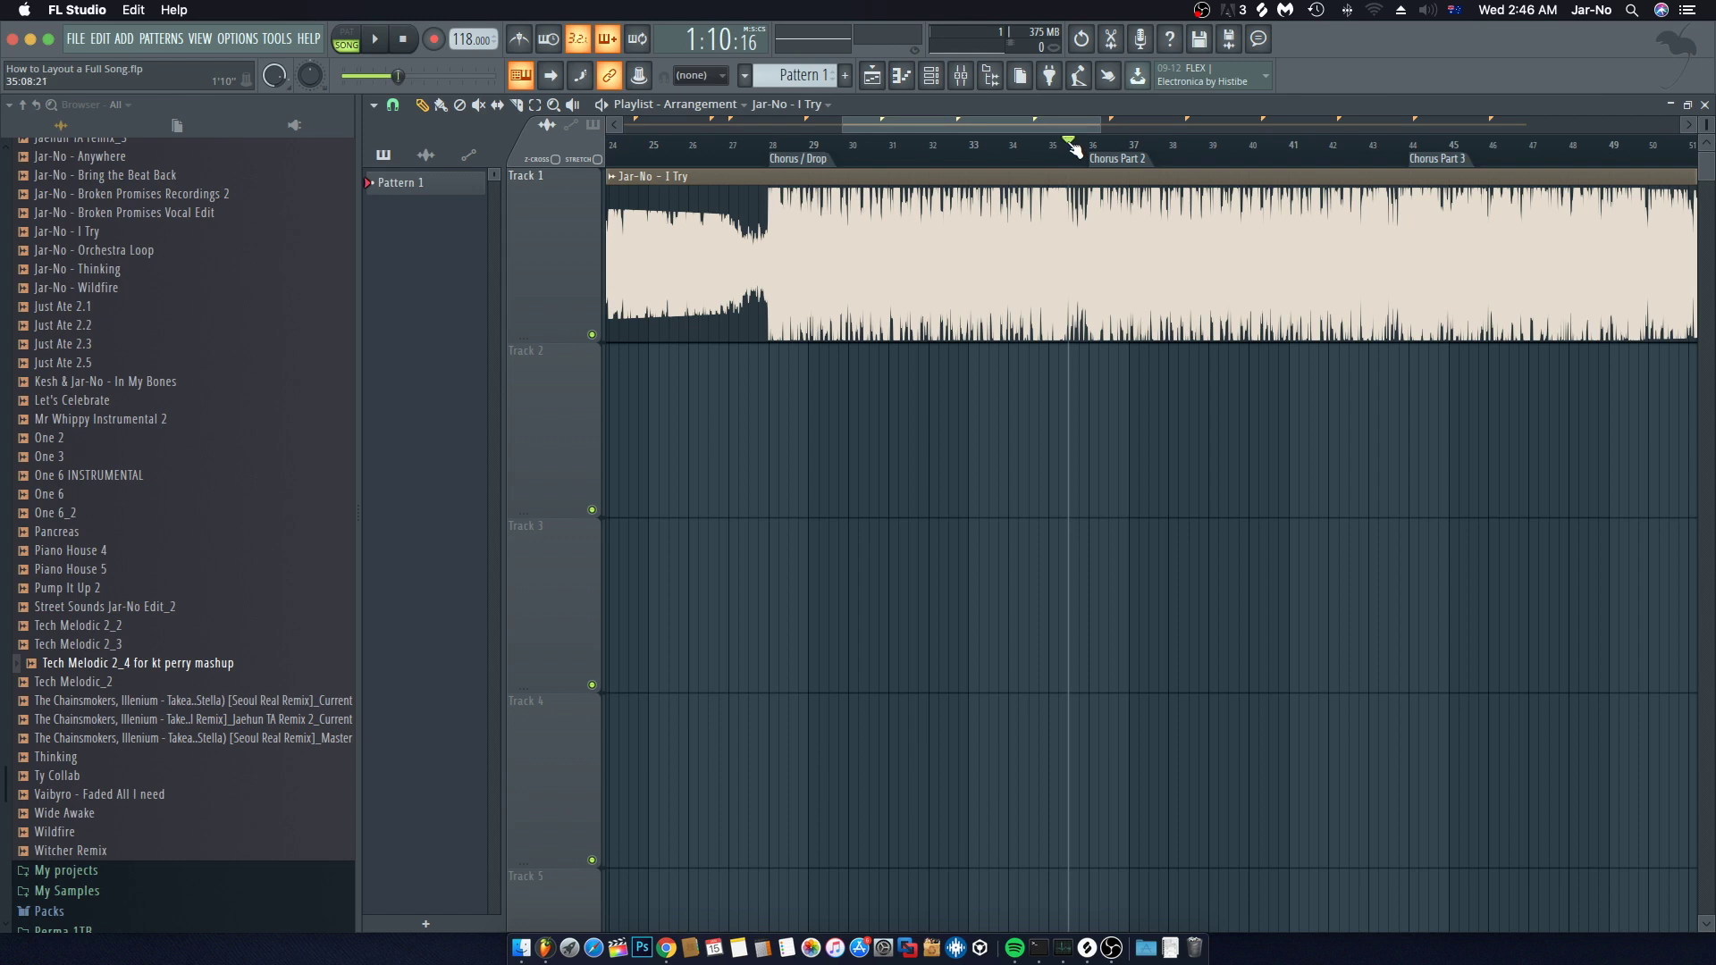
mouse_move(1023, 125)
left_mouse_down()
mouse_move(1084, 118)
mouse_move(999, 126)
left_mouse_up()
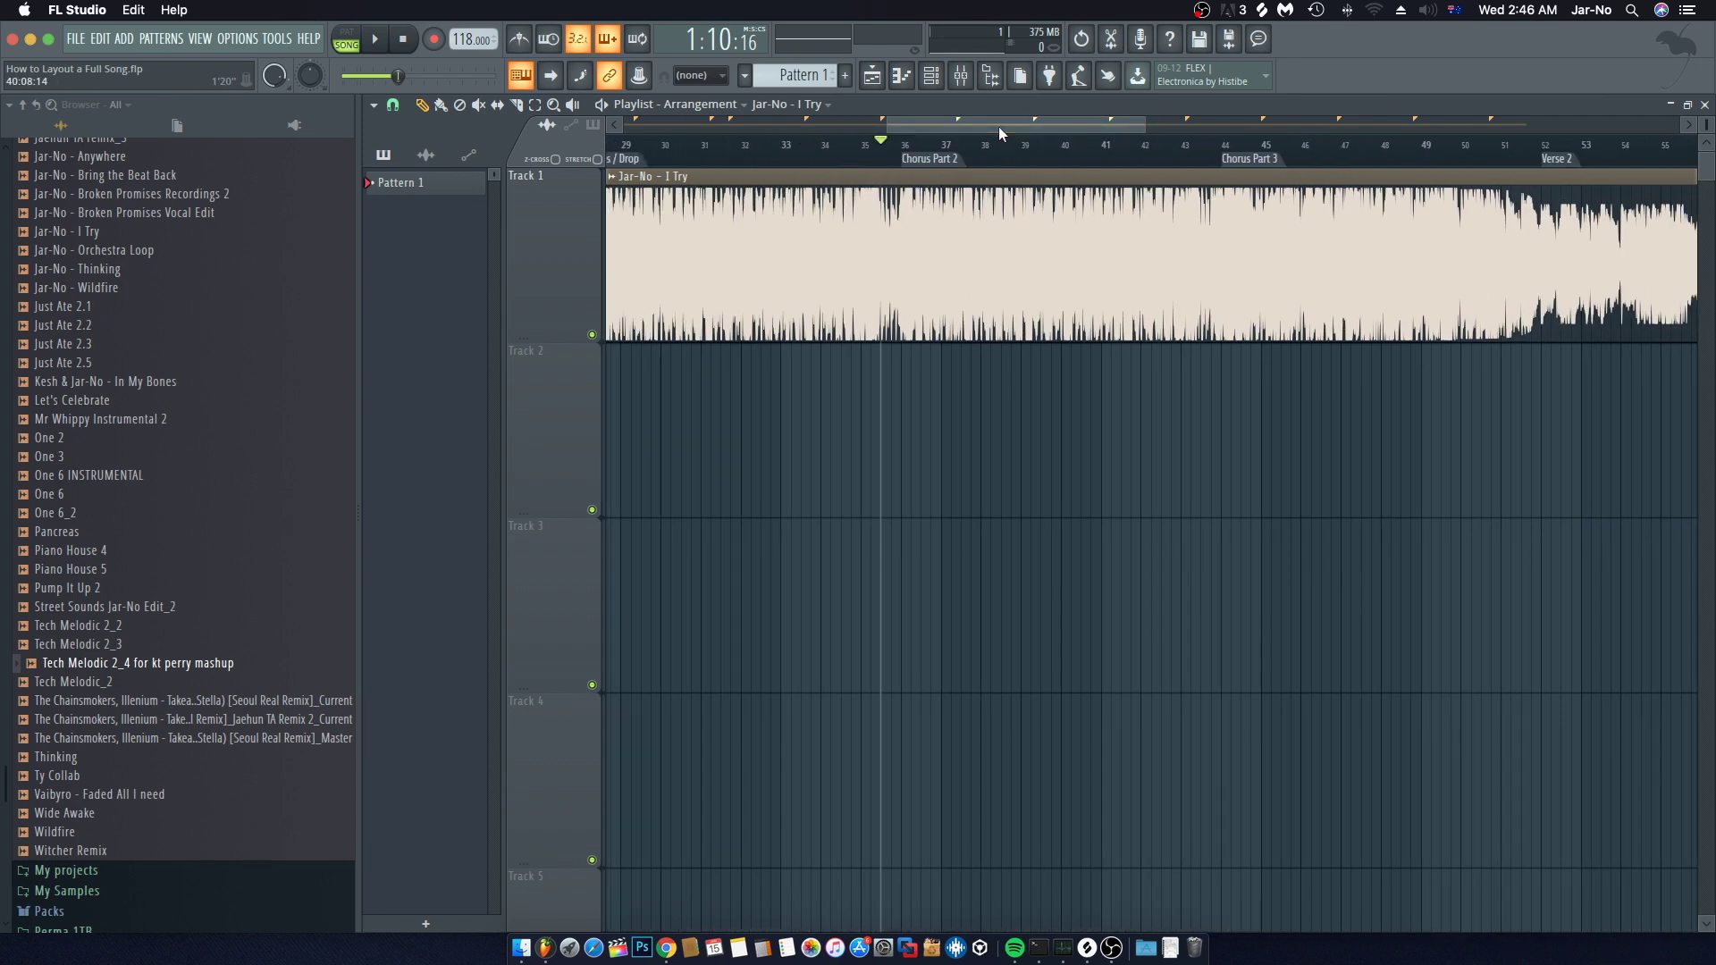
key("space")
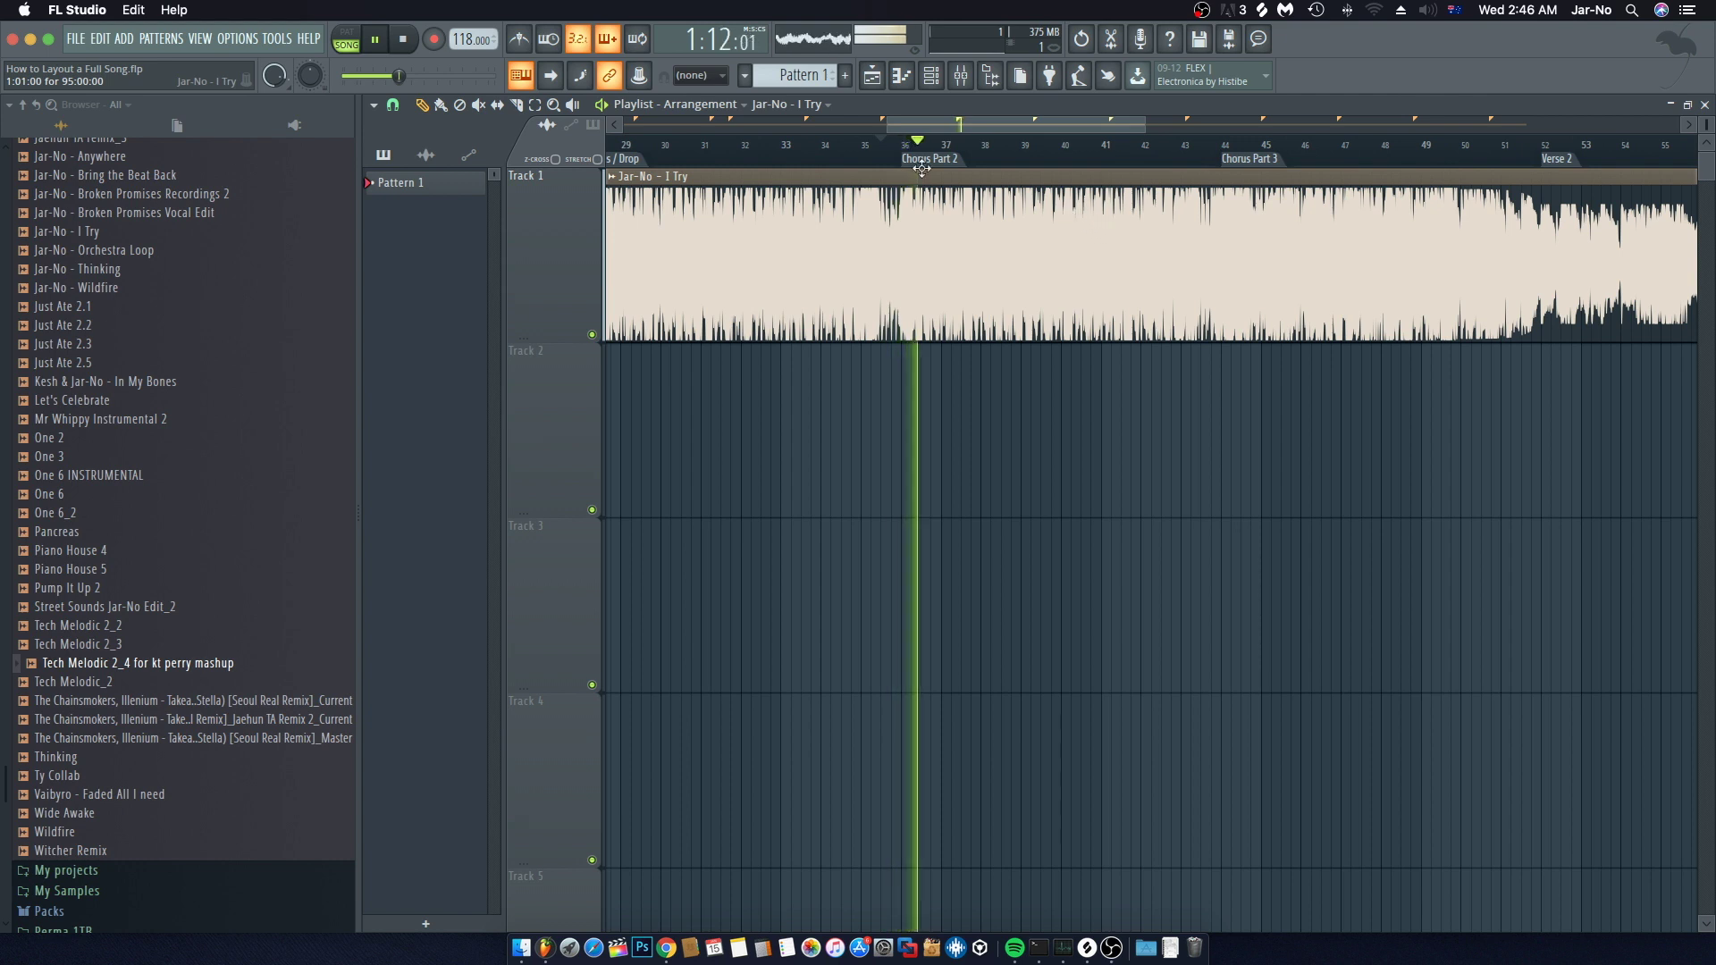
scroll(889, 145, "up", 2)
key("space")
Step: Move the playback position to the start of bar 35, replay the transition into Chorus Part 2, and stop
left_click(838, 149)
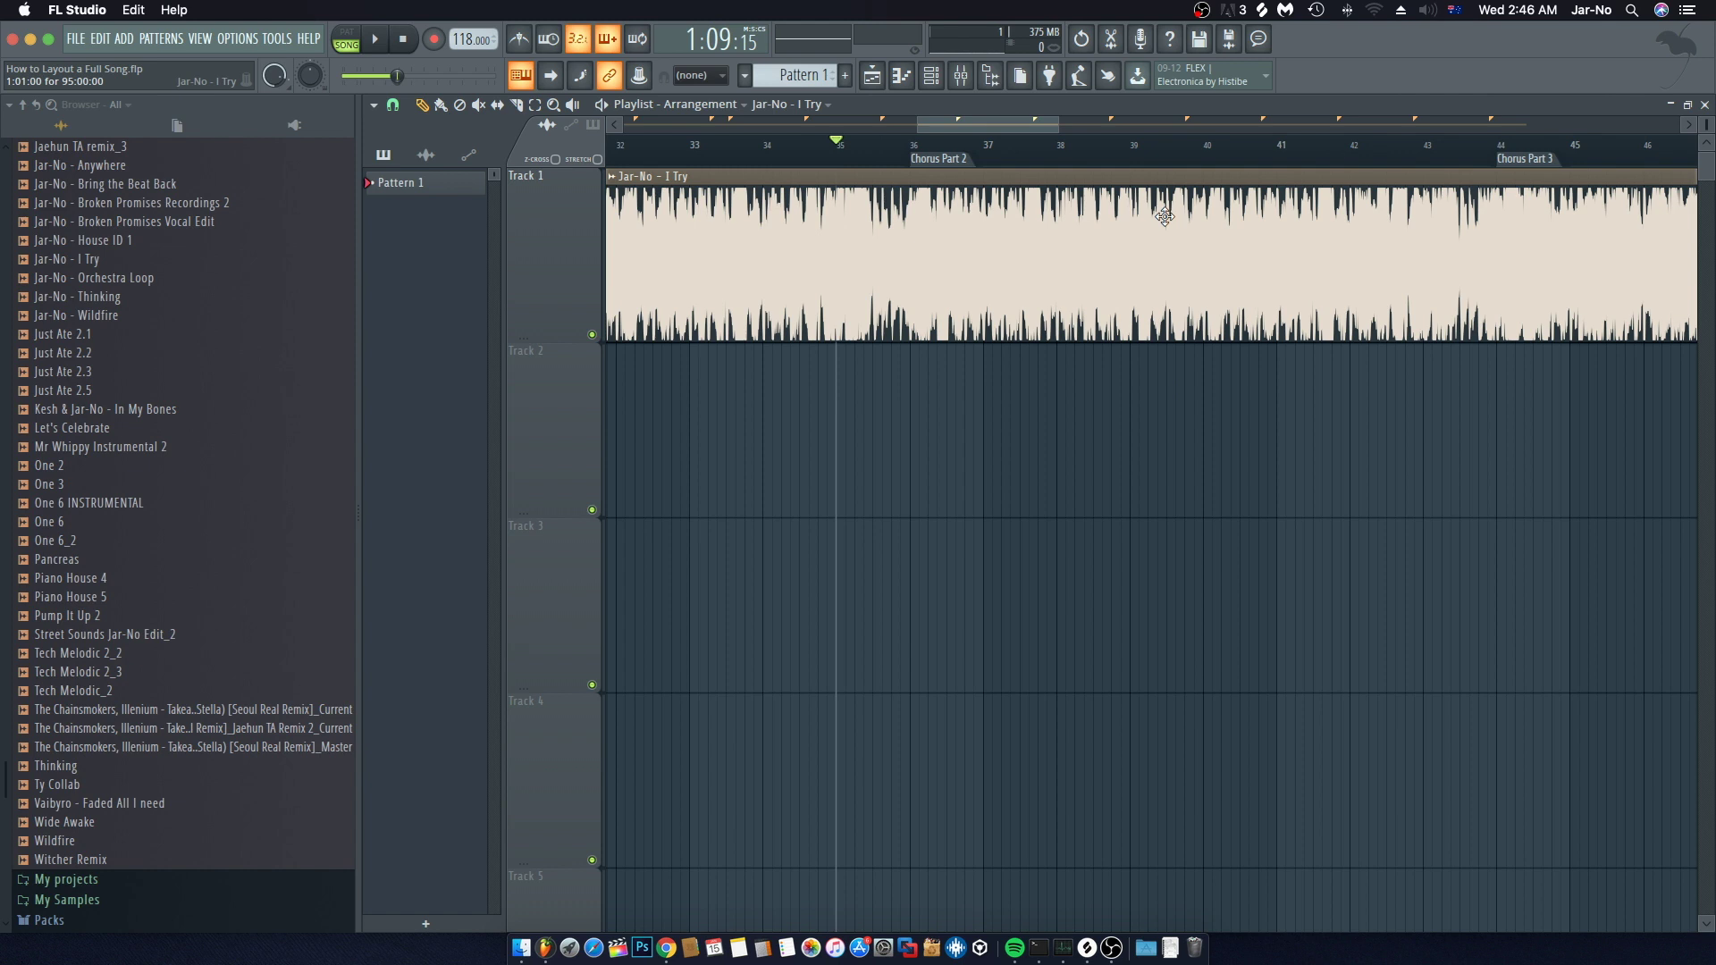
key("space")
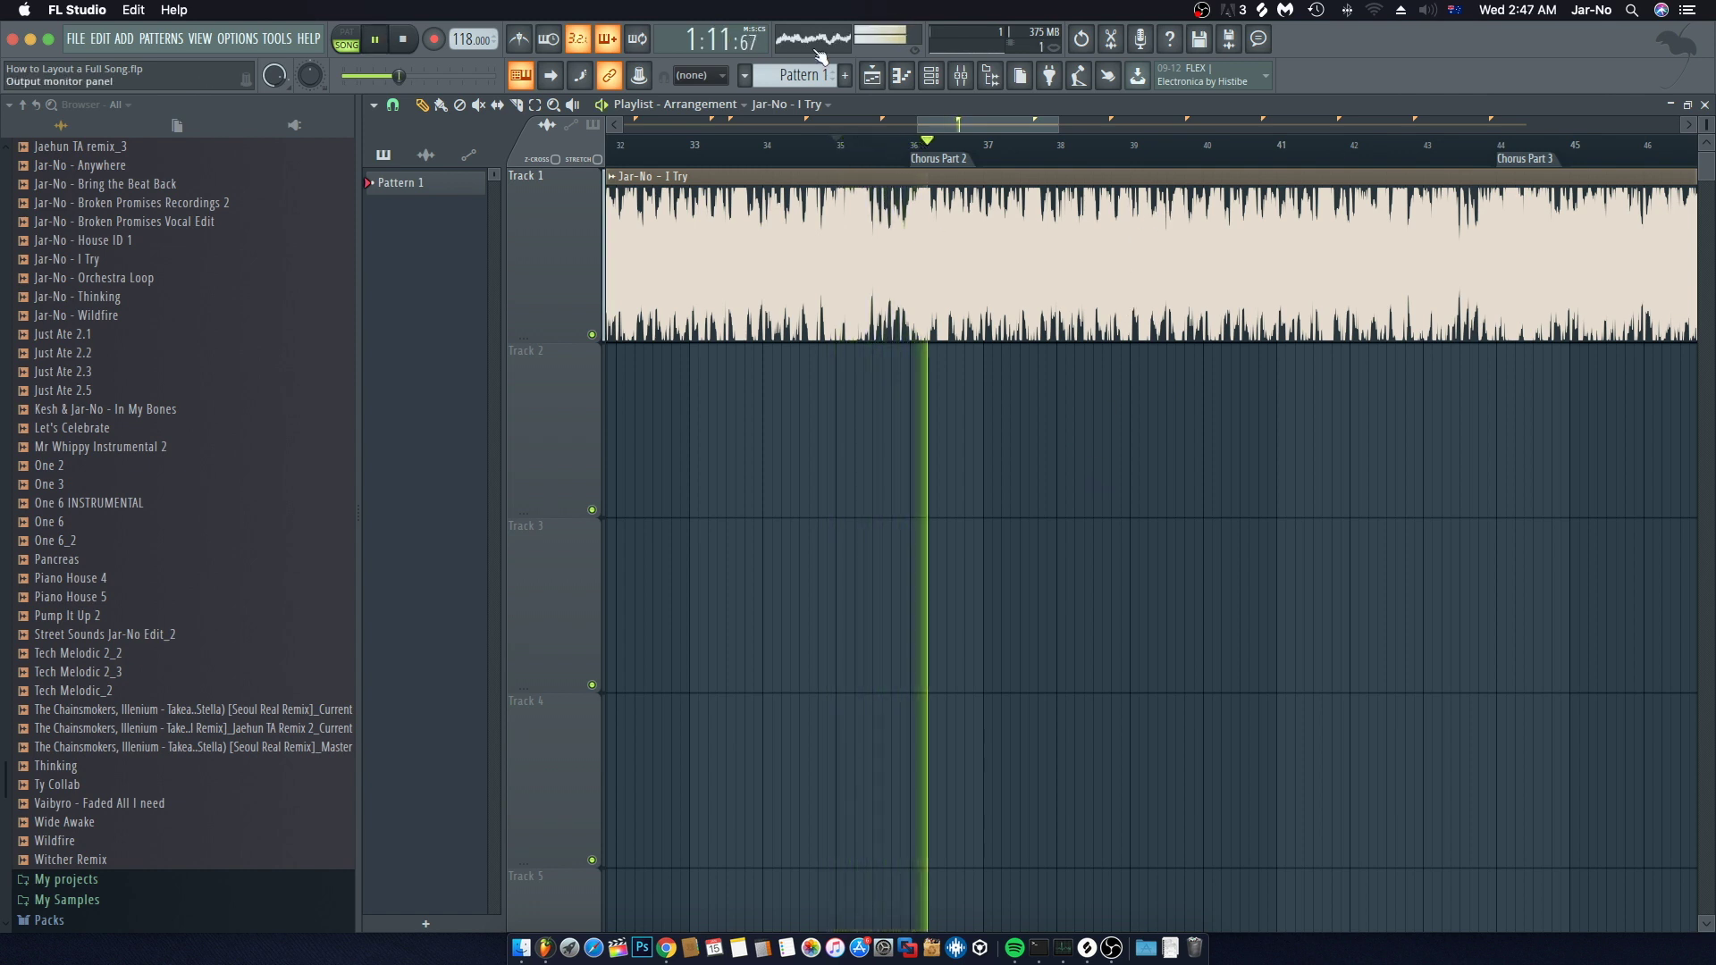
key("space")
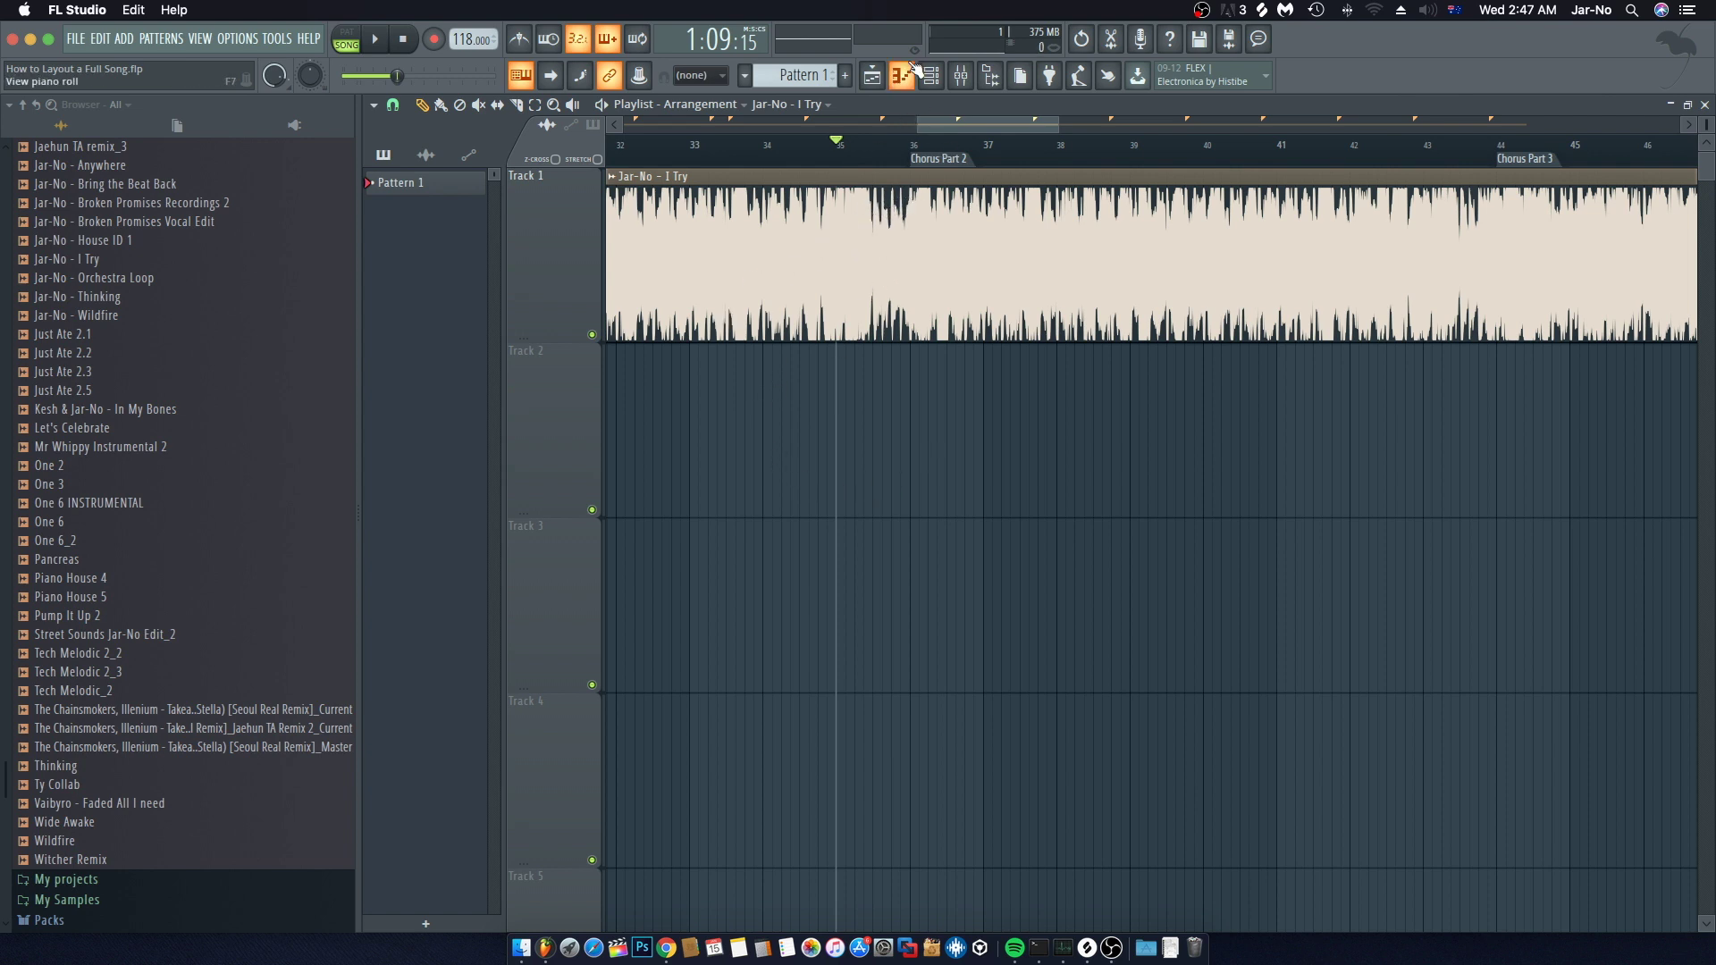
Step: Play from bar 43 through Chorus Part 3 up to the Verse 2 marker, and stop playback
left_click_drag(941, 129, 967, 130)
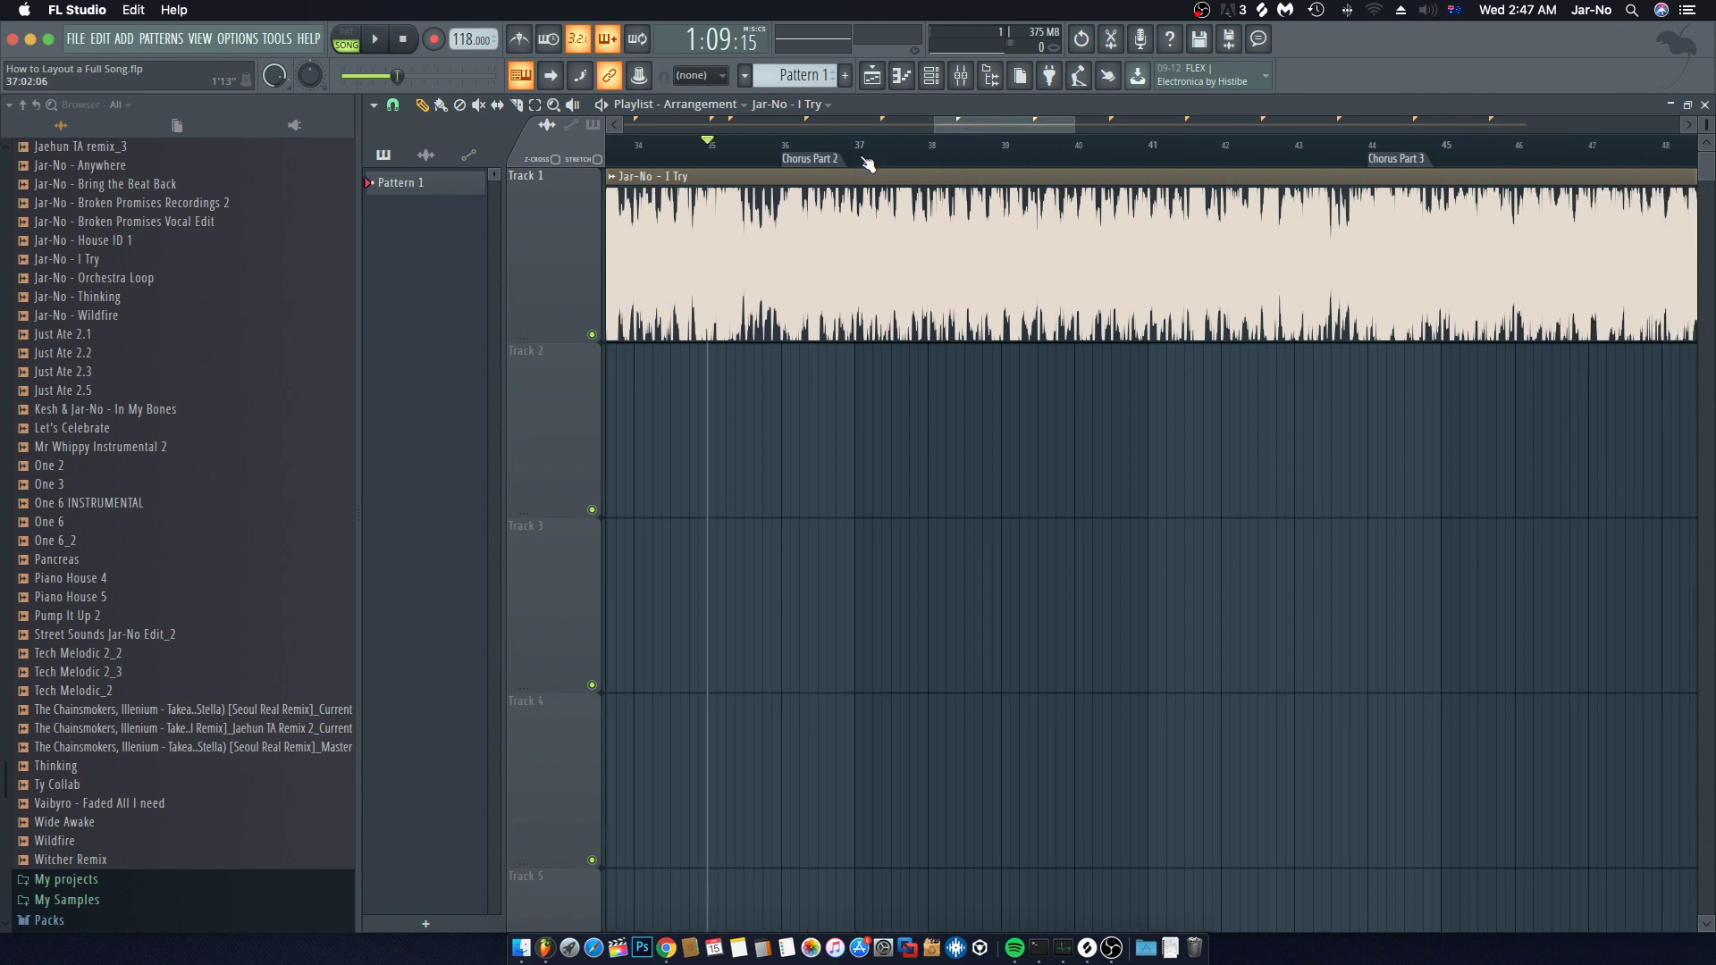
left_click(1296, 150)
left_click_drag(1046, 132, 1079, 127)
left_click(1041, 143)
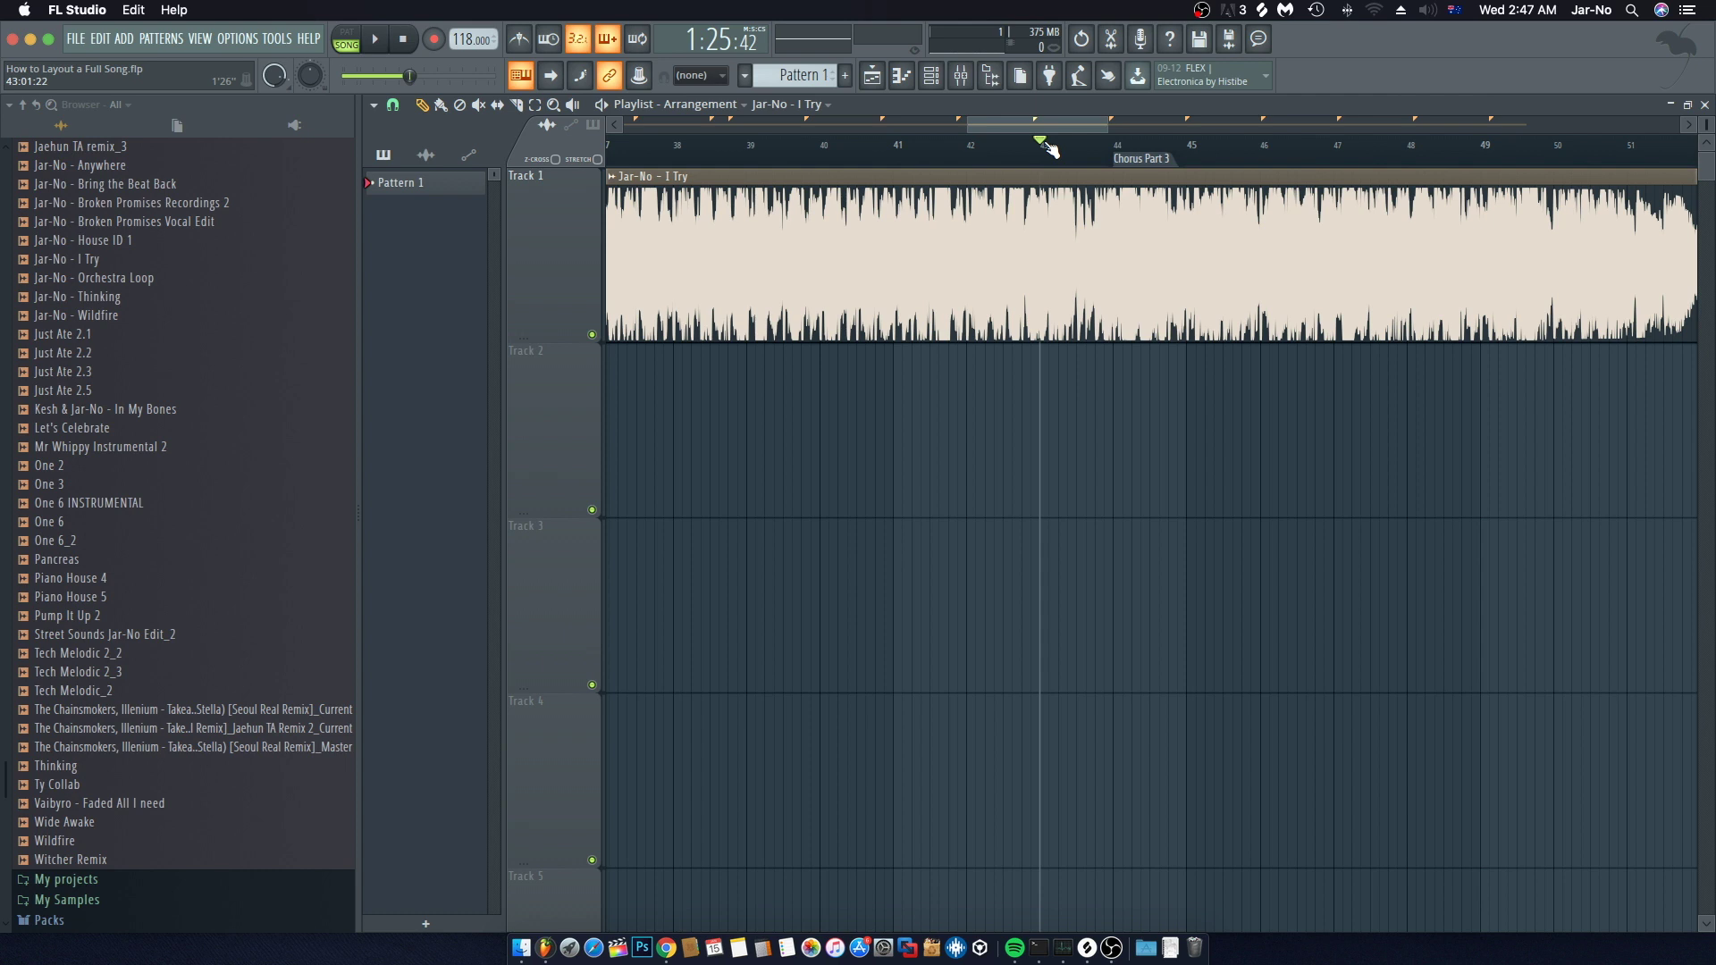
scroll(1102, 154, "down", 2)
left_click_drag(1072, 128, 1106, 125)
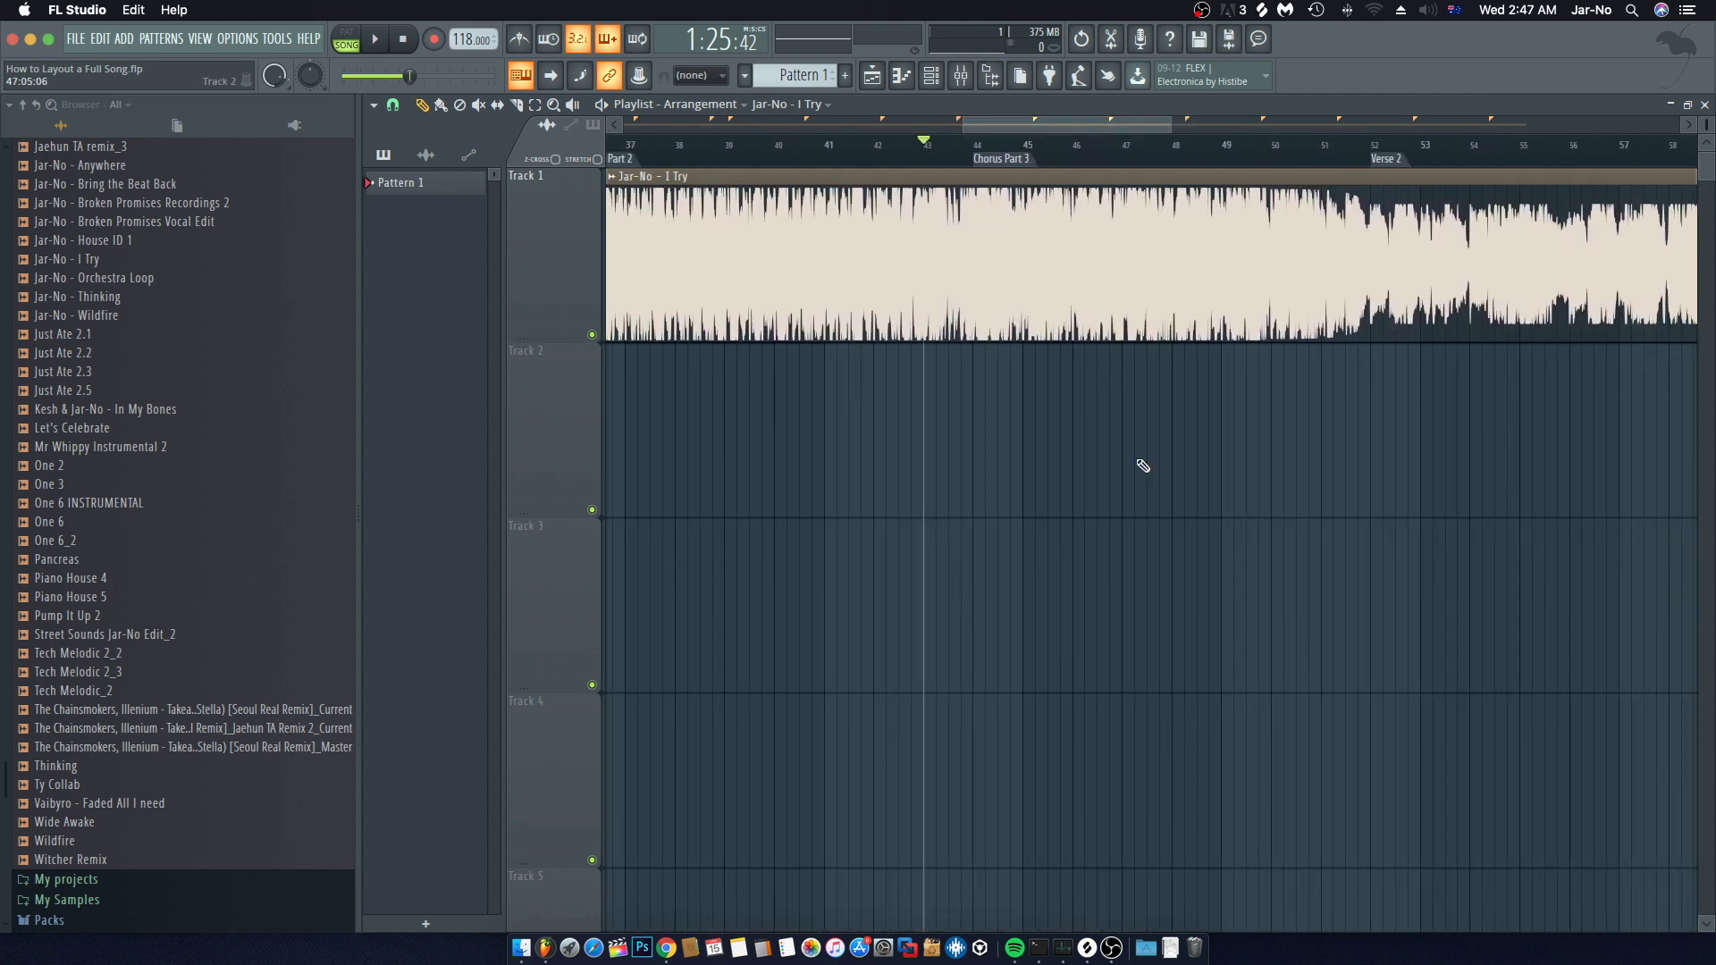
key("space")
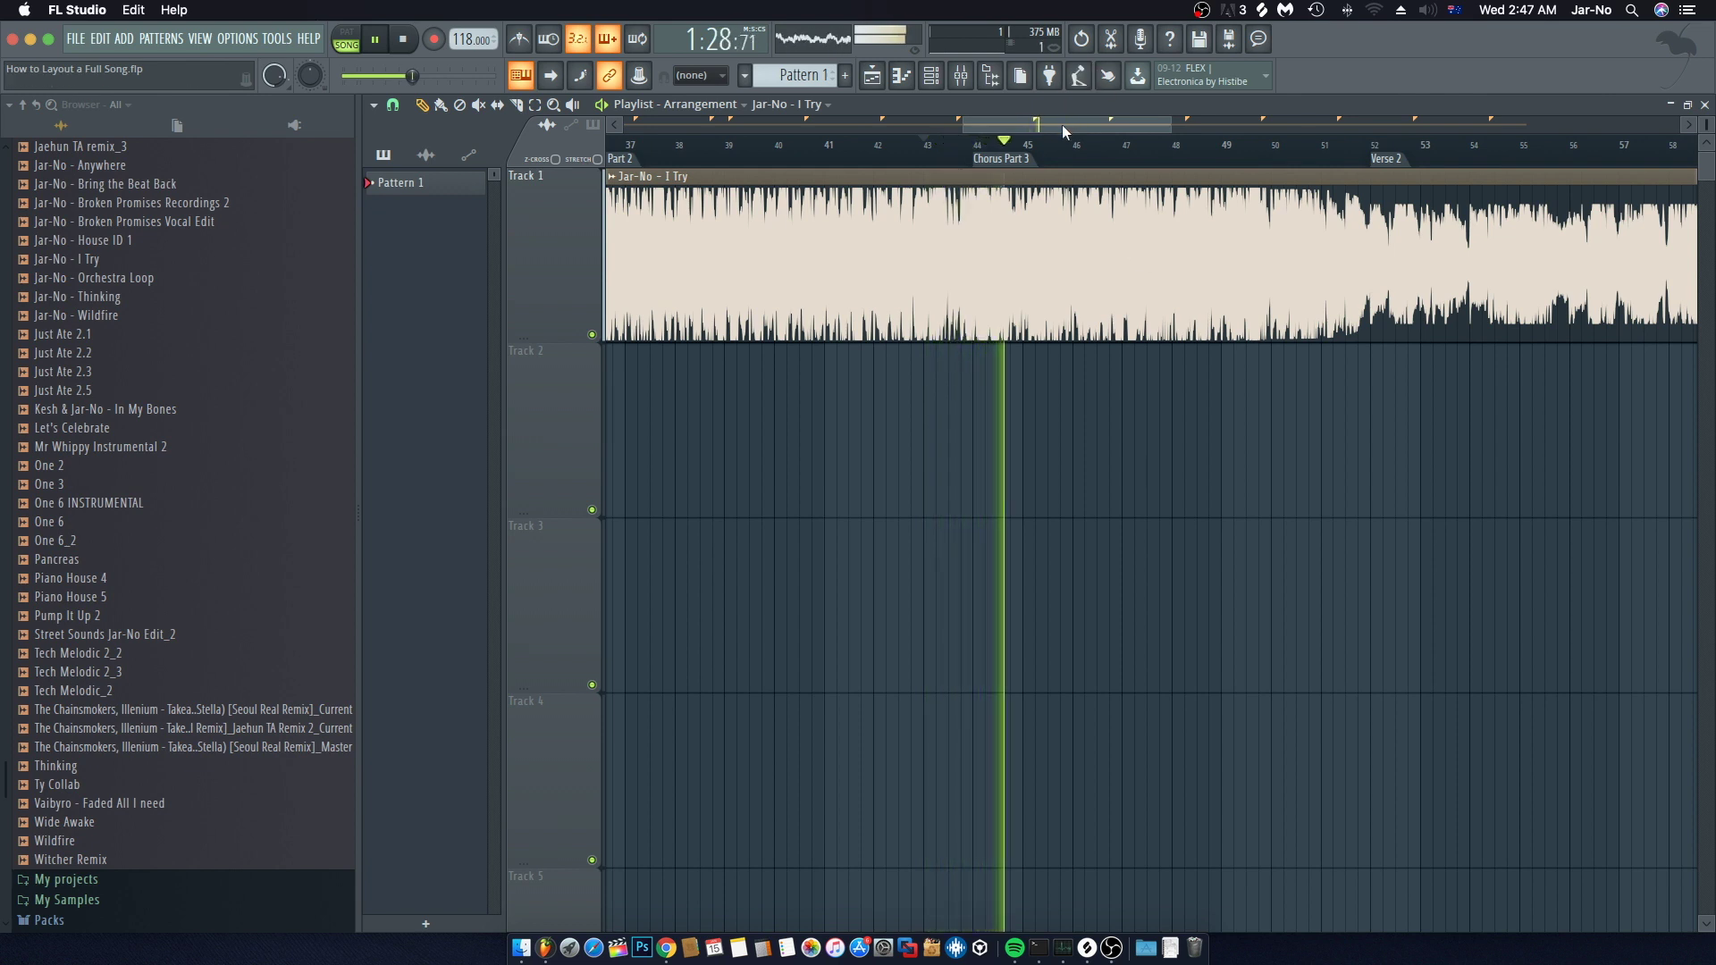
left_click_drag(1072, 123, 1119, 125)
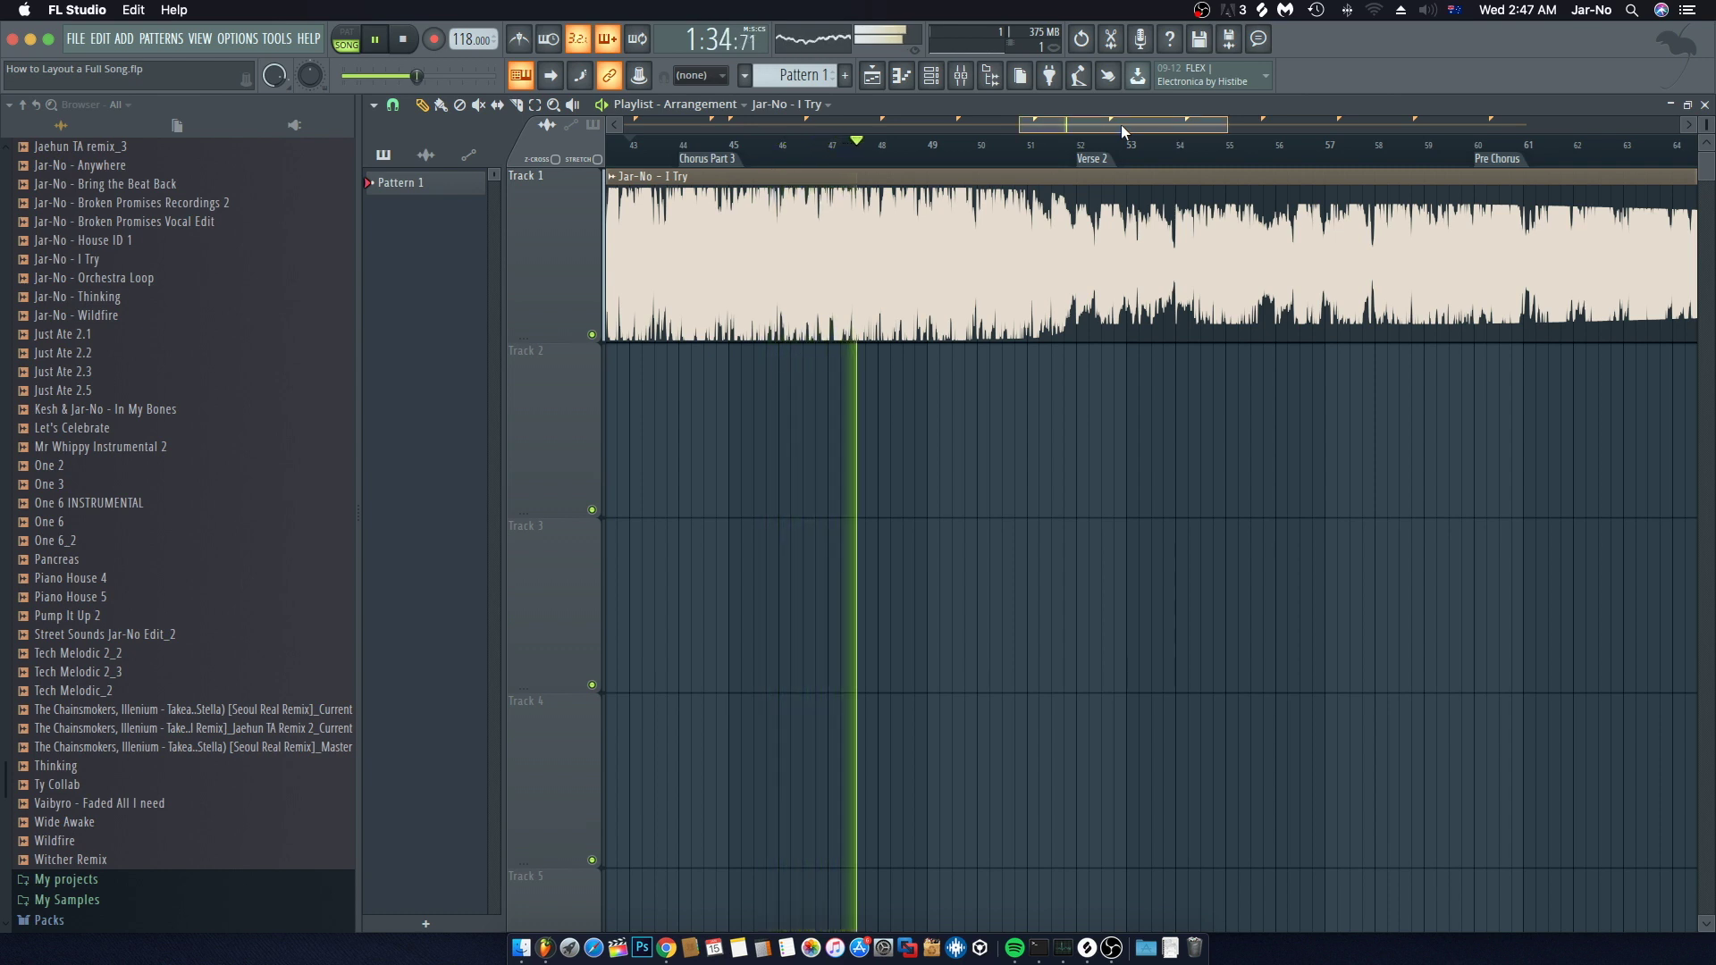
left_click_drag(1119, 125, 1134, 122)
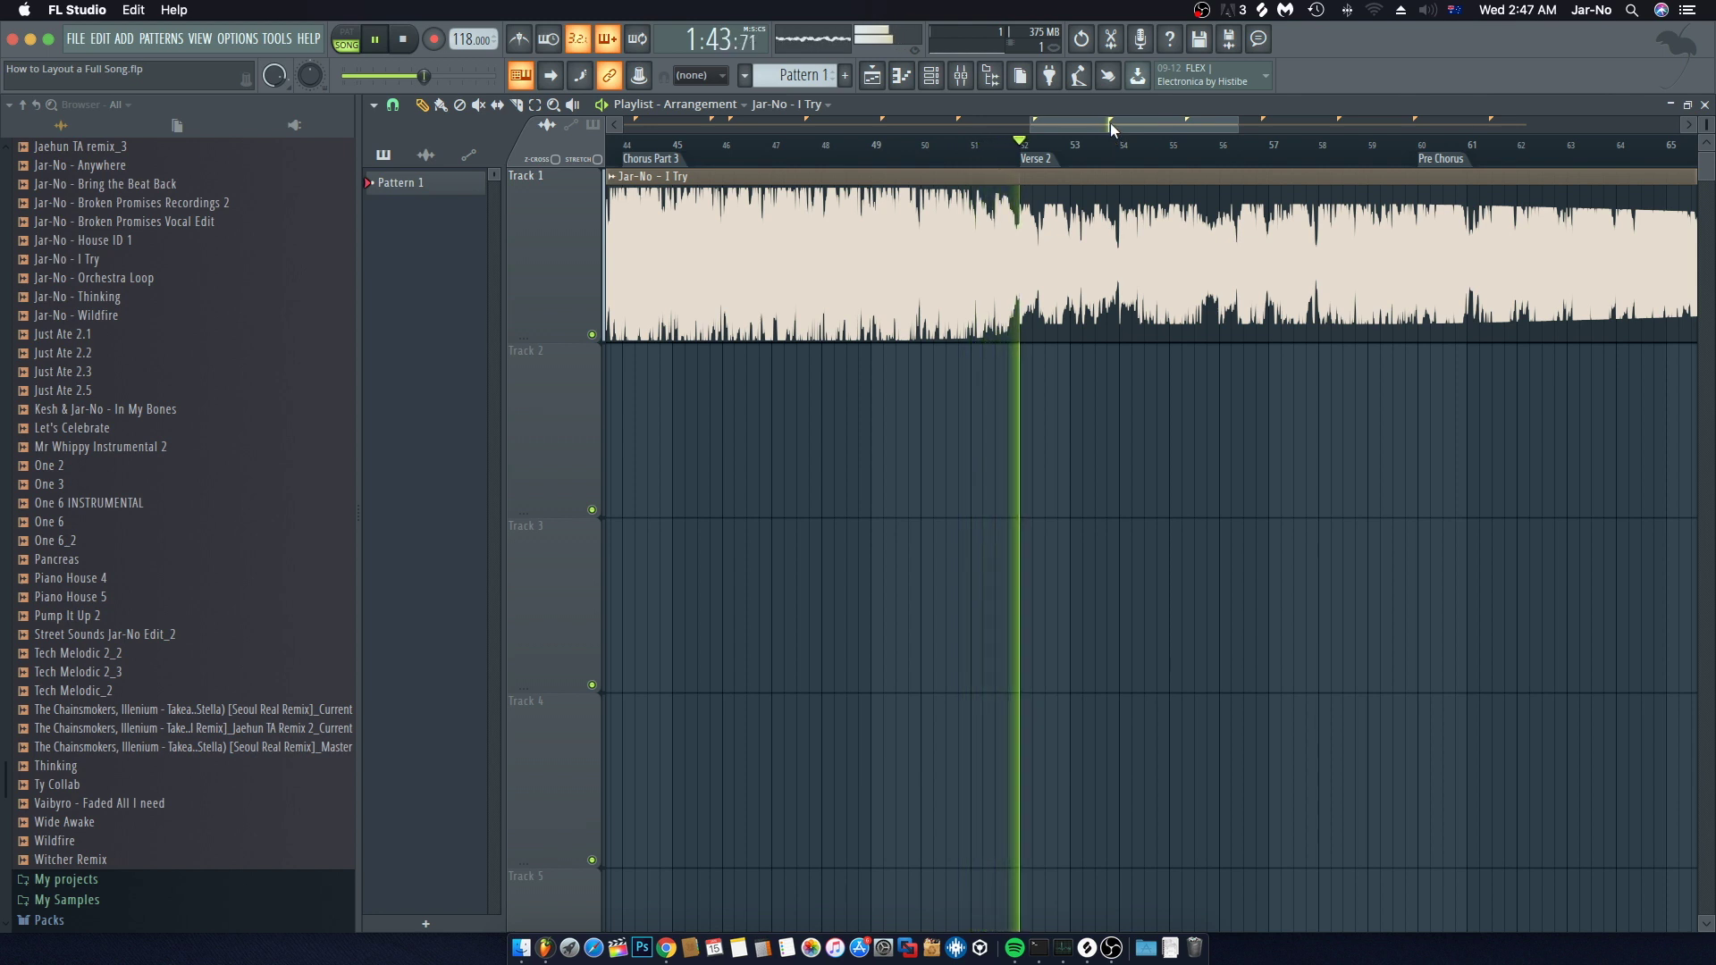
key("space")
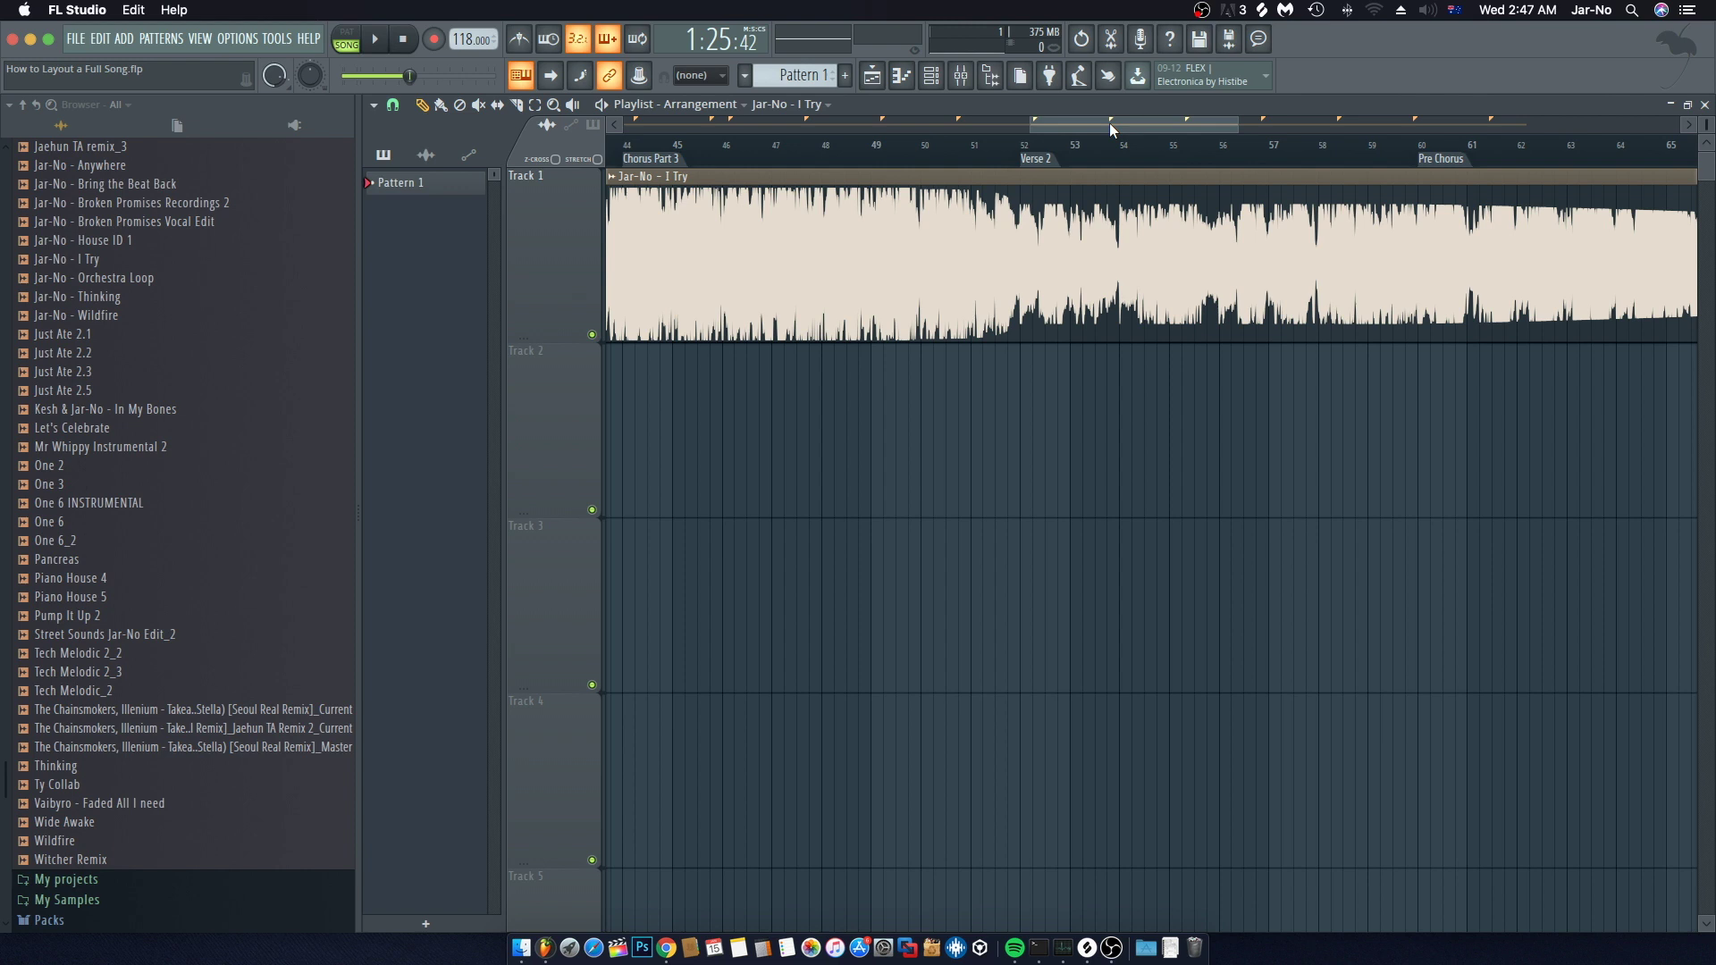
Step: Play the song from the Chorus Part 3 marker at bar 44 into Verse 2, and stop playback
left_click(637, 150)
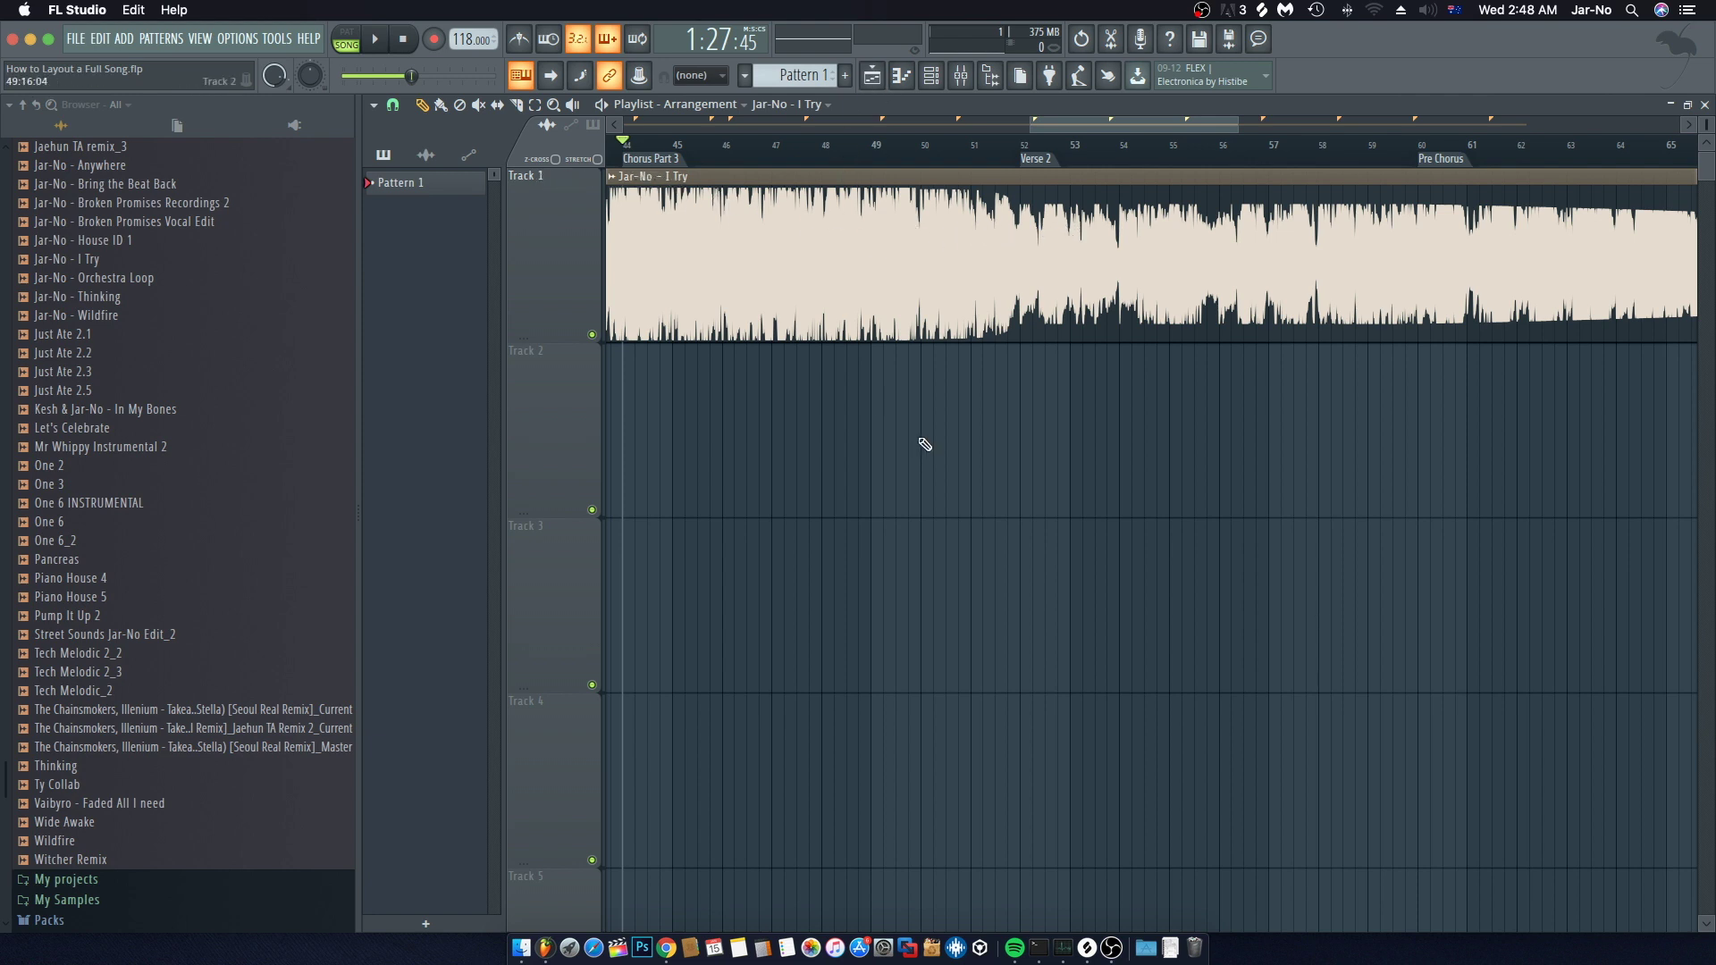
key("space")
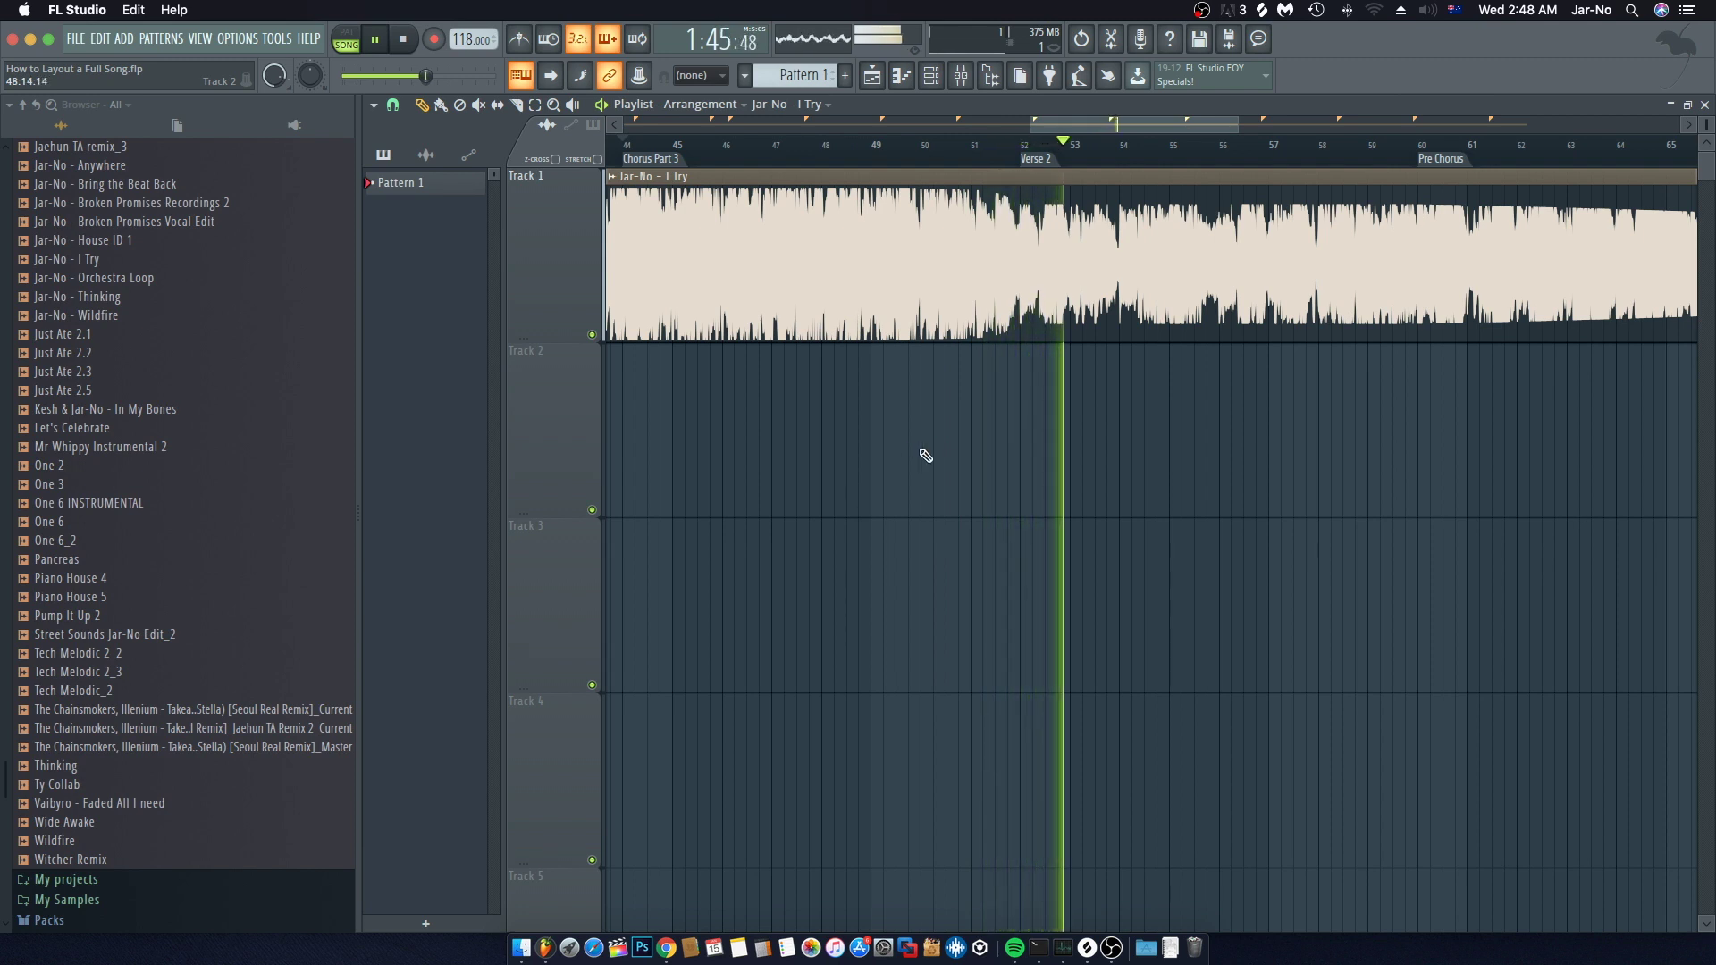
key("space")
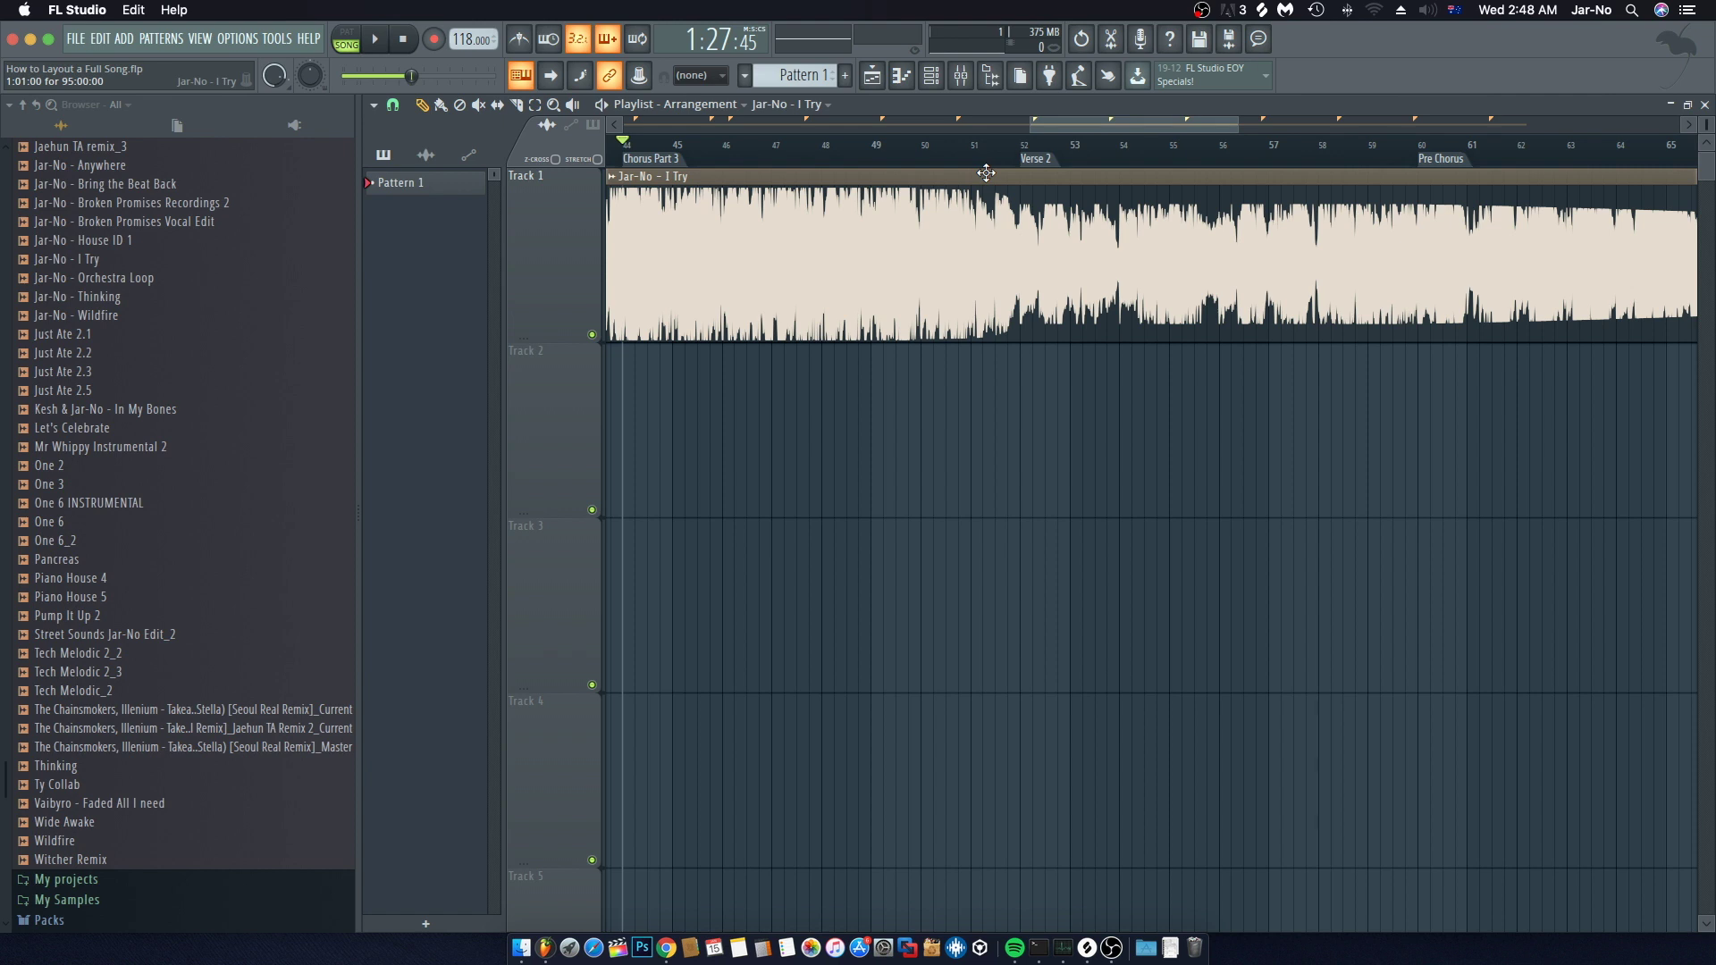
Step: Audition the transition into Verse 2 by playing from bar 51, and stop playback
left_click(1030, 155)
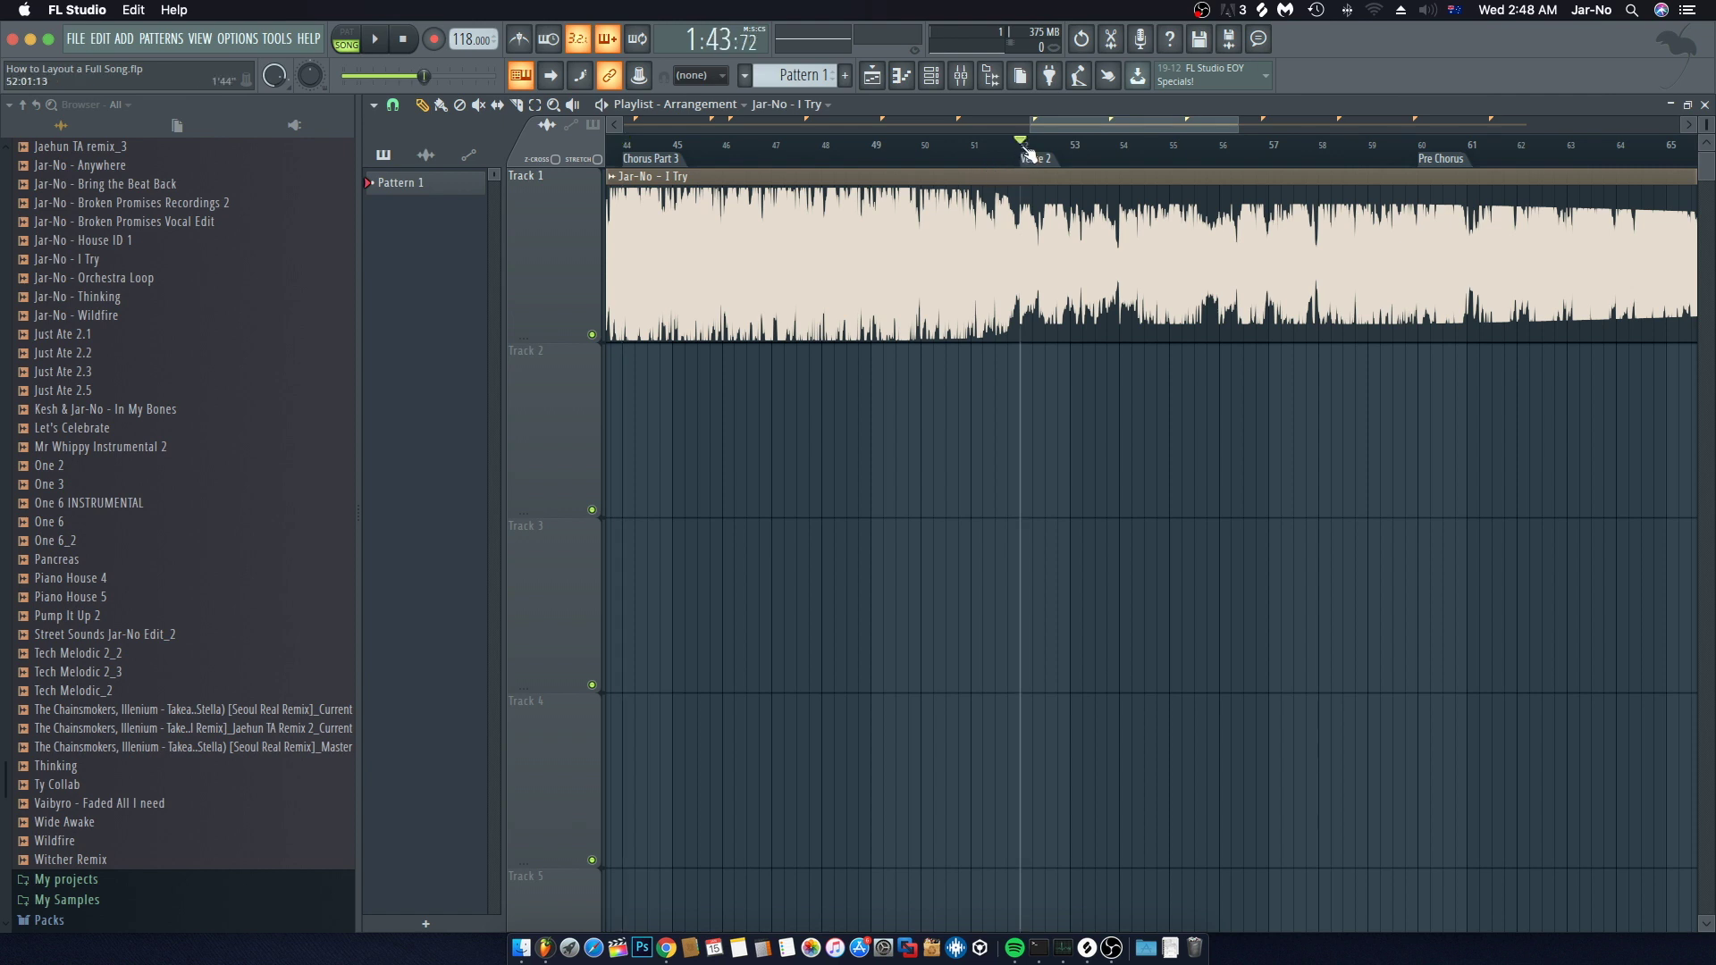
left_click(976, 149)
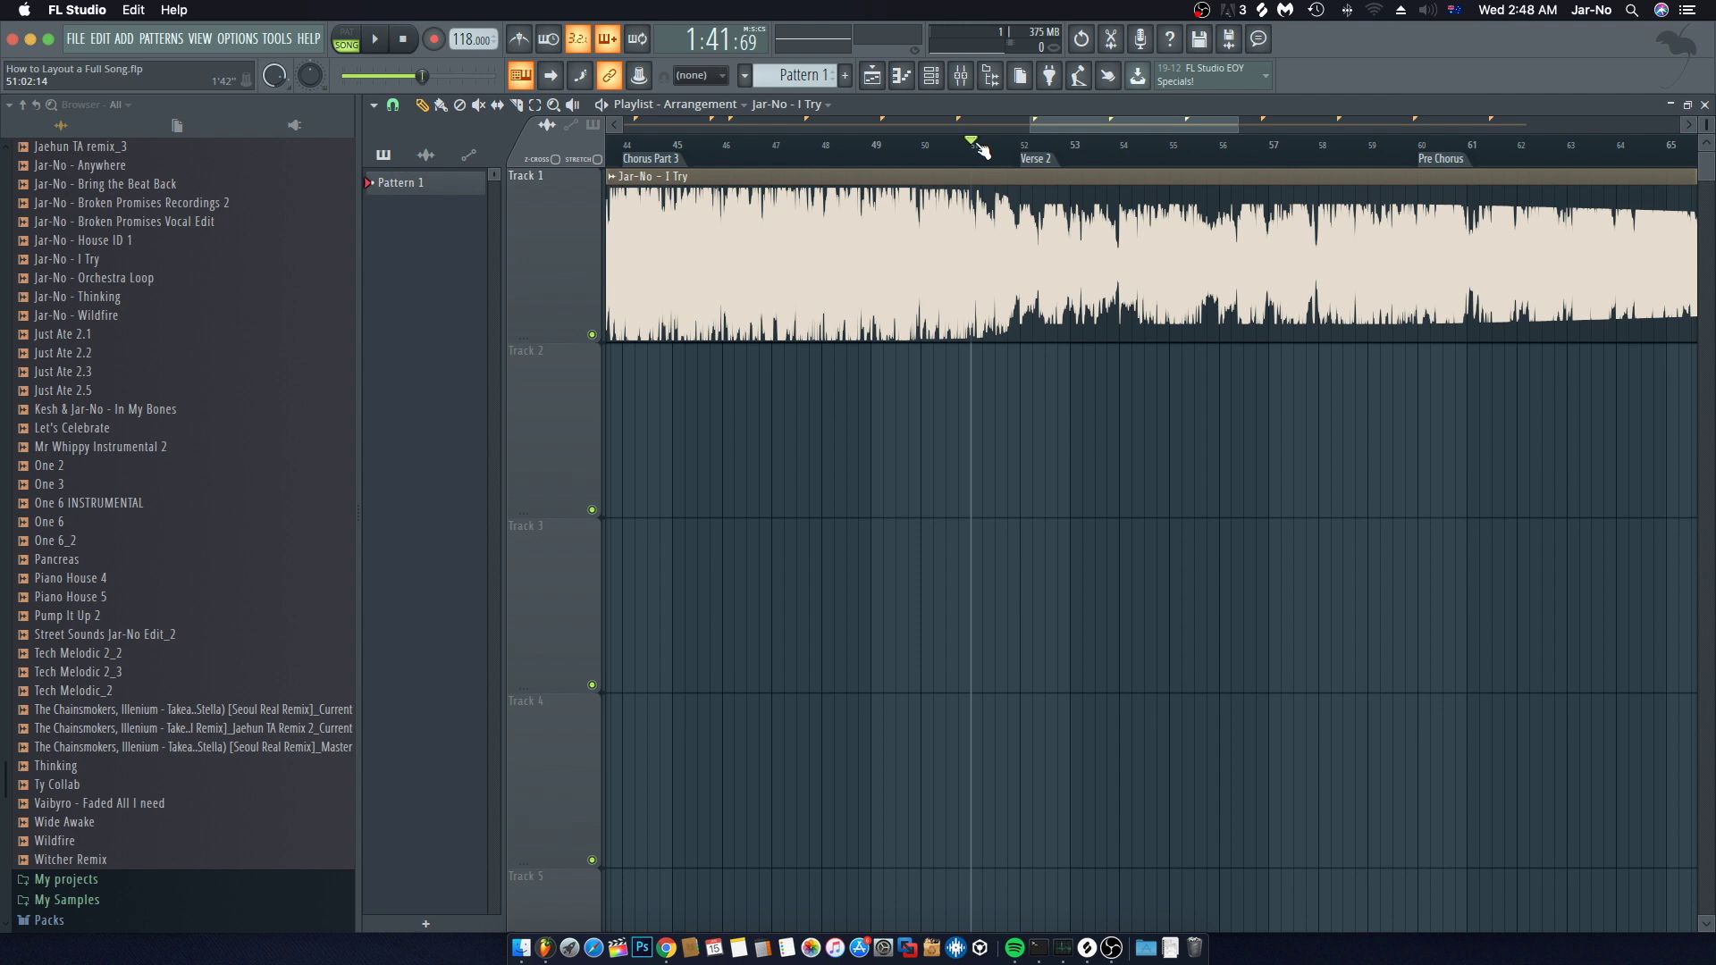
key("space")
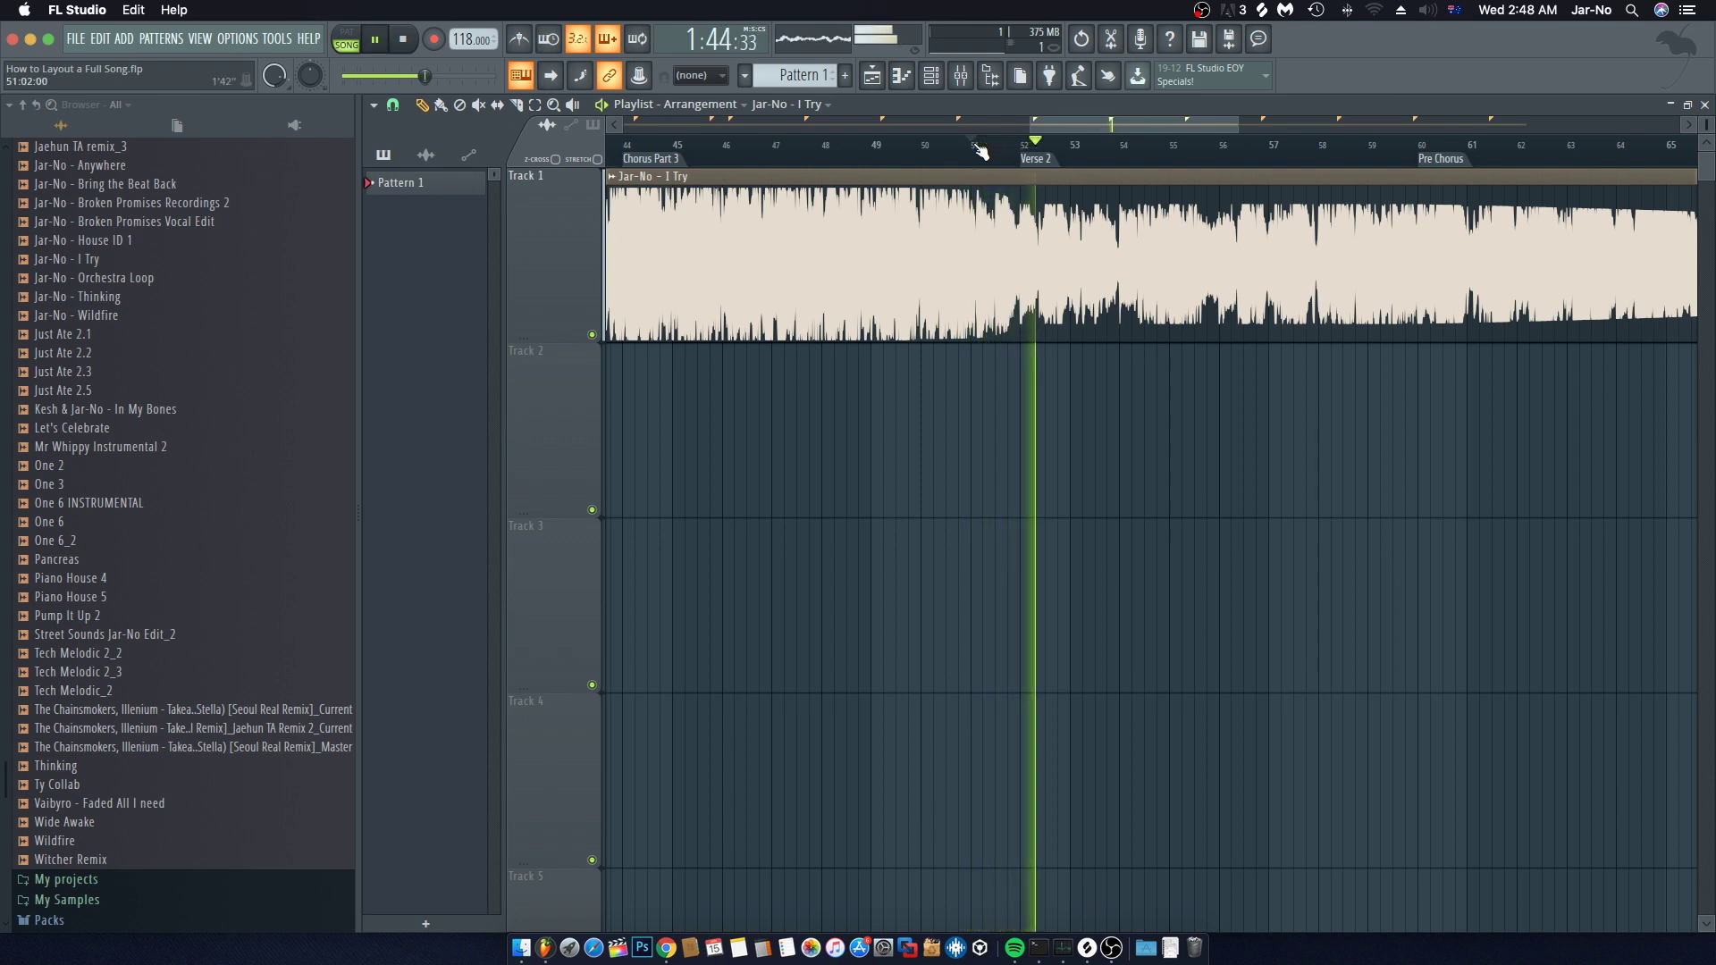
key("space")
Step: Set the playback position to the Verse 2 marker at bar 52, play its opening briefly, and stop
left_click(1021, 145)
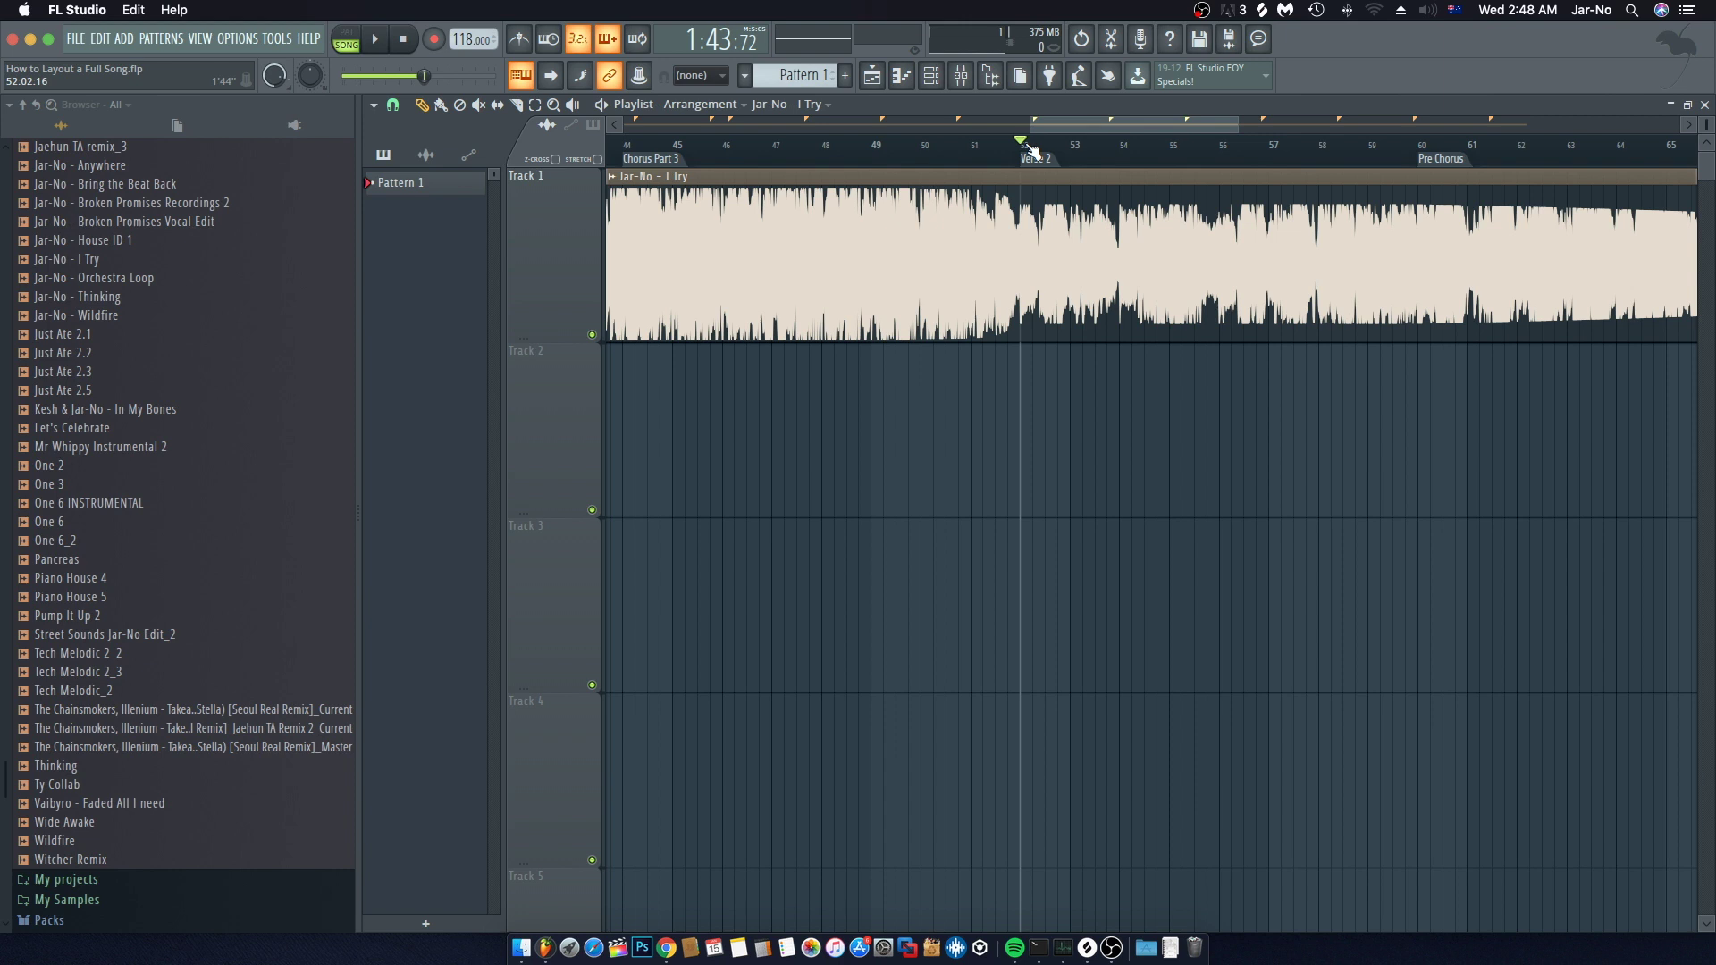
key("space")
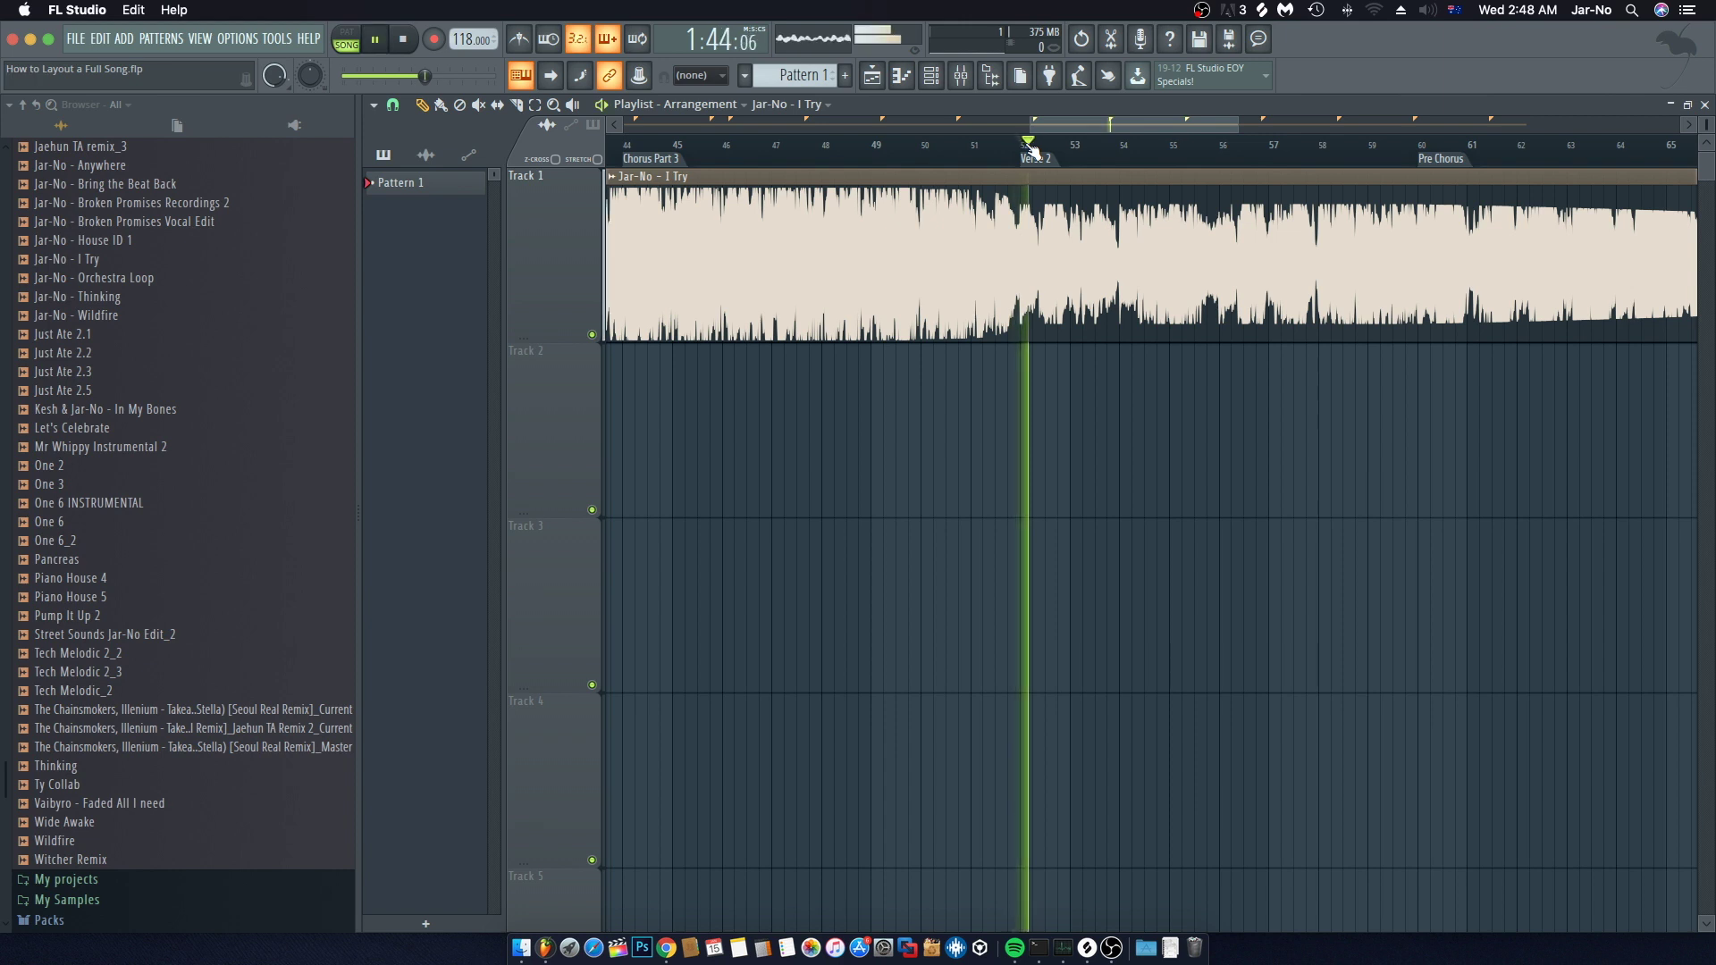
key("space")
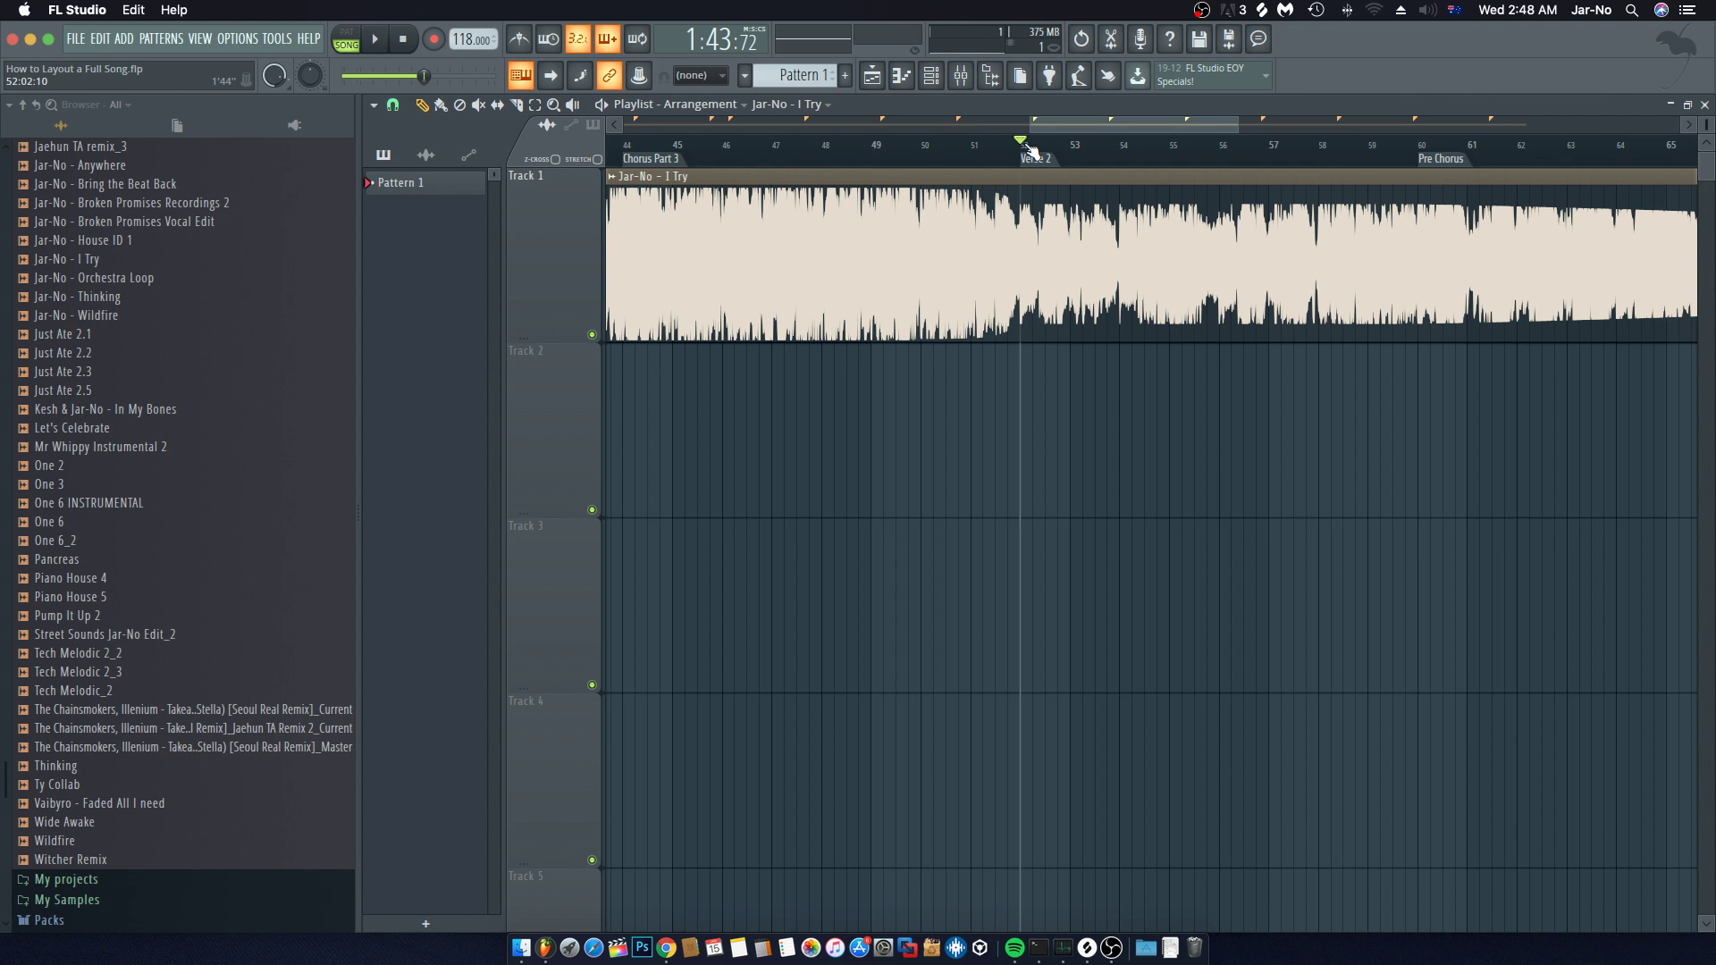
Step: Play Verse 2 from bar 52 through the second Pre Chorus toward the Chorus / Drop (With Syncopation) marker, and stop playback
left_click_drag(1092, 122, 1135, 118)
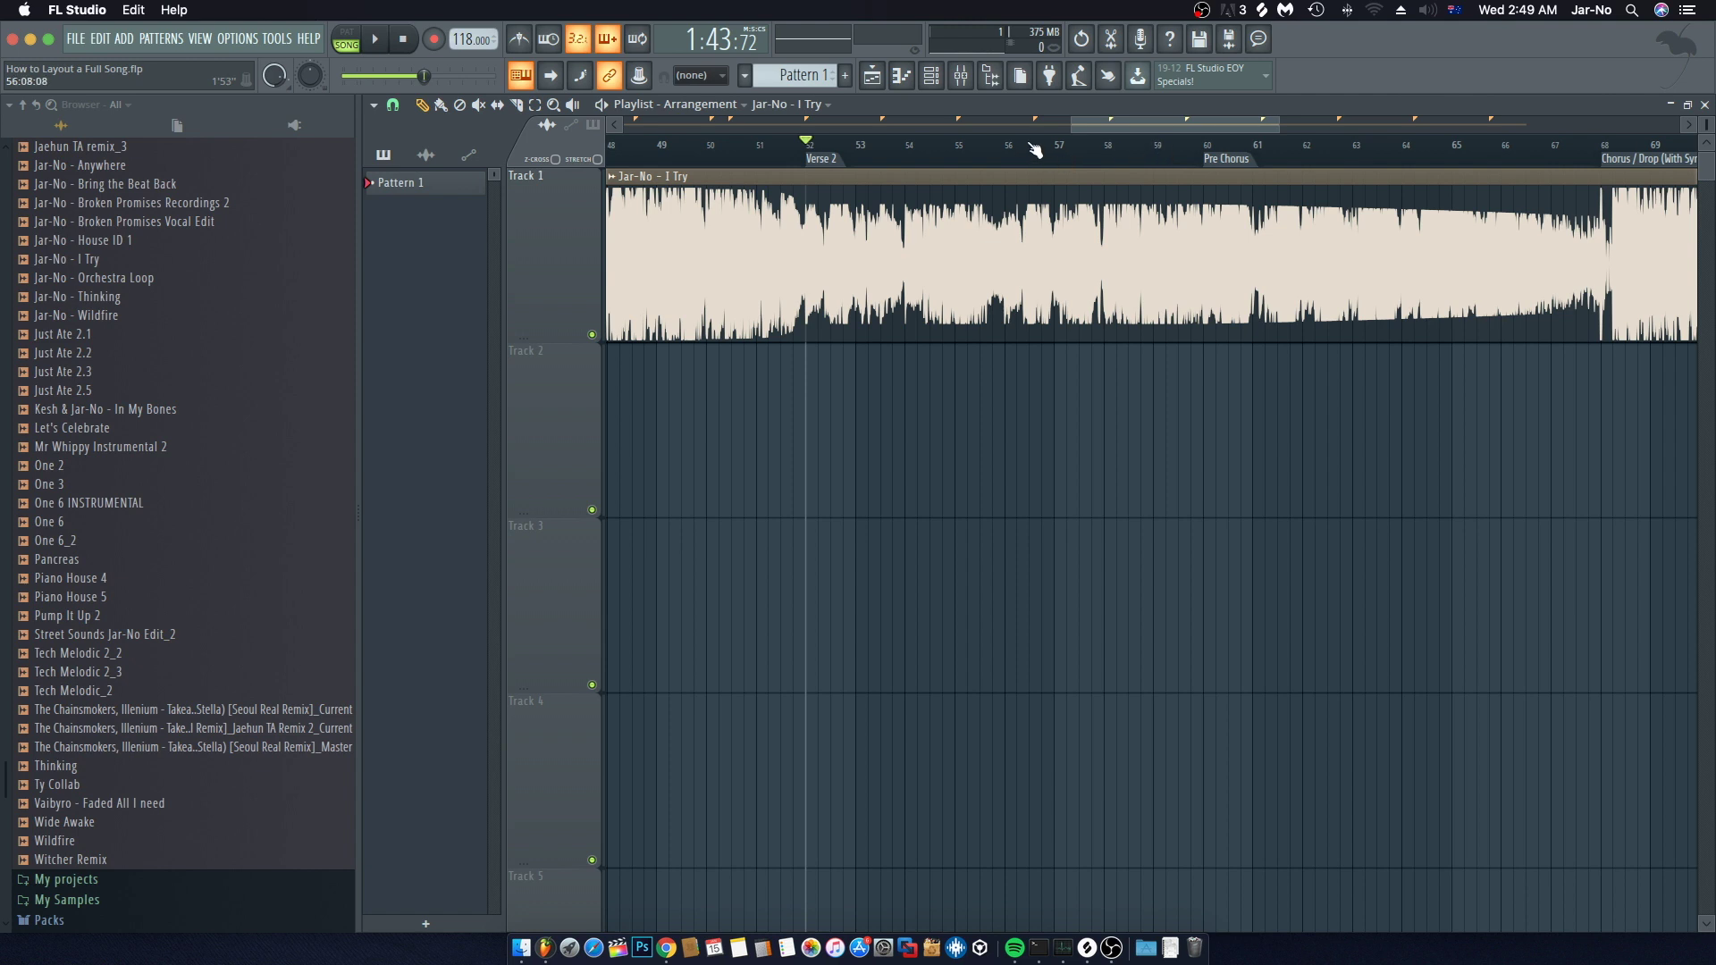
key("space")
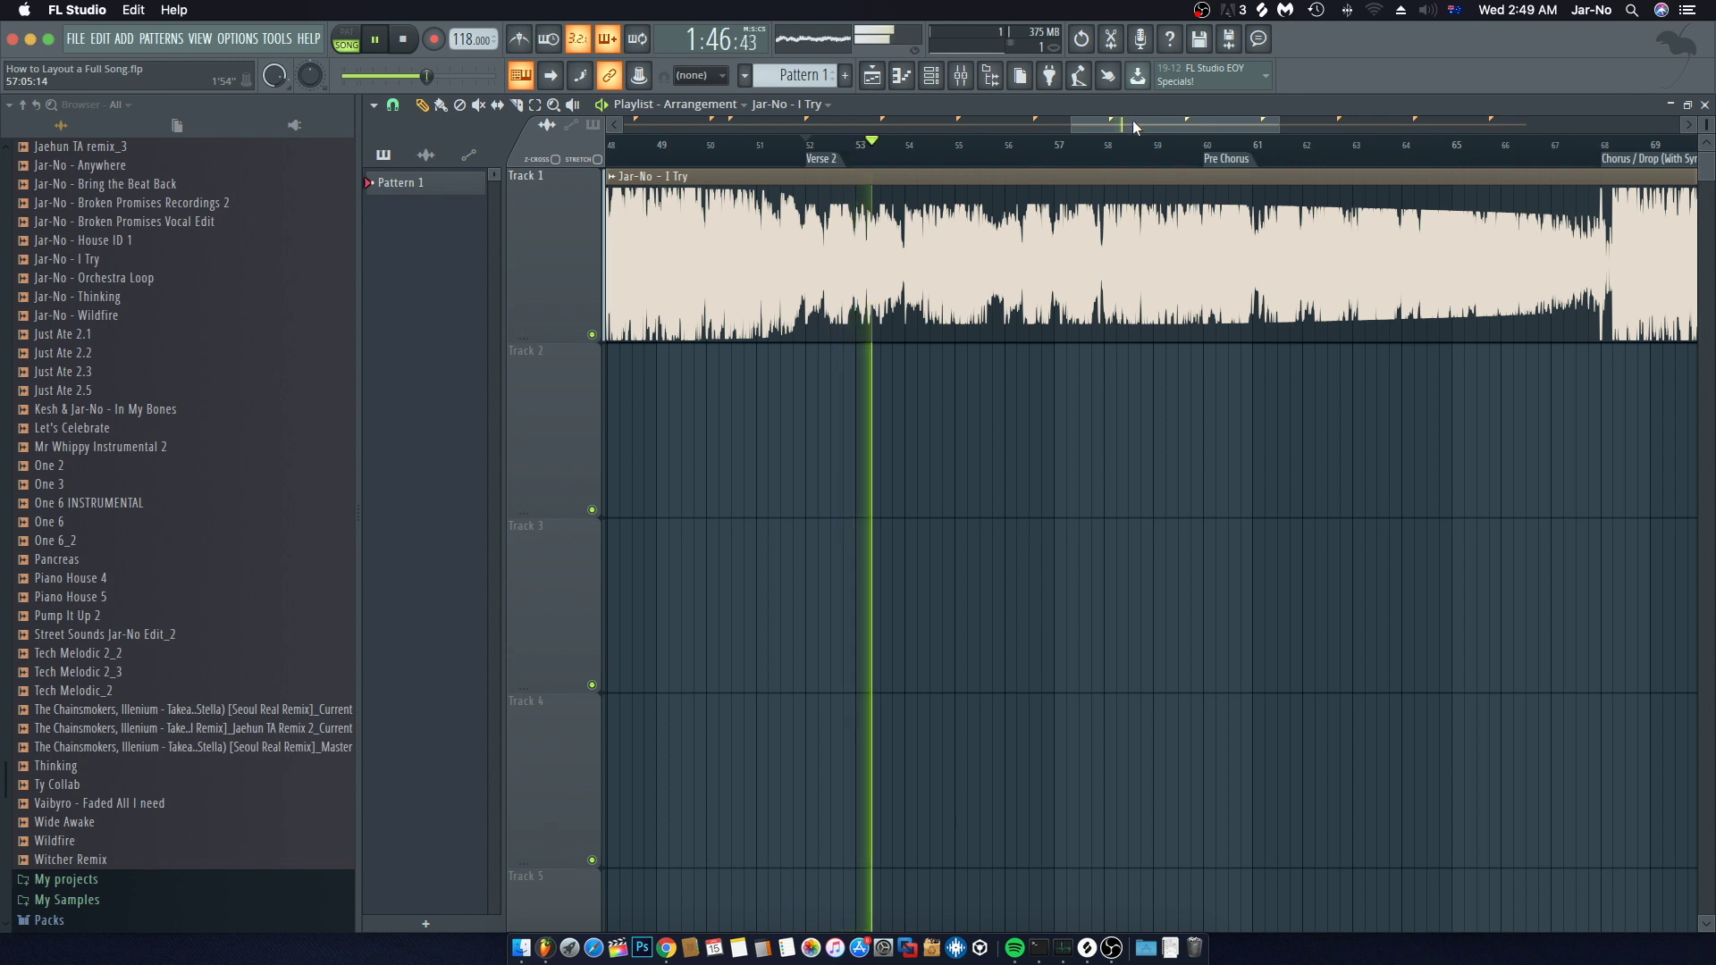
left_click_drag(1134, 121, 1171, 120)
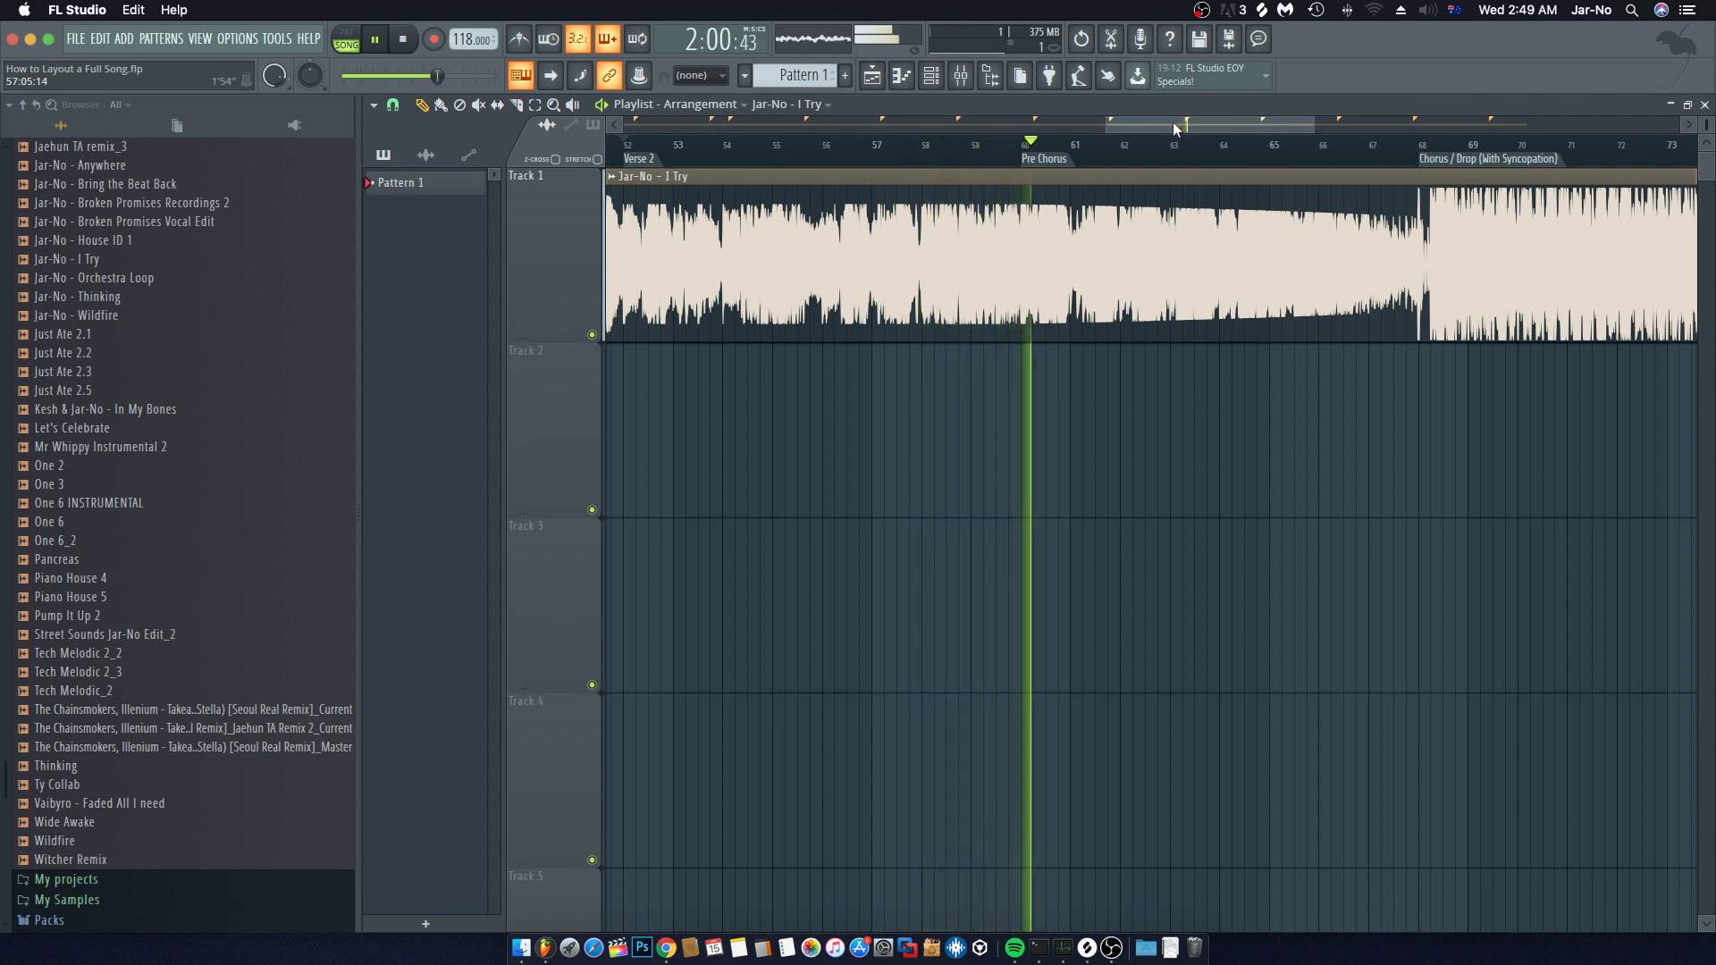
scroll(1171, 120, "right", 3)
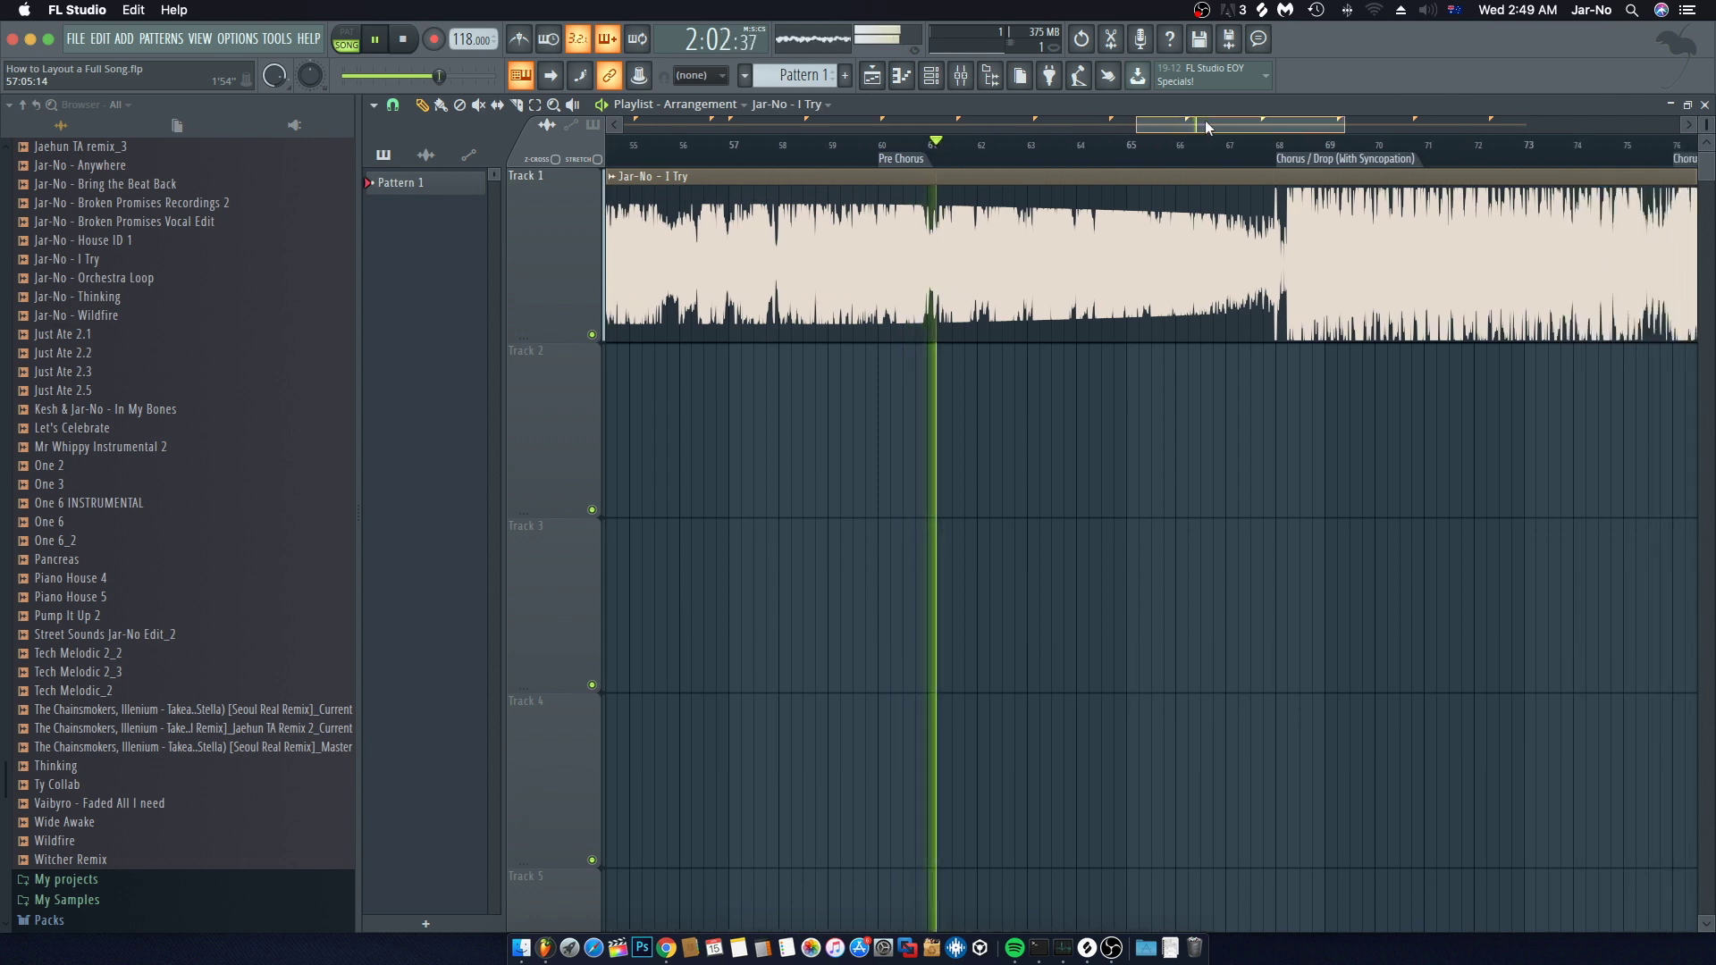
scroll(1158, 129, "right", 2)
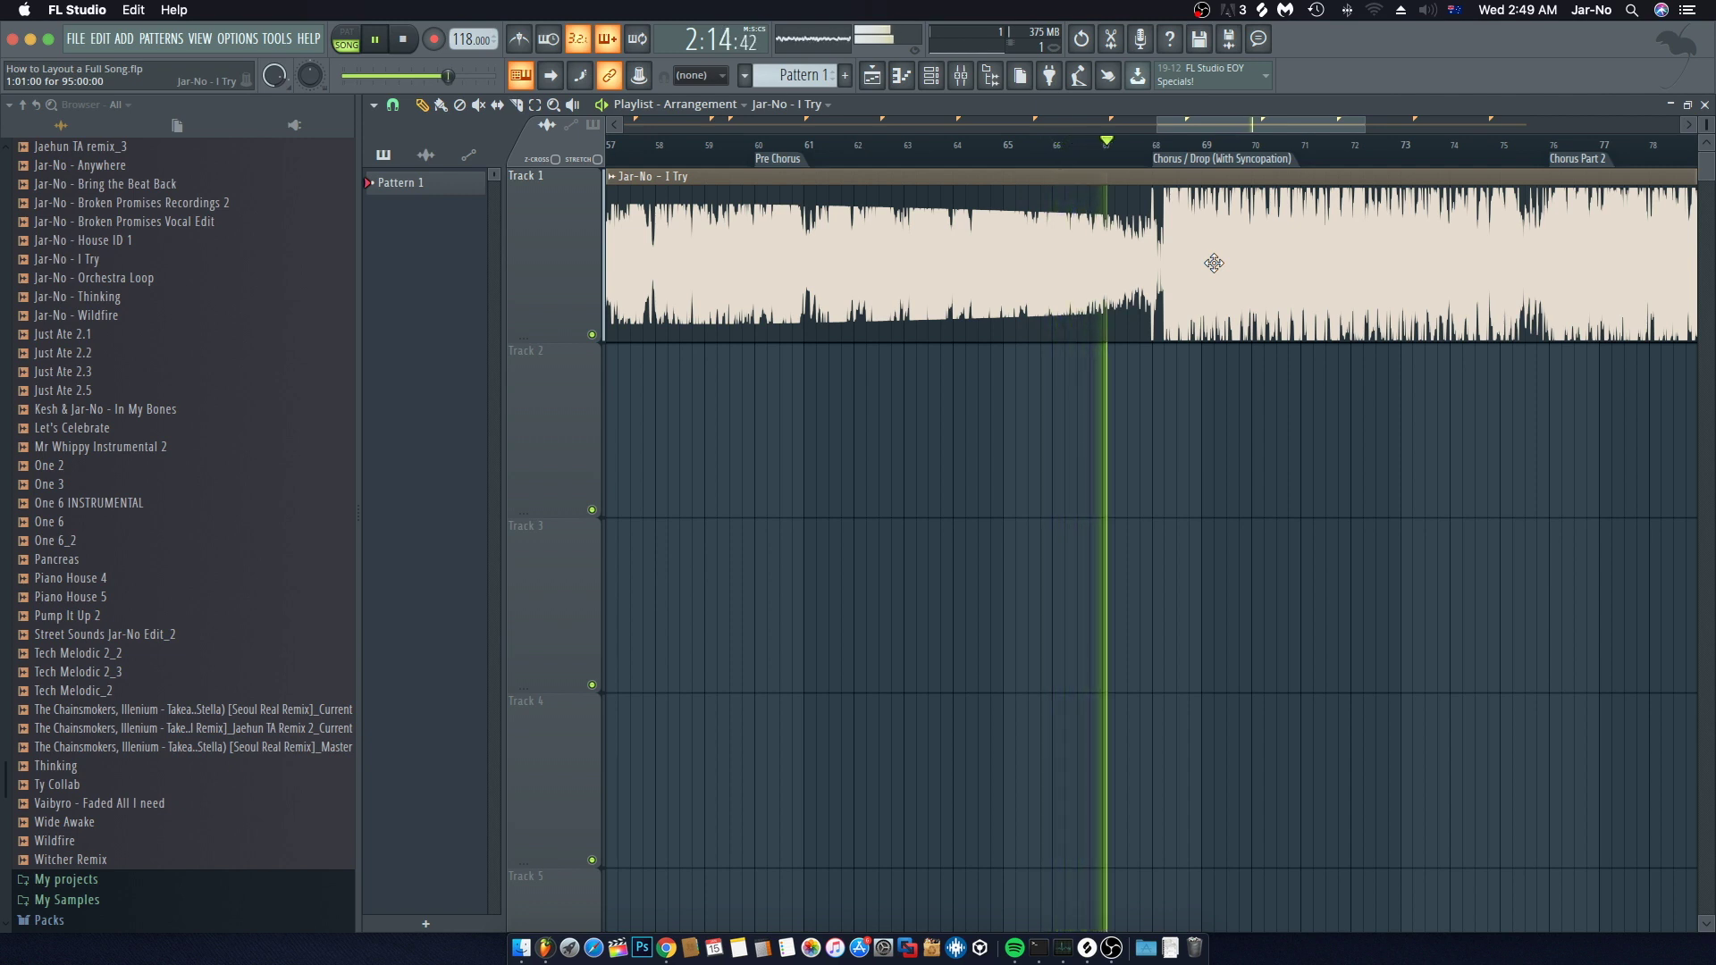
key("space")
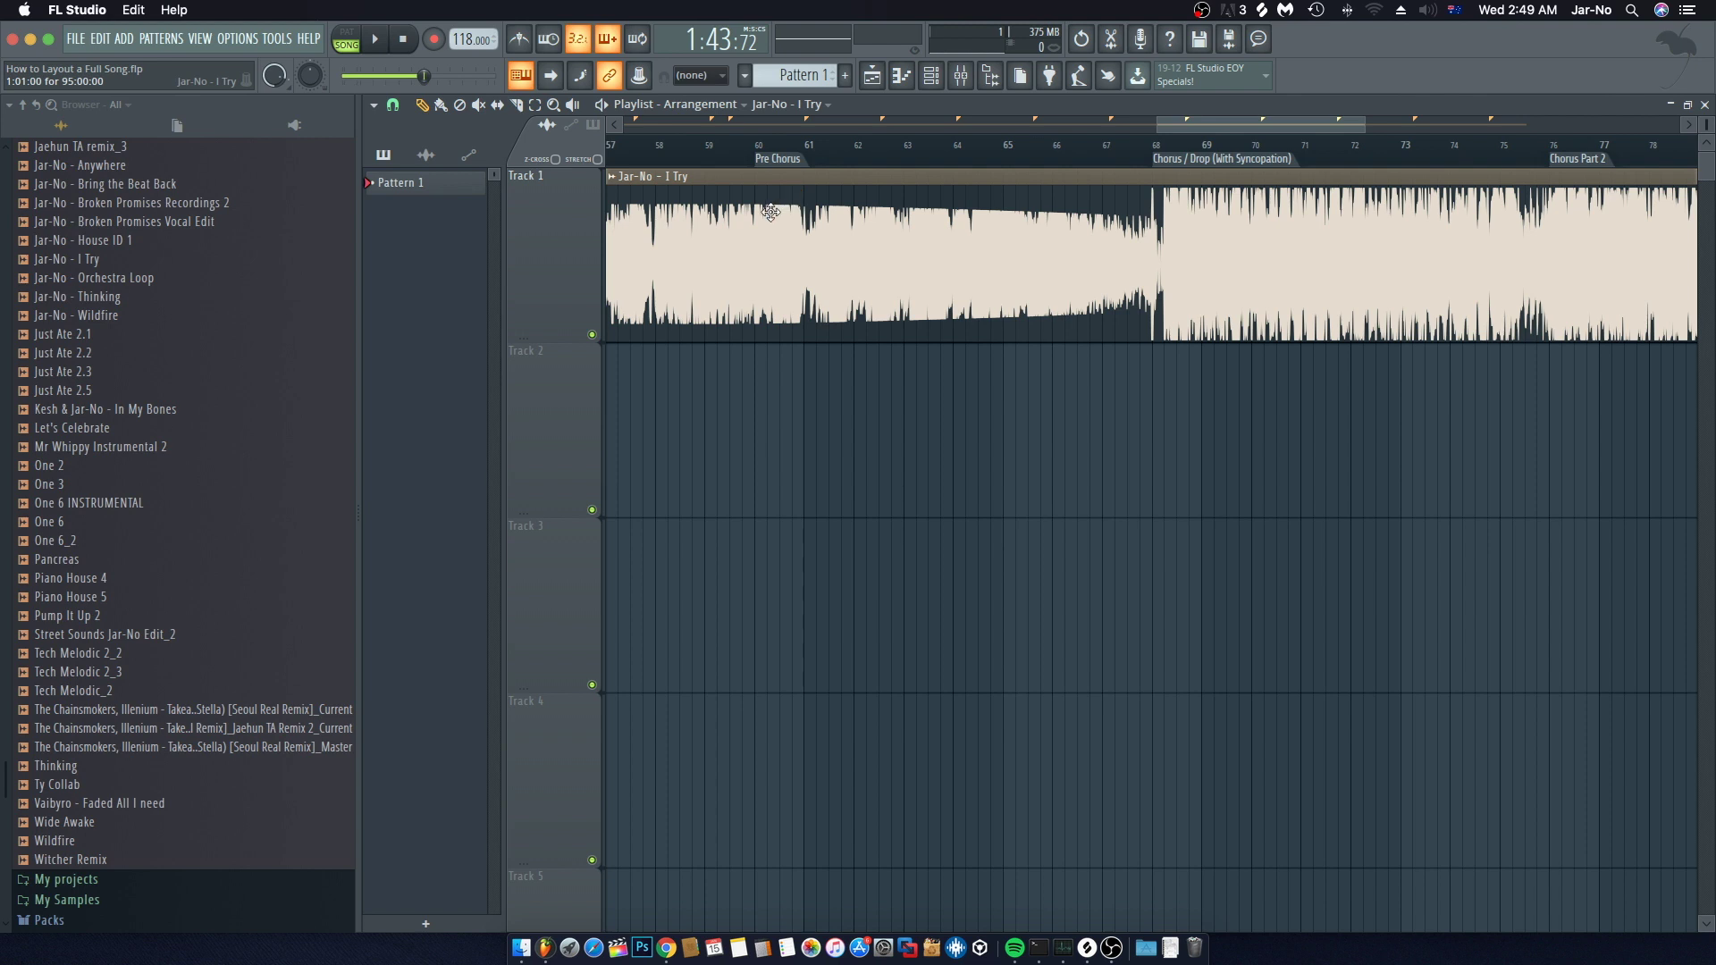
Step: Play the second Pre Chorus from its marker at bar 60 into the Chorus / Drop (With Syncopation) section, and stop playback
mouse_move(1275, 125)
left_mouse_down()
mouse_move(876, 125)
mouse_move(1247, 121)
left_mouse_up()
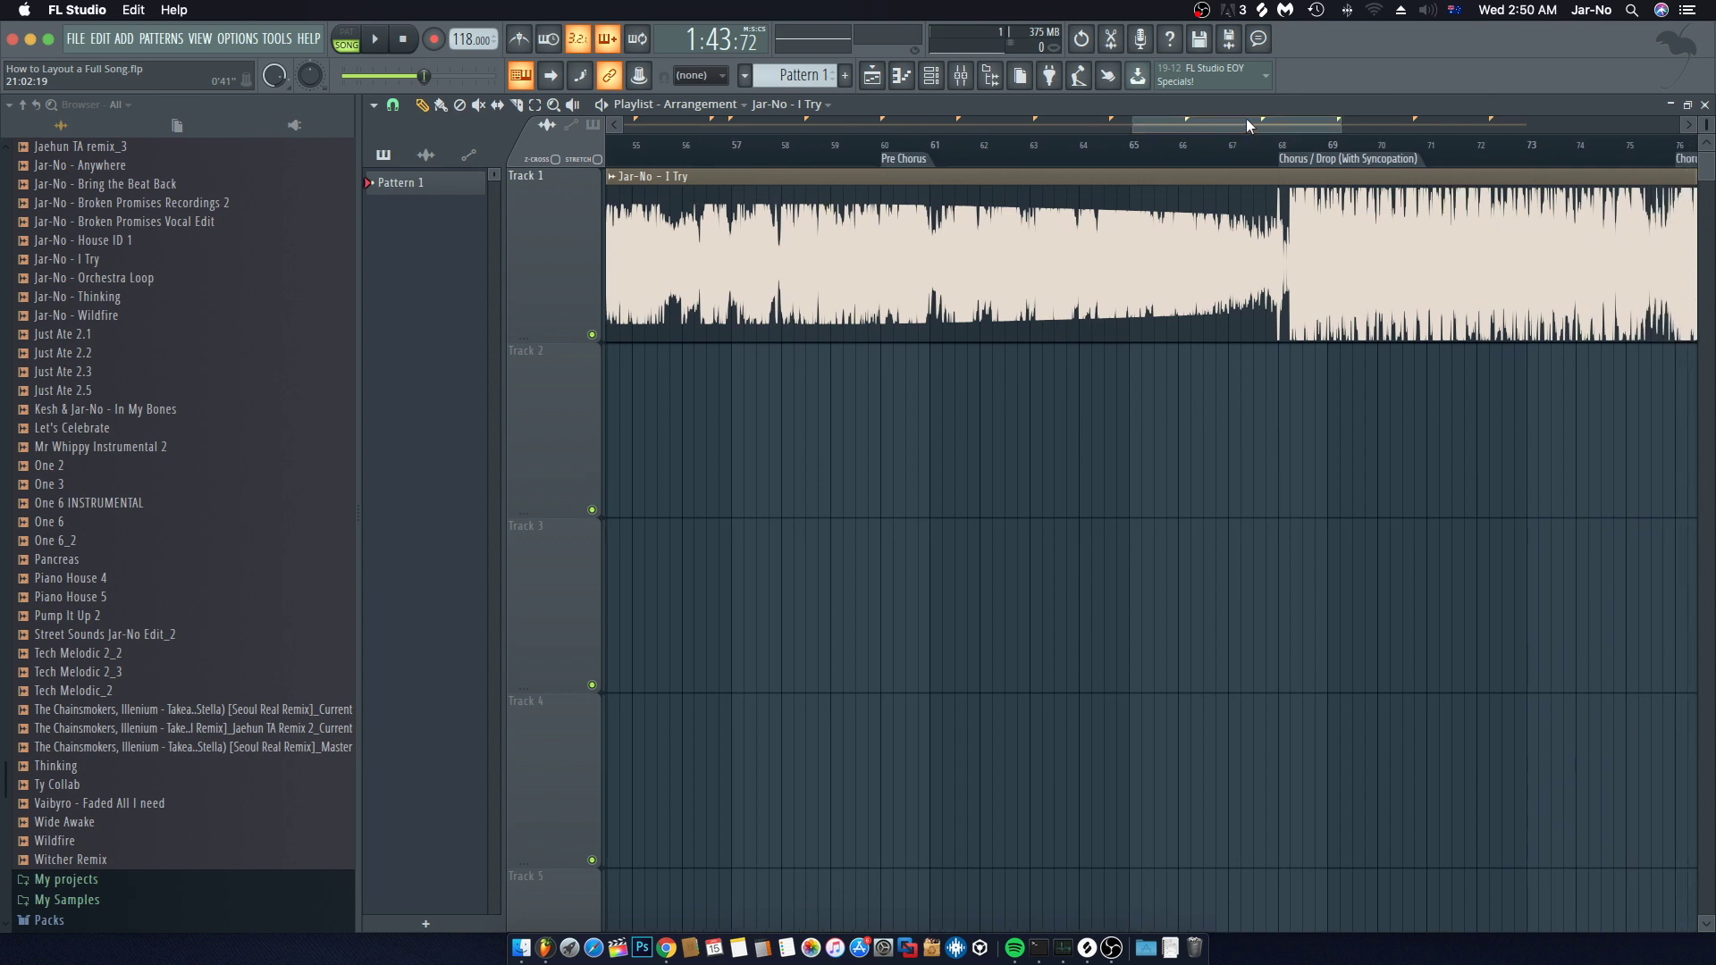
left_click_drag(1246, 118, 1242, 126)
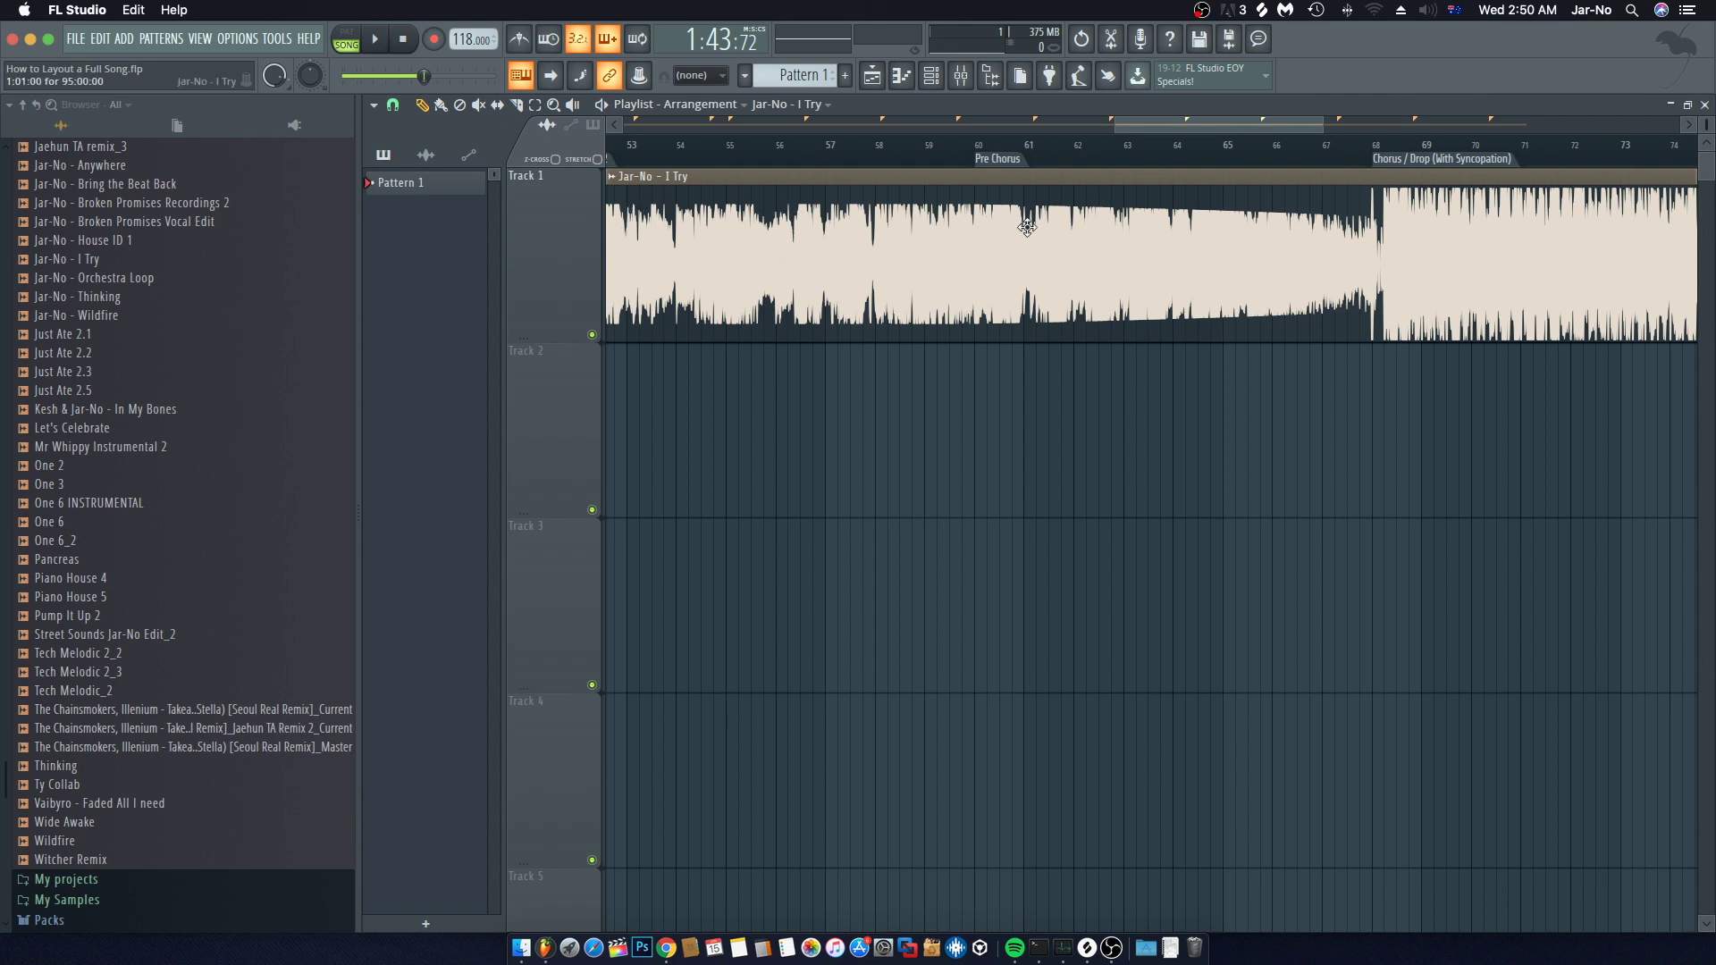
left_click(980, 154)
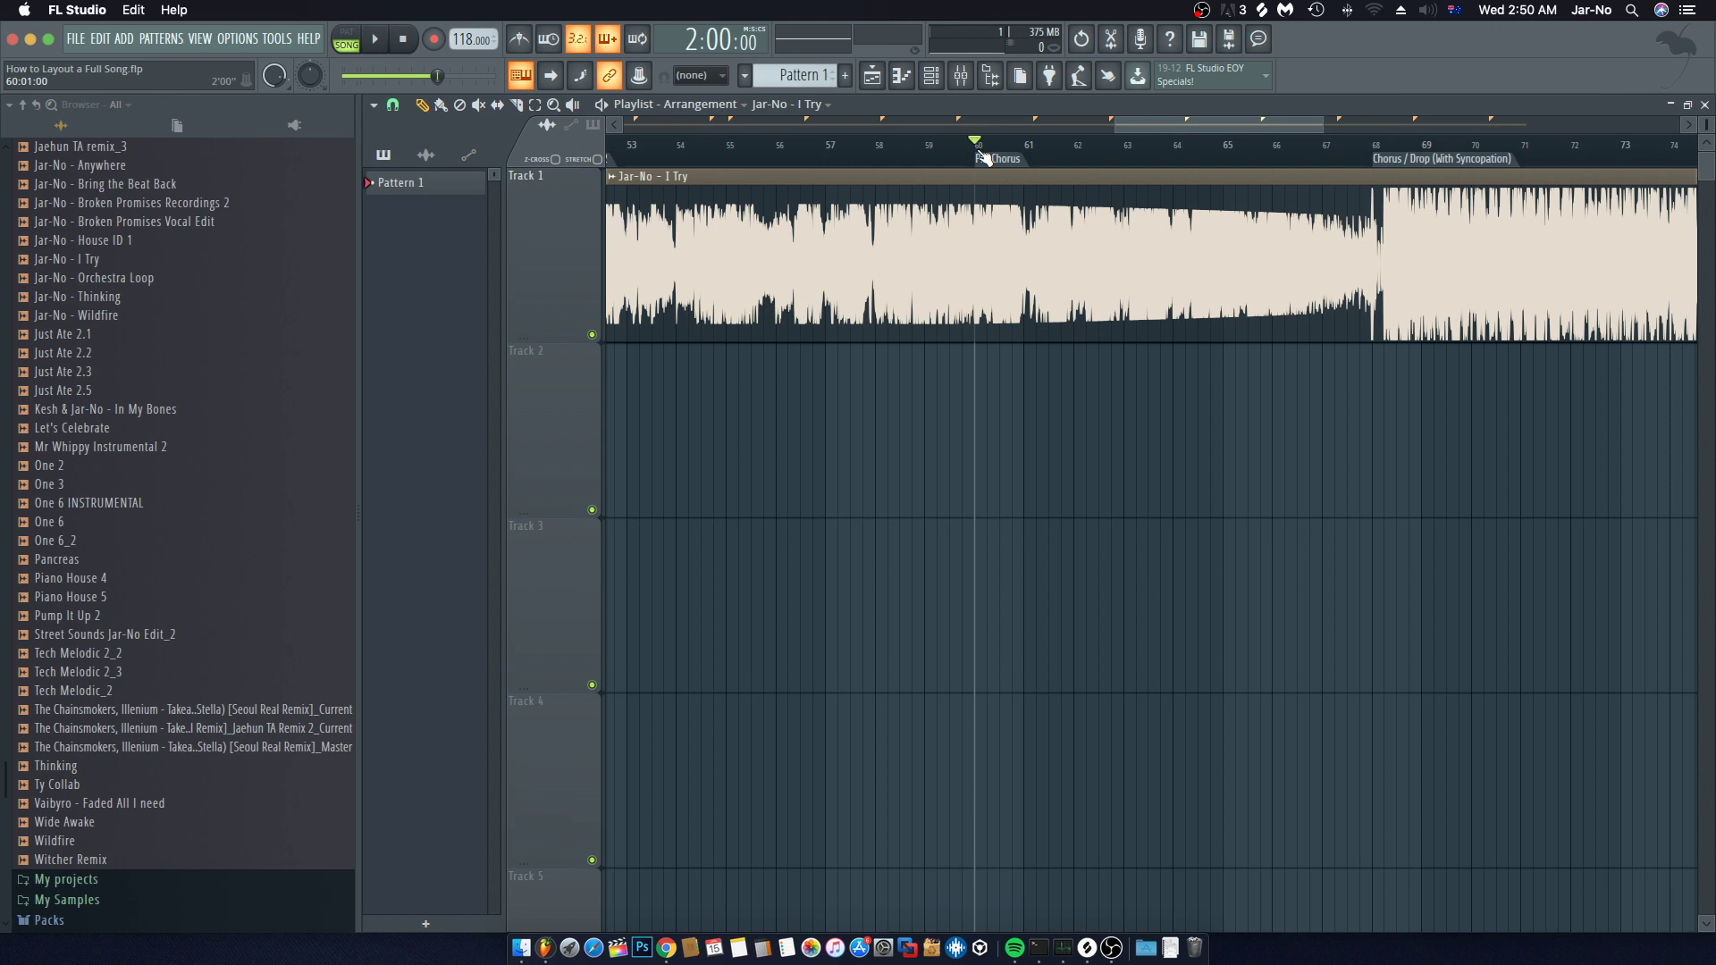
key("space")
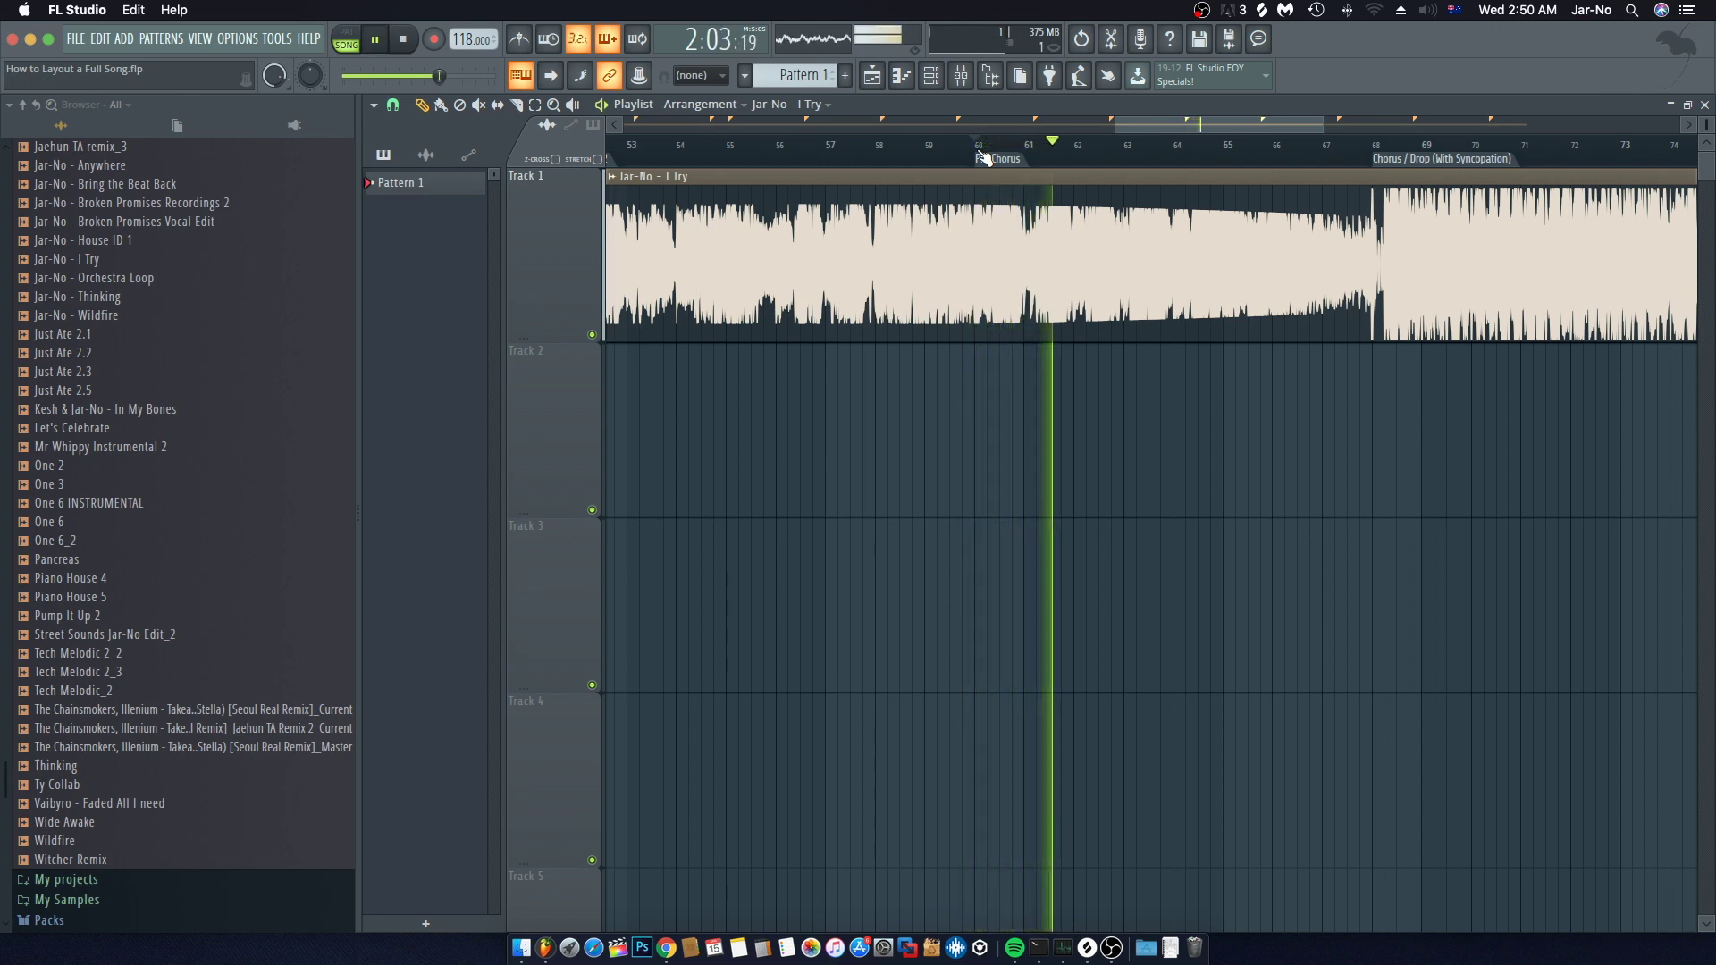
left_click_drag(1192, 118, 1232, 116)
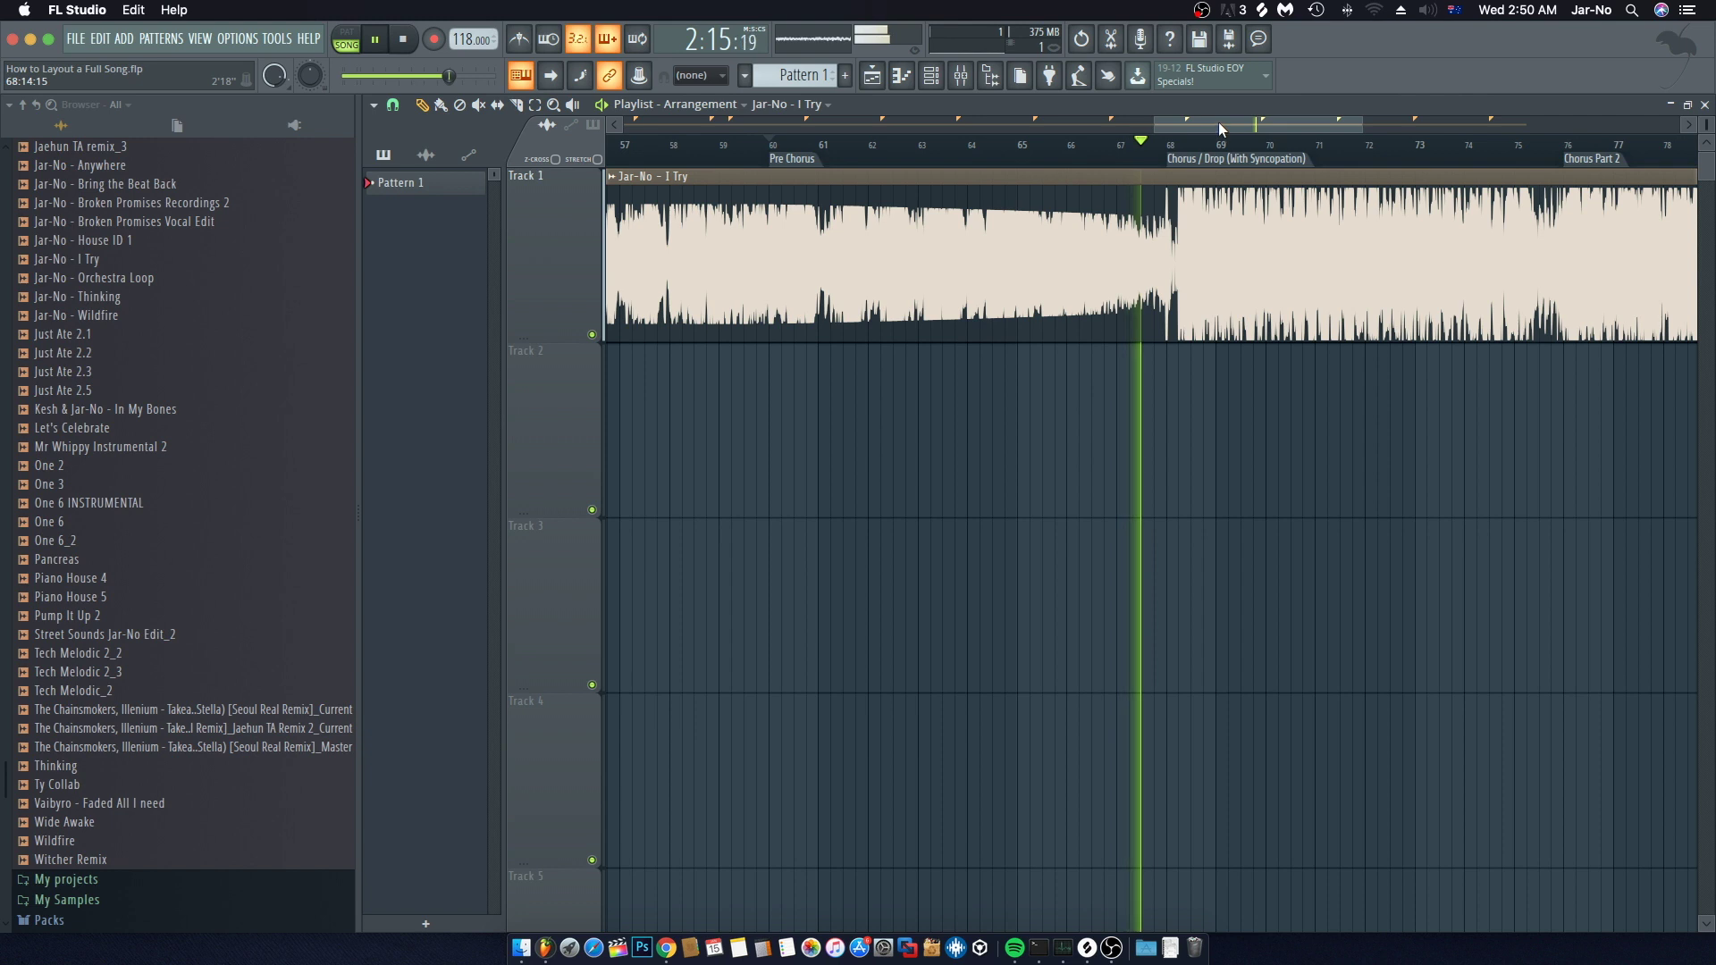
key("space")
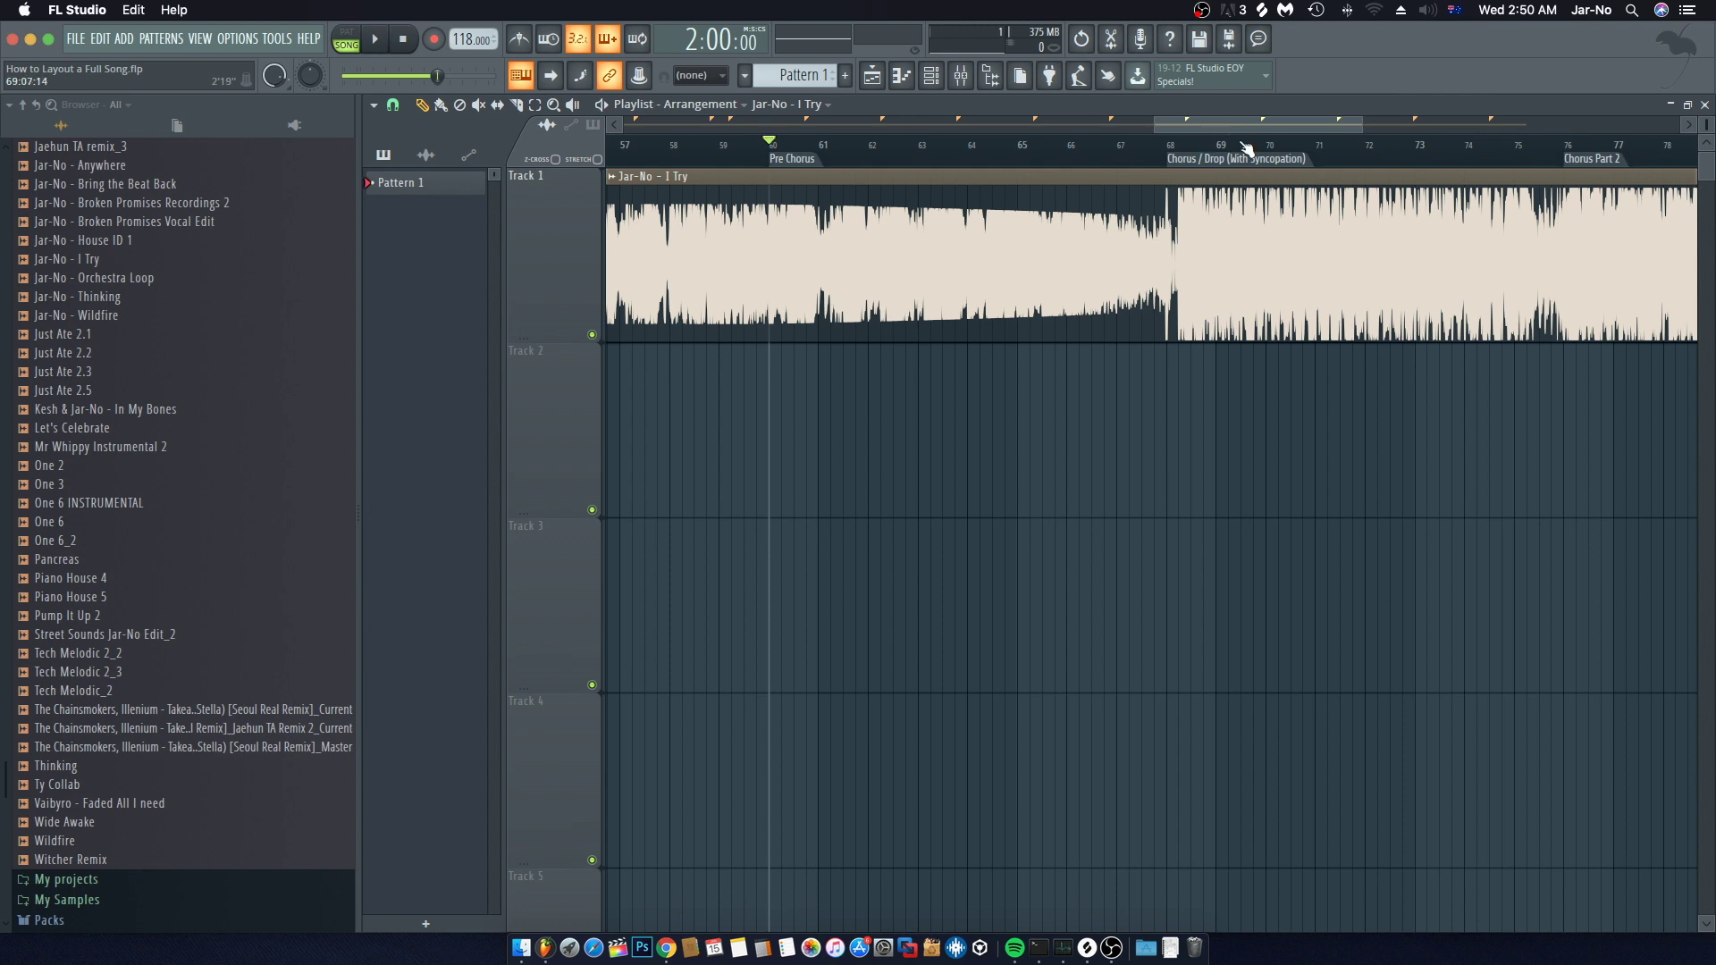
Step: Collapse the expanded project list in the file browser back to its top-level folders
scroll(1257, 154, "up", 2, "ctrl")
left_click_drag(1248, 131, 1279, 123)
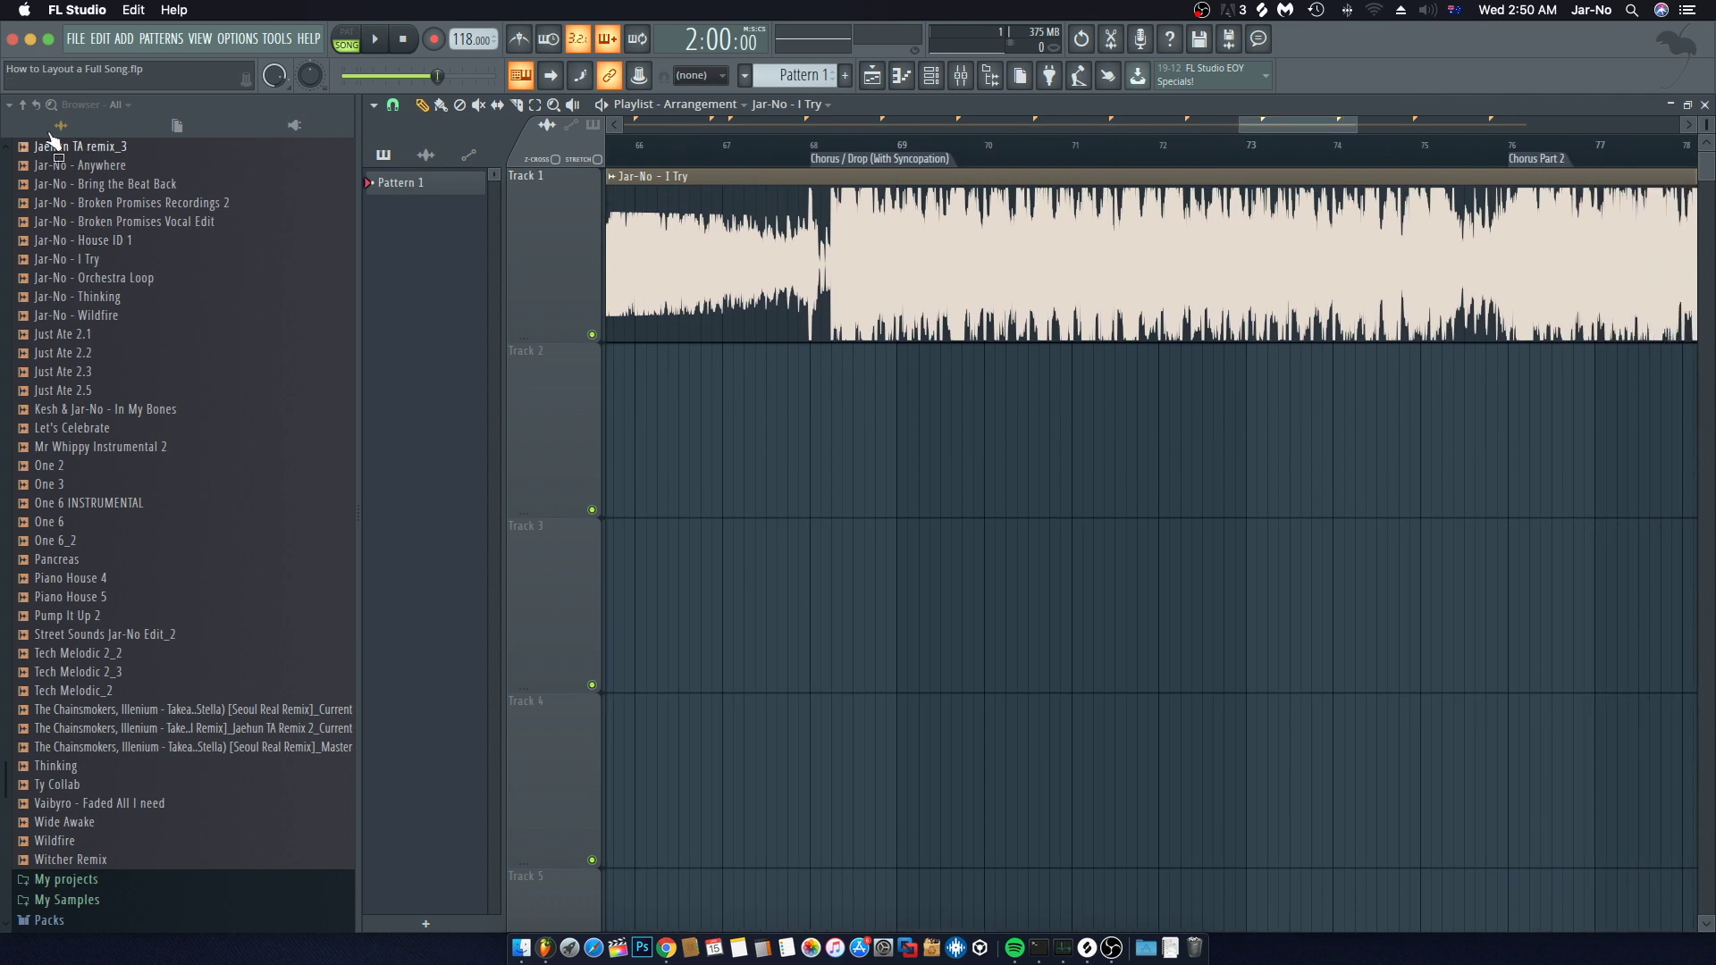
left_click(23, 104)
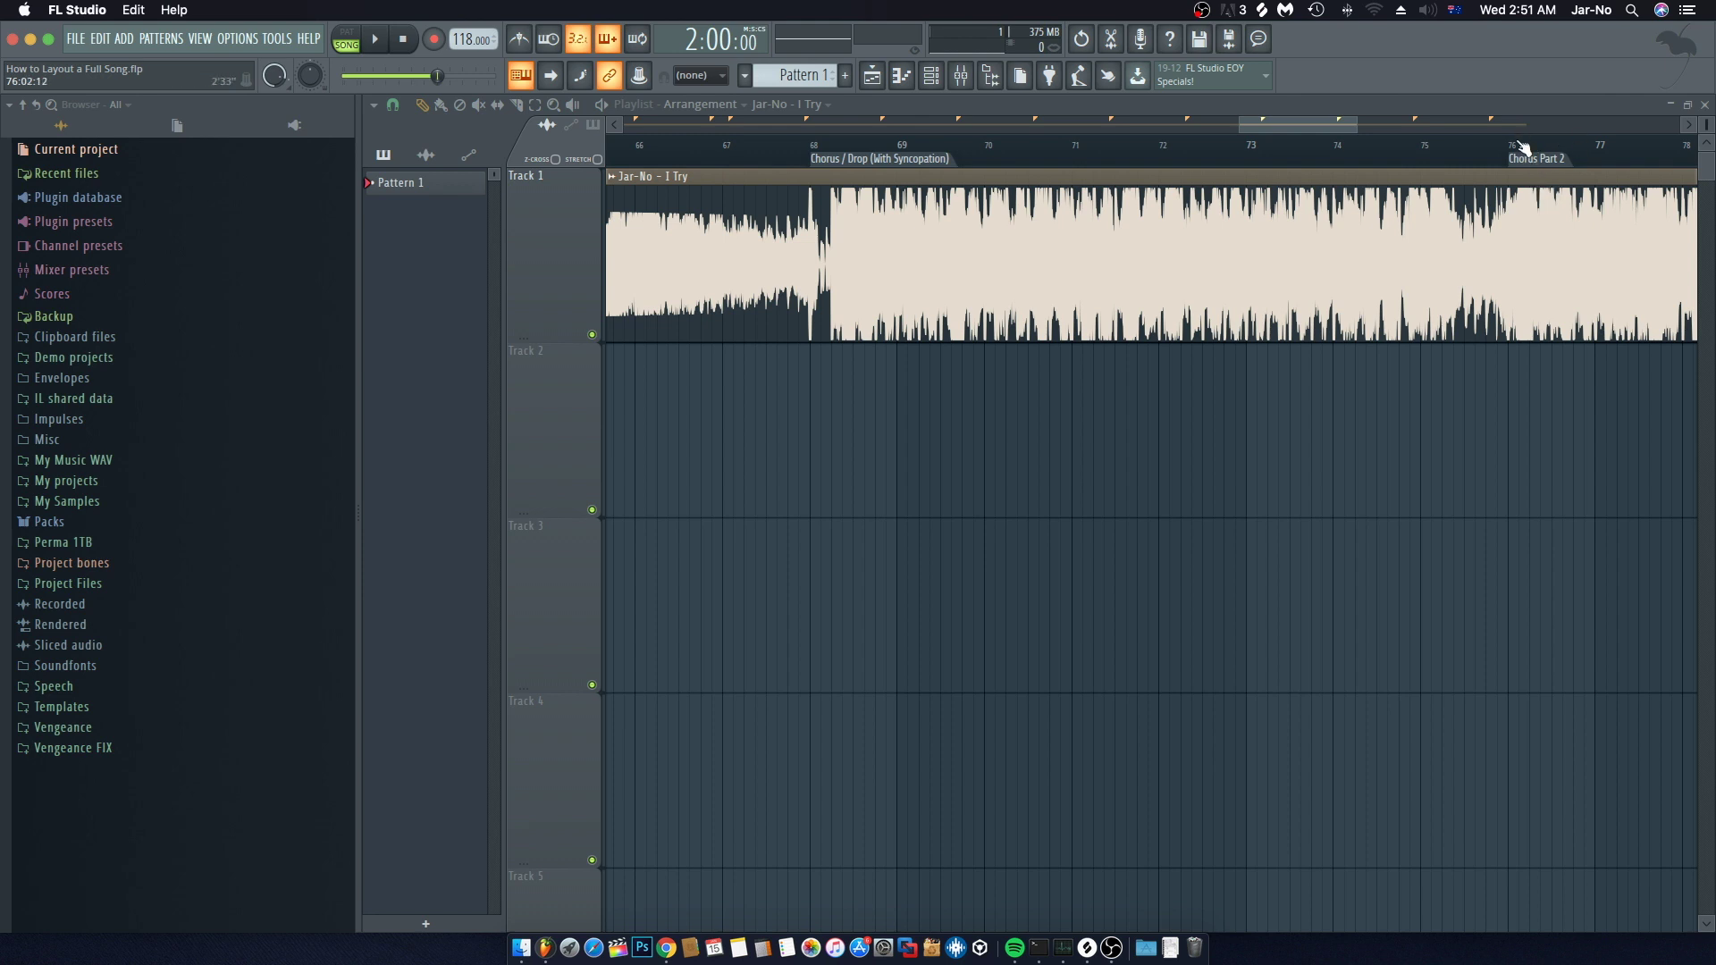
Step: Start playback at bar 67, jump to the Chorus Part 2 marker at bar 76 to hear its opening, and stop
left_click(724, 148)
key("space")
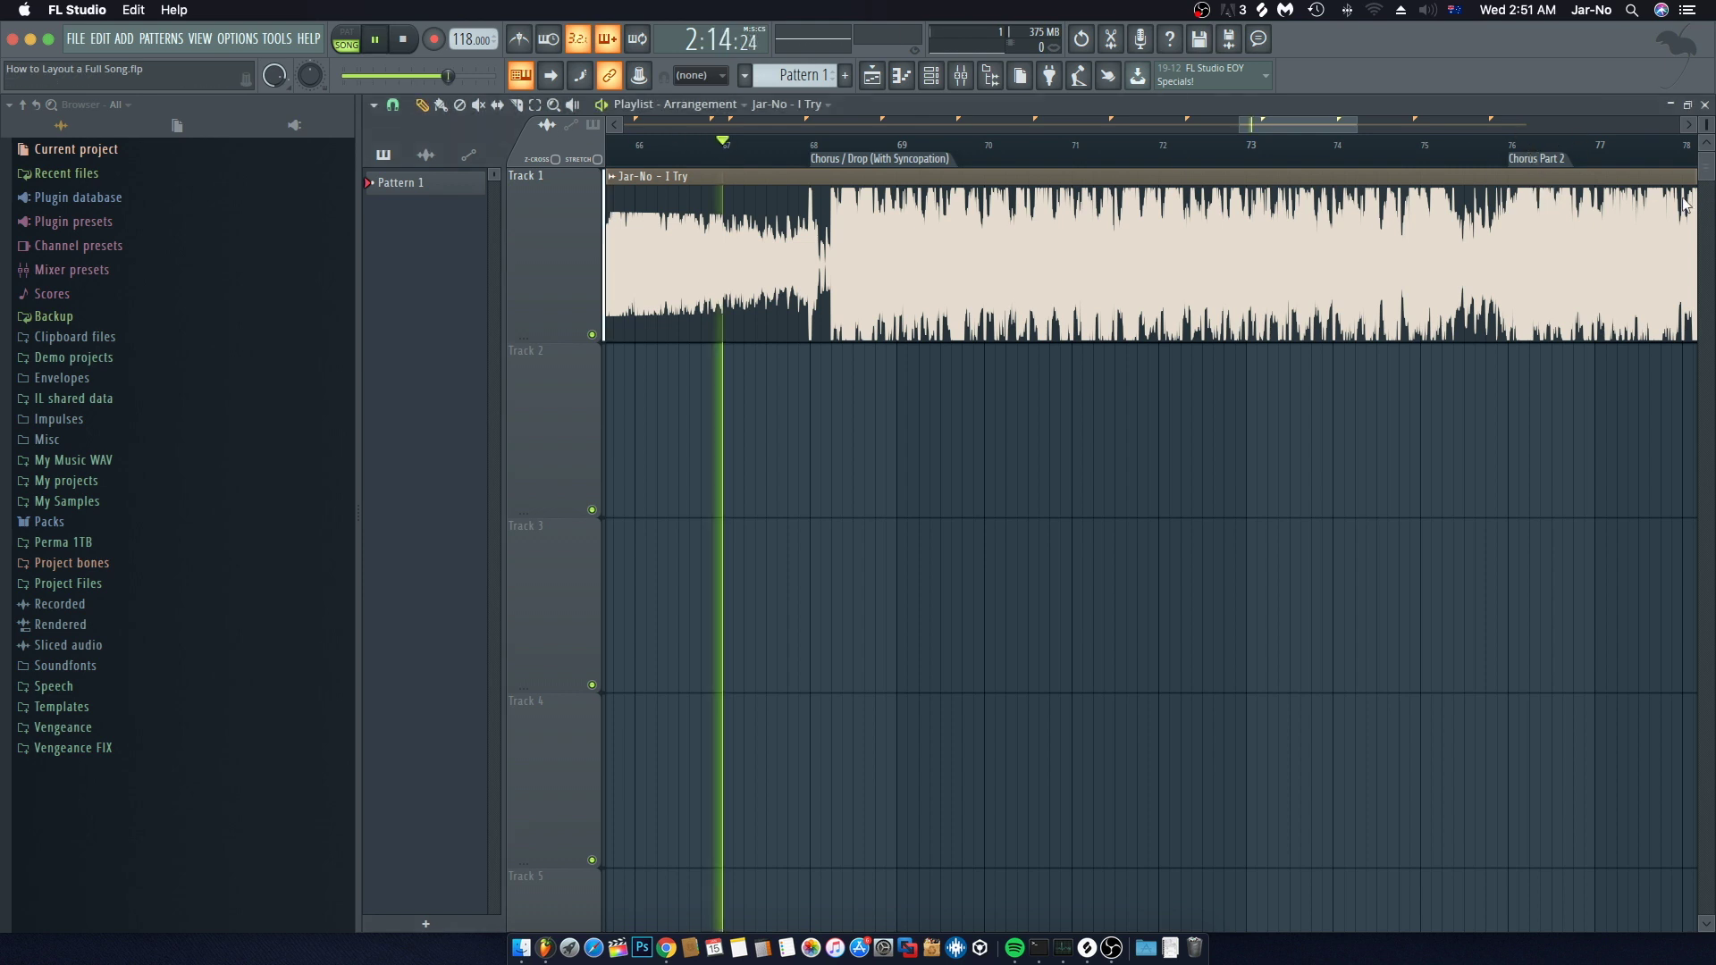
left_click(1512, 148)
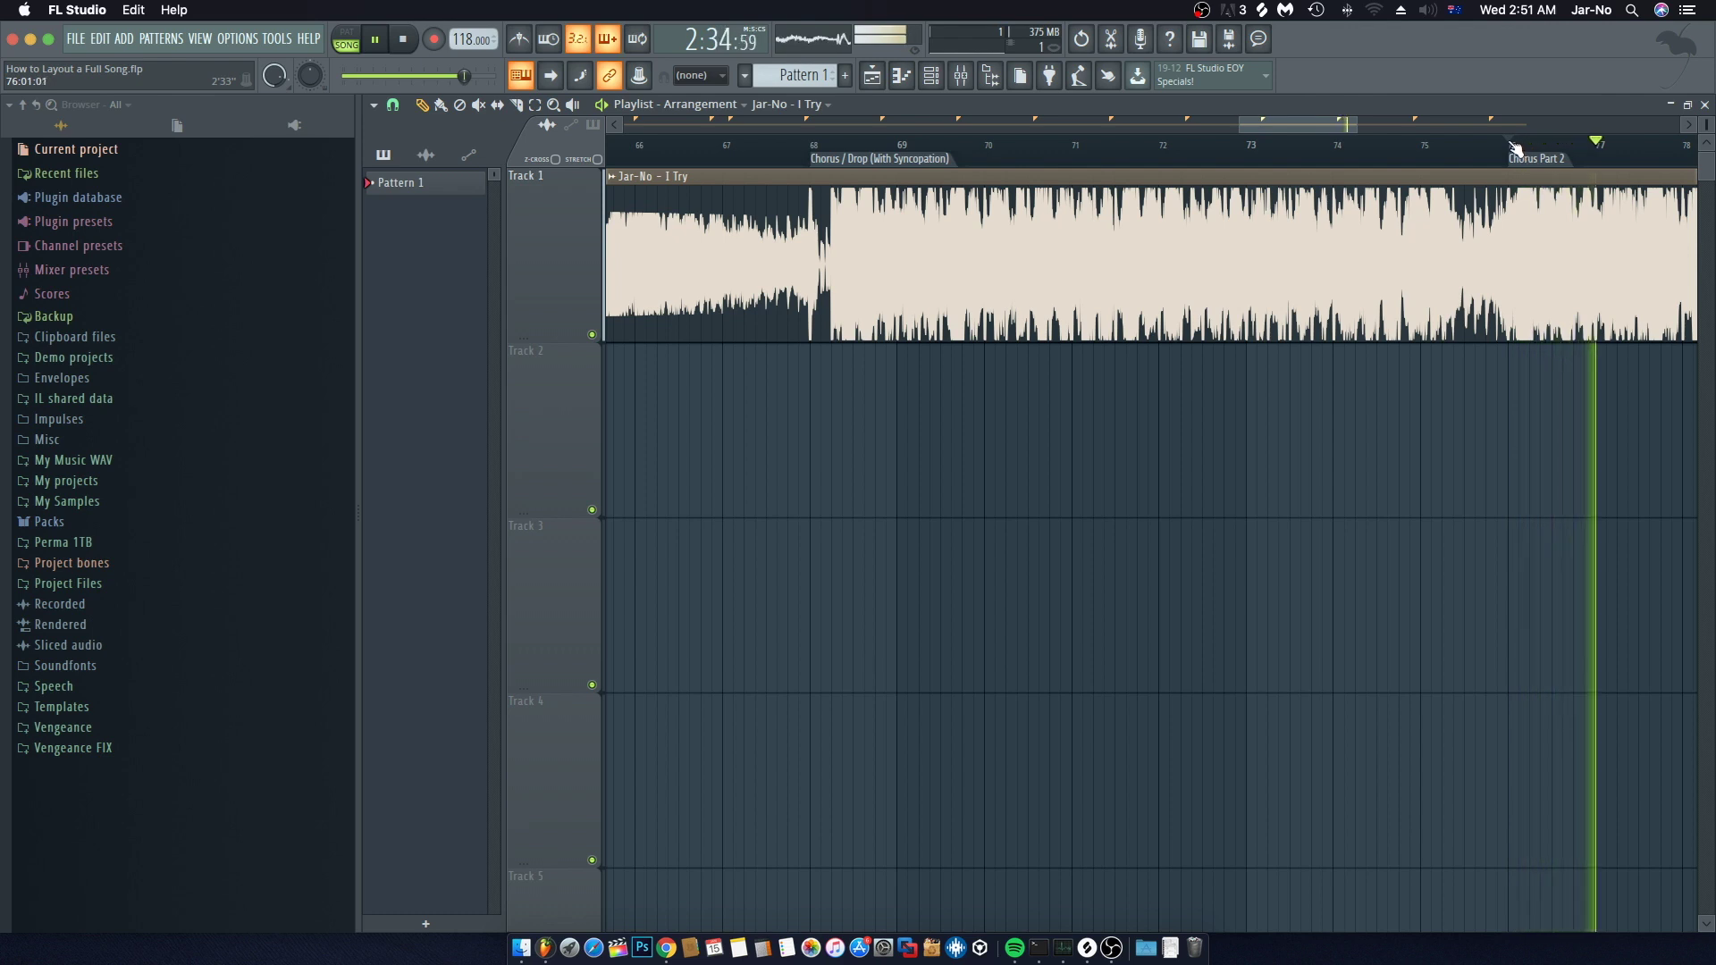
key("space")
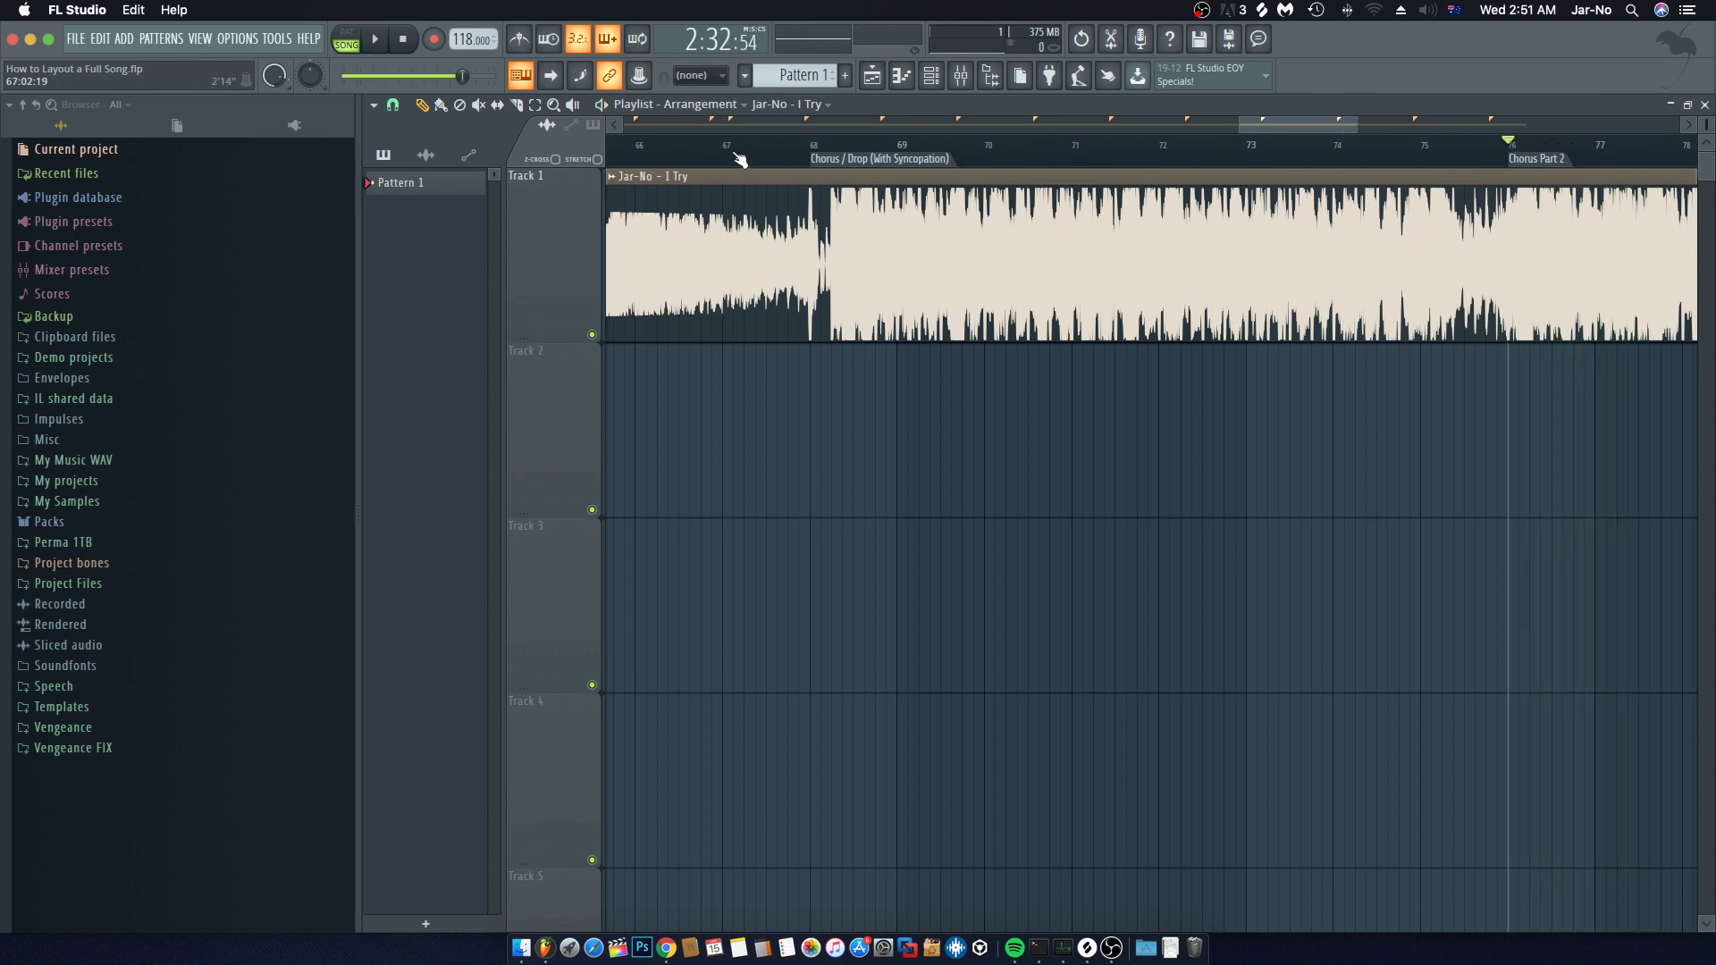
Step: Set the playback position to bar 67, play the transition into Chorus / Drop (With Syncopation), and stop playback
left_click(738, 154)
scroll(856, 154, "up", 3)
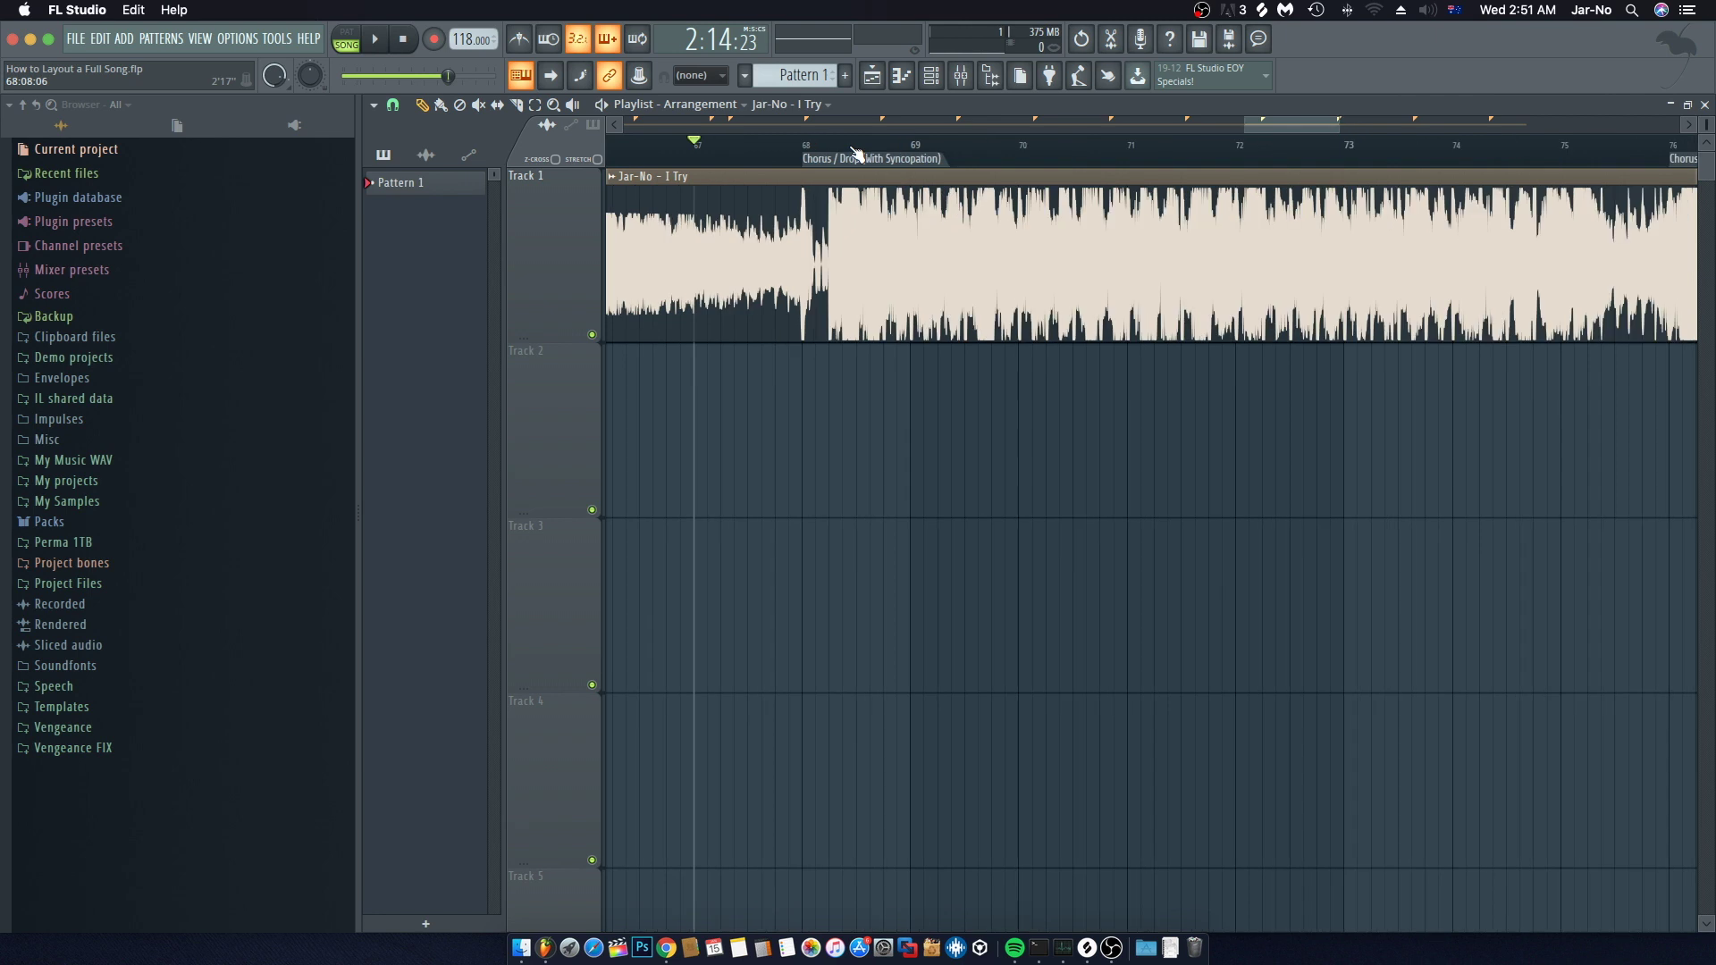
scroll(857, 153, "up", 1)
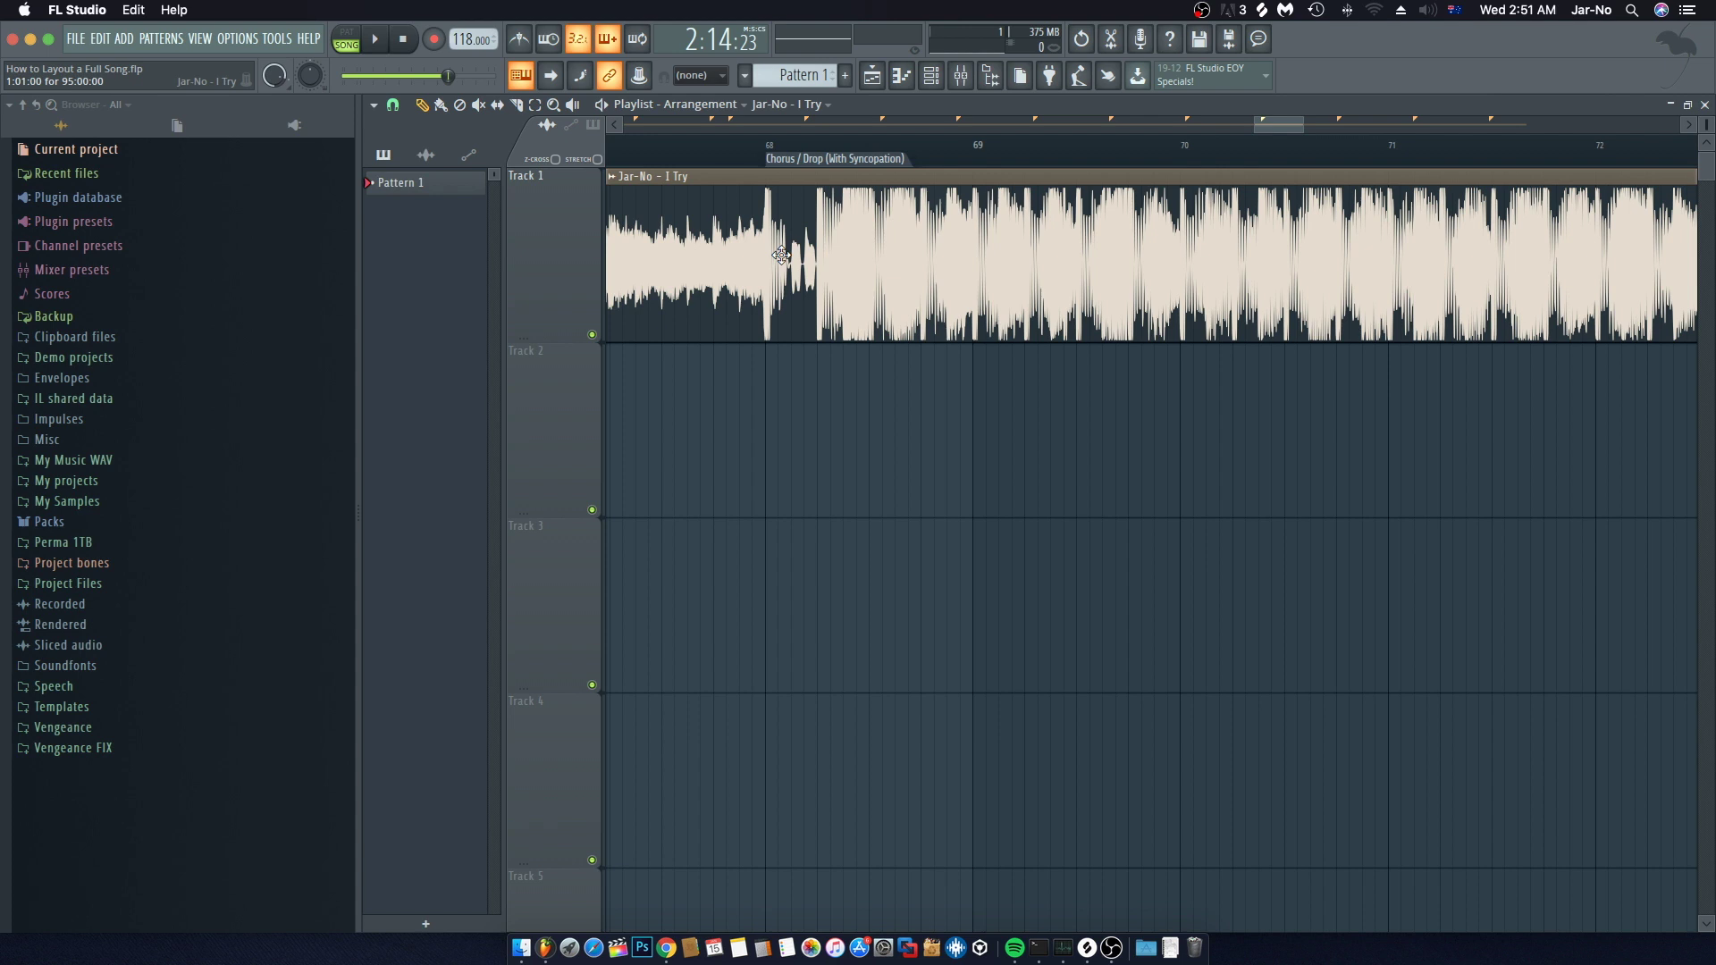
scroll(799, 155, "down", 2)
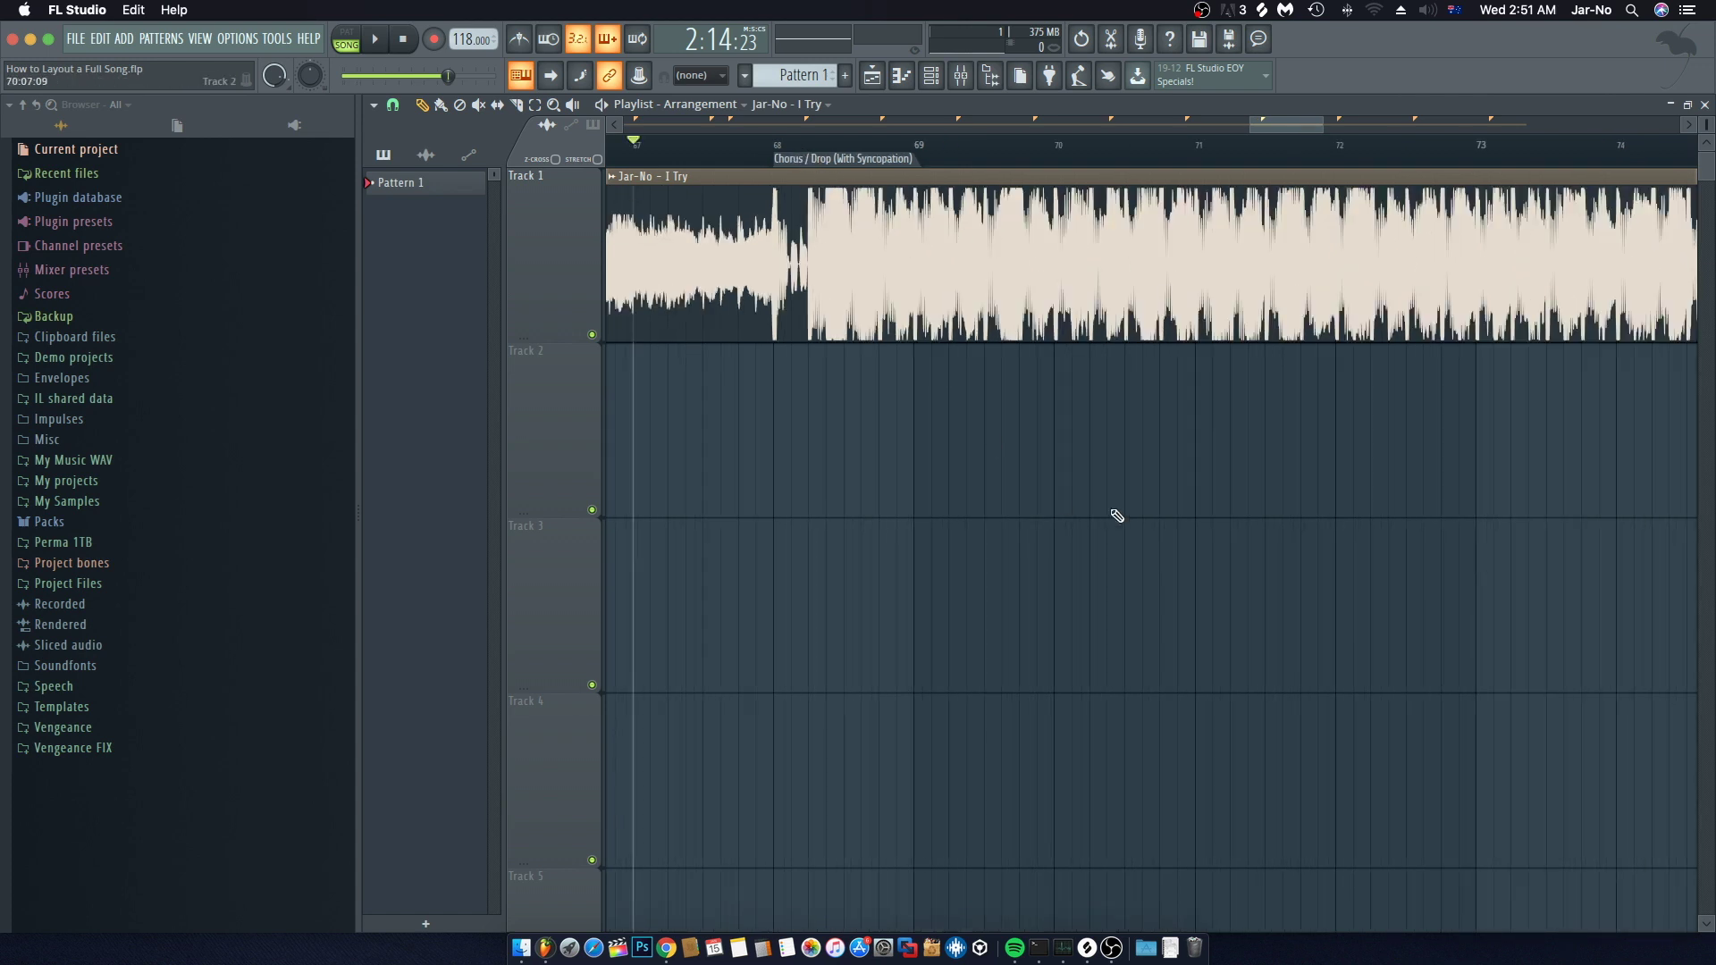
key("space")
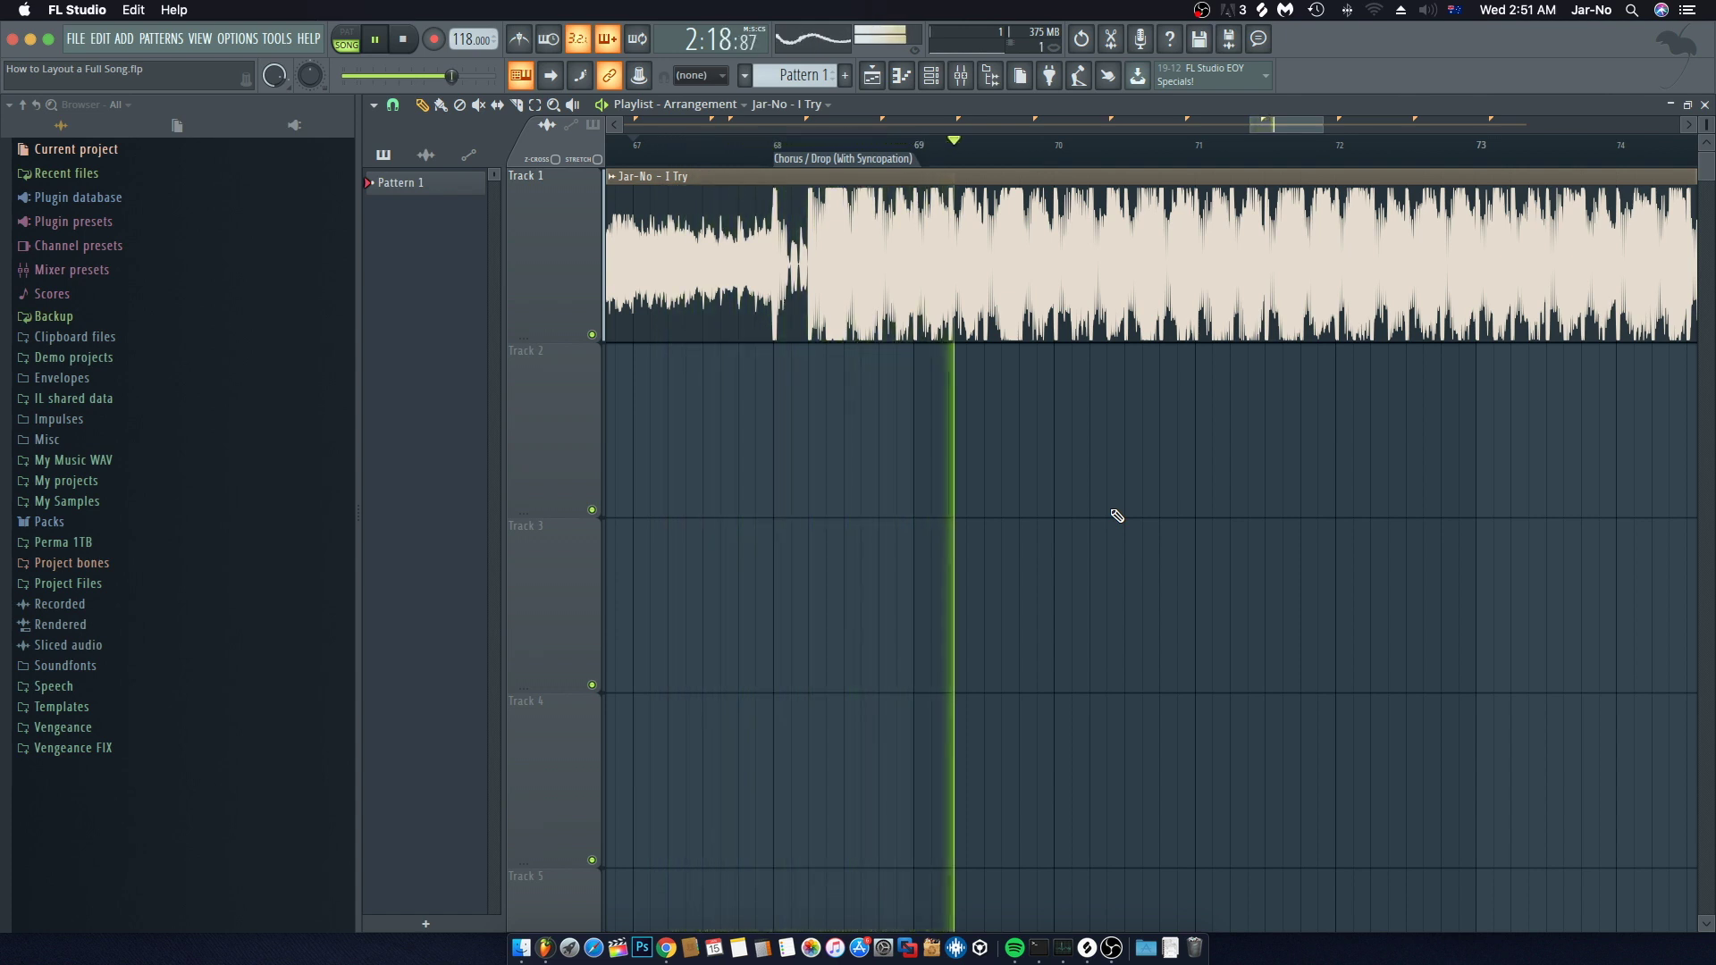
key("space")
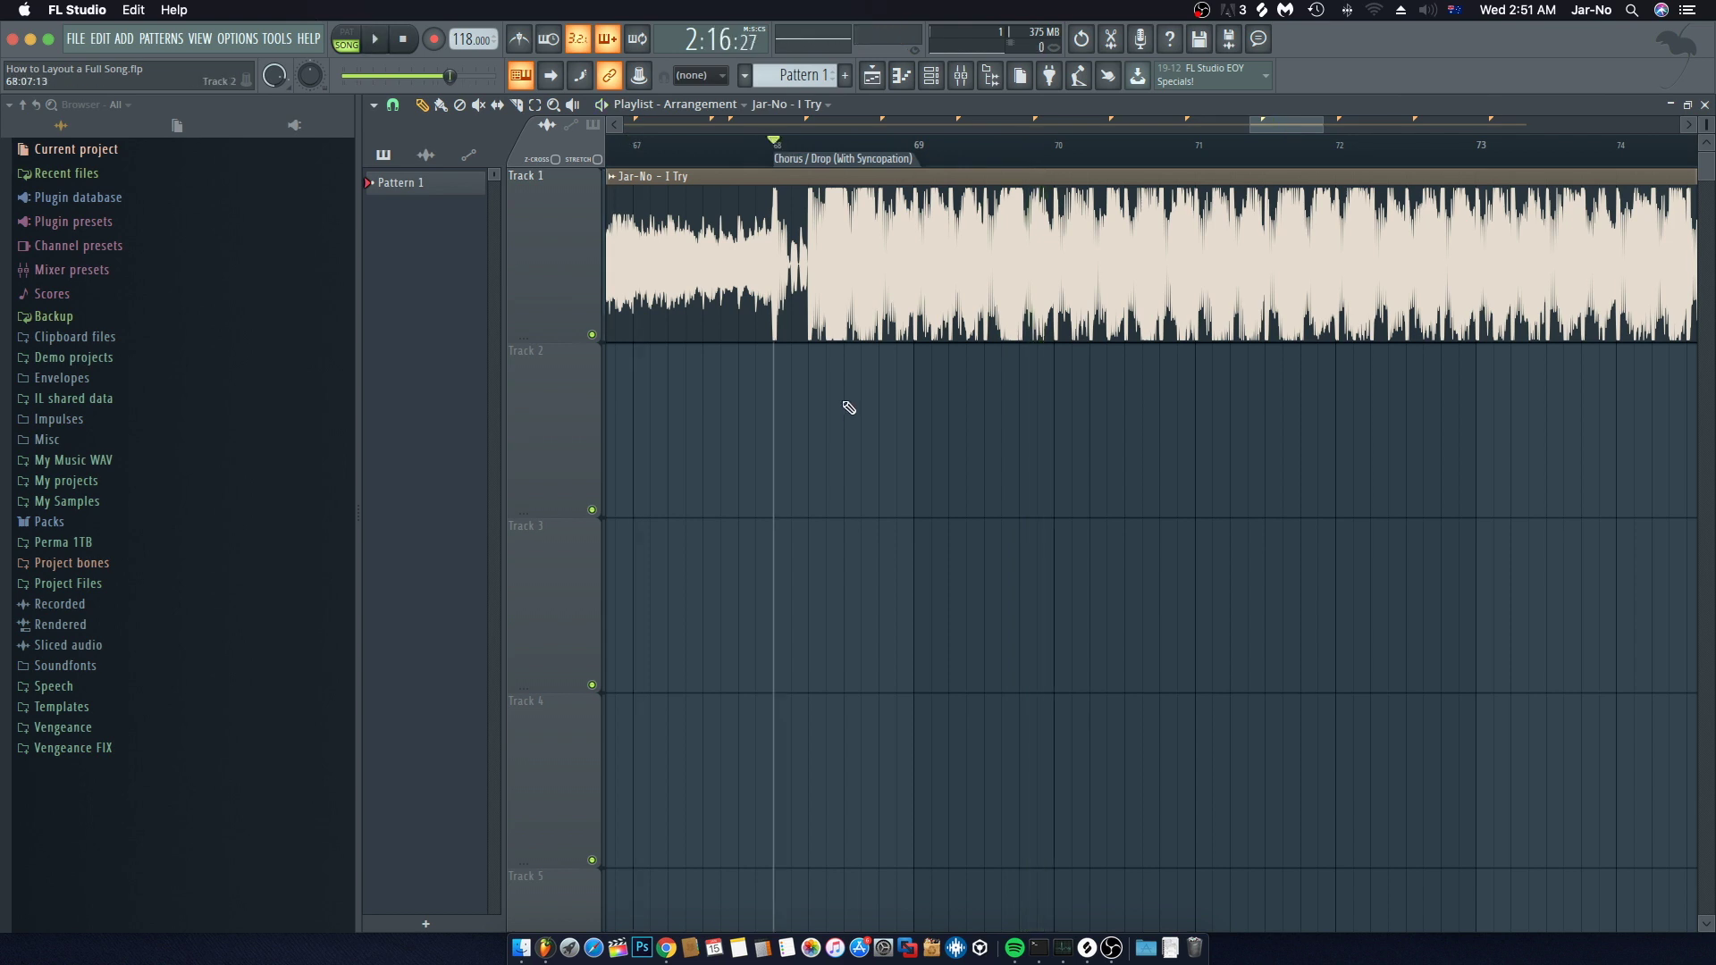
Step: Replay the opening of Chorus / Drop (With Syncopation) around bar 68, and briefly highlight the gap before the beat enters
key("space")
key("space")
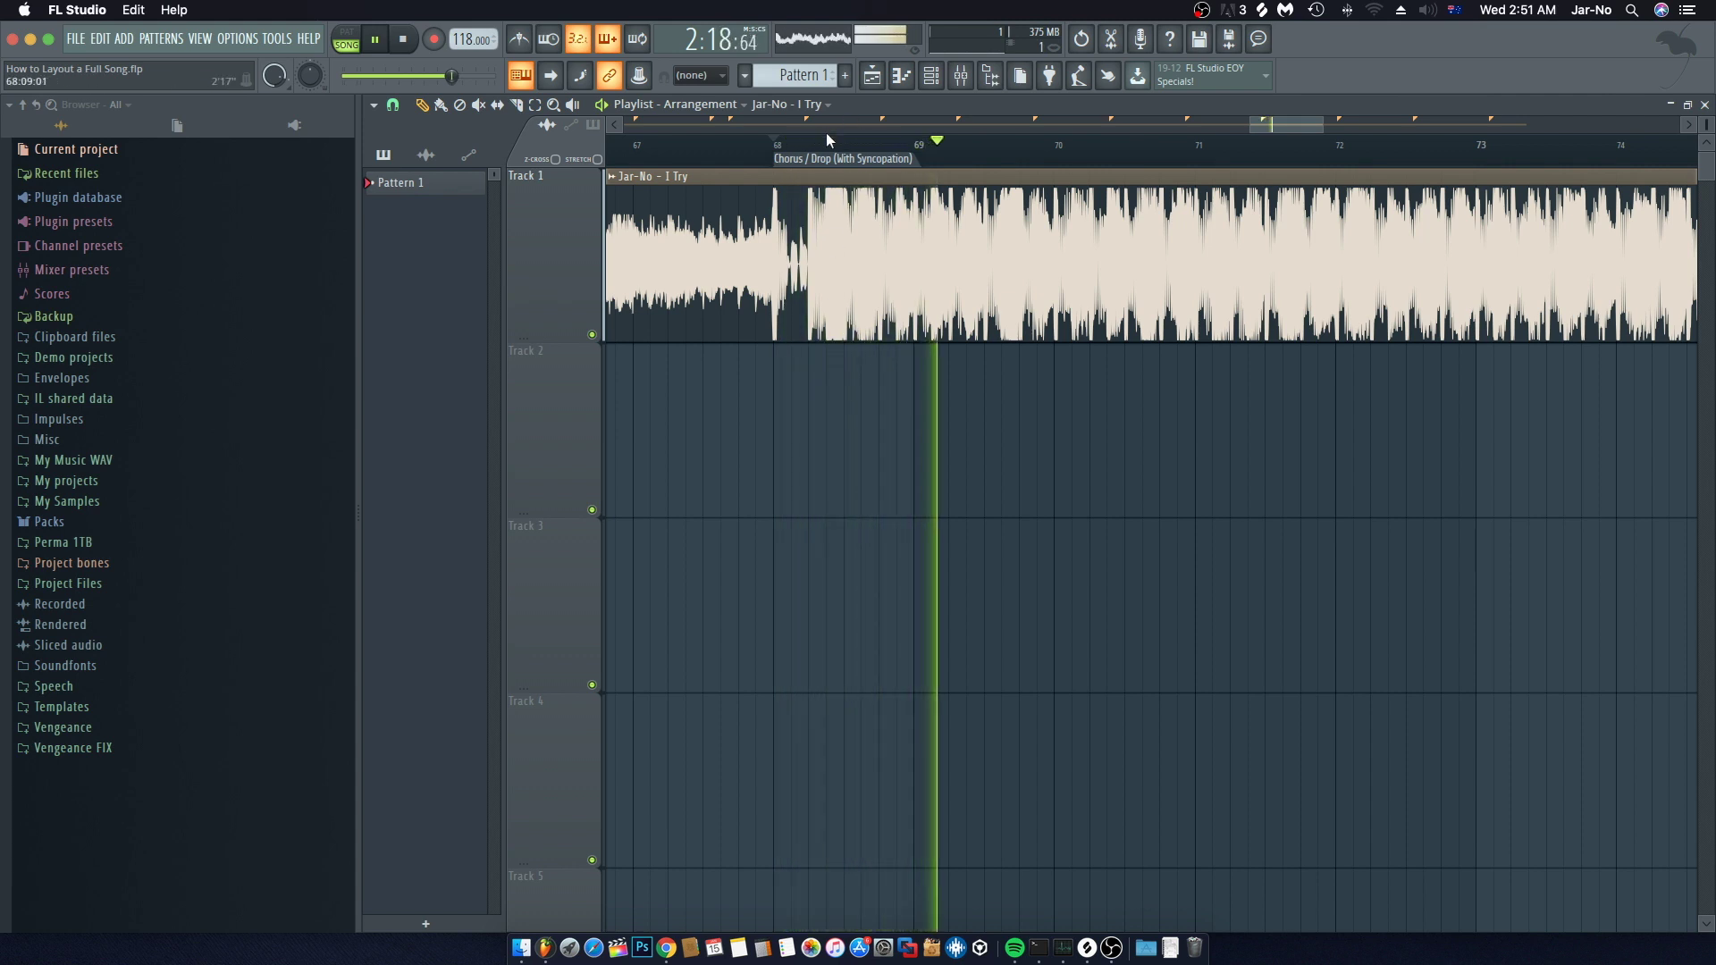
key("space")
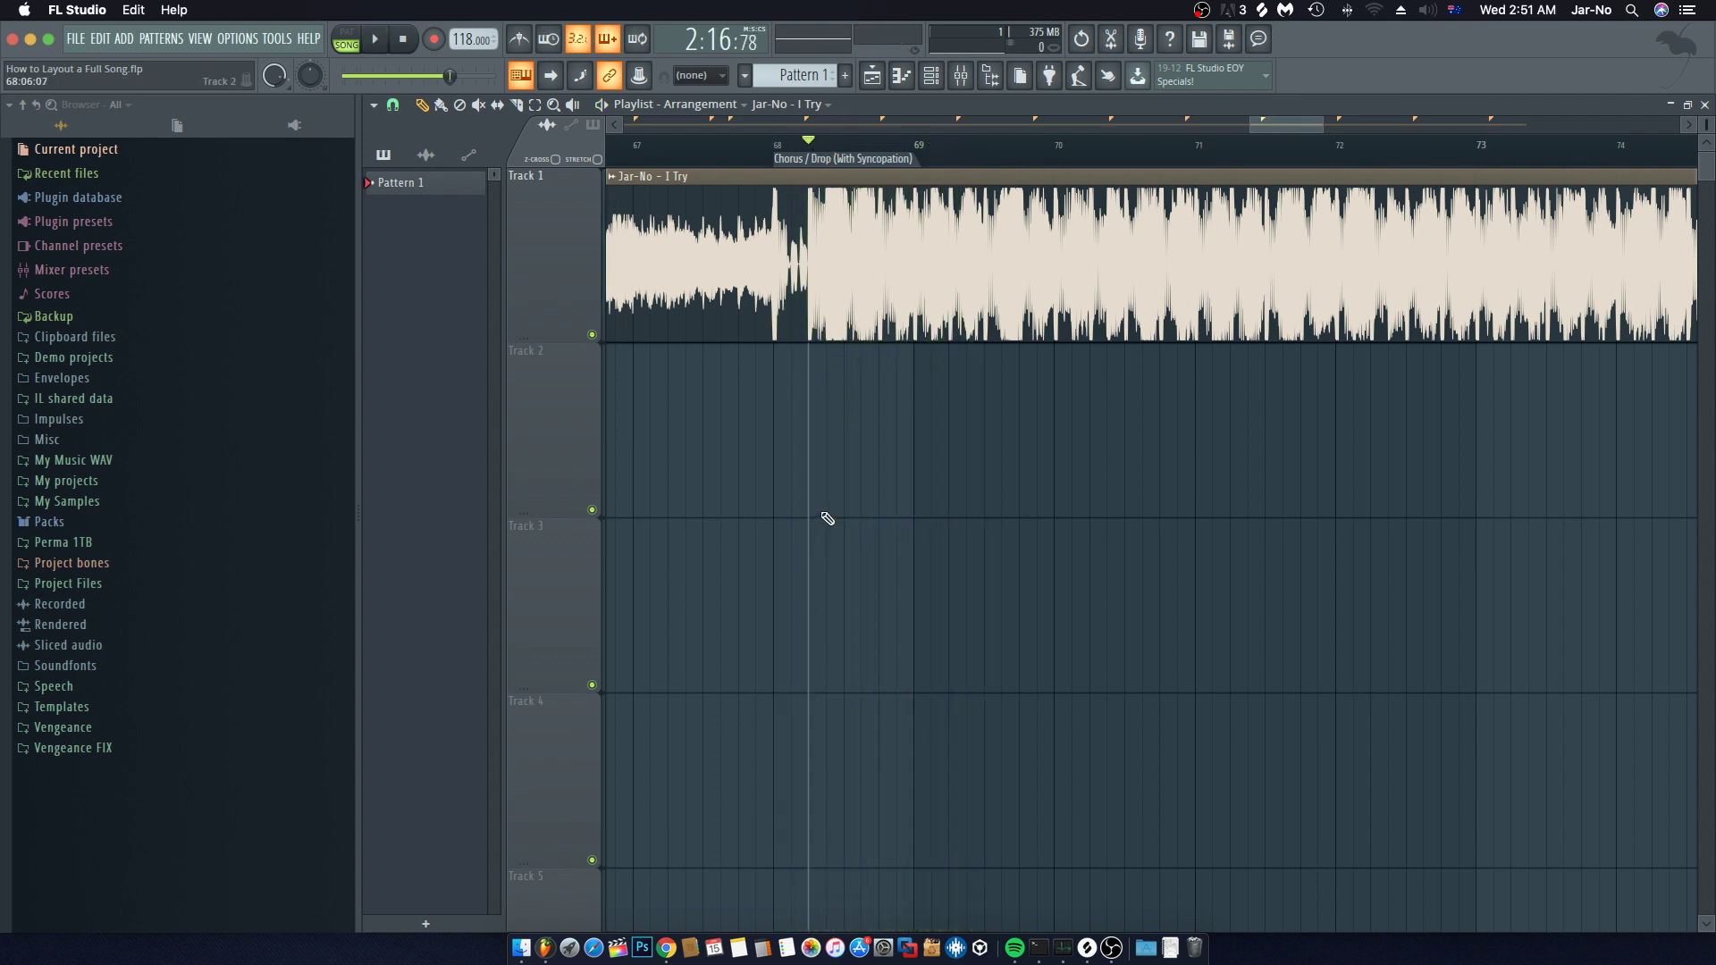
key("space")
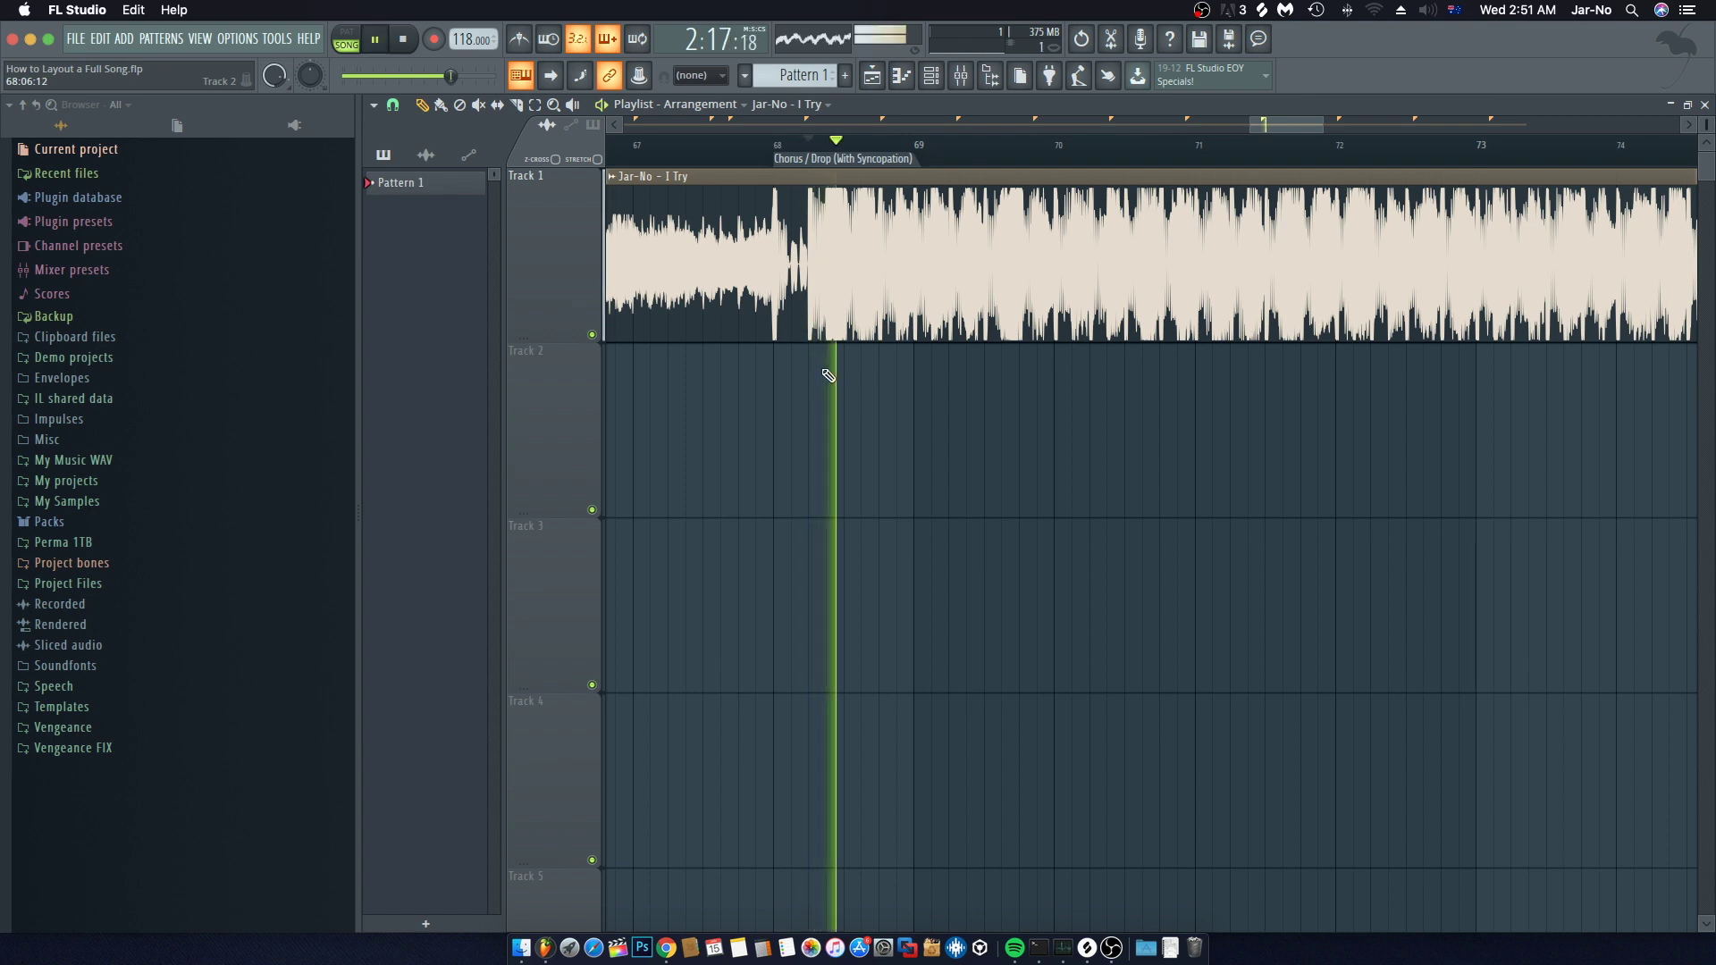
key("space")
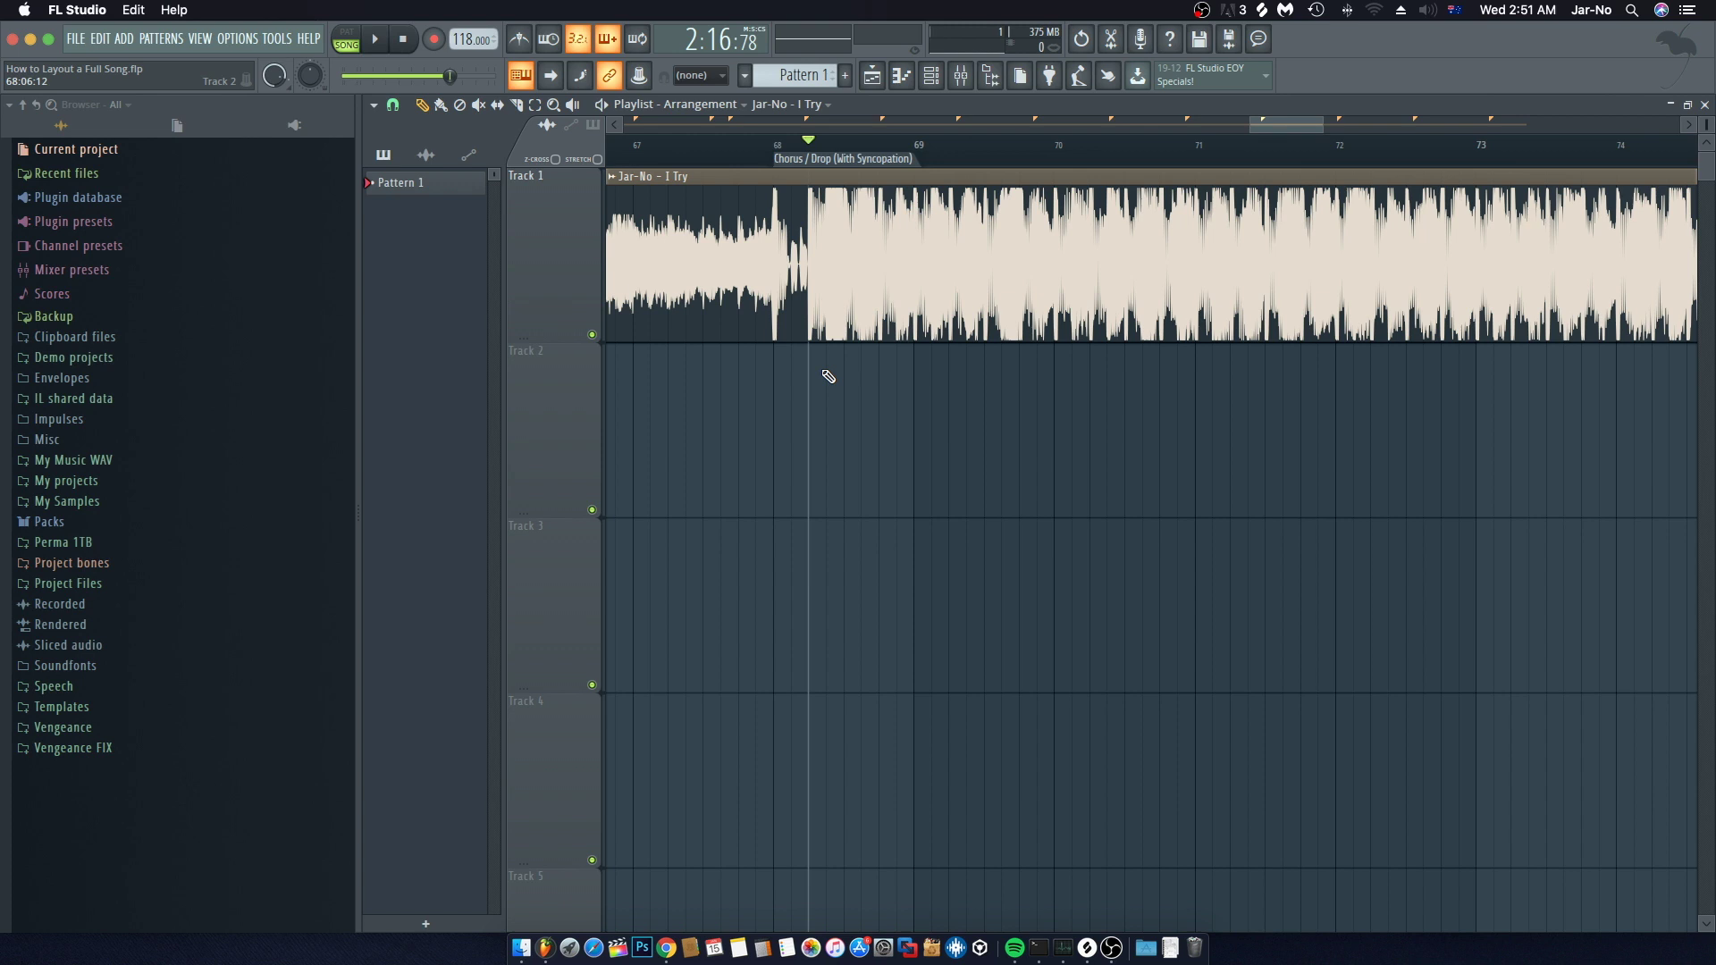
left_click_drag(809, 152, 779, 147)
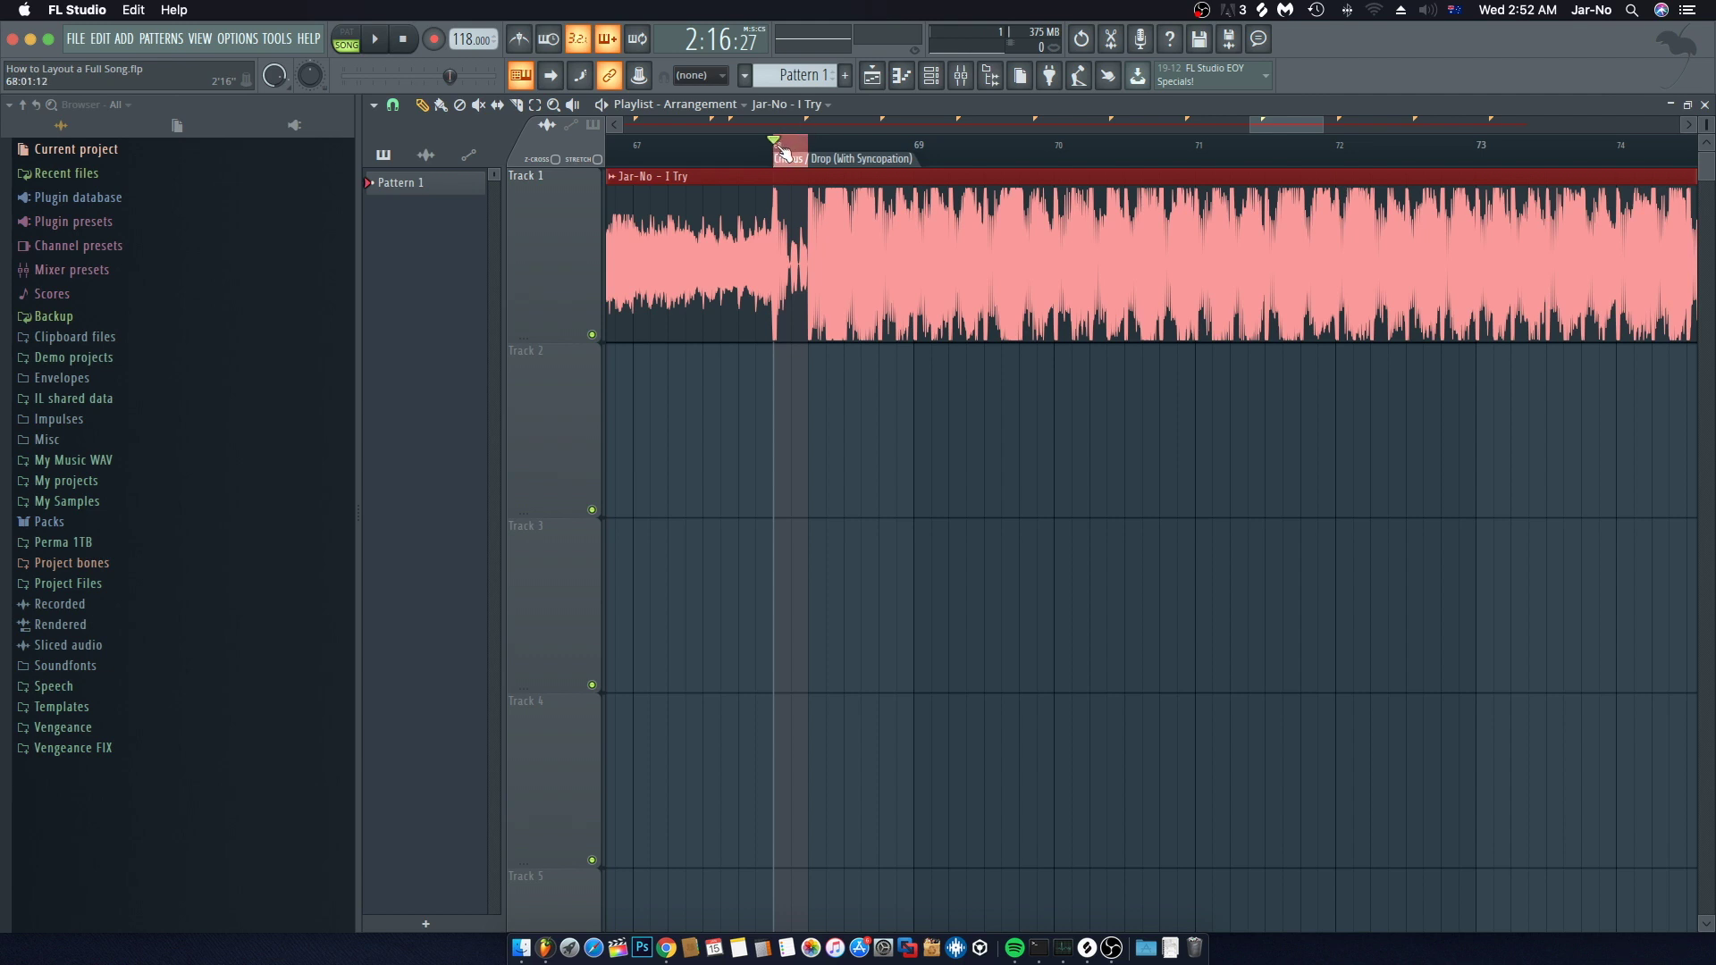
left_click(781, 148)
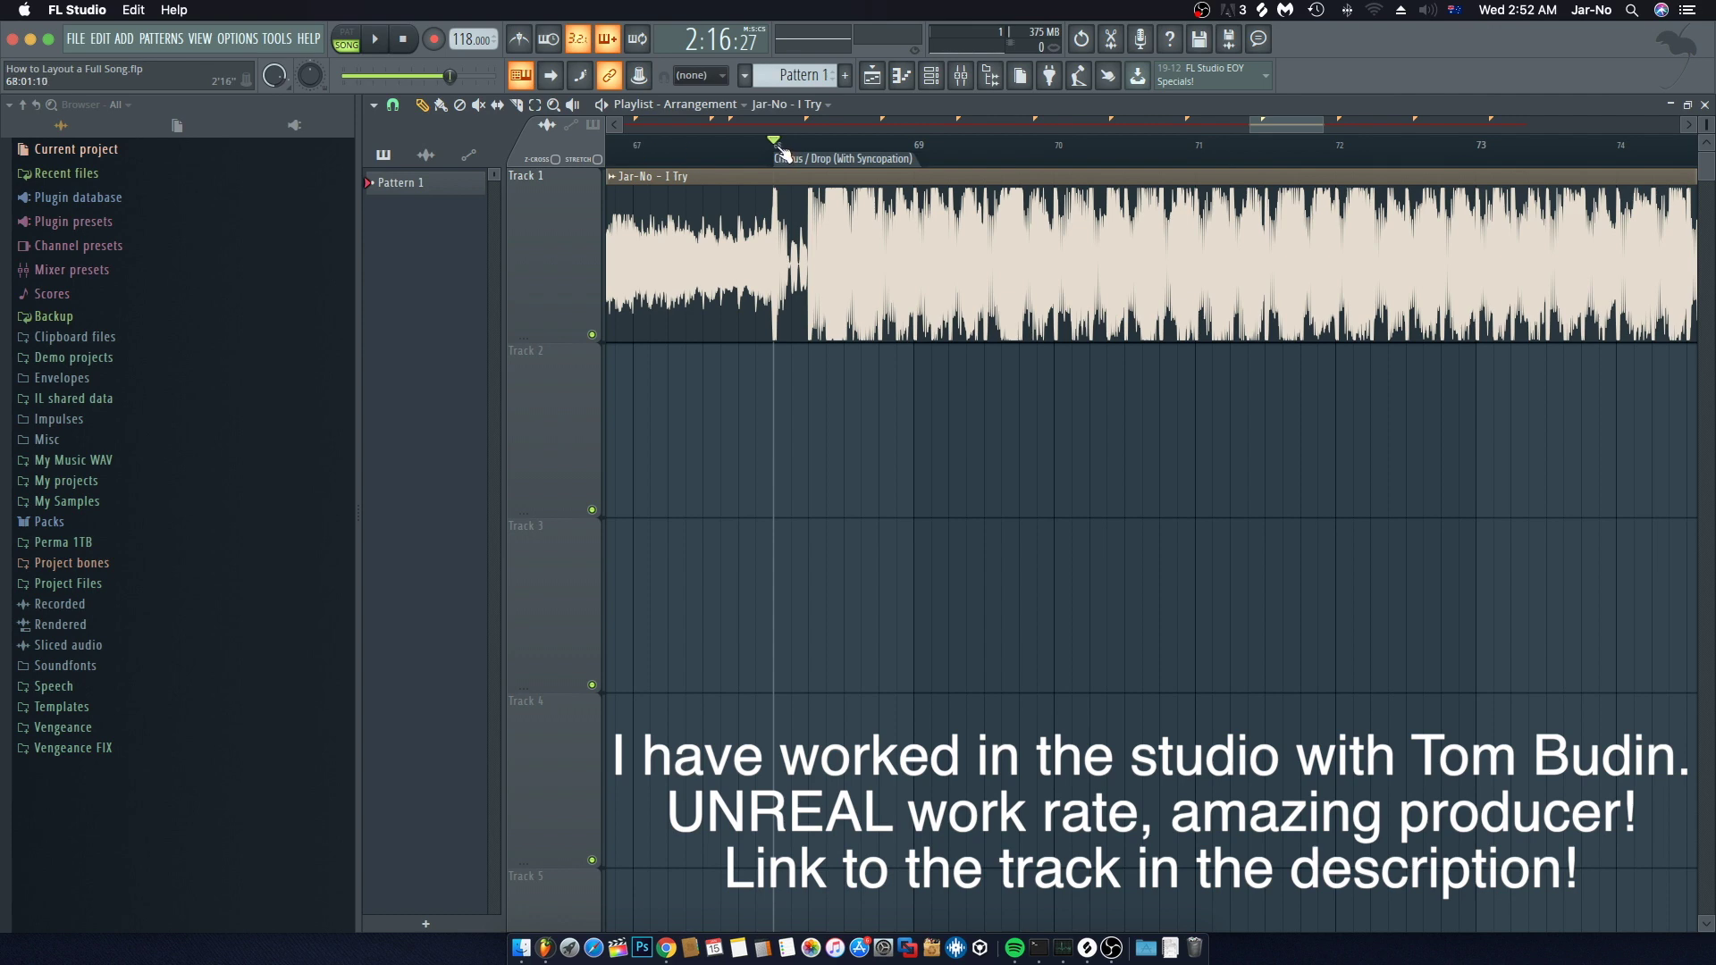
Step: Play Chorus Part 2 from its marker at bar 76 up to the Chorus Part 3 marker, and stop playback
scroll(782, 154, "down", 3)
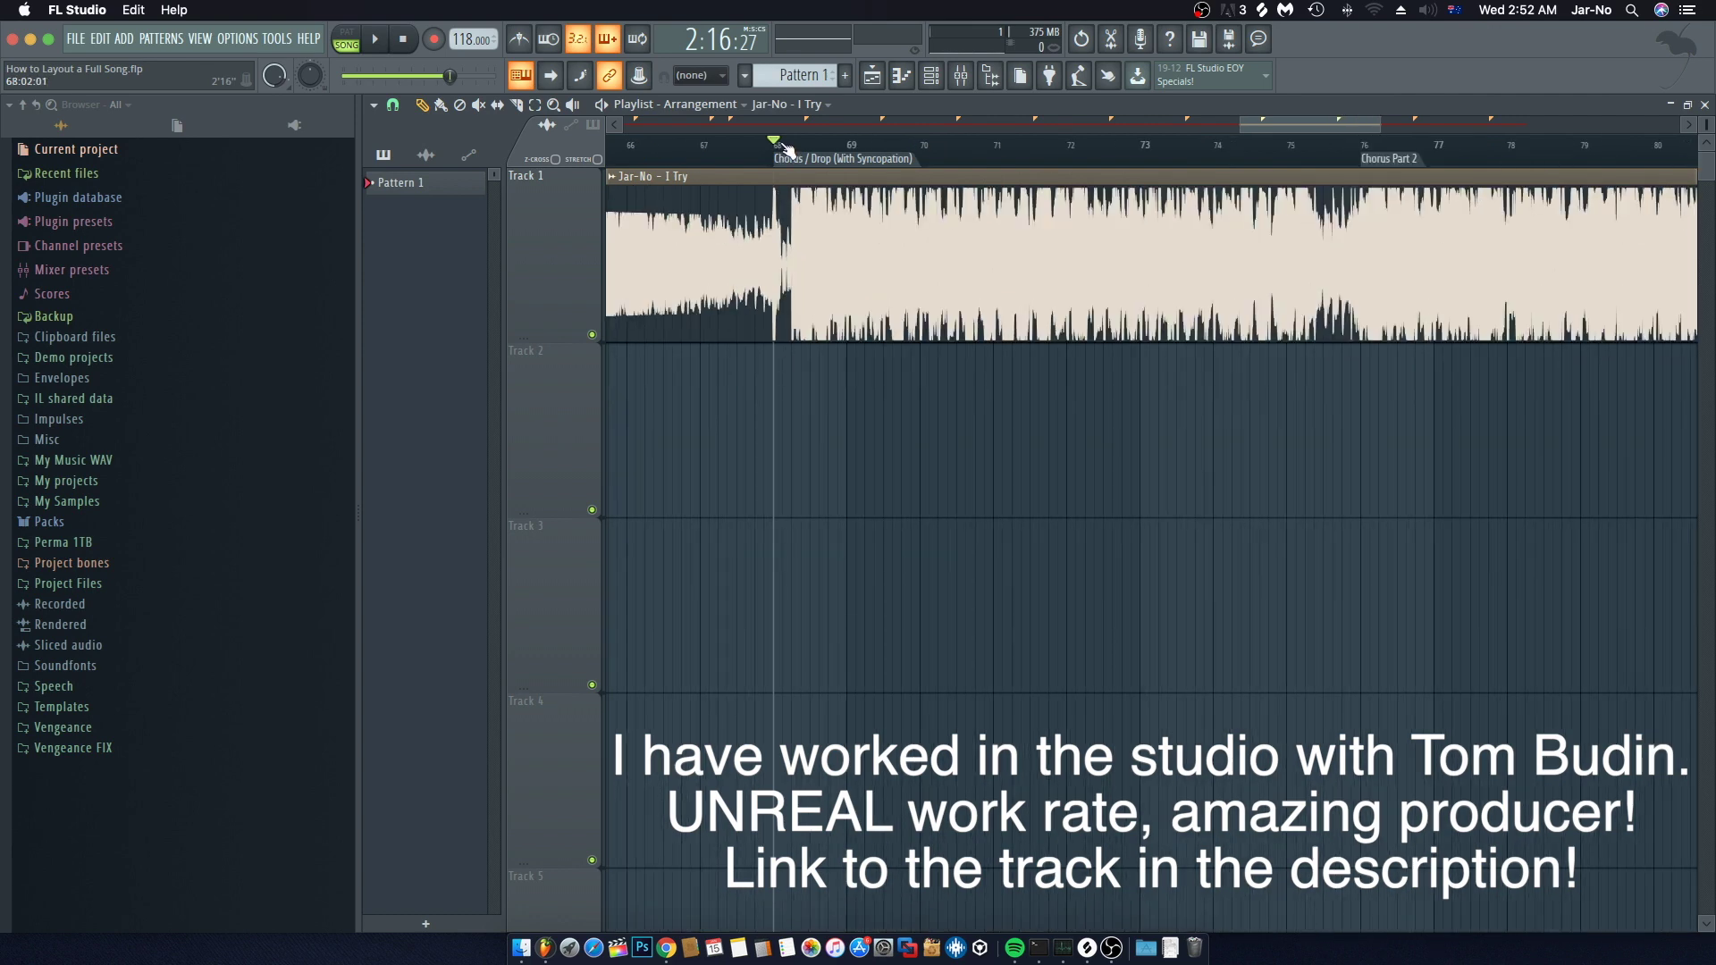
scroll(1064, 152, "down", 2)
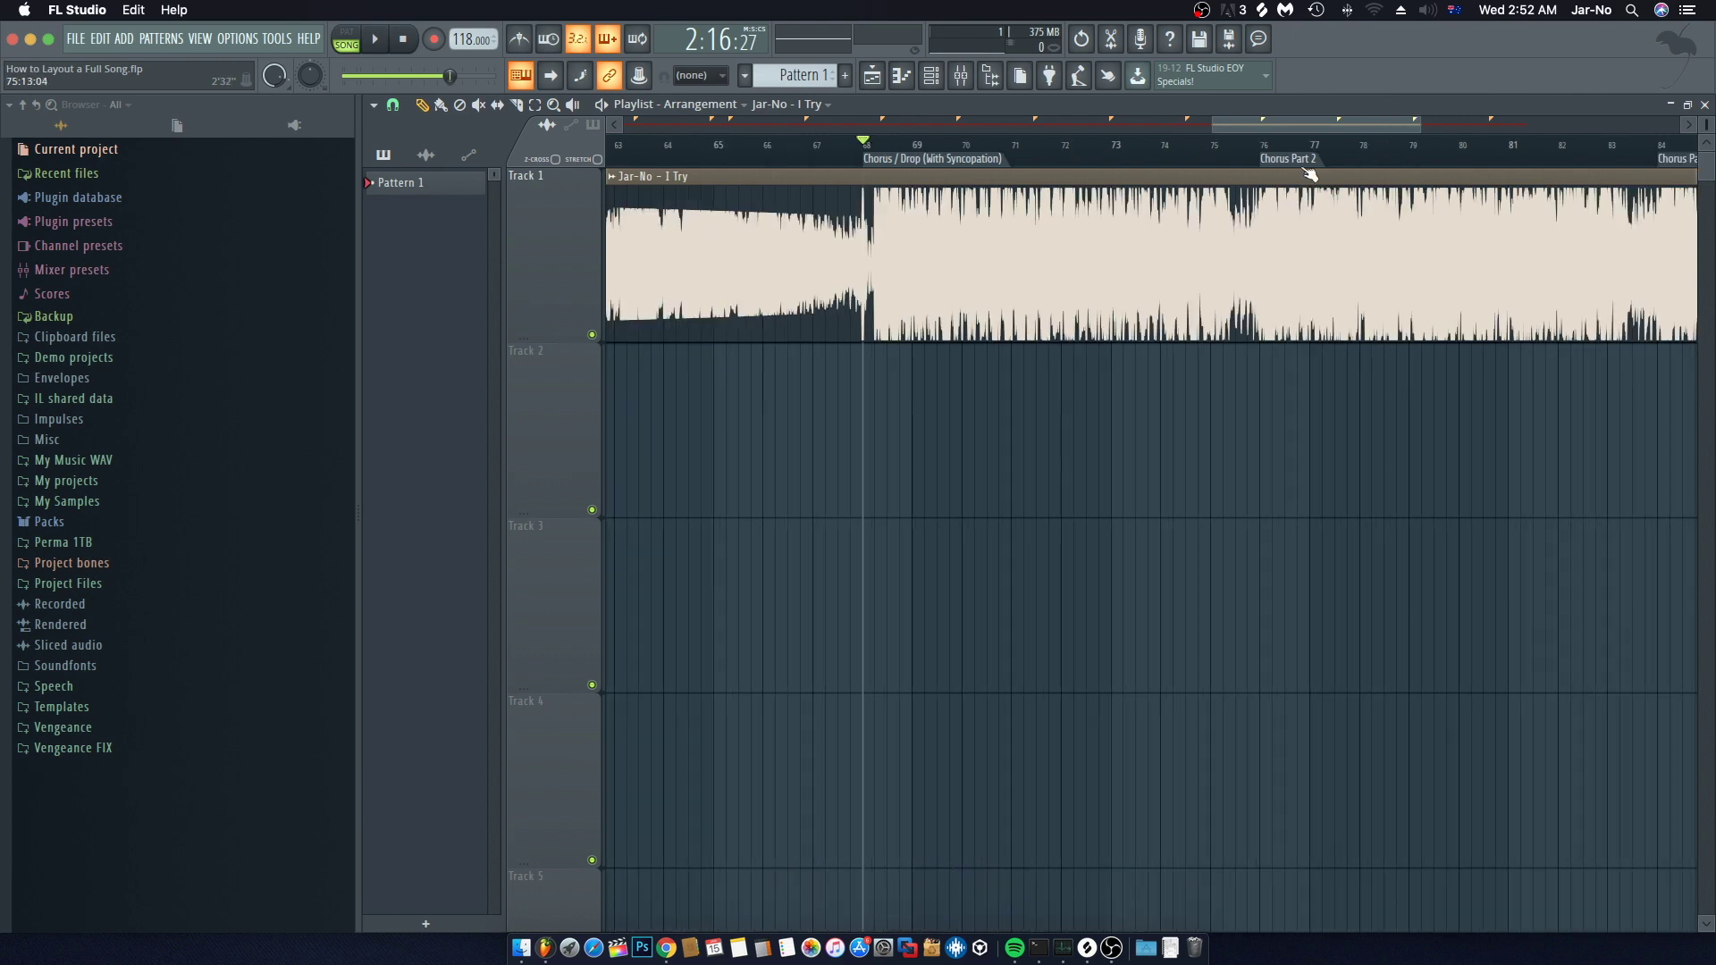
left_click(1232, 150)
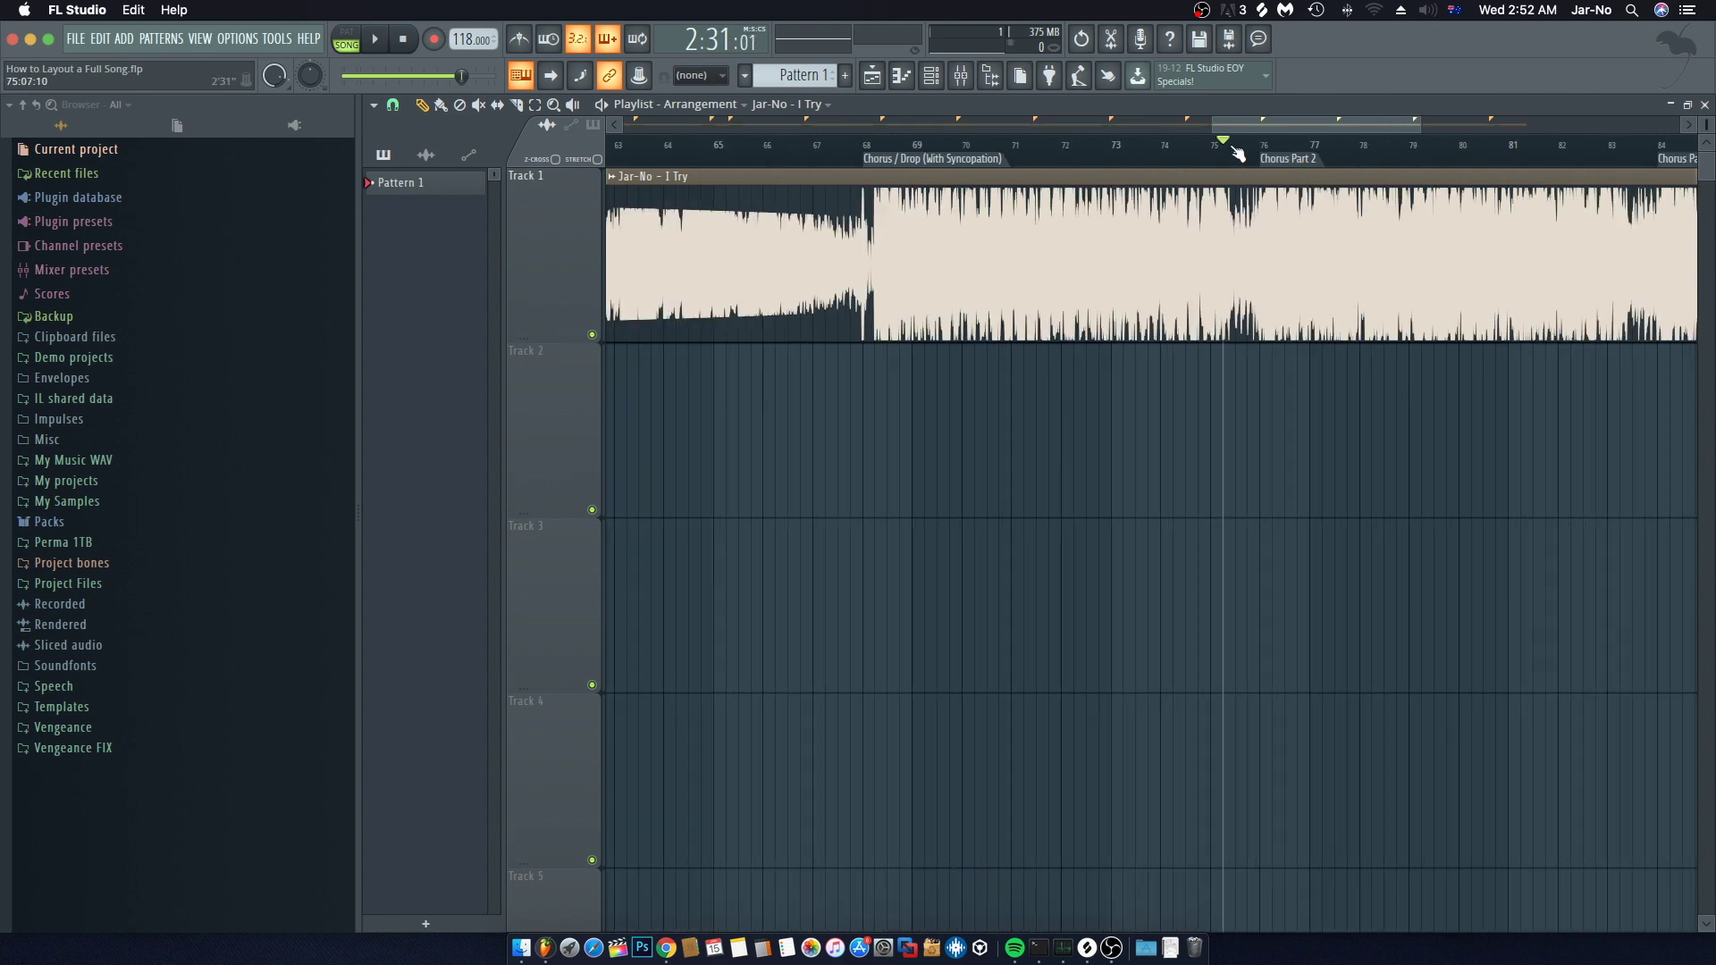
left_click(1218, 146)
left_click_drag(1251, 128, 1275, 123)
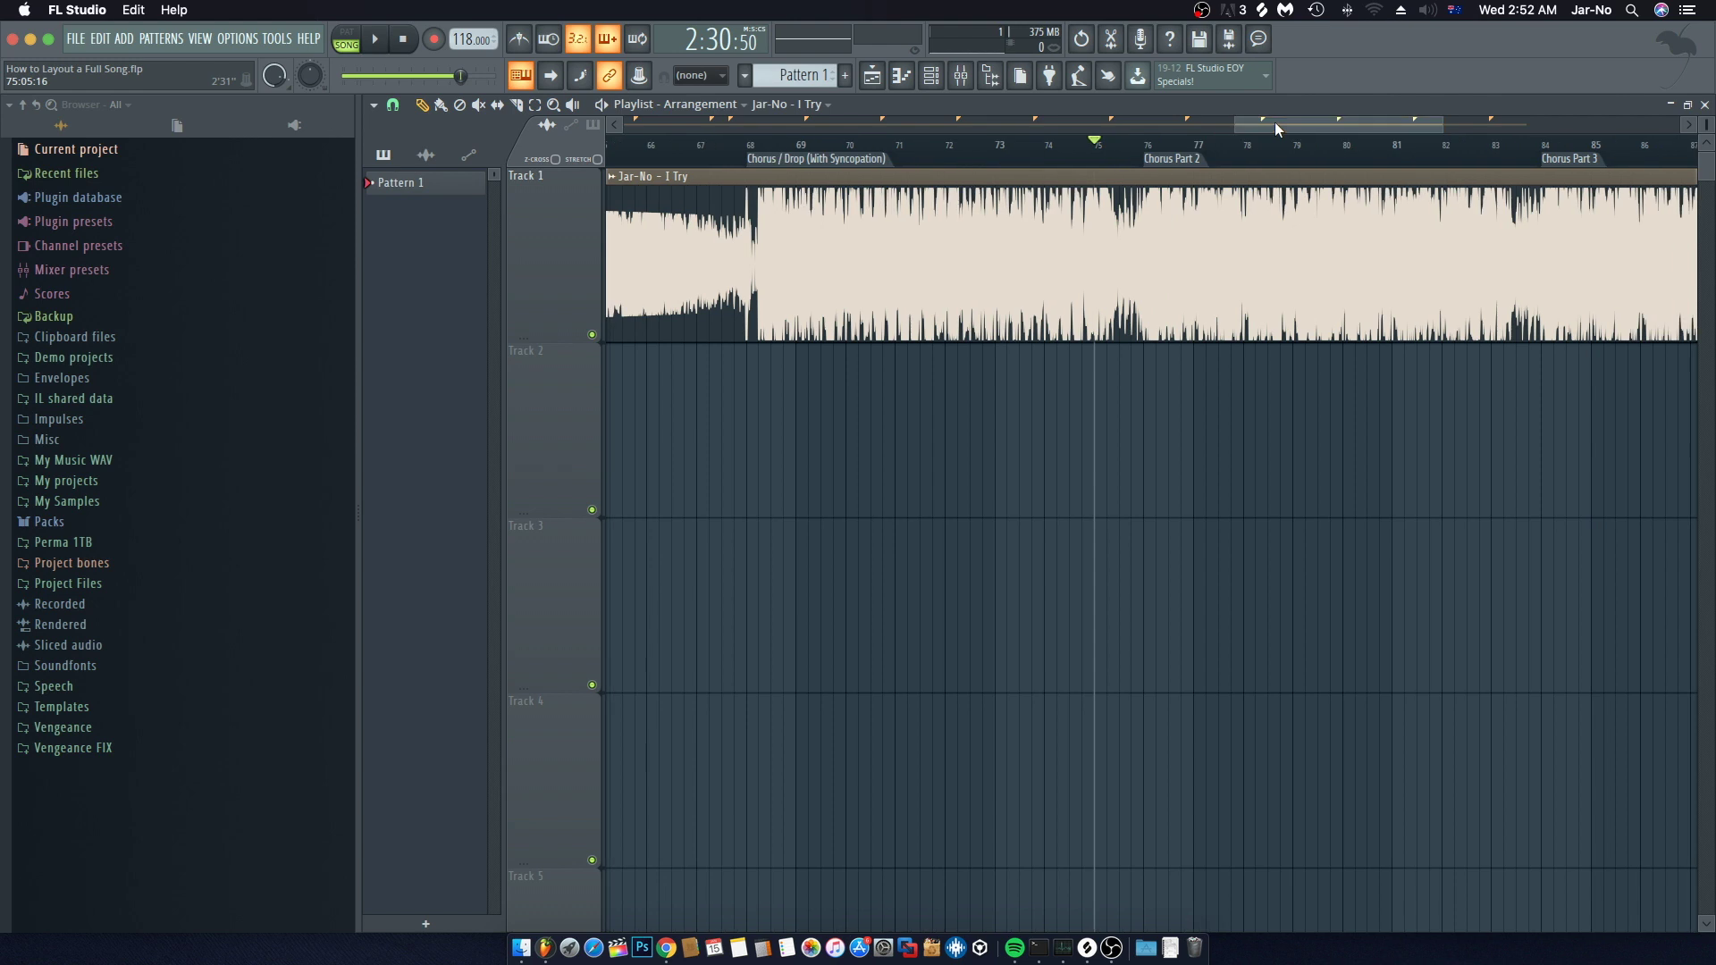
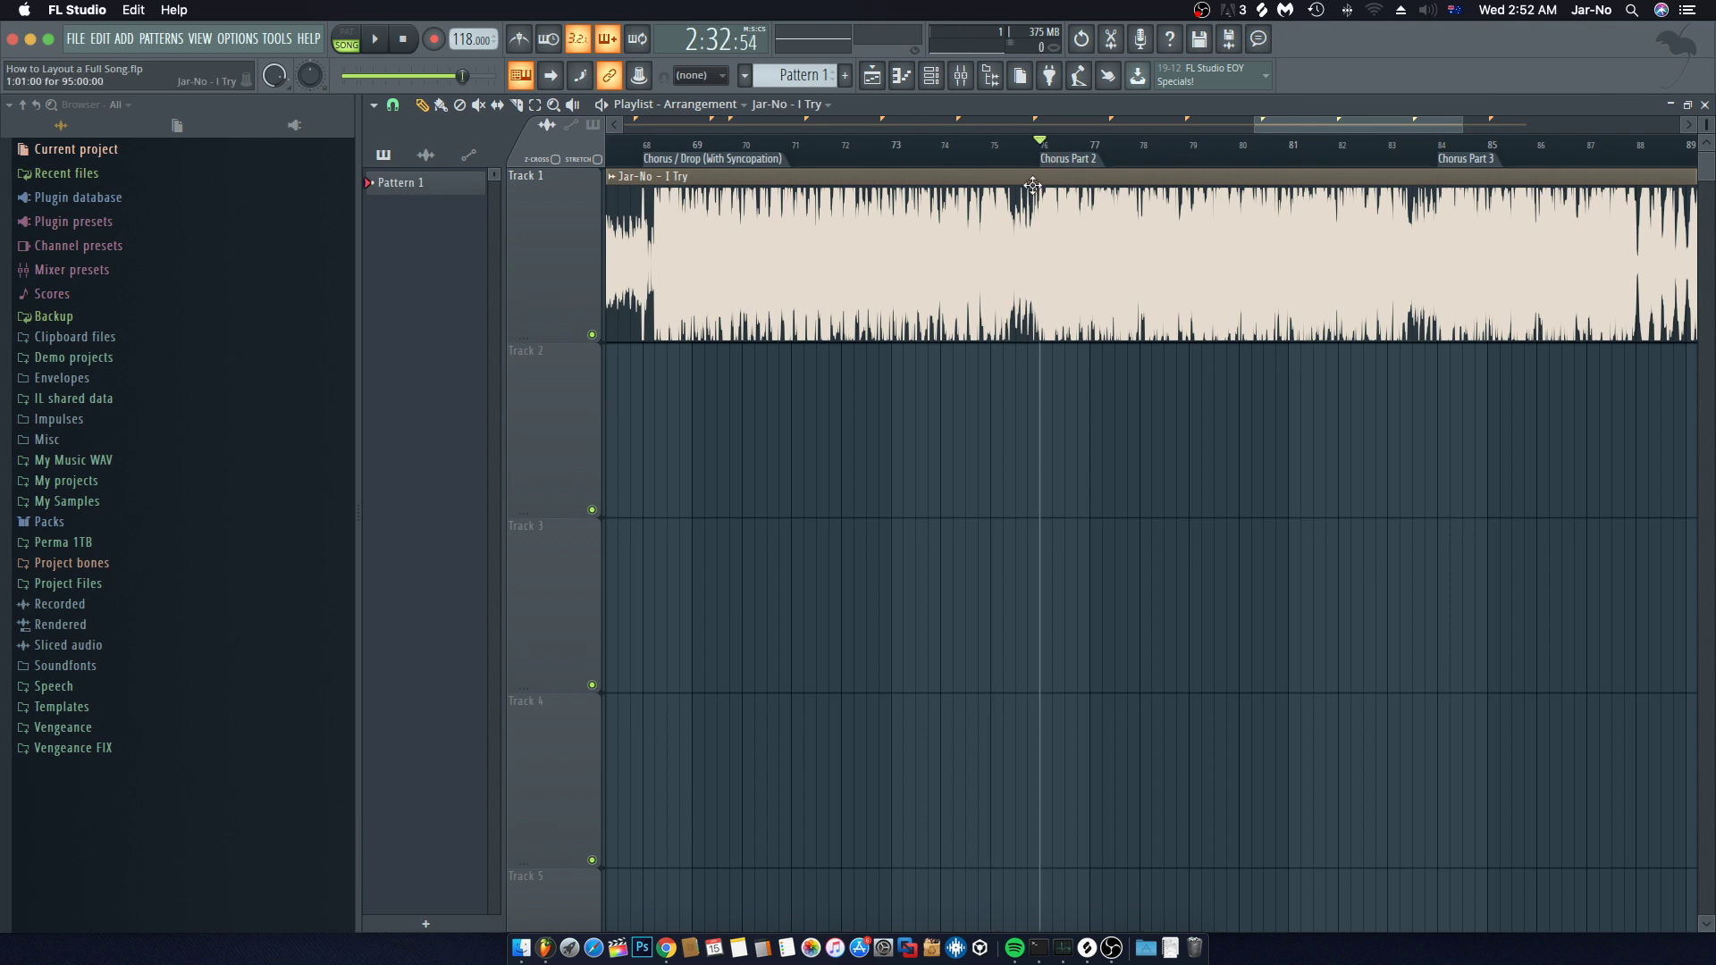
key("space")
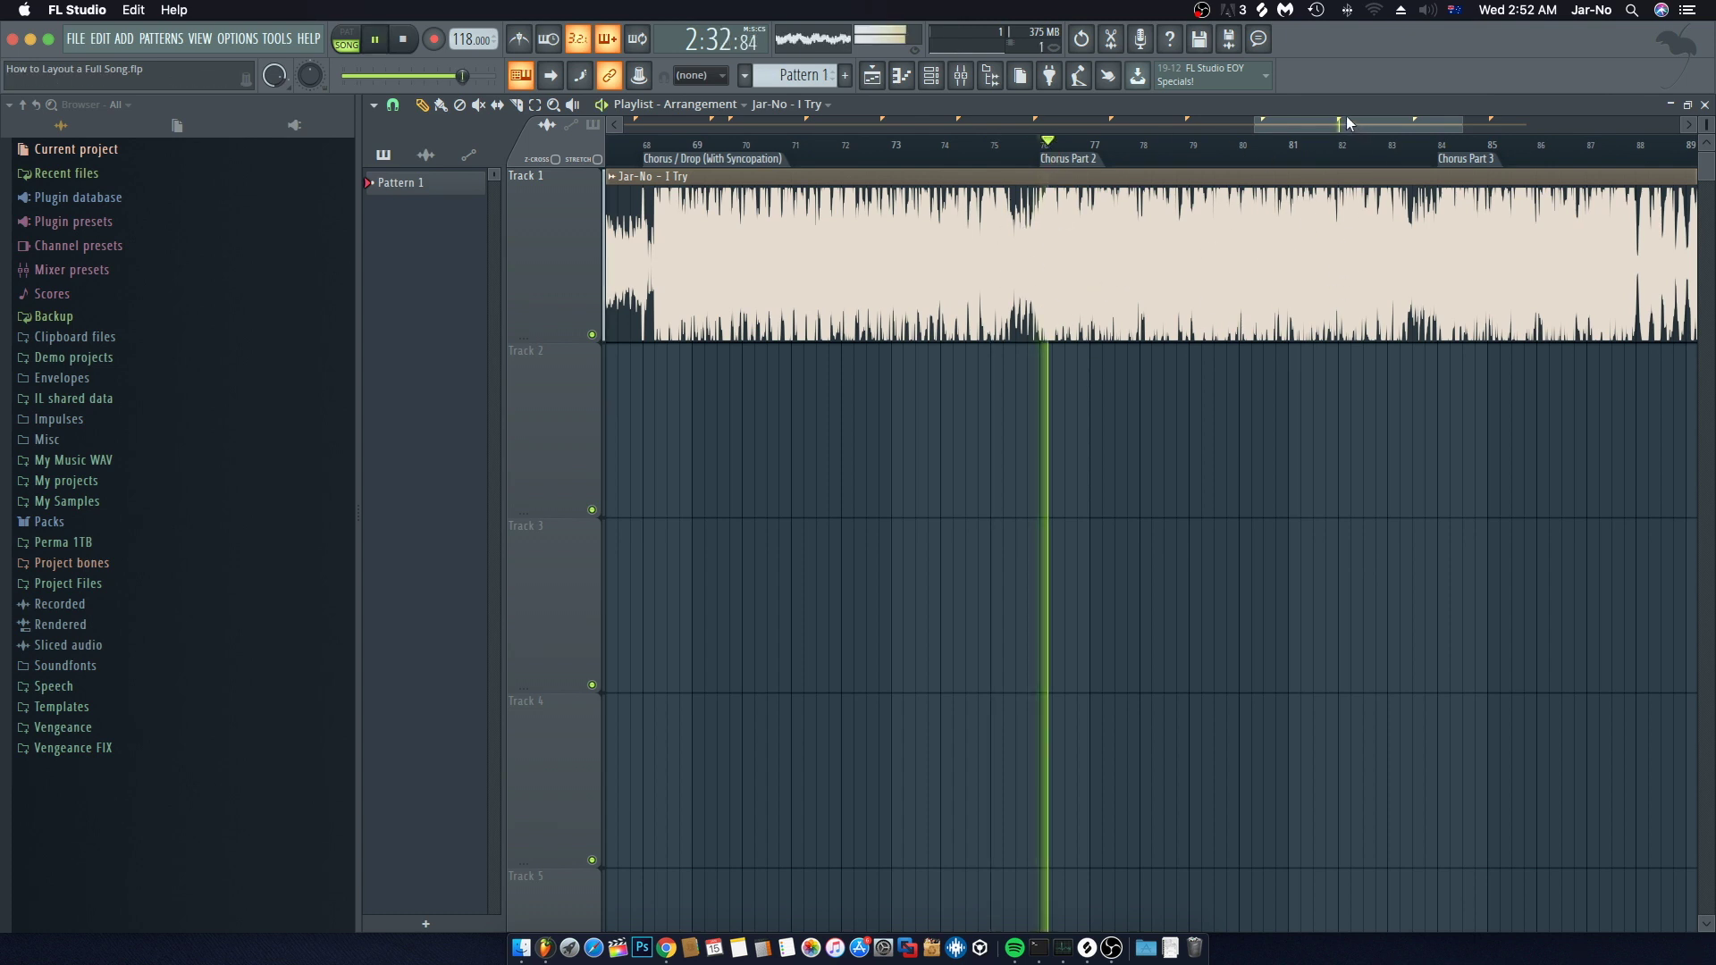
left_click_drag(1345, 118, 1390, 120)
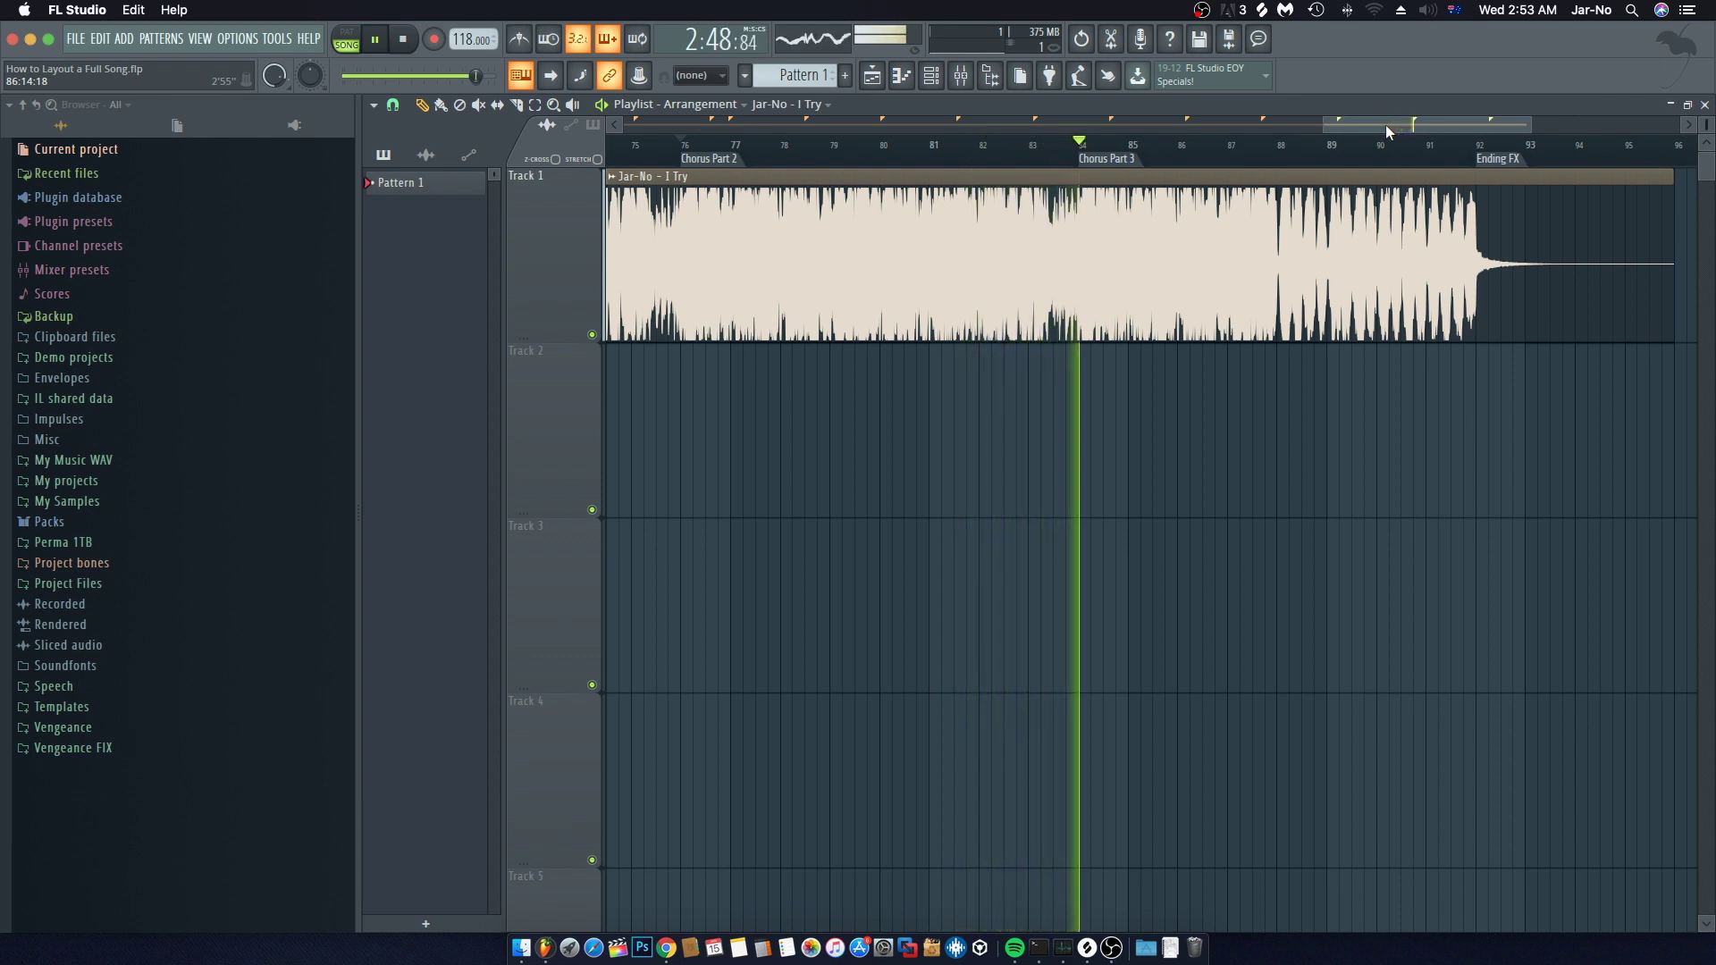
key("space")
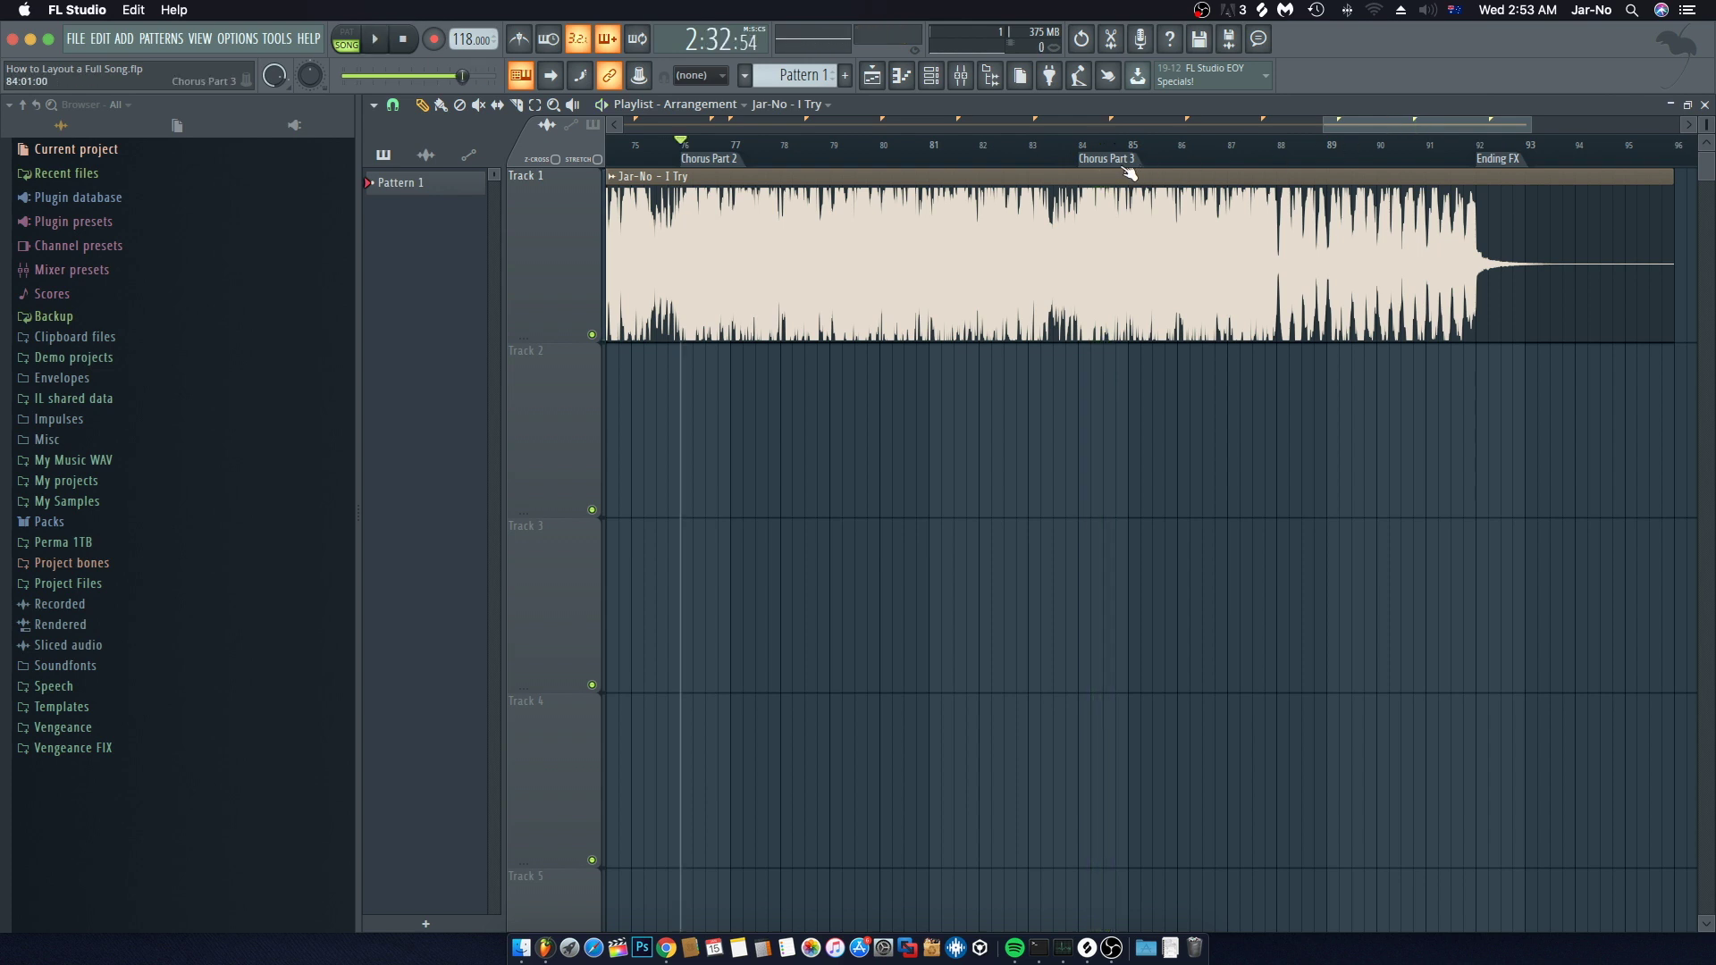
Step: Play Chorus Part 3 from its marker at bar 84 up to the Ending FX marker at bar 92, and stop playback
left_click_drag(1400, 116, 1424, 120)
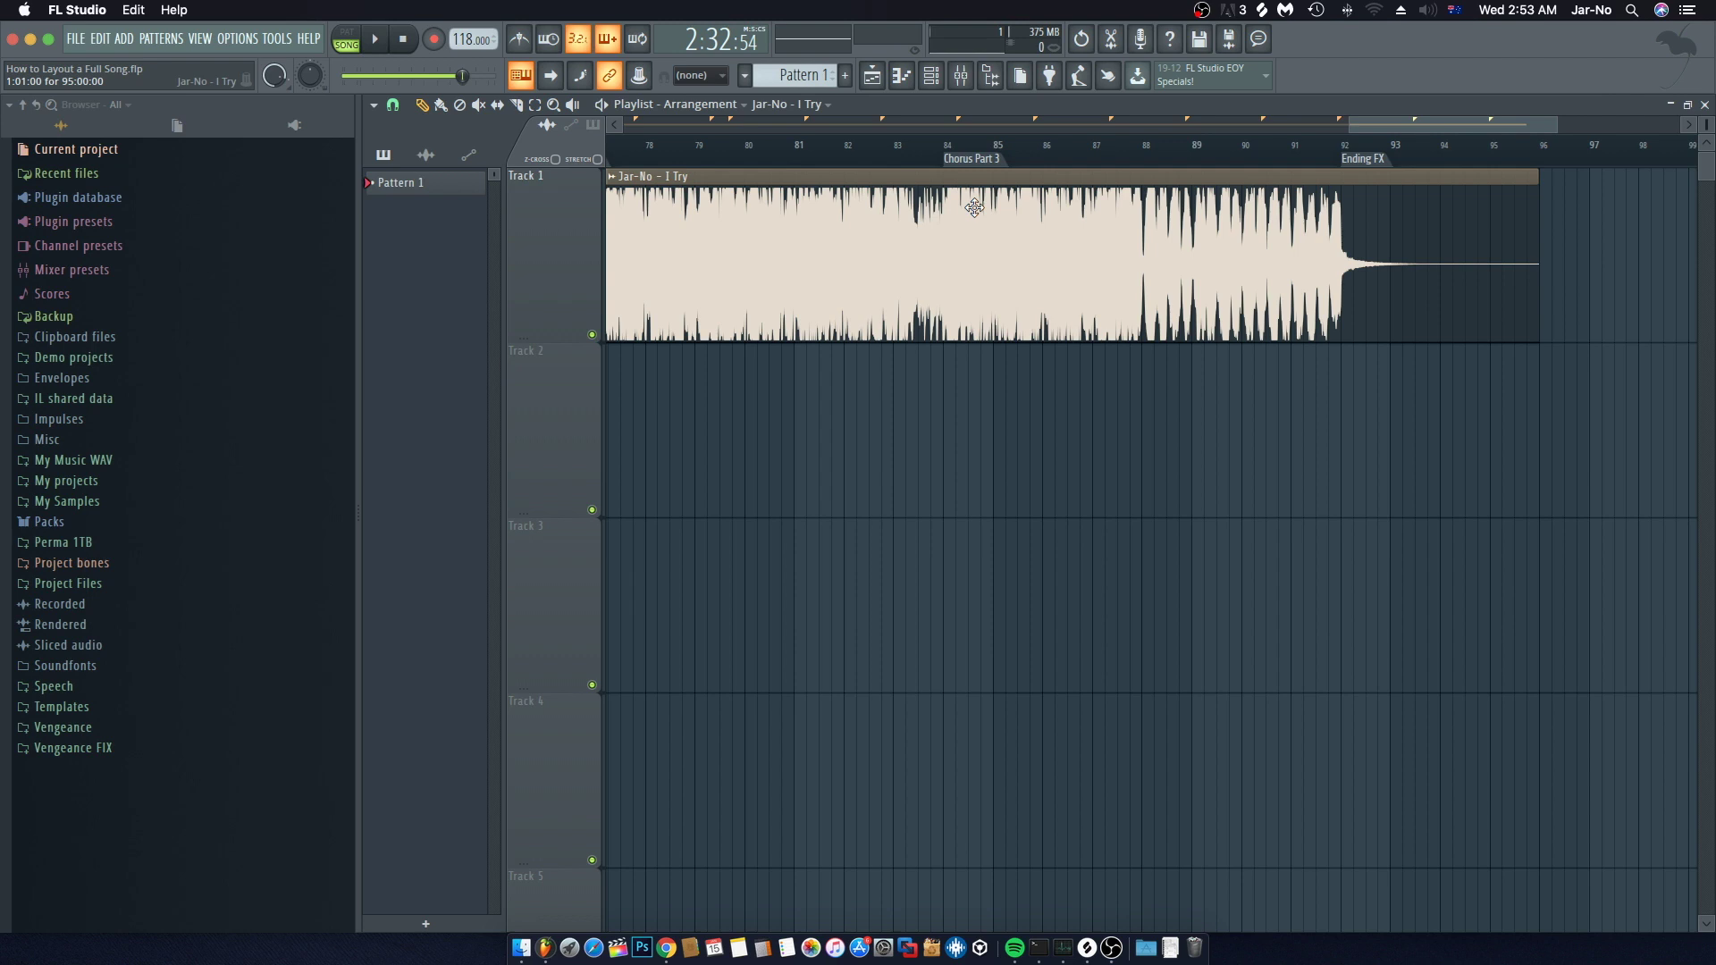
left_click(953, 149)
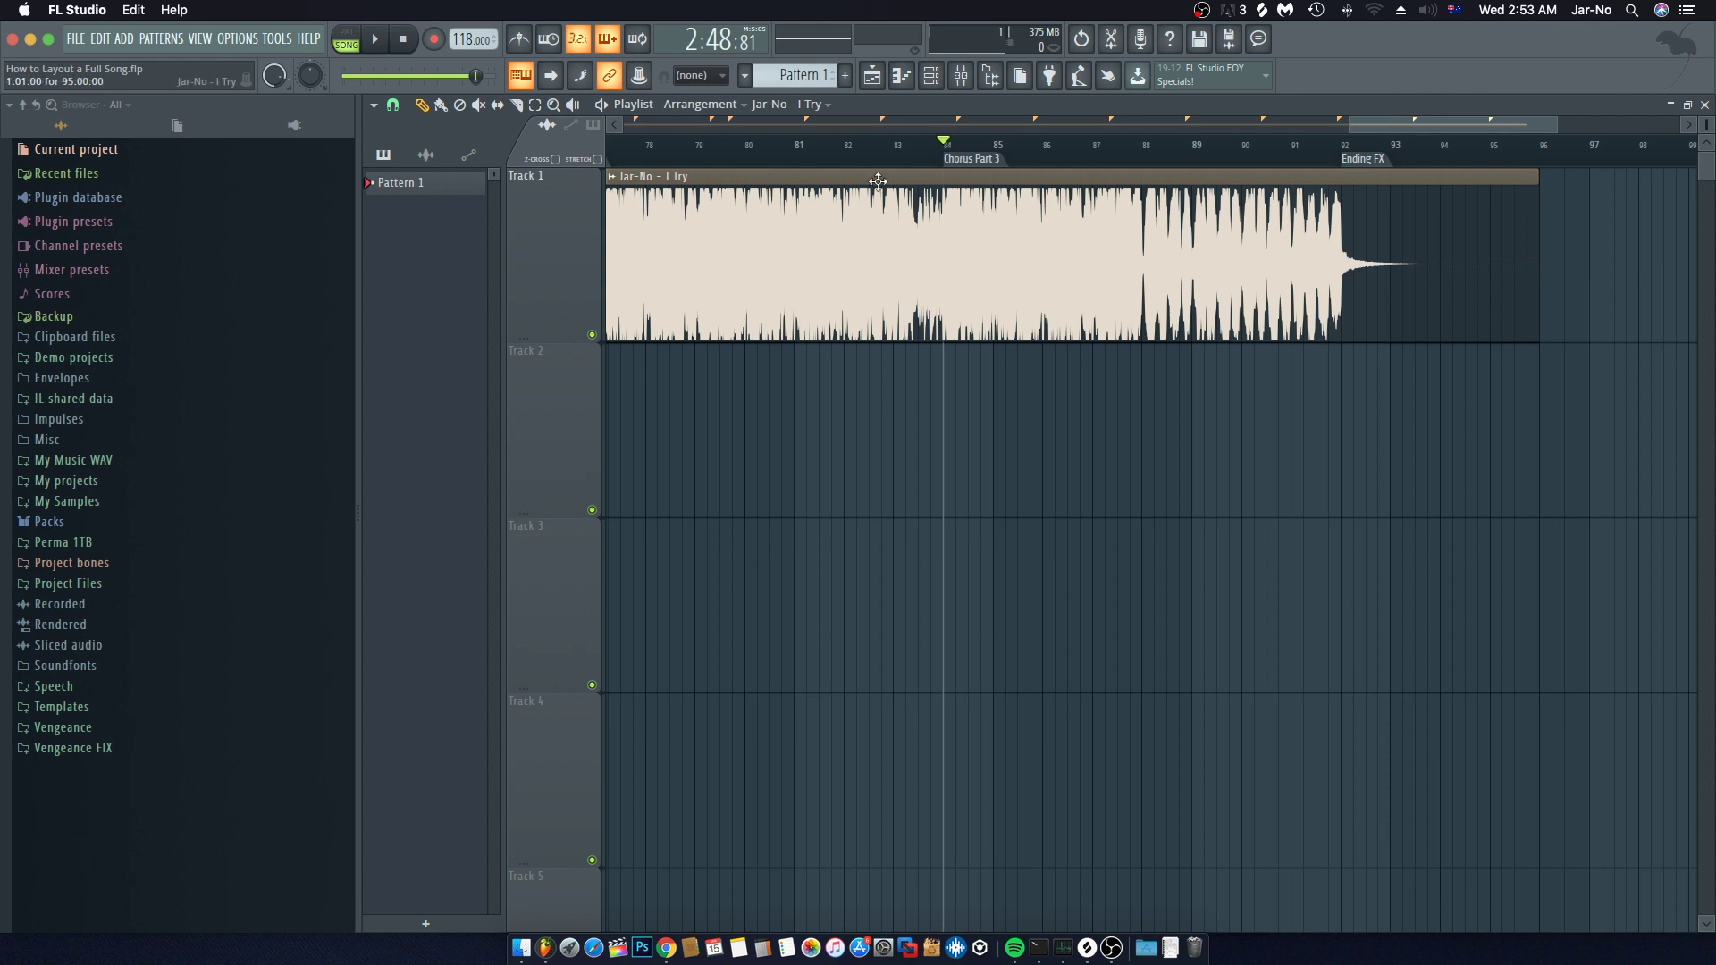
left_click(1345, 145)
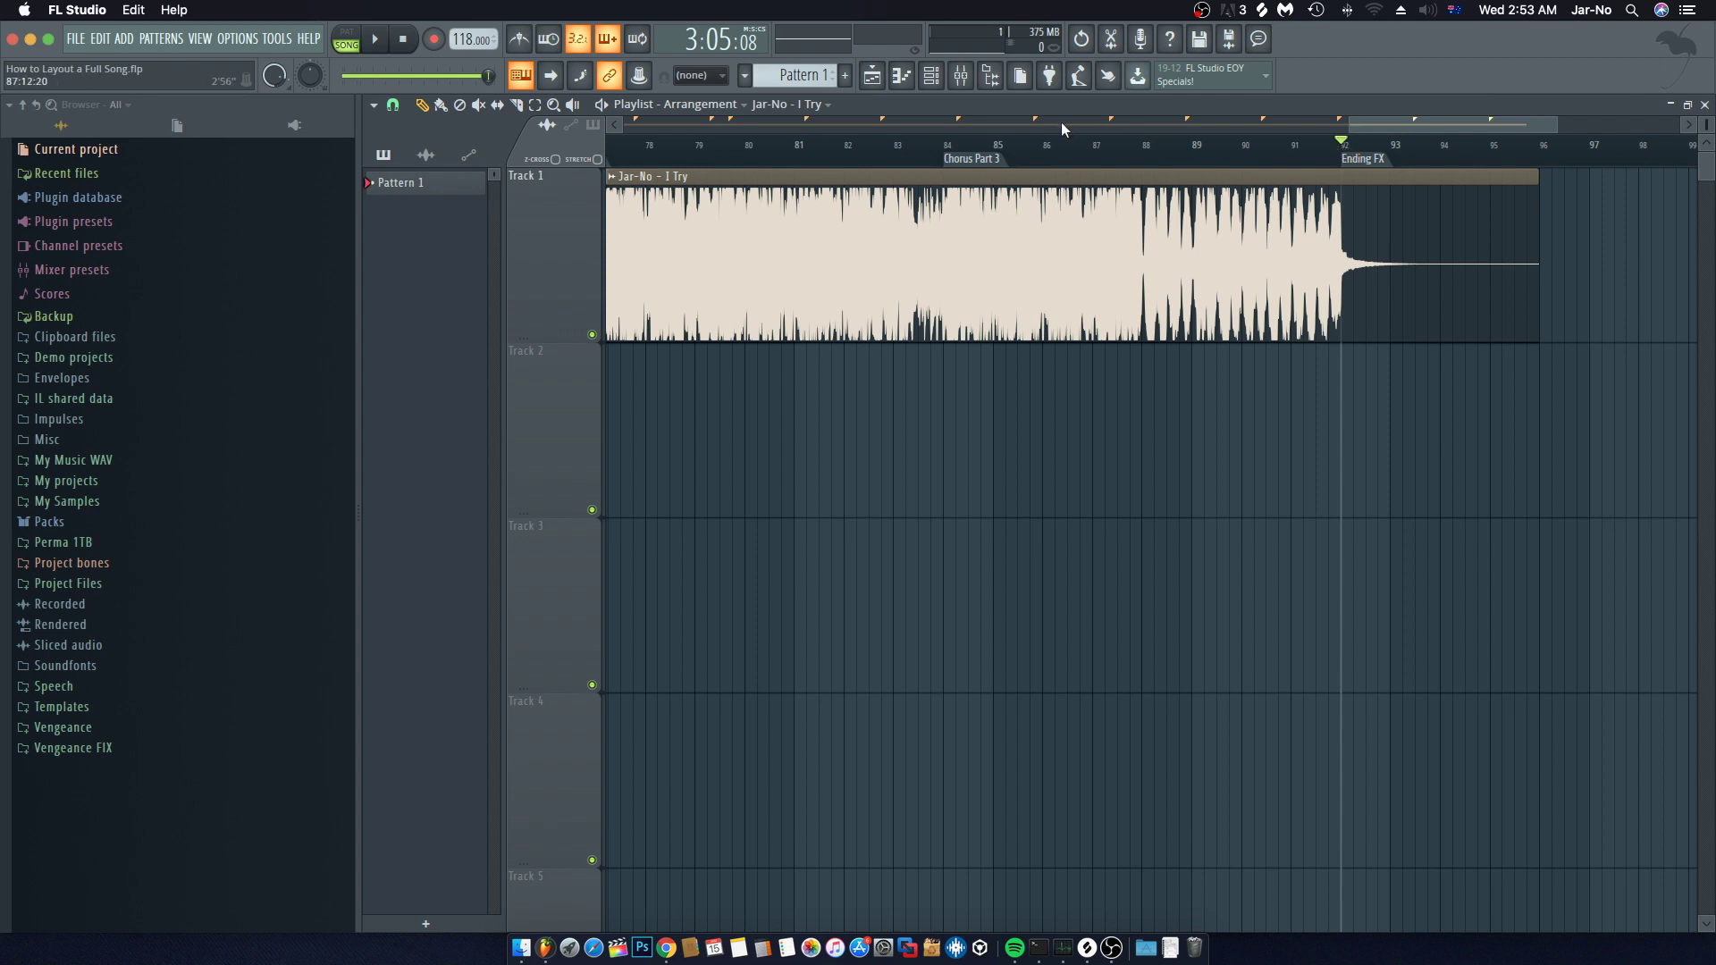
left_click(947, 146)
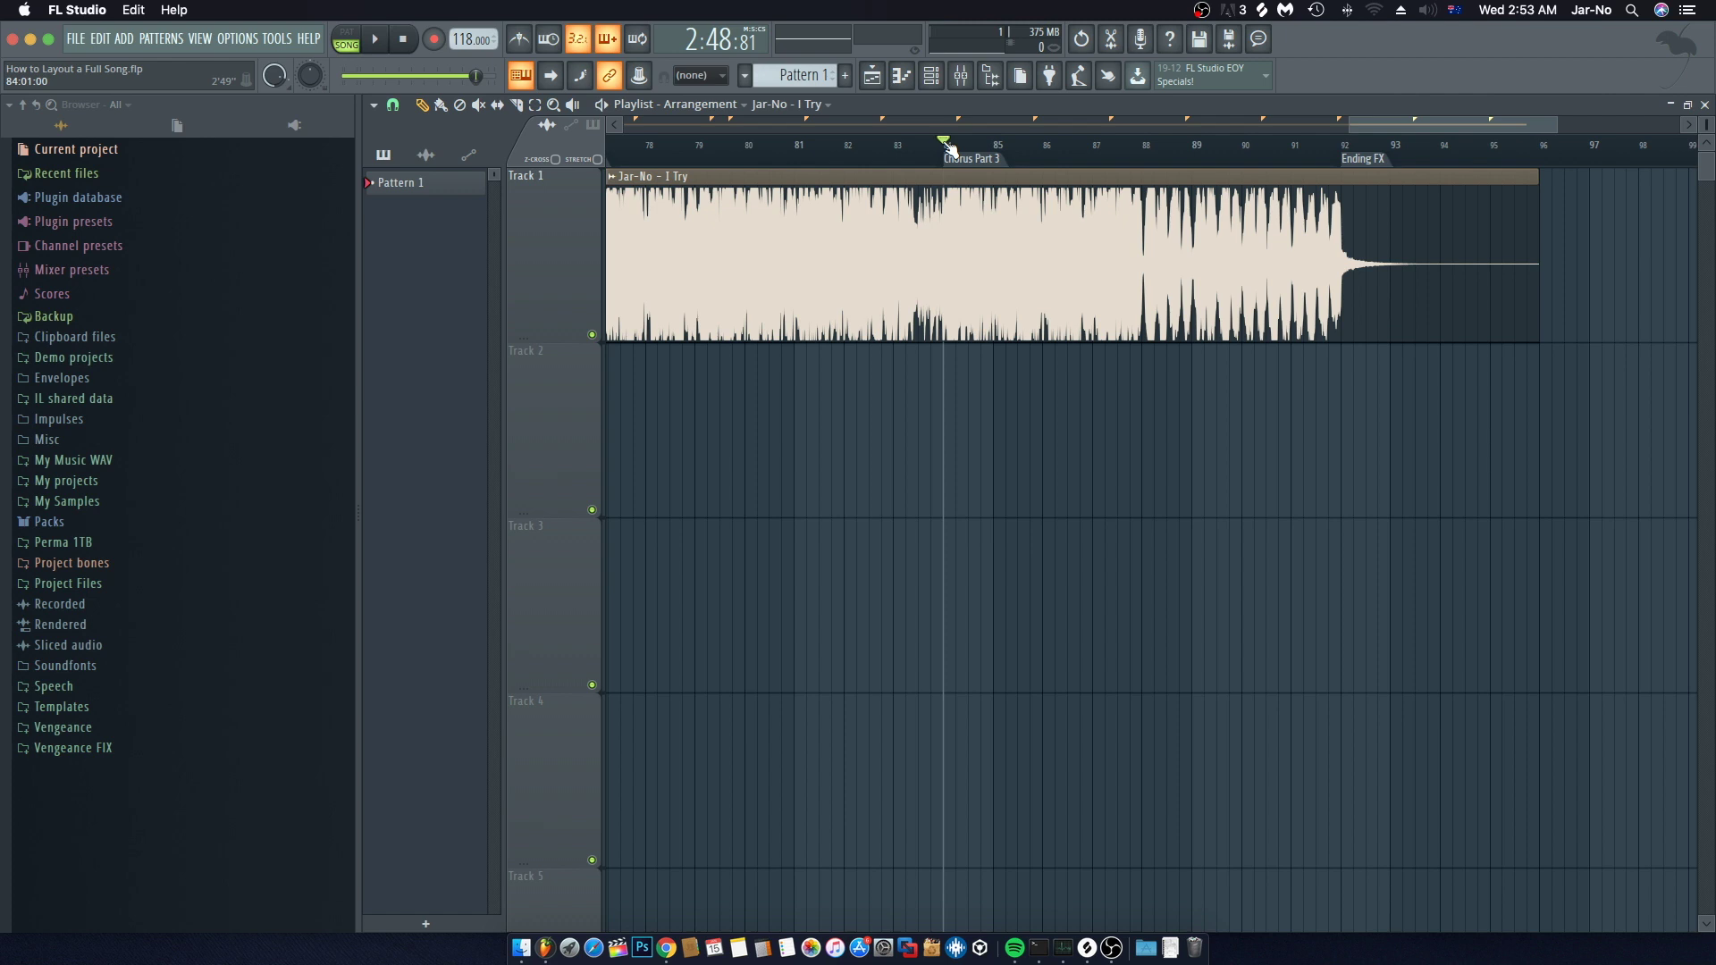
key("space")
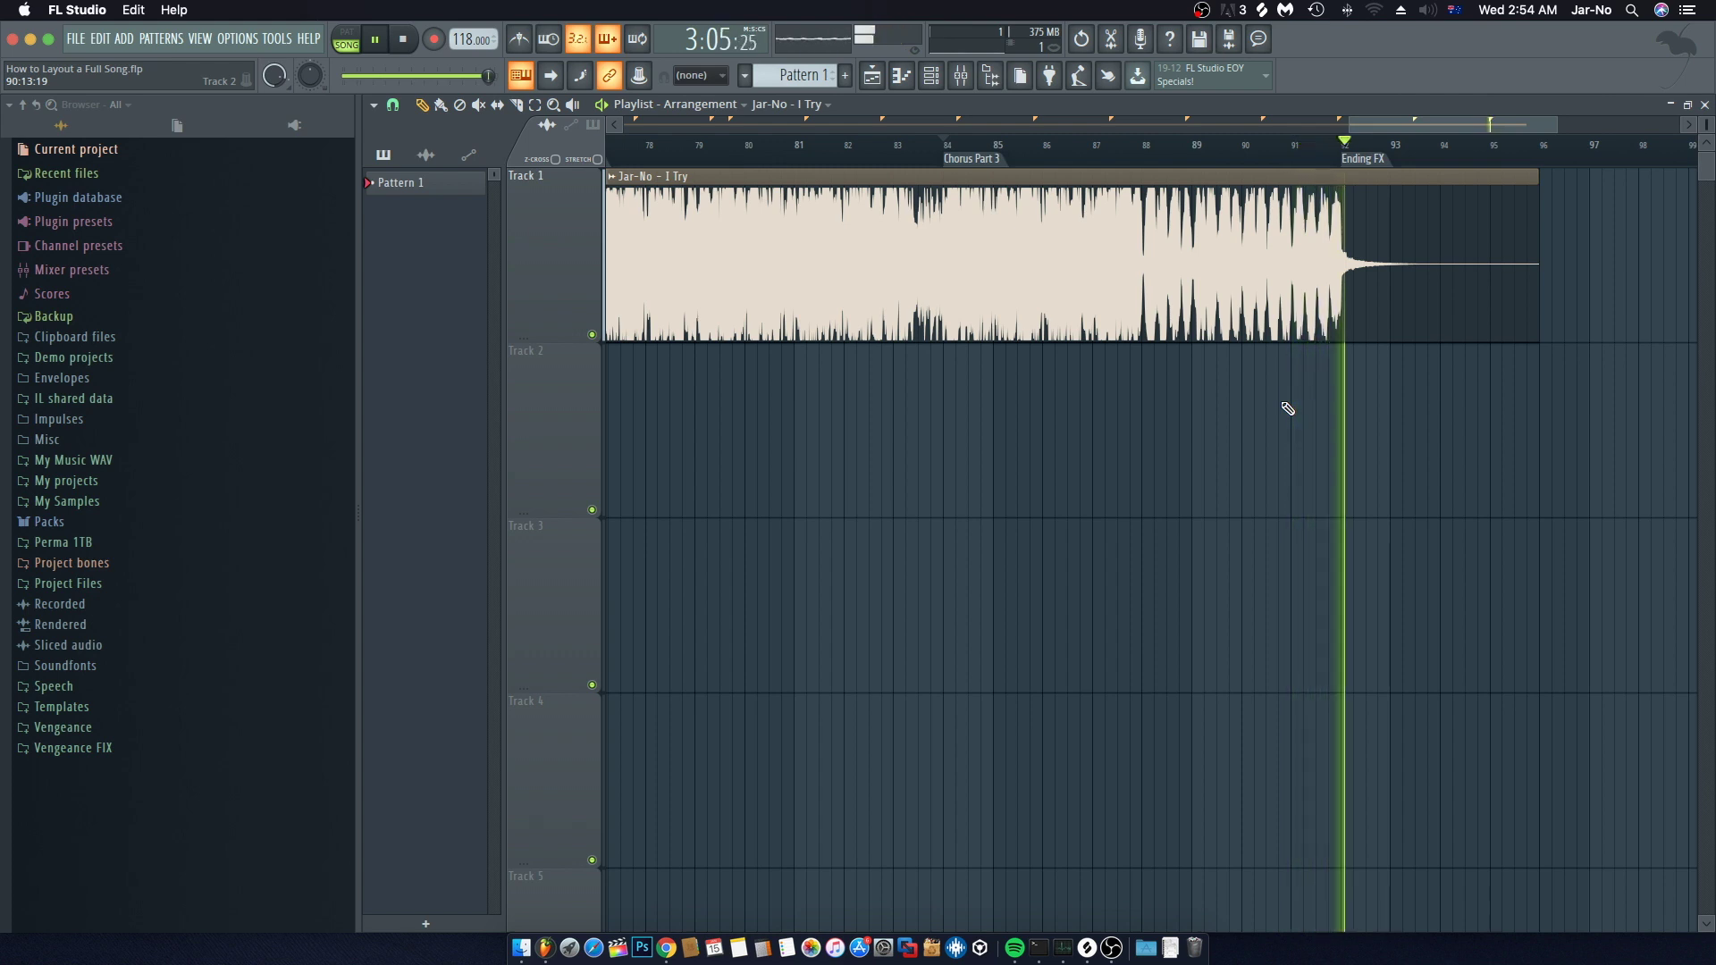
key("space")
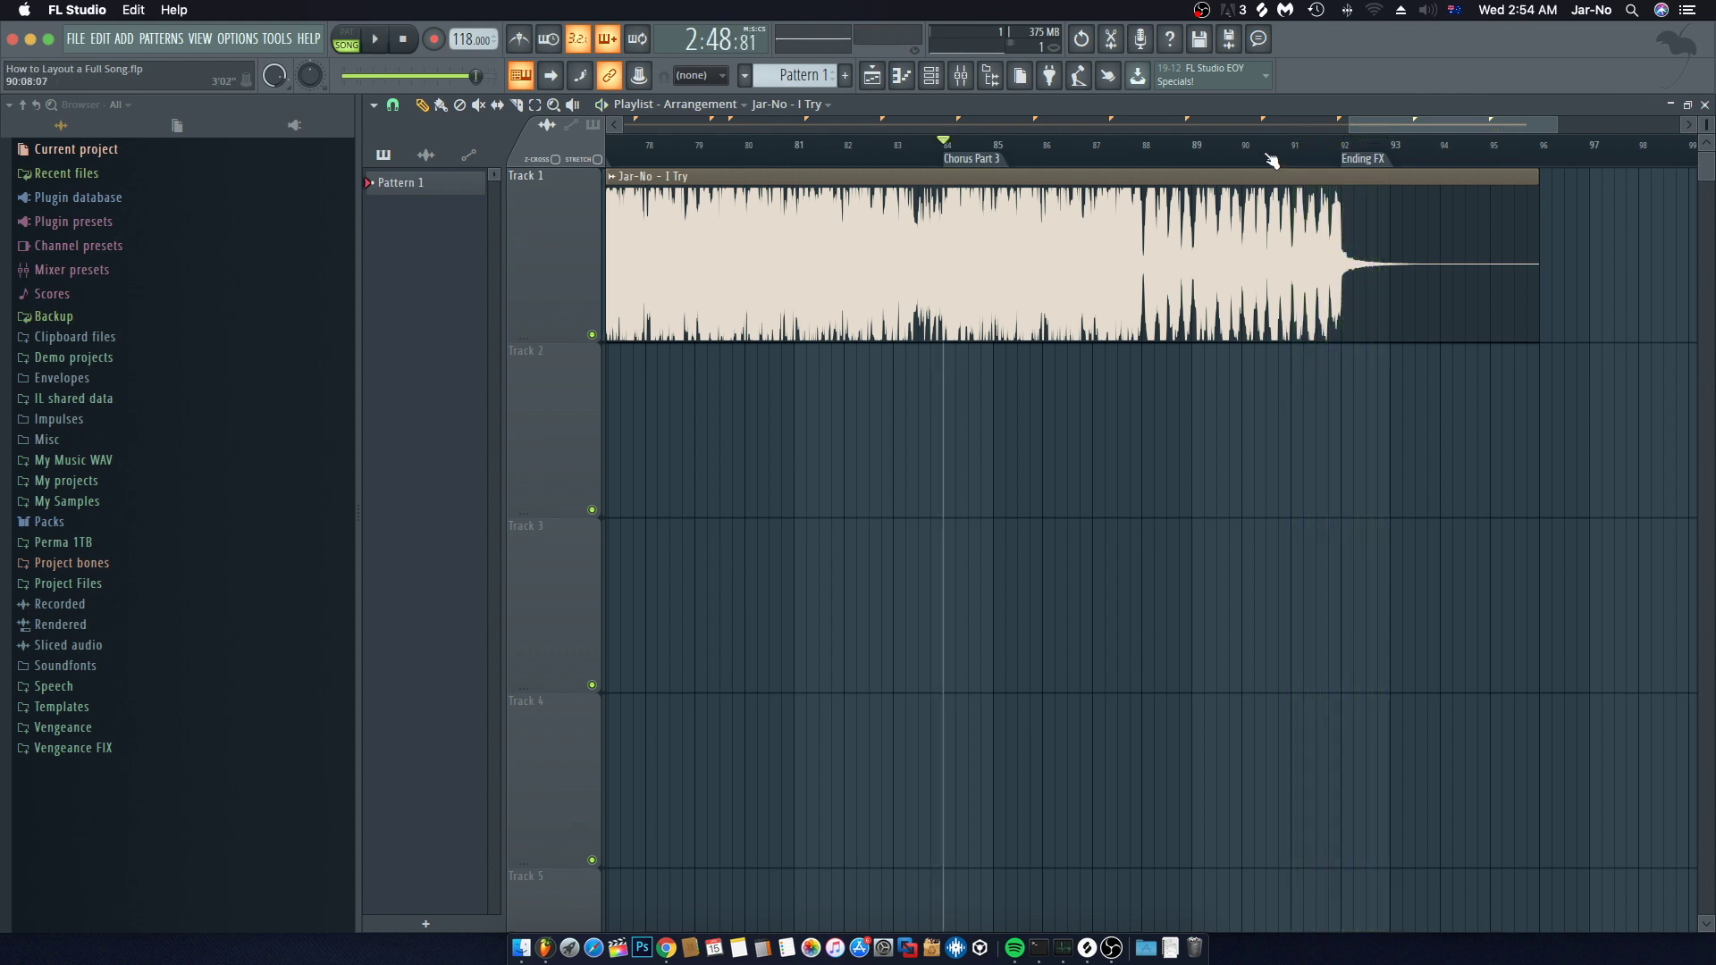
Step: Play the last four bars of Chorus Part 3 from bar 88 through the Ending FX tail, and stop playback
left_click(1146, 146)
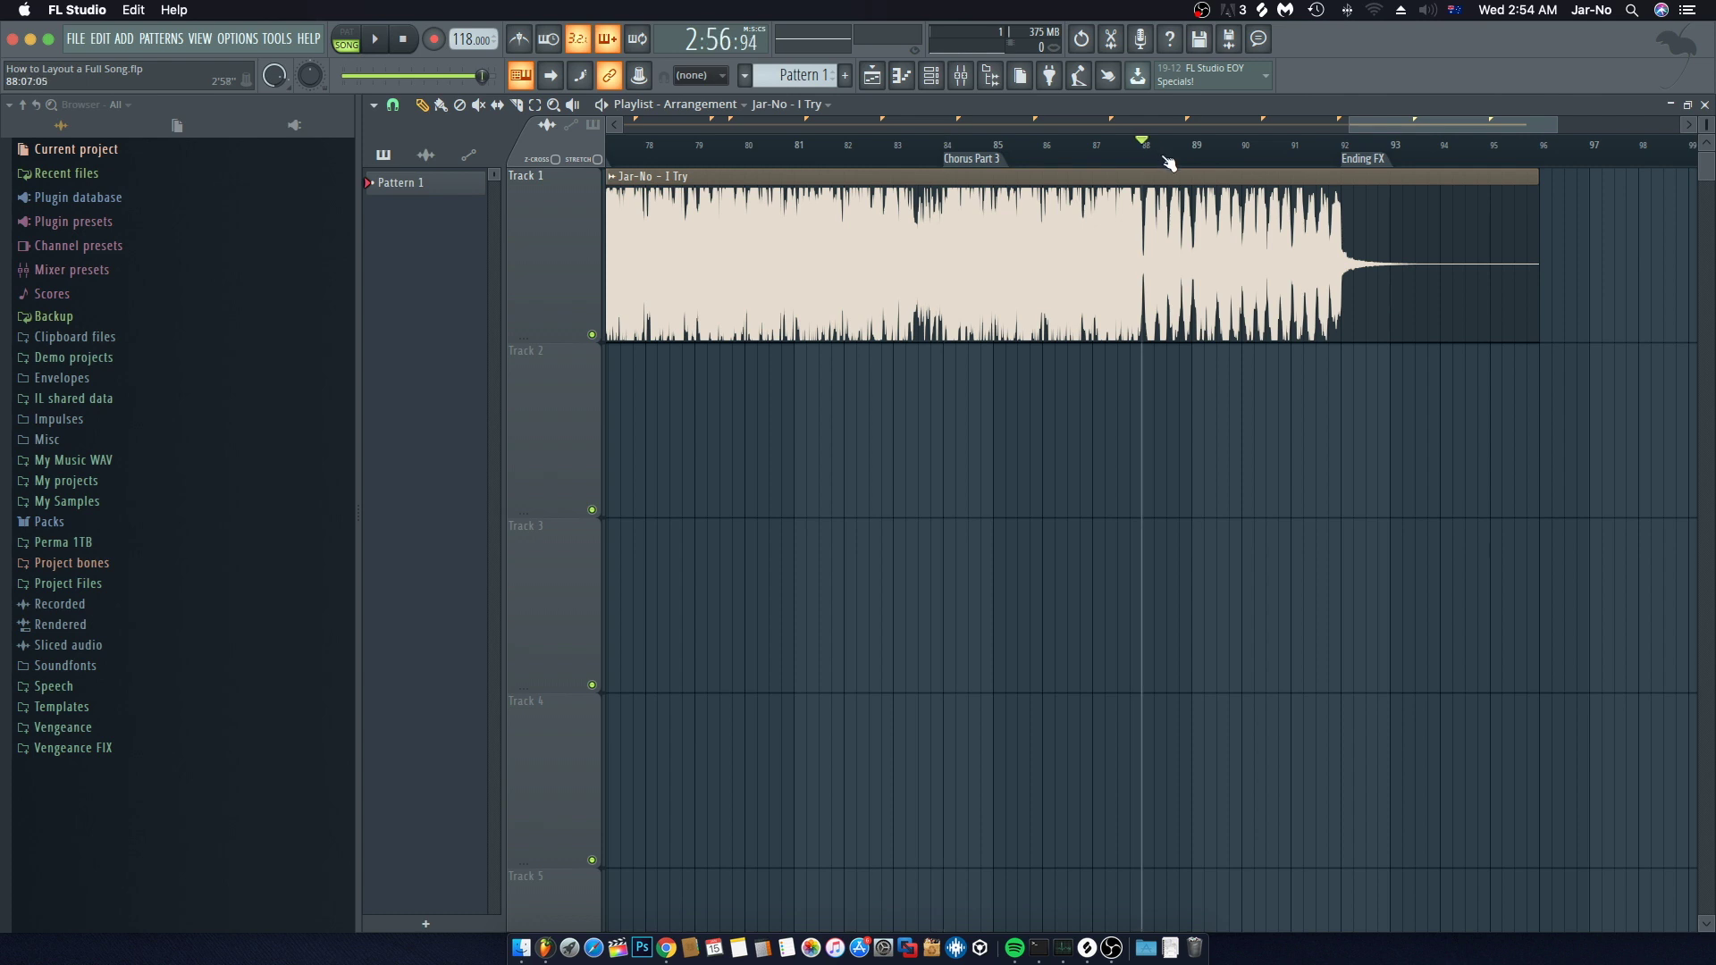
left_click(1319, 150)
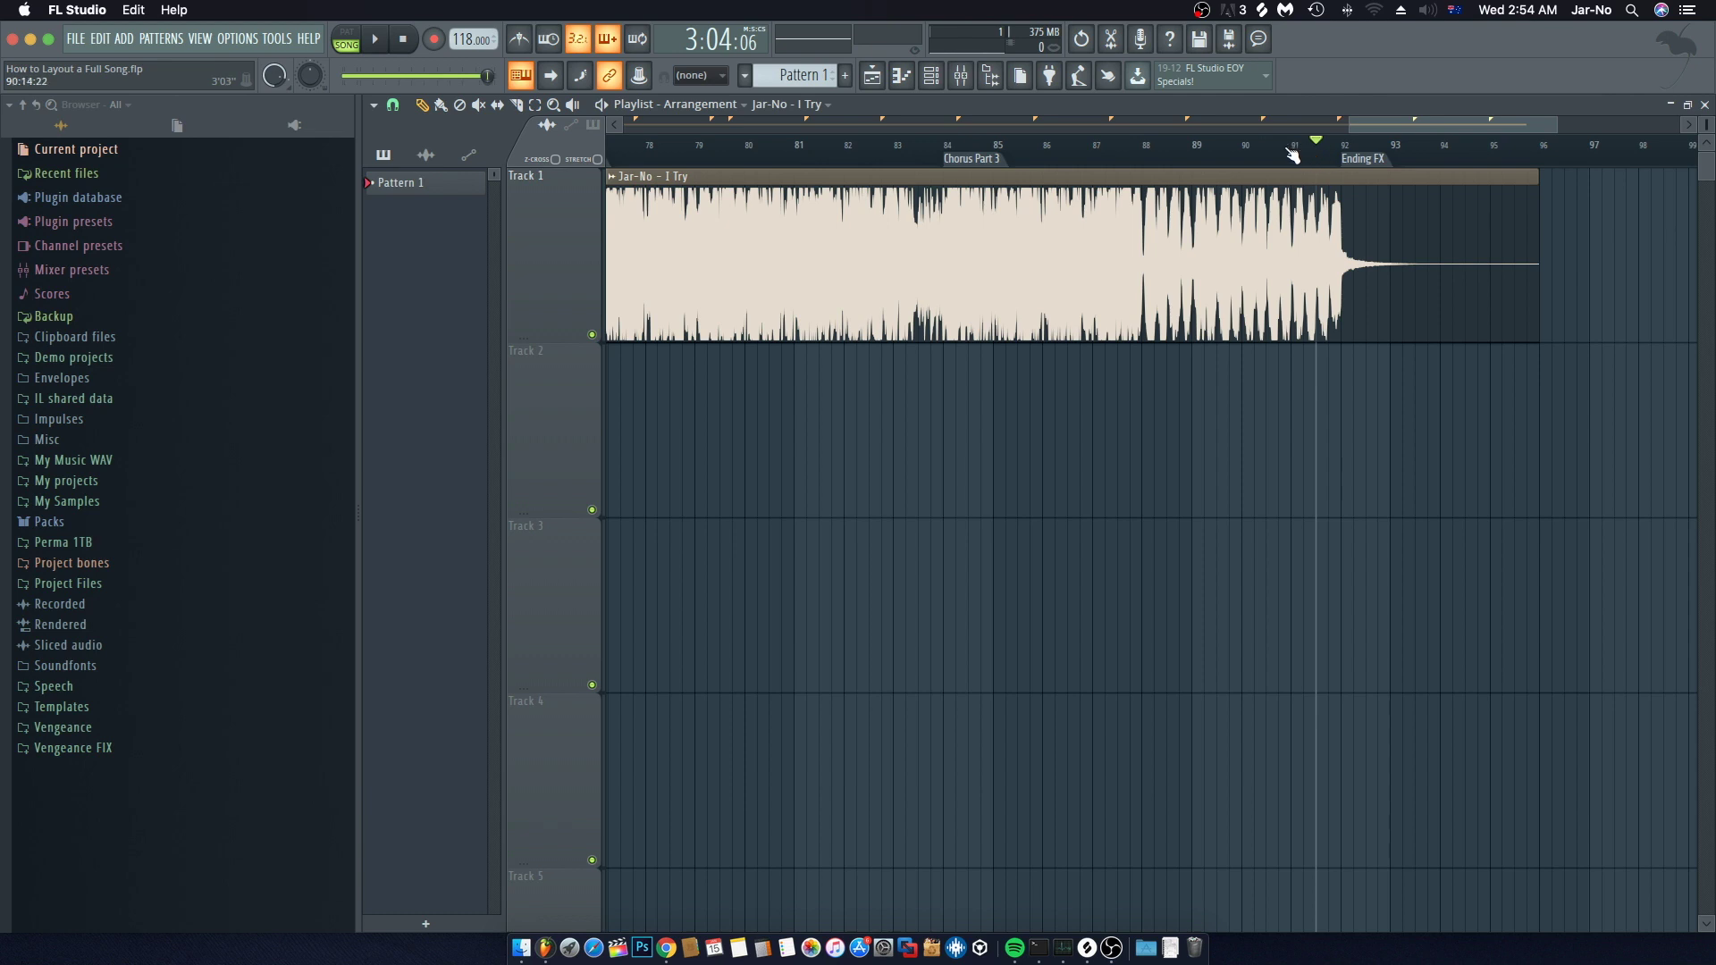
left_click(1146, 146)
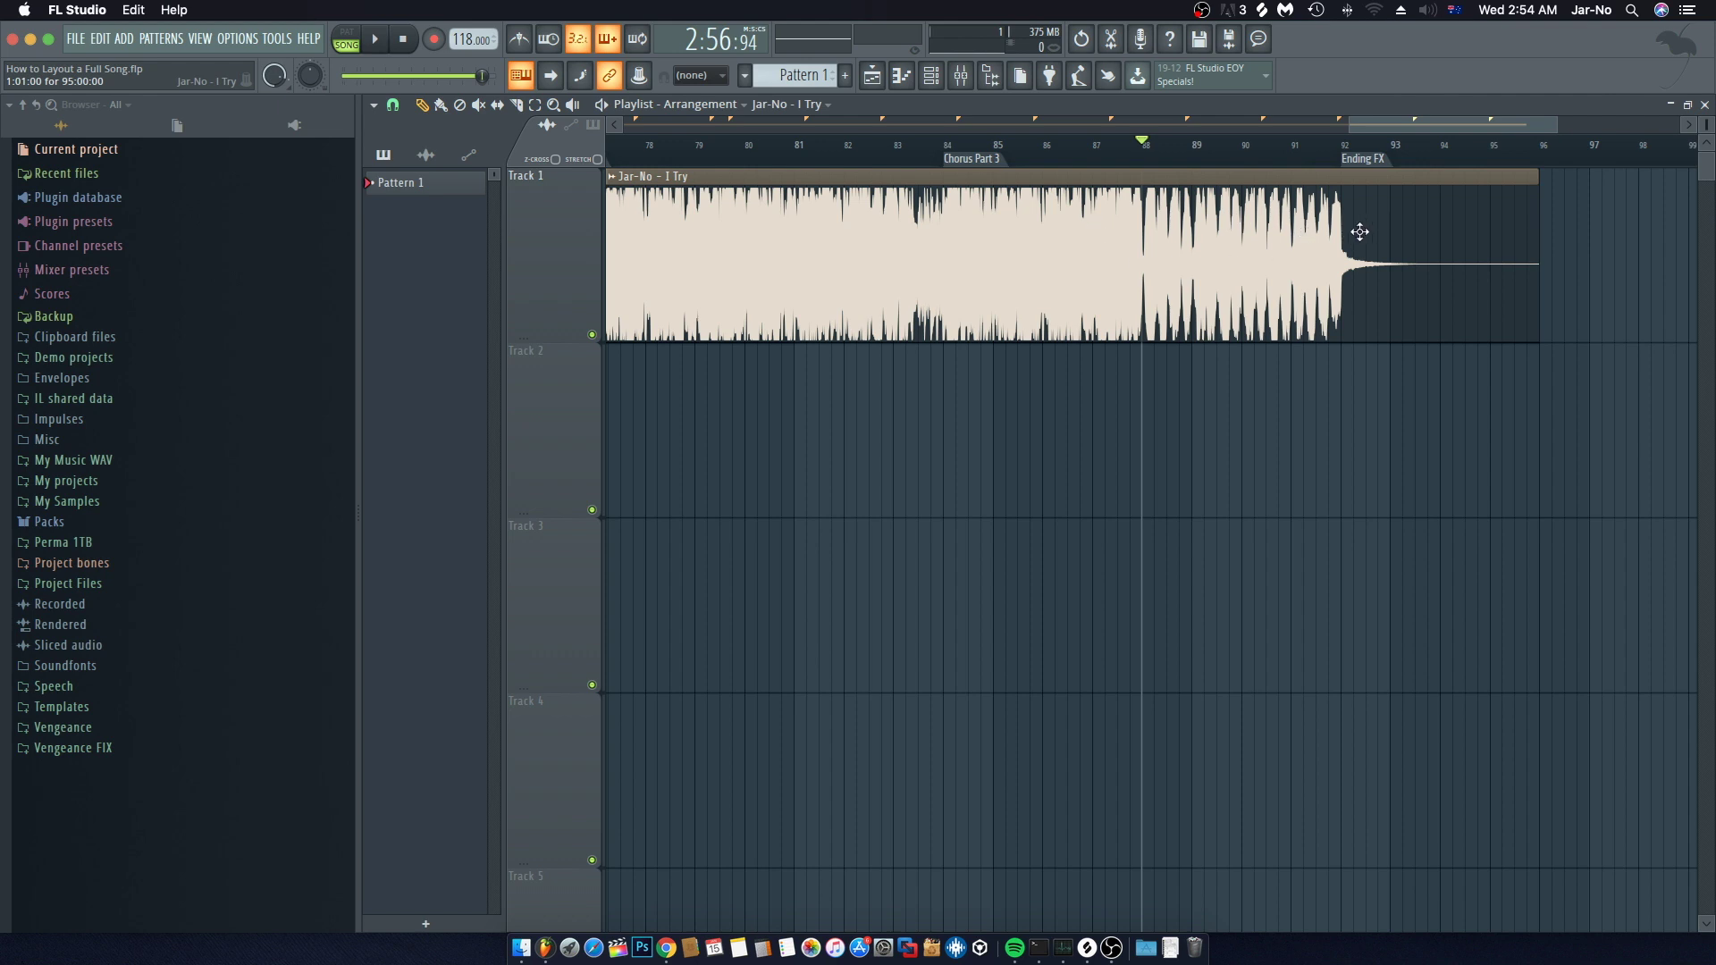
left_click(1293, 144)
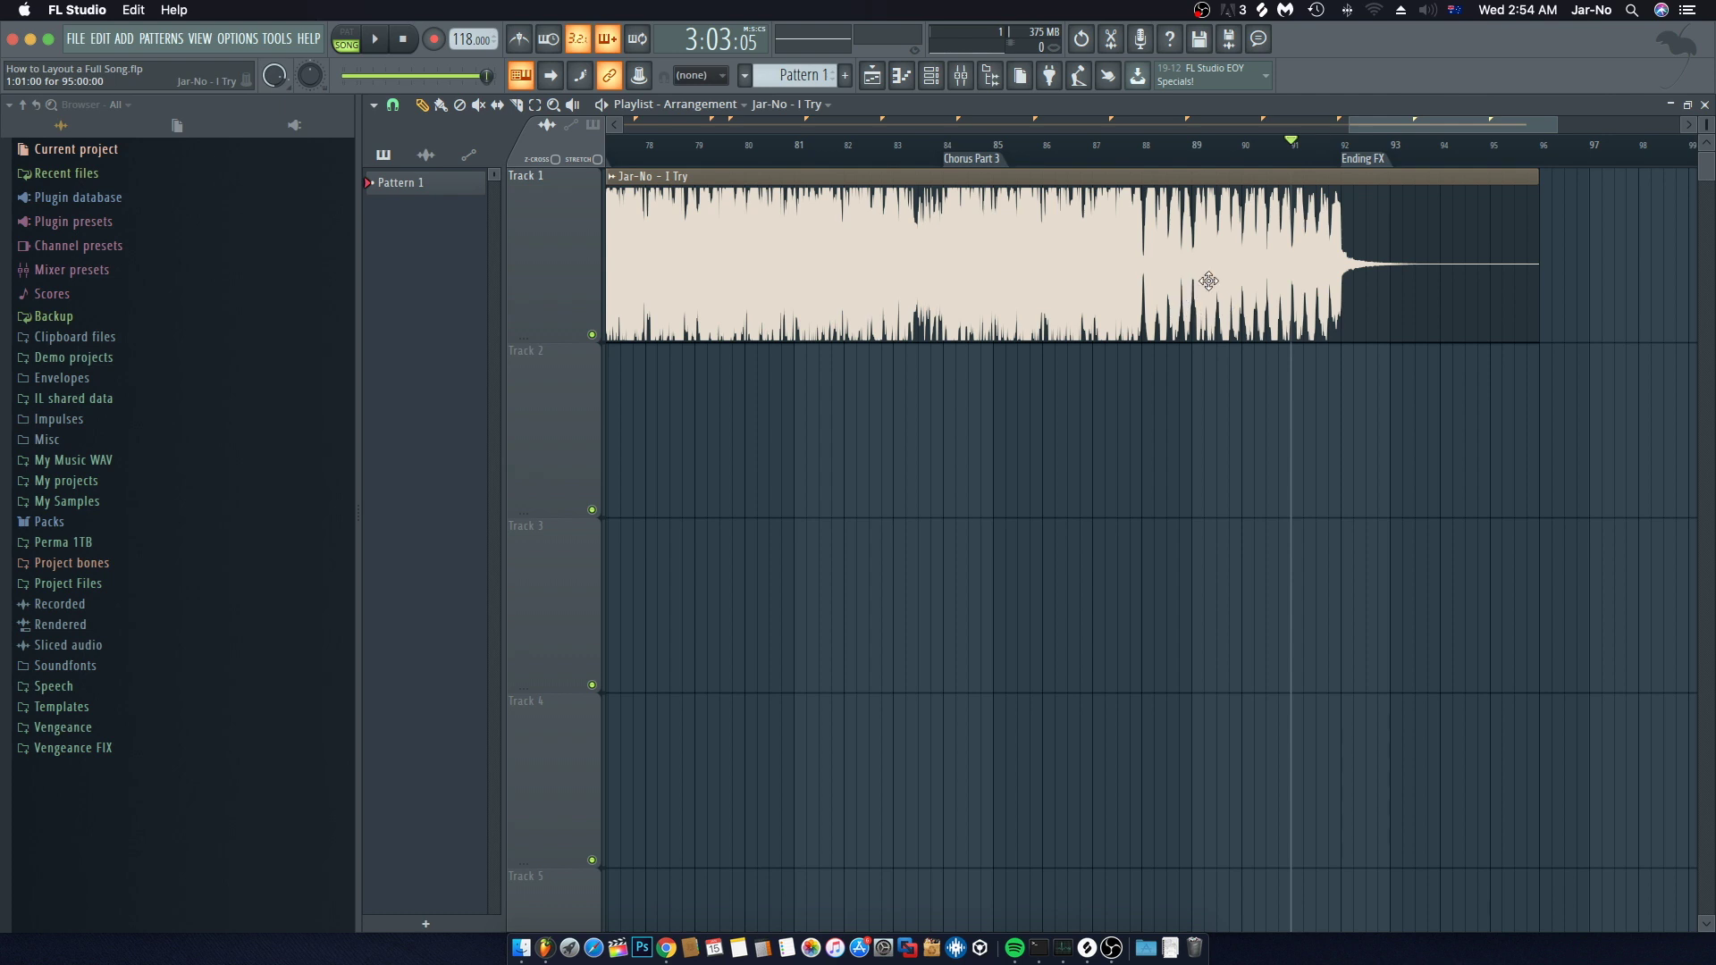
left_click(1145, 144)
key("space")
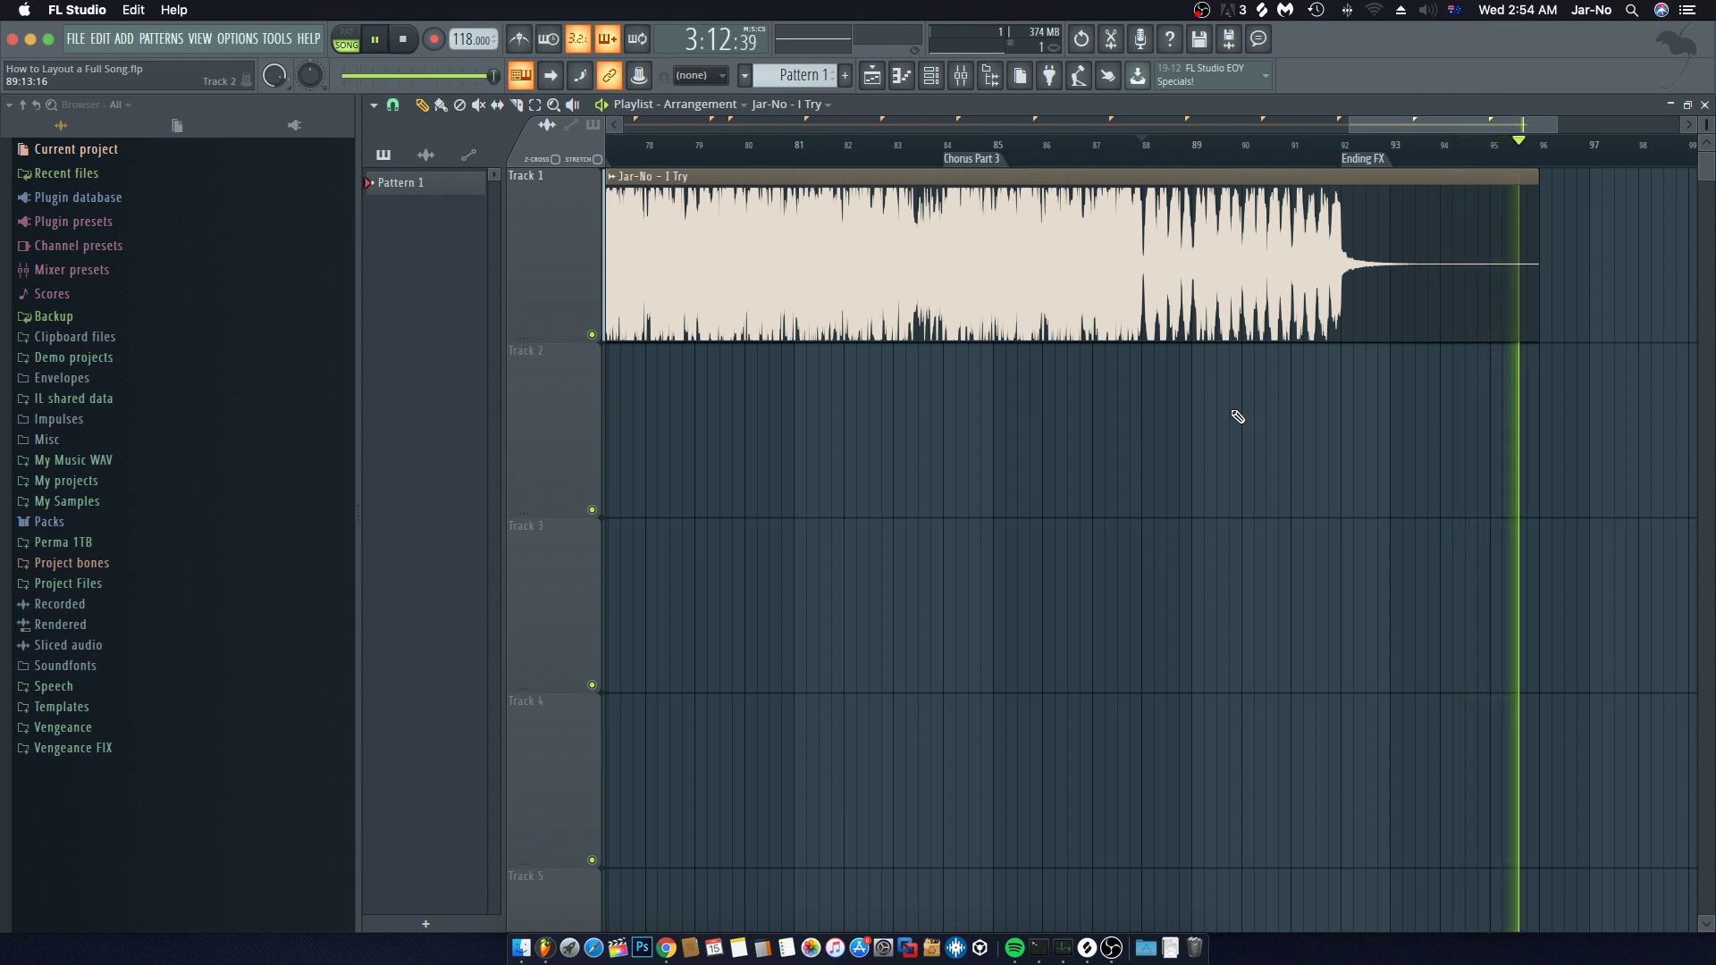
key("space")
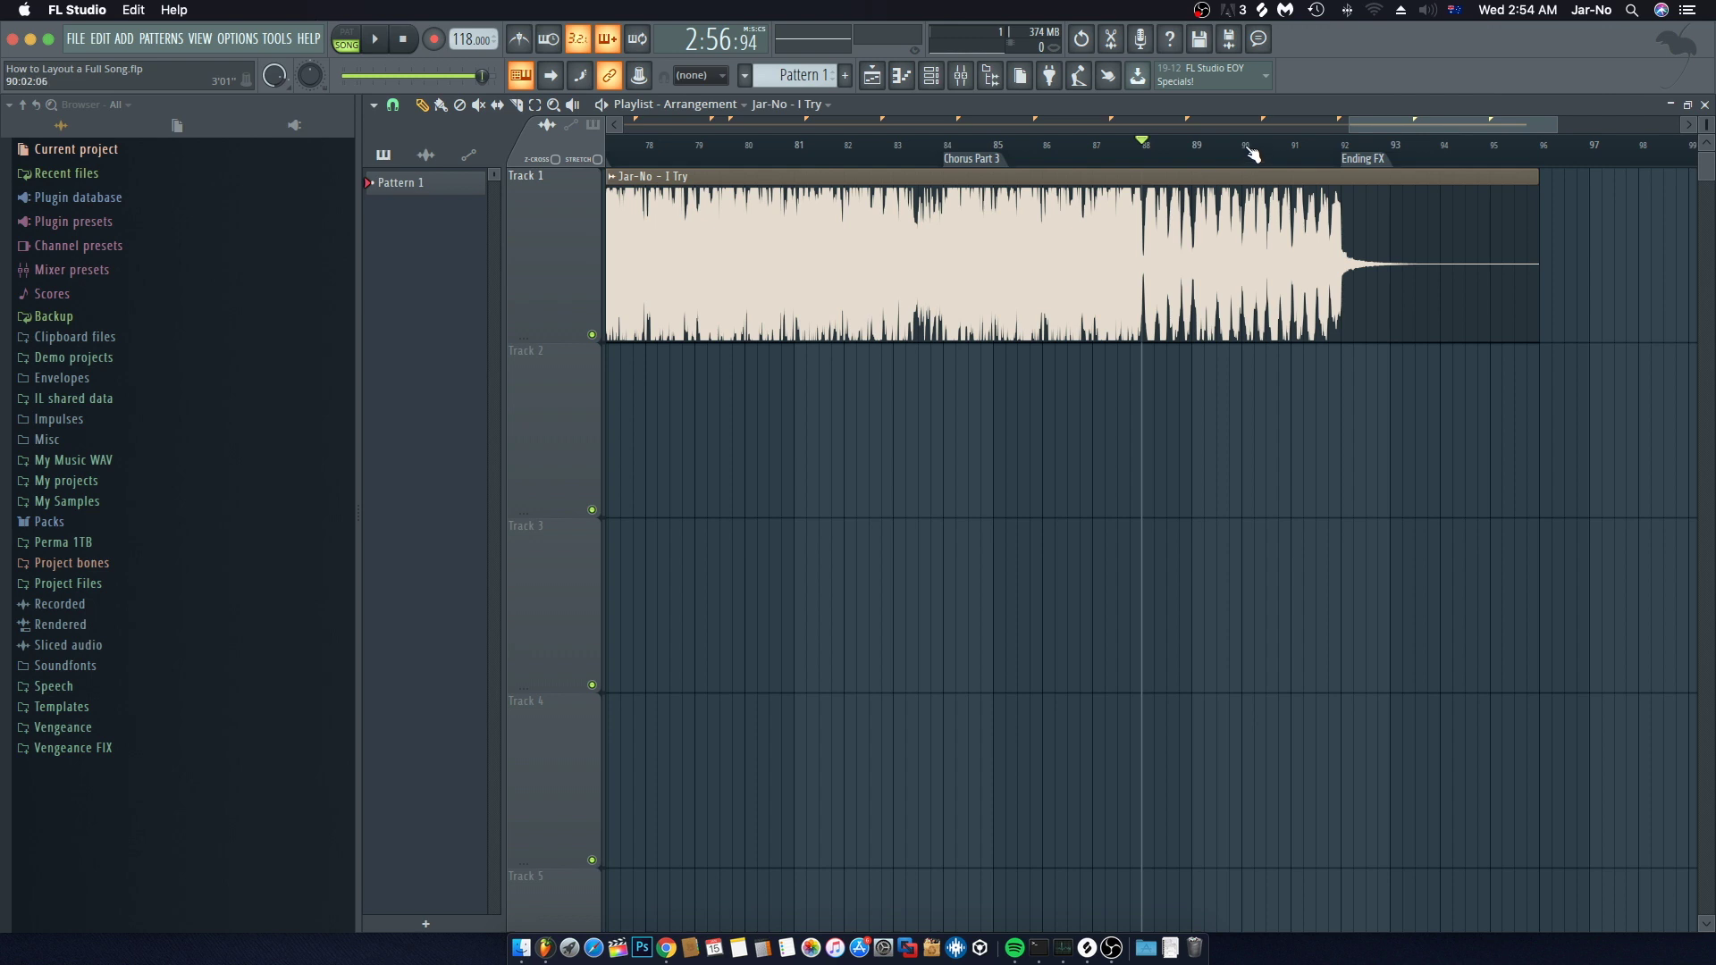
Step: Review the whole marked arrangement, save the changes to How to Layout a Full Song.flp, and start a new empty project
scroll(1253, 155, "down", 3)
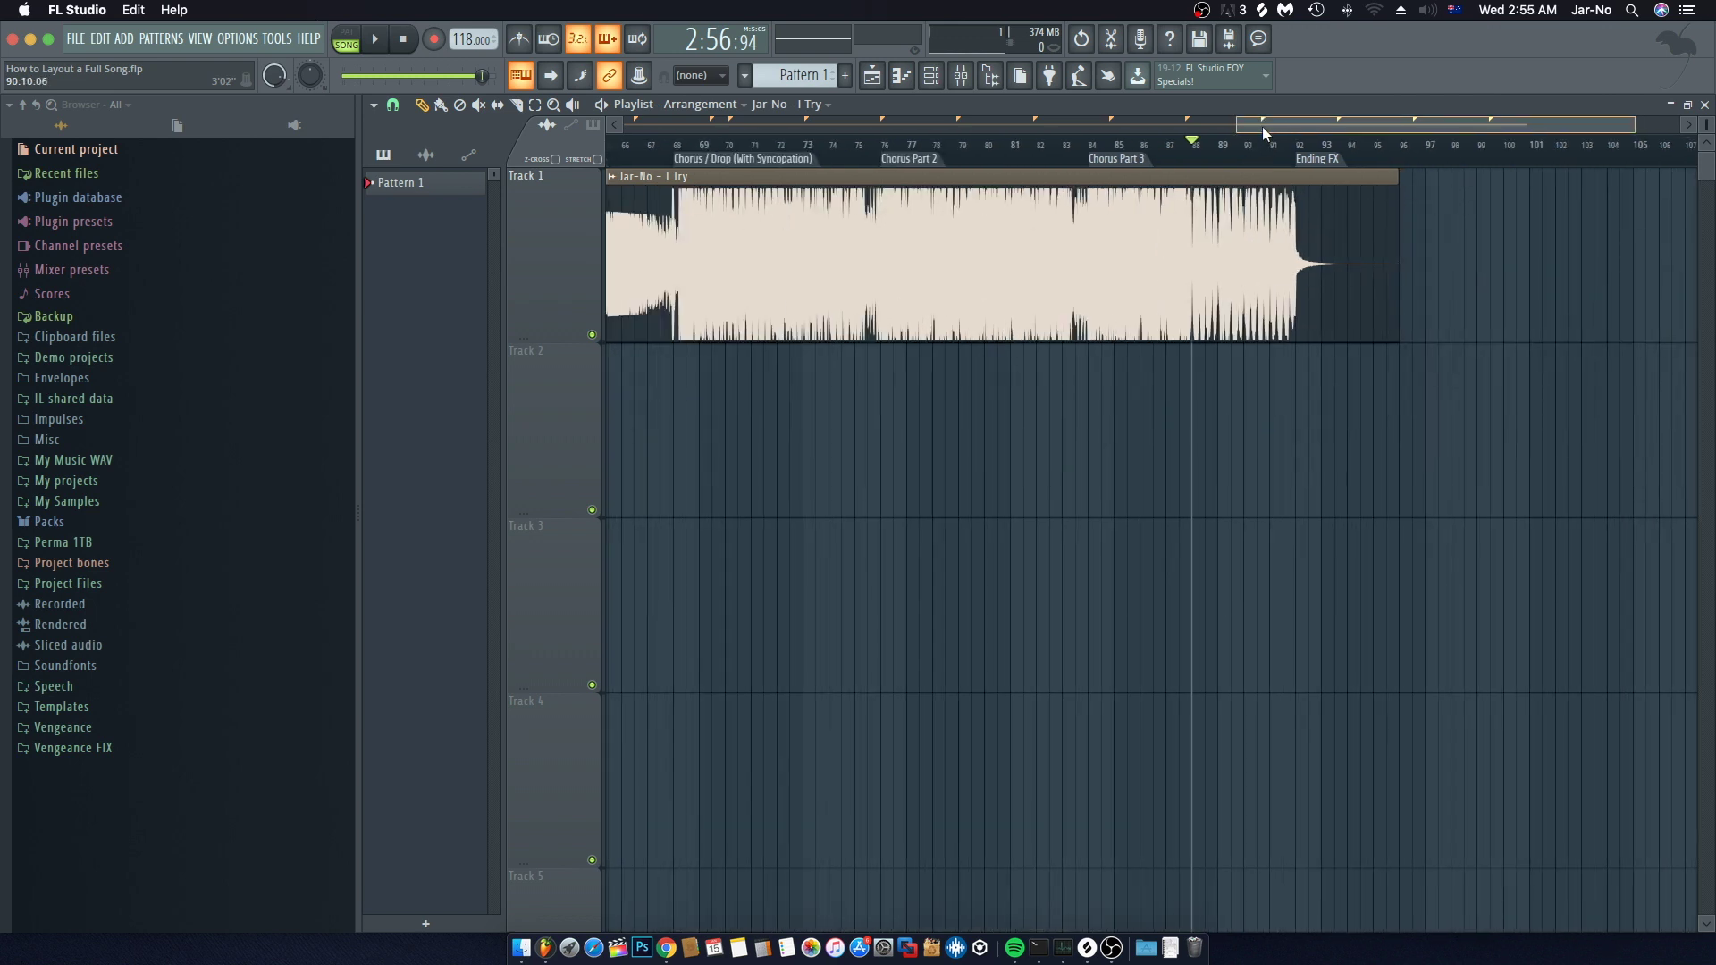
left_click_drag(1262, 126, 636, 126)
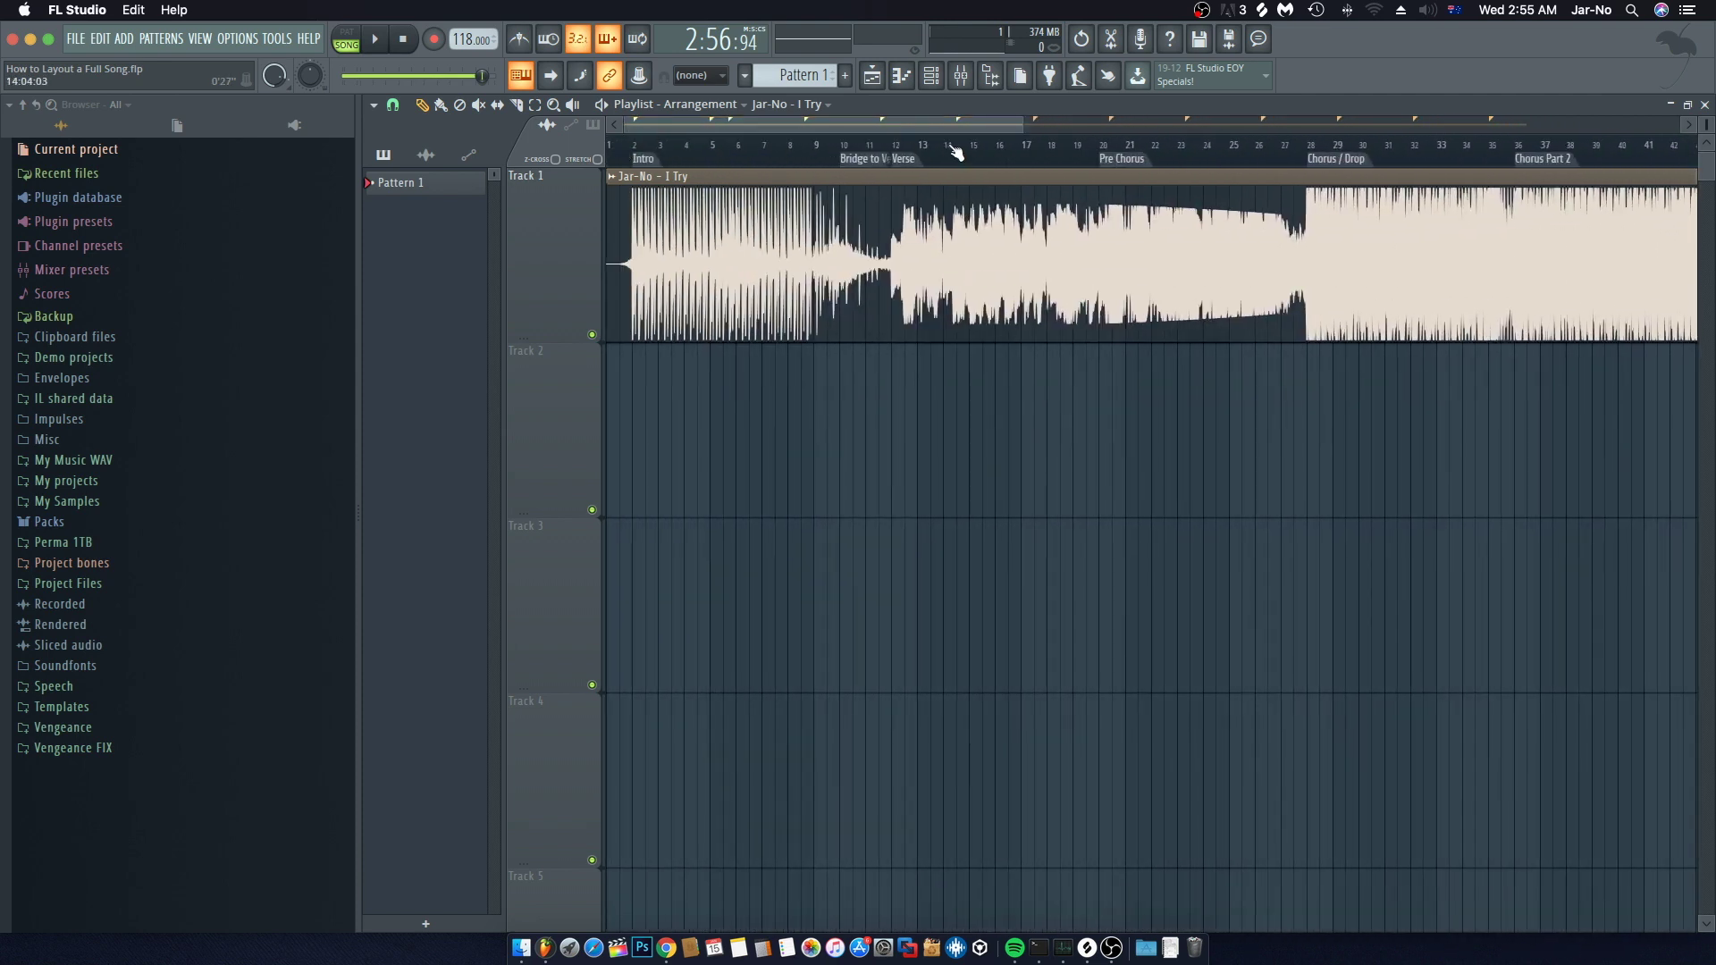
scroll(955, 152, "down", 5)
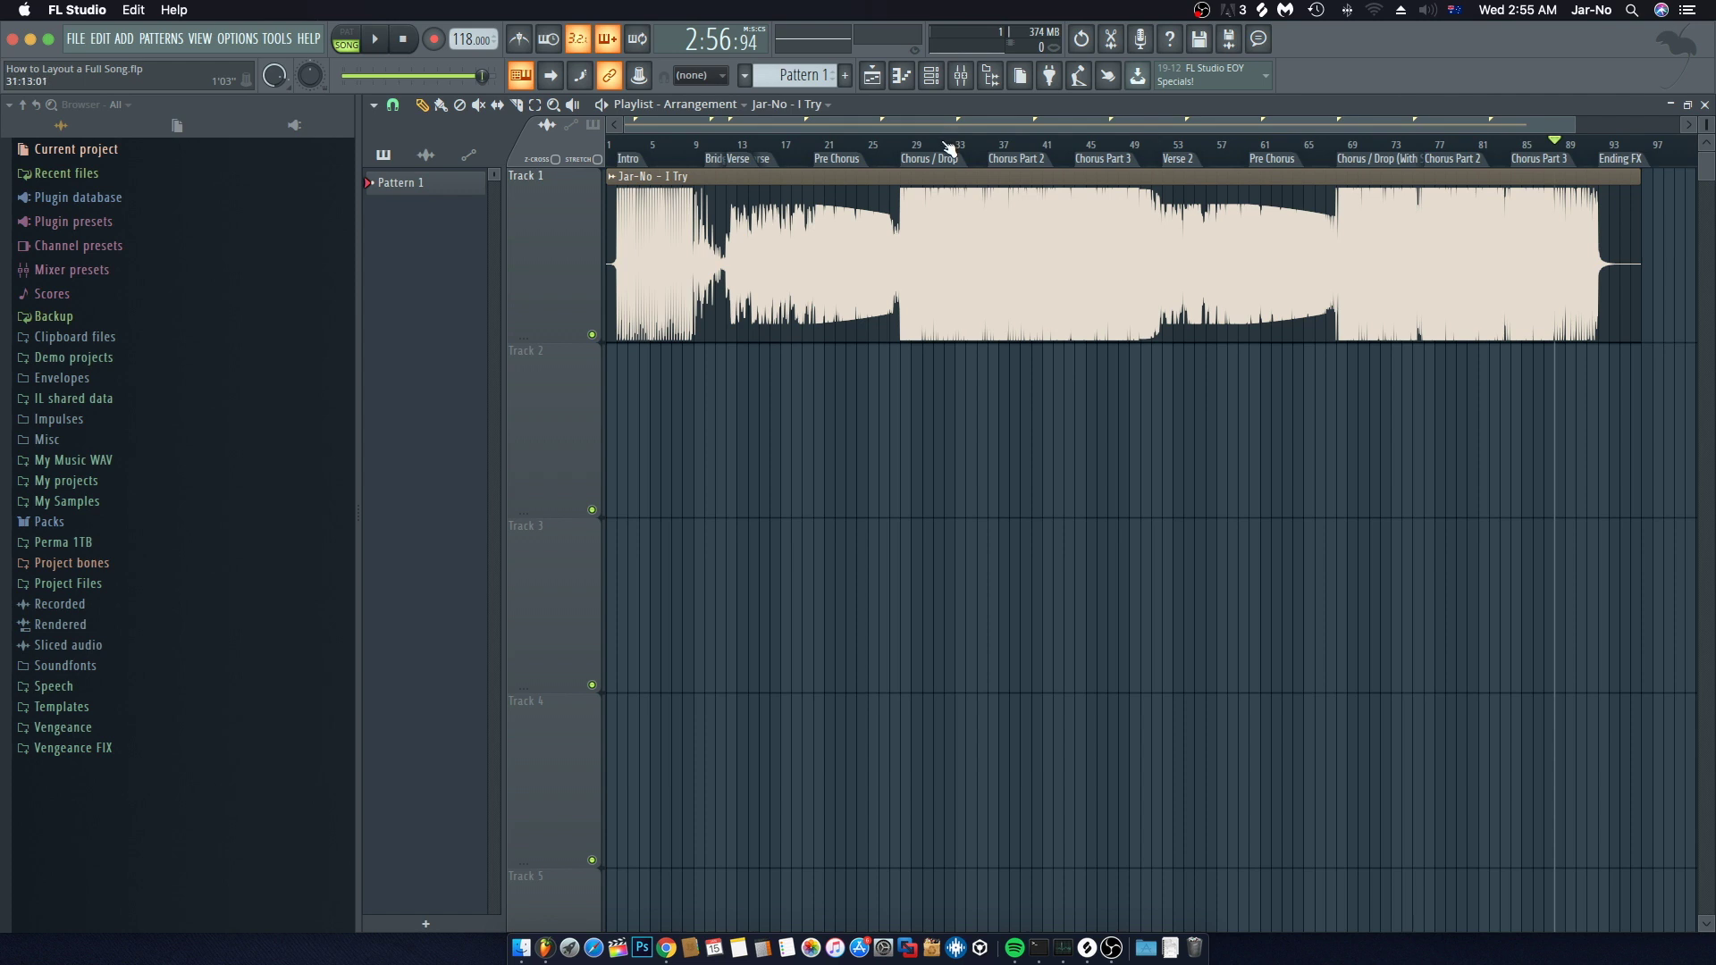
left_click(86, 42)
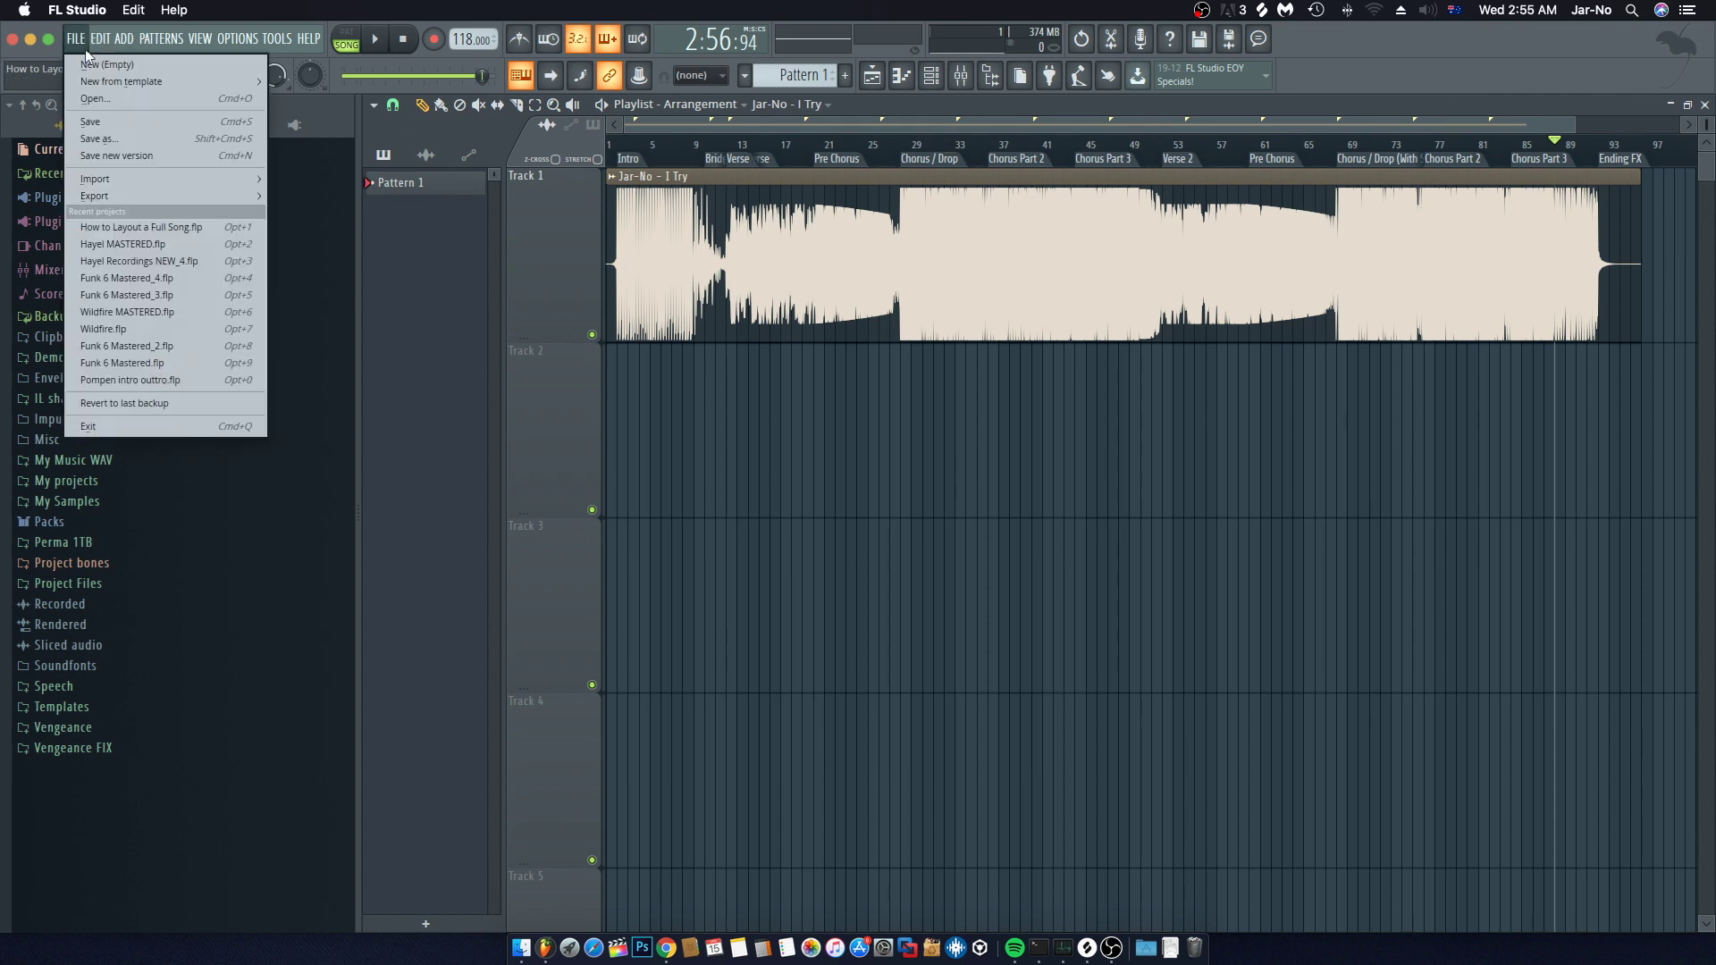
left_click(88, 64)
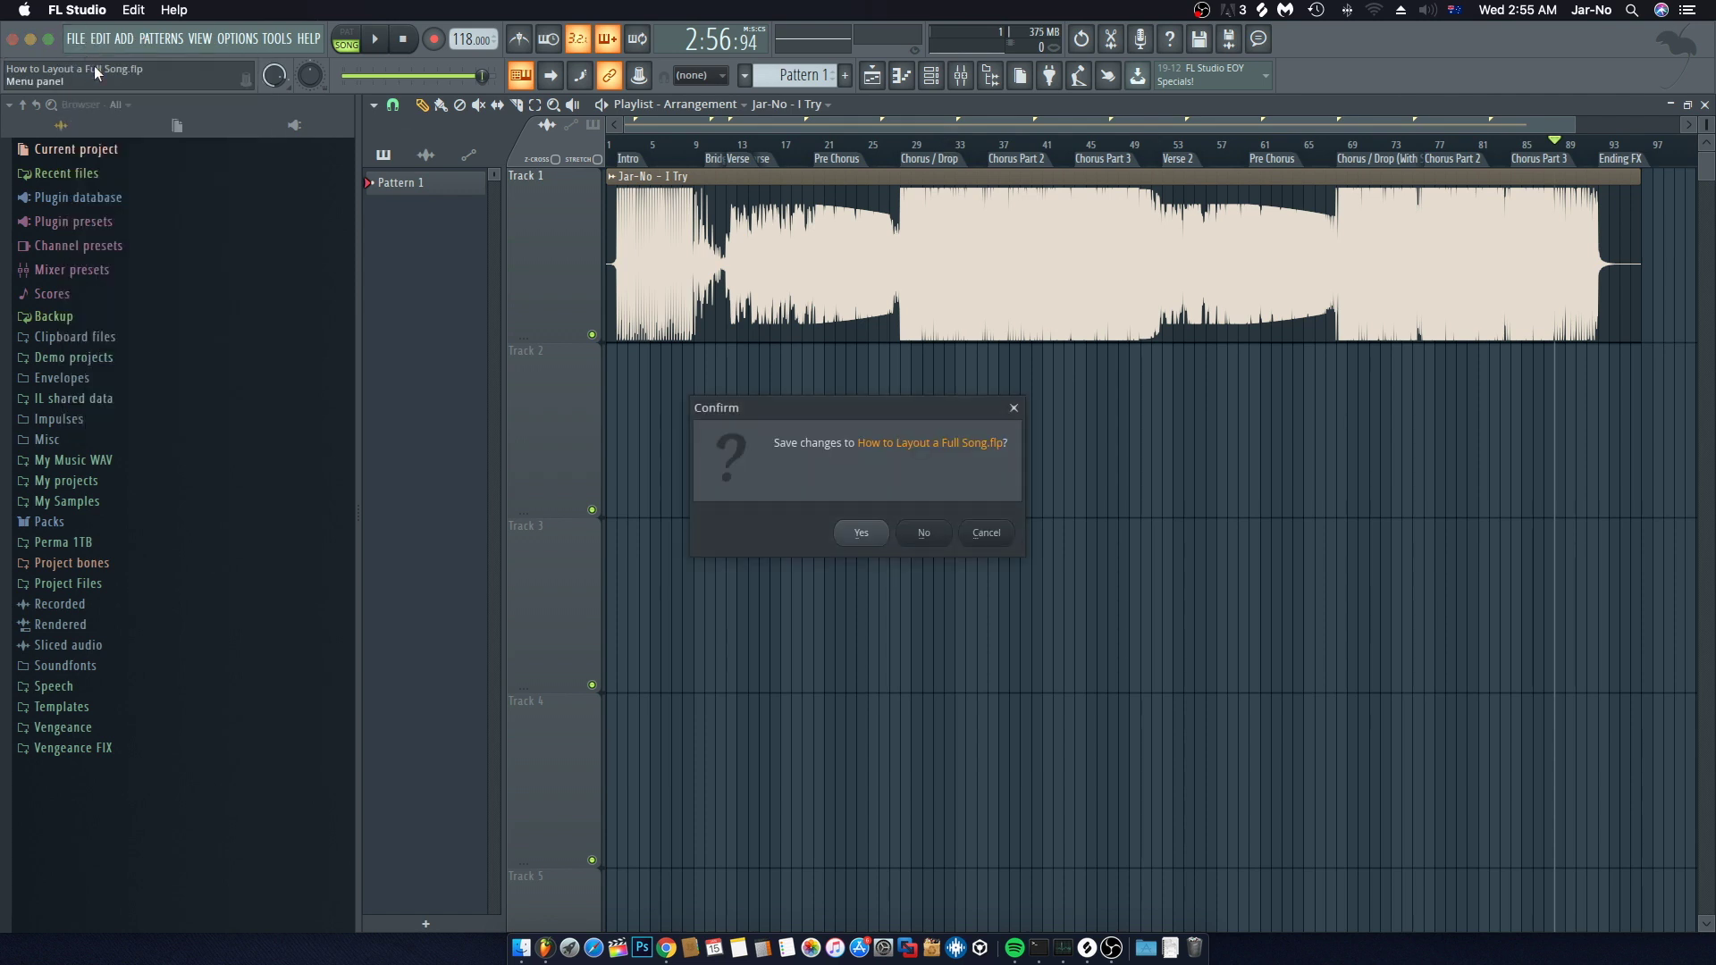
left_click(863, 536)
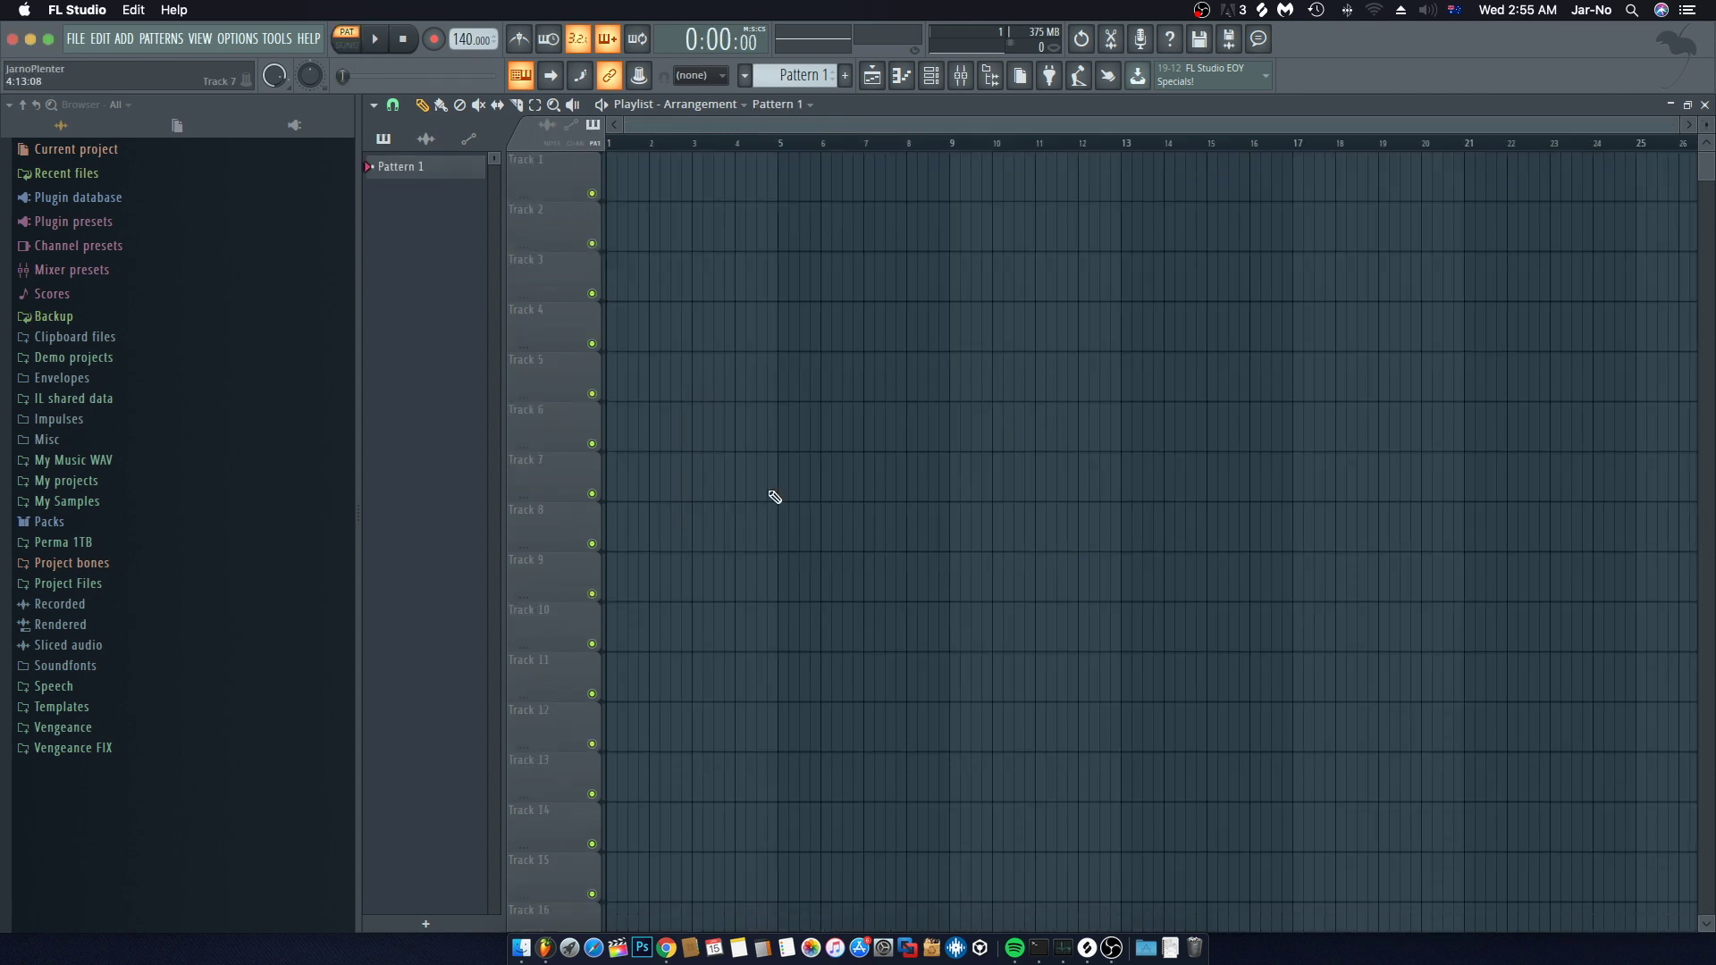
Step: Place the audio file Jar-No - House ID 1 from the My Music WAV folder at the start of Track 1
left_click(108, 461)
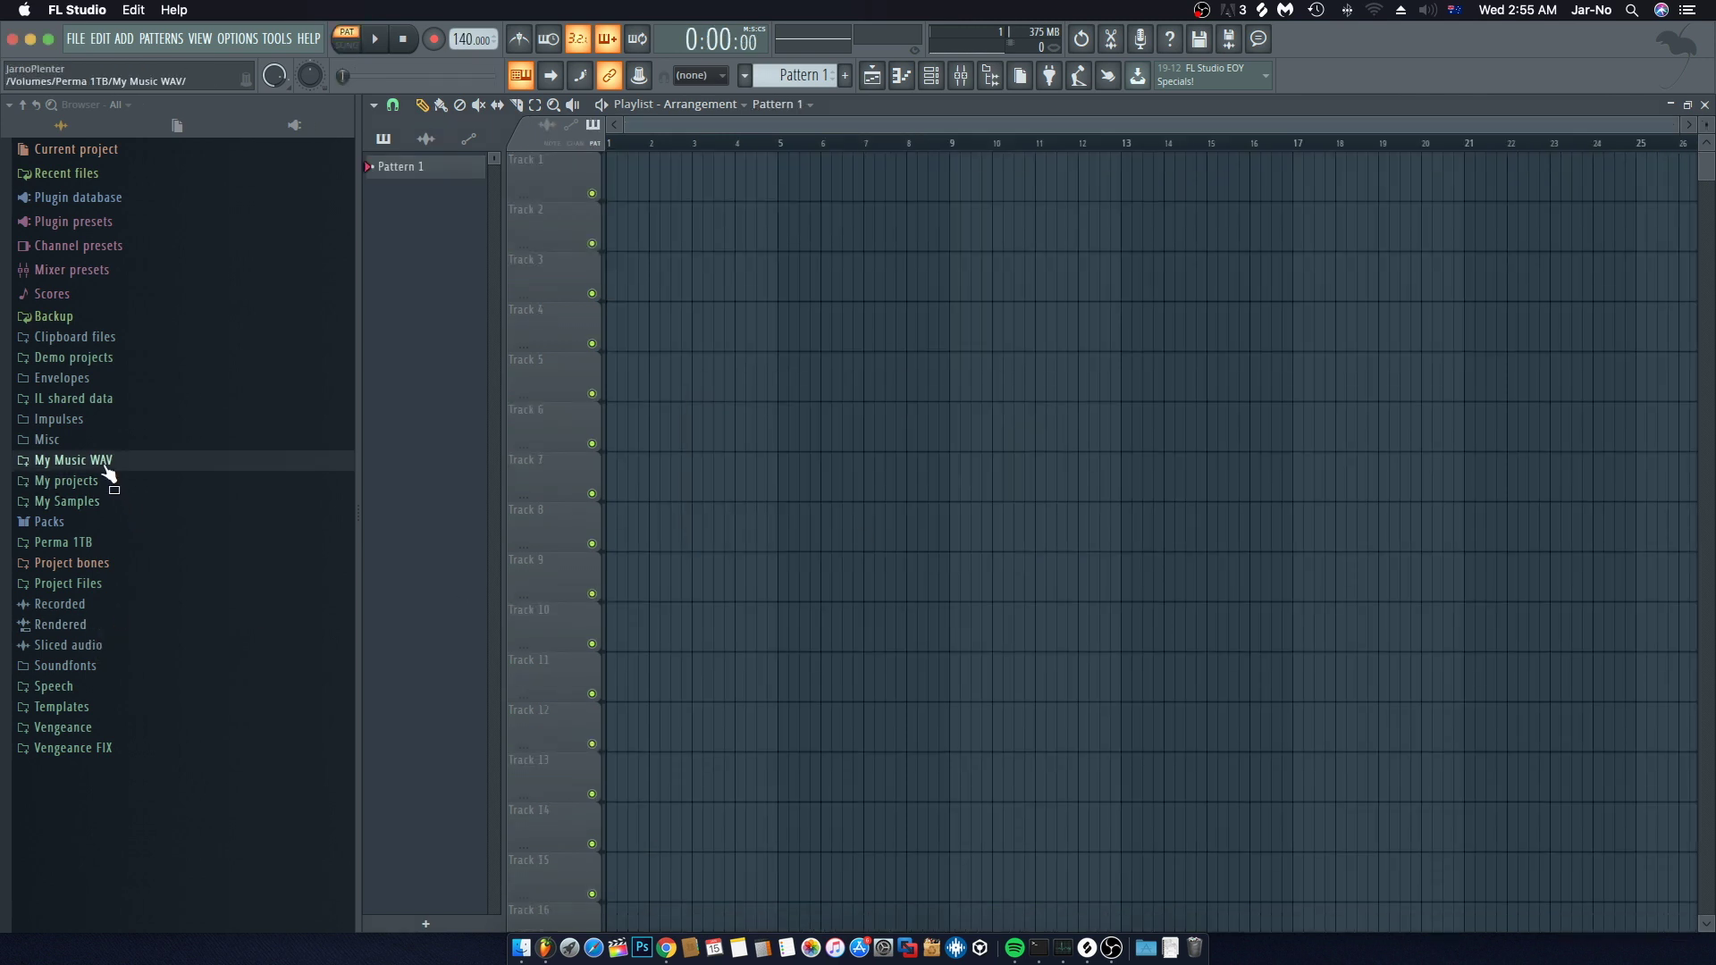
scroll(140, 679, "down", 15)
scroll(141, 679, "down", 3)
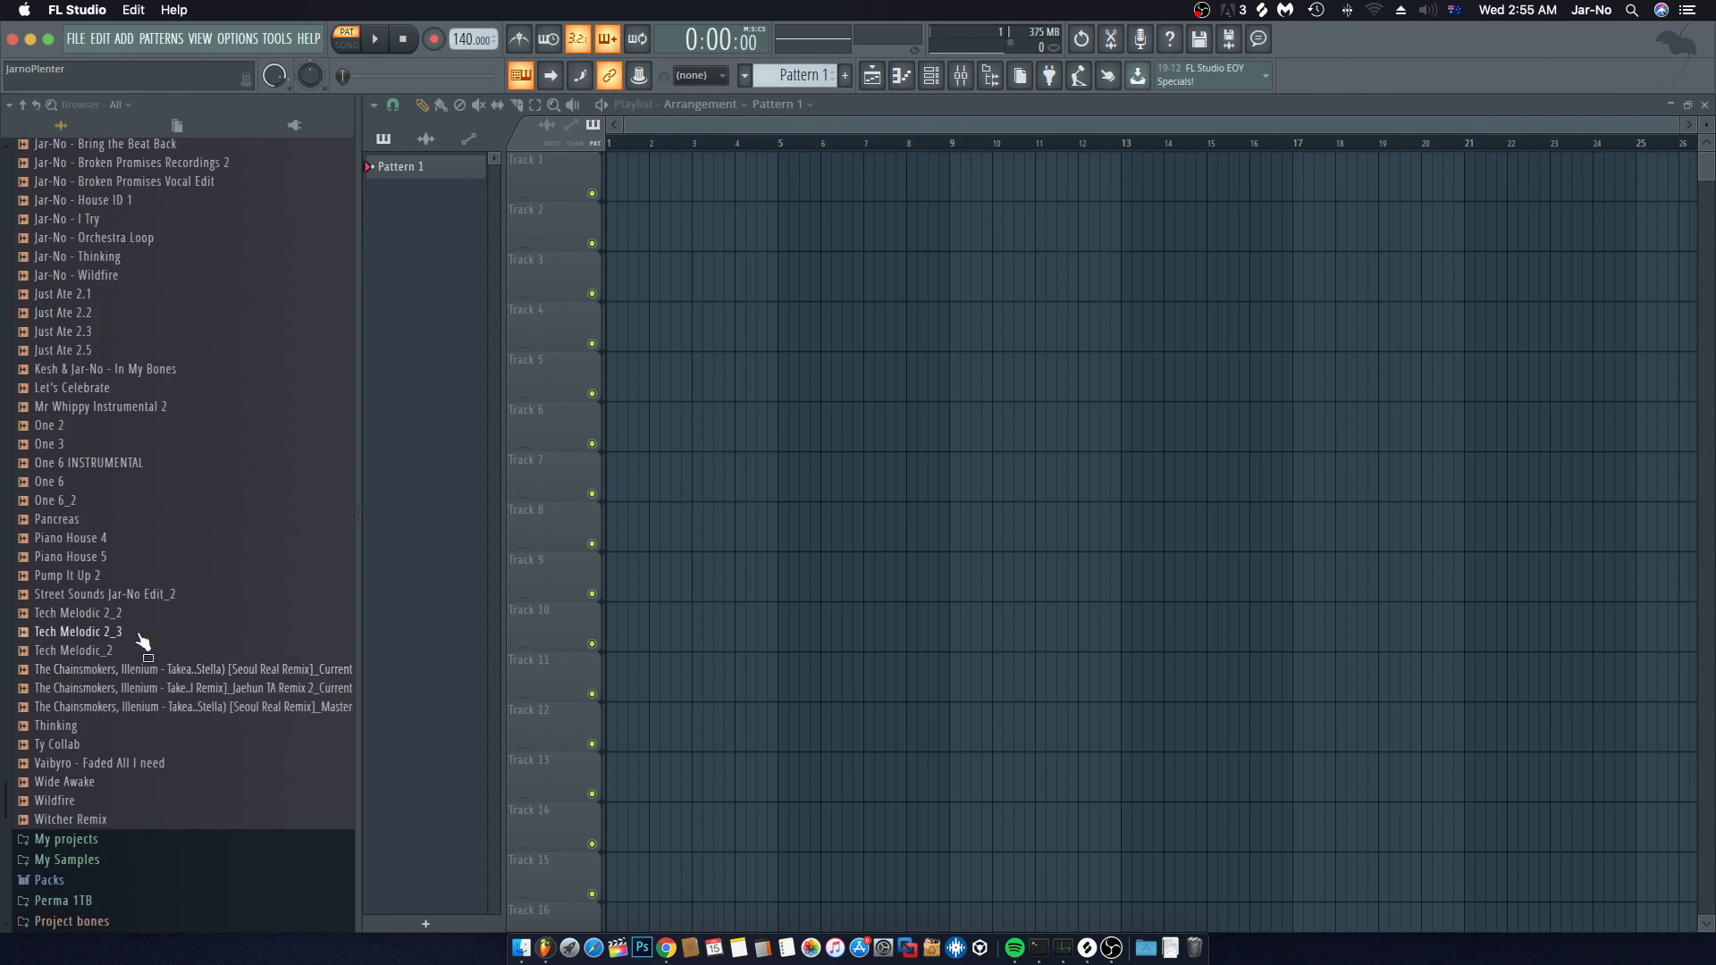
scroll(141, 634, "up", 20)
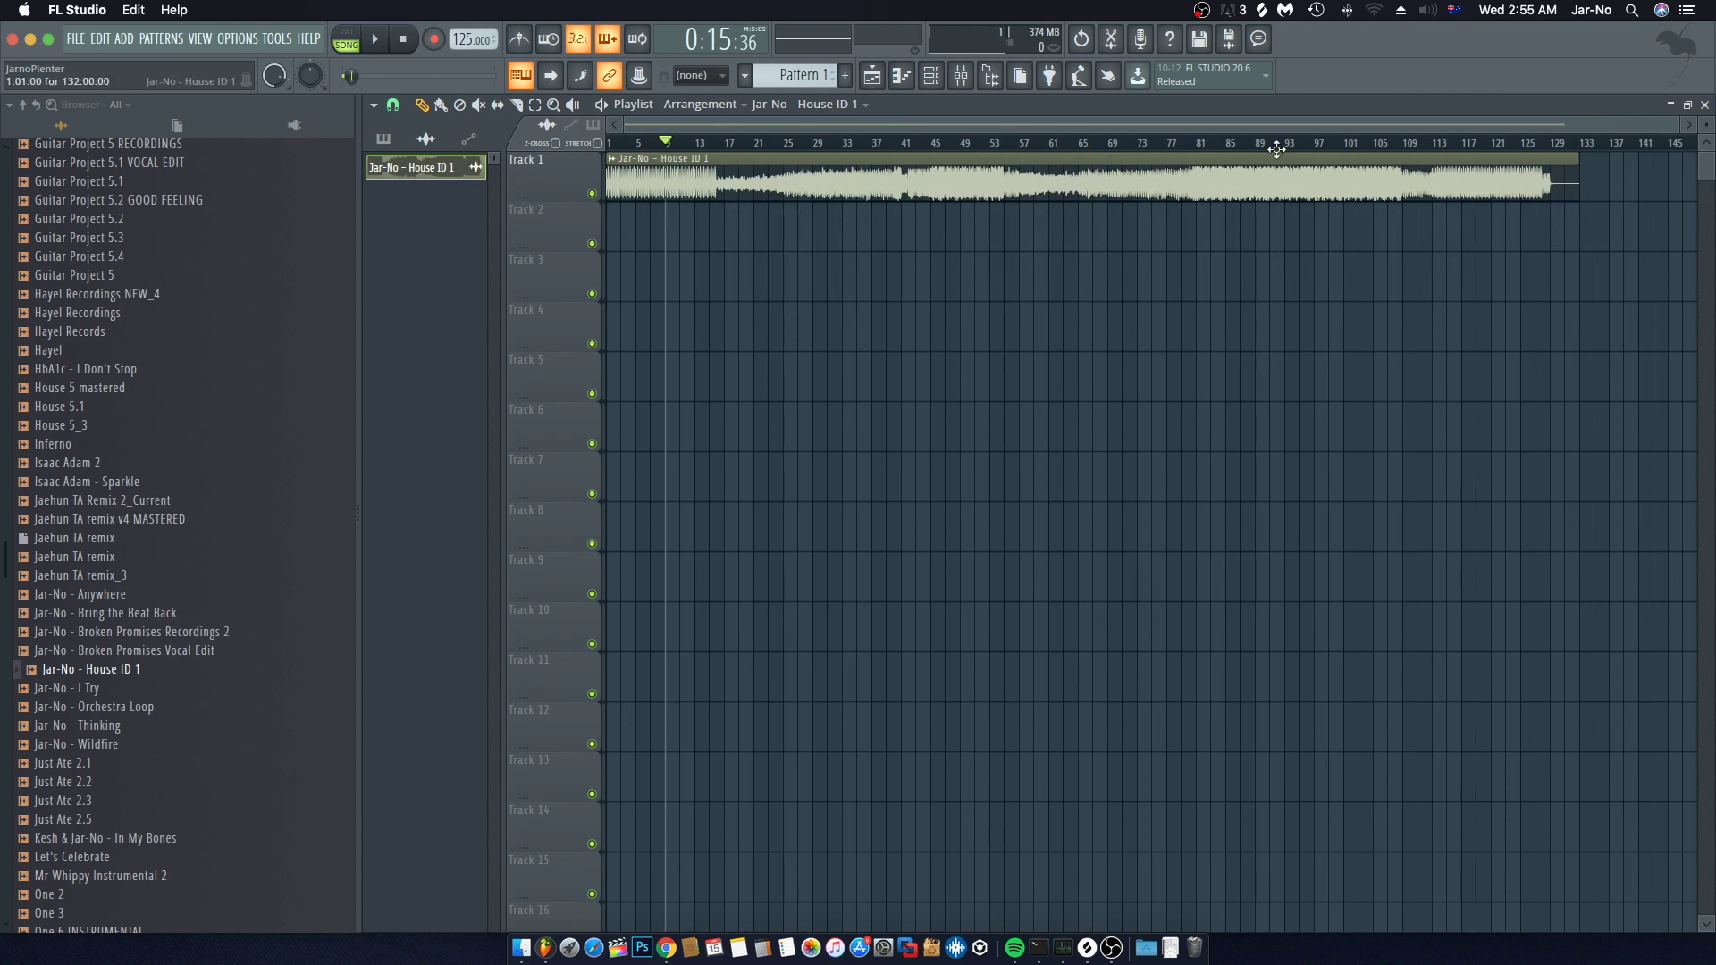
Step: Add a time marker named Intro at bar 1, the very start of the House ID 1 clip
scroll(1708, 119, "up", 4)
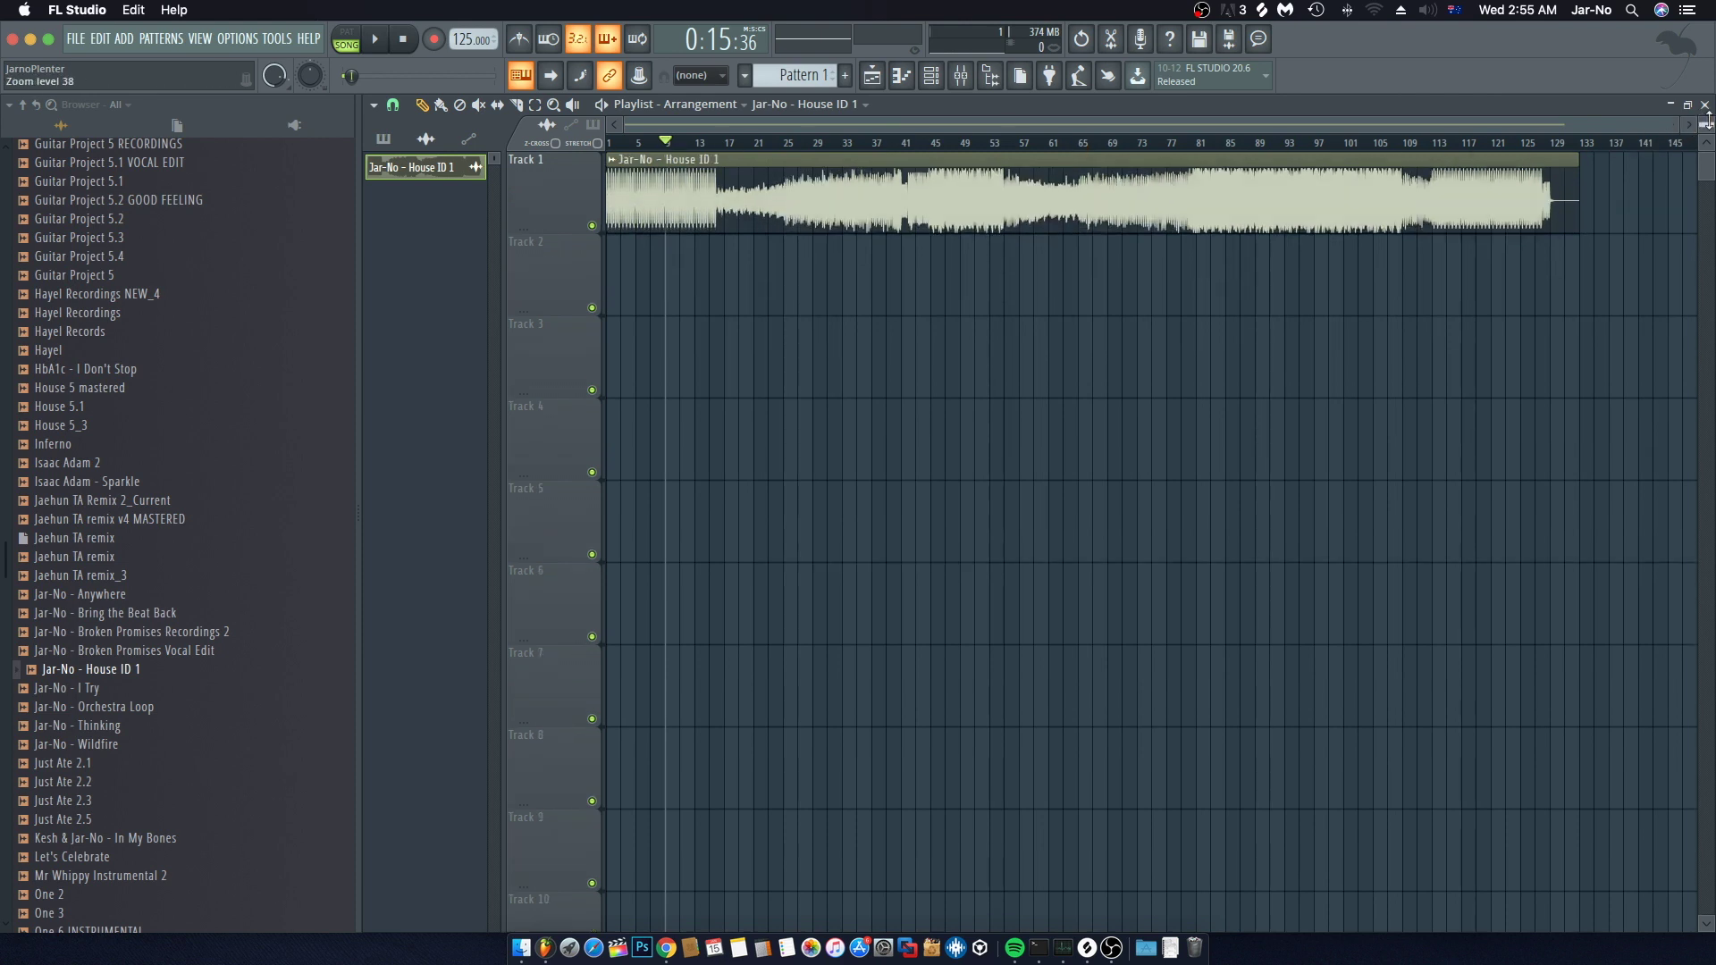
scroll(1708, 119, "up", 1)
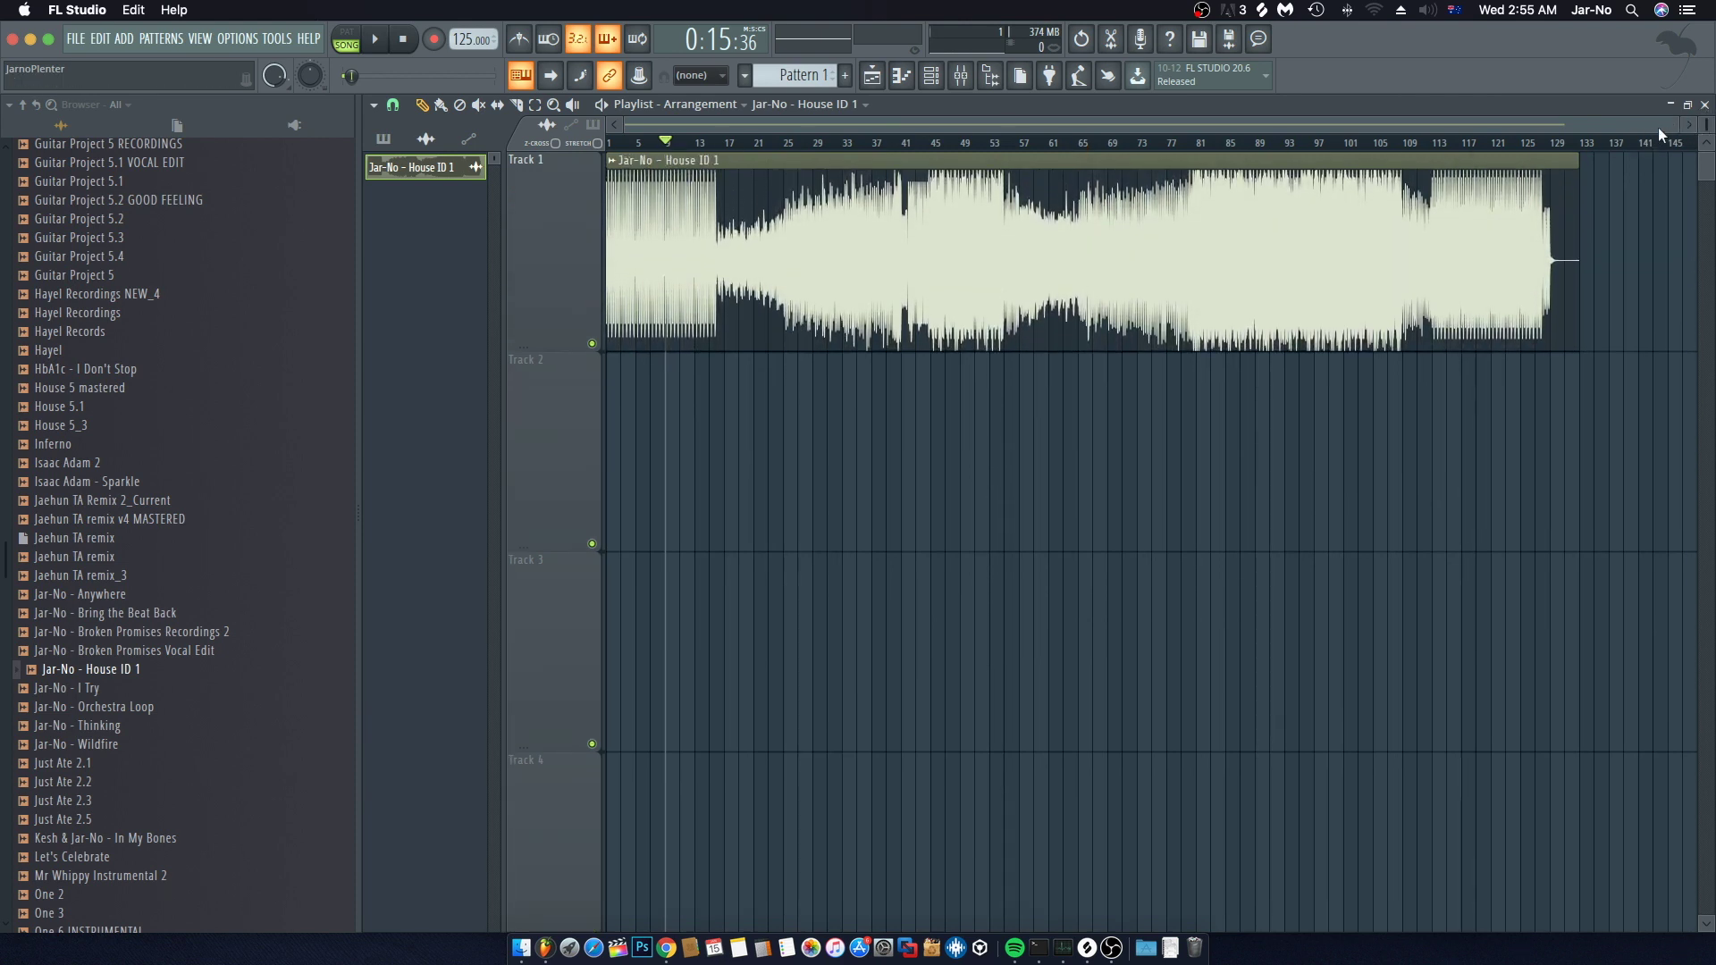
left_click_drag(1673, 132, 1555, 154)
left_click(611, 146)
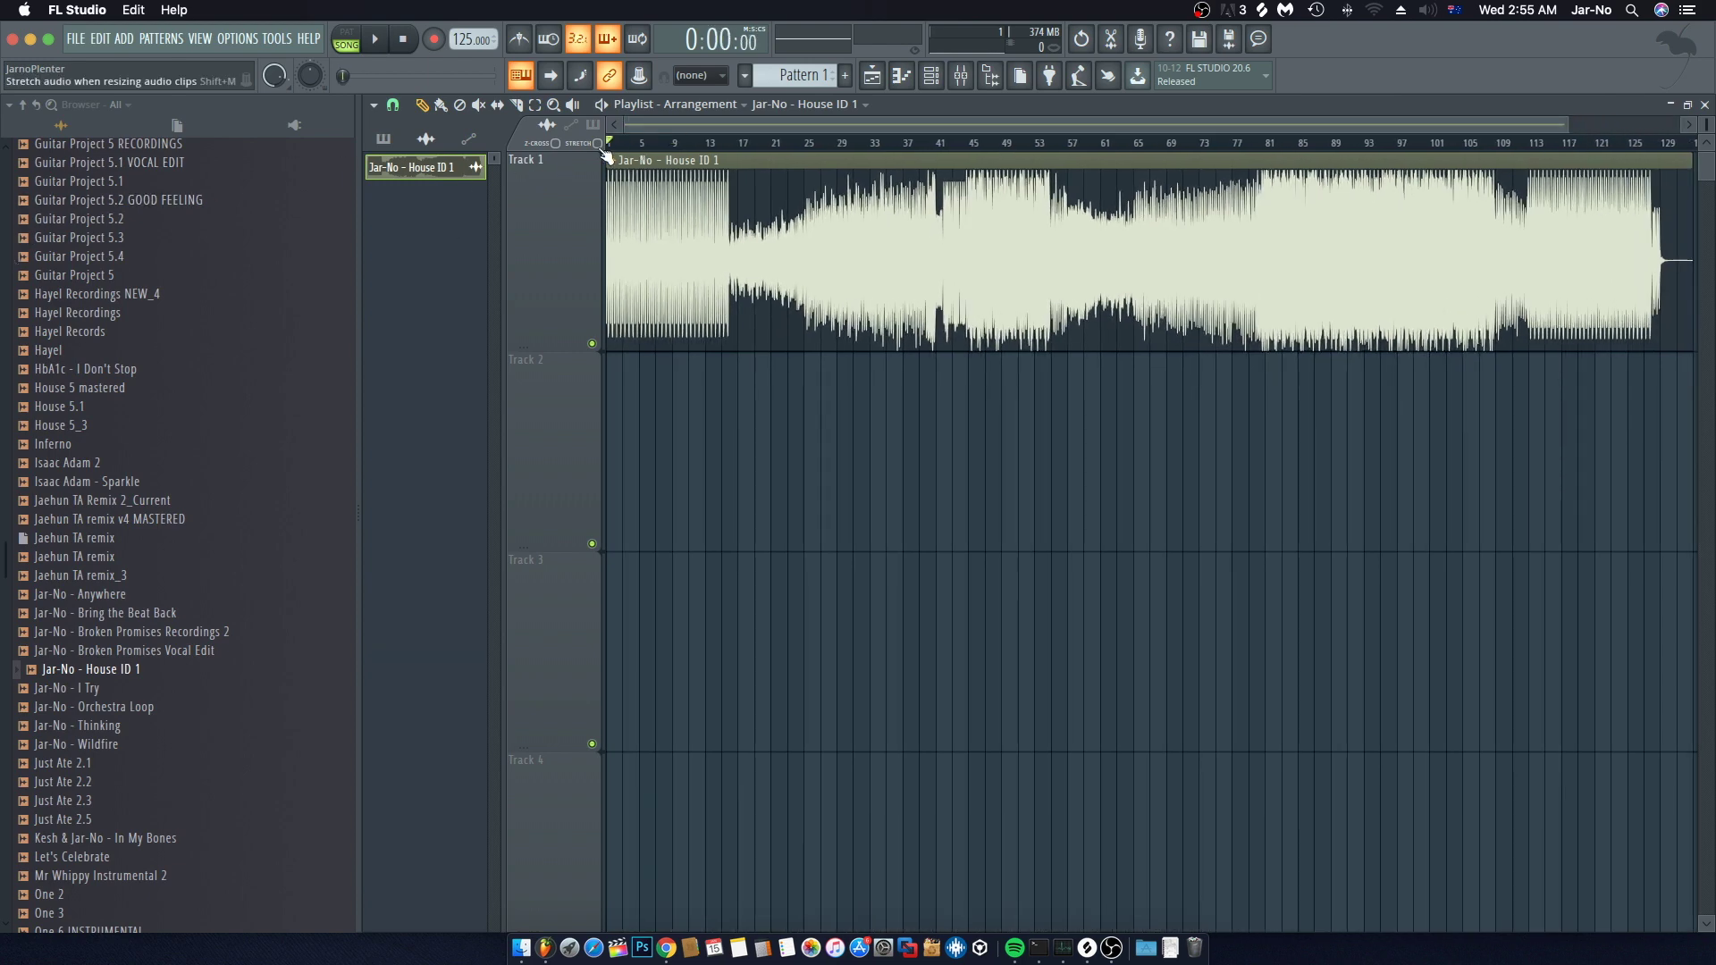
scroll(613, 152, "up", 2)
scroll(615, 152, "up", 5)
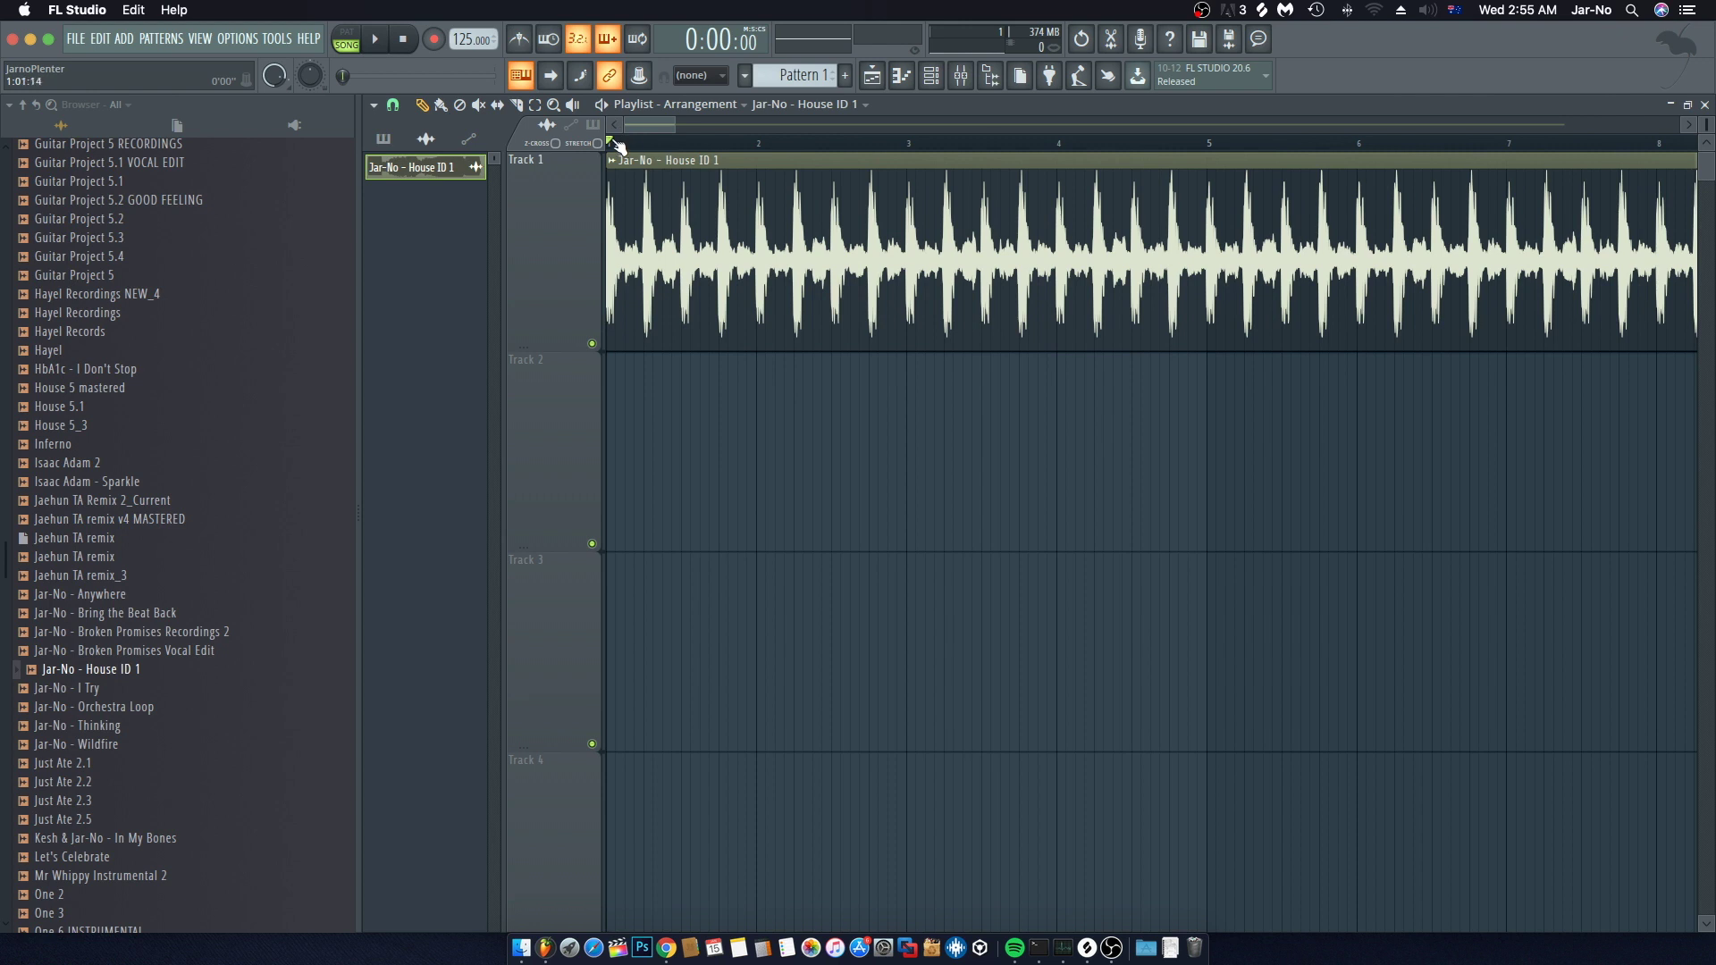
left_click(374, 106)
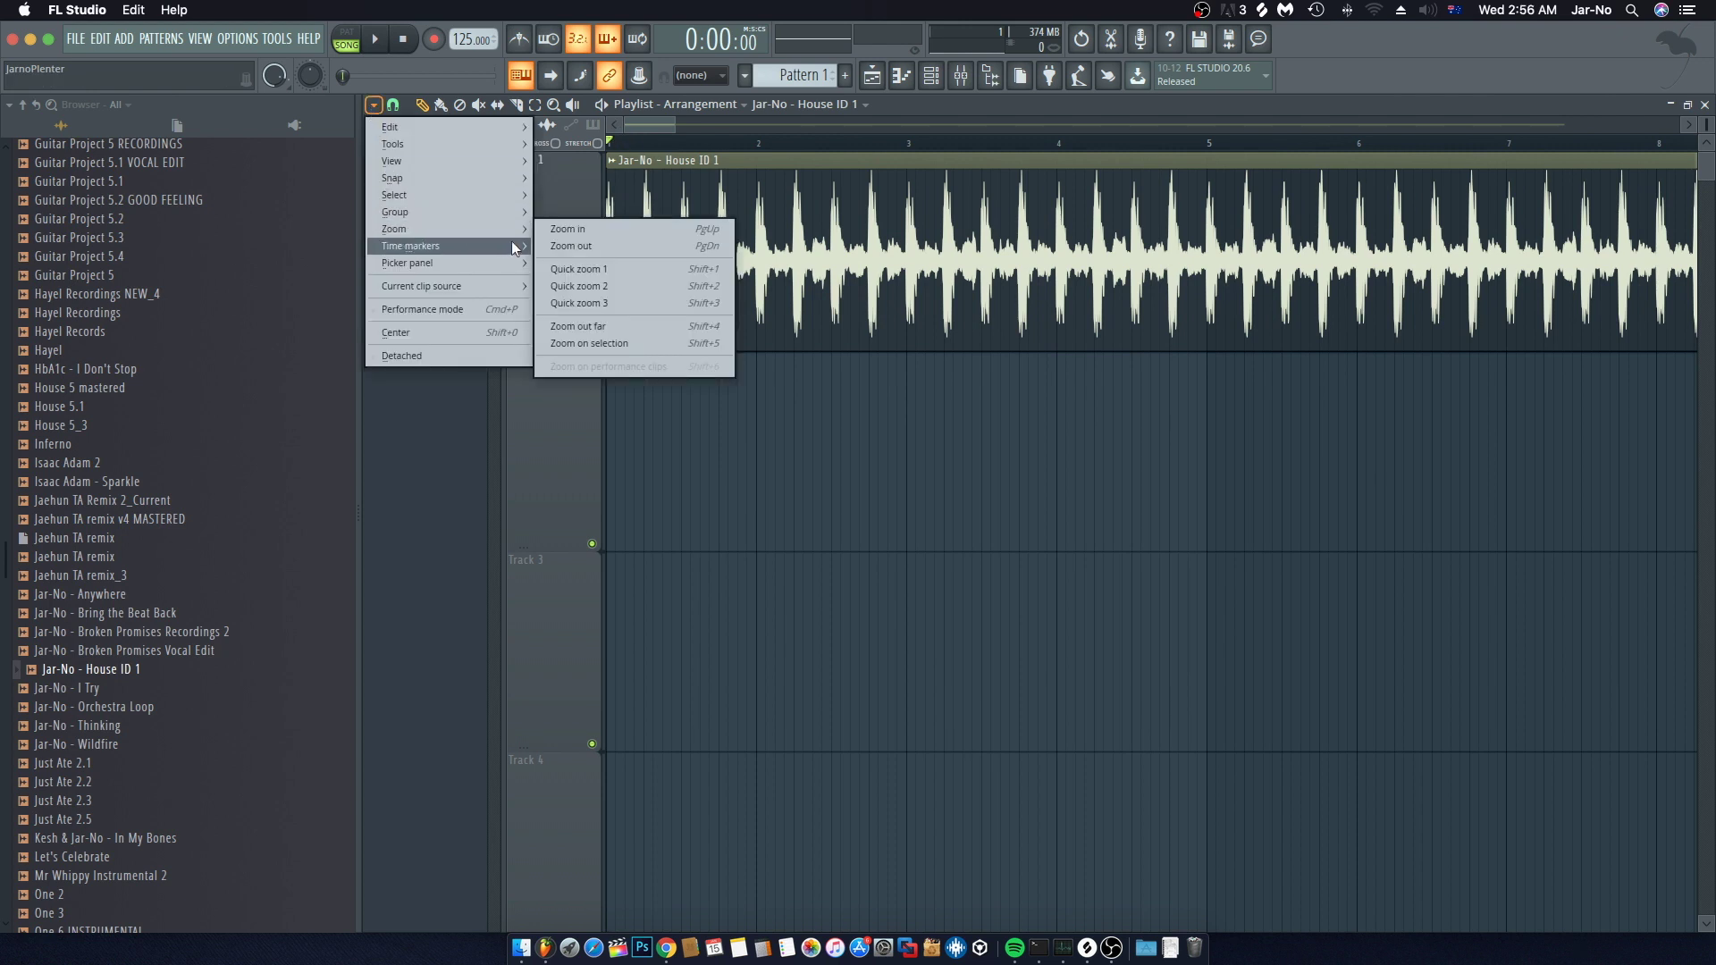
left_click(552, 243)
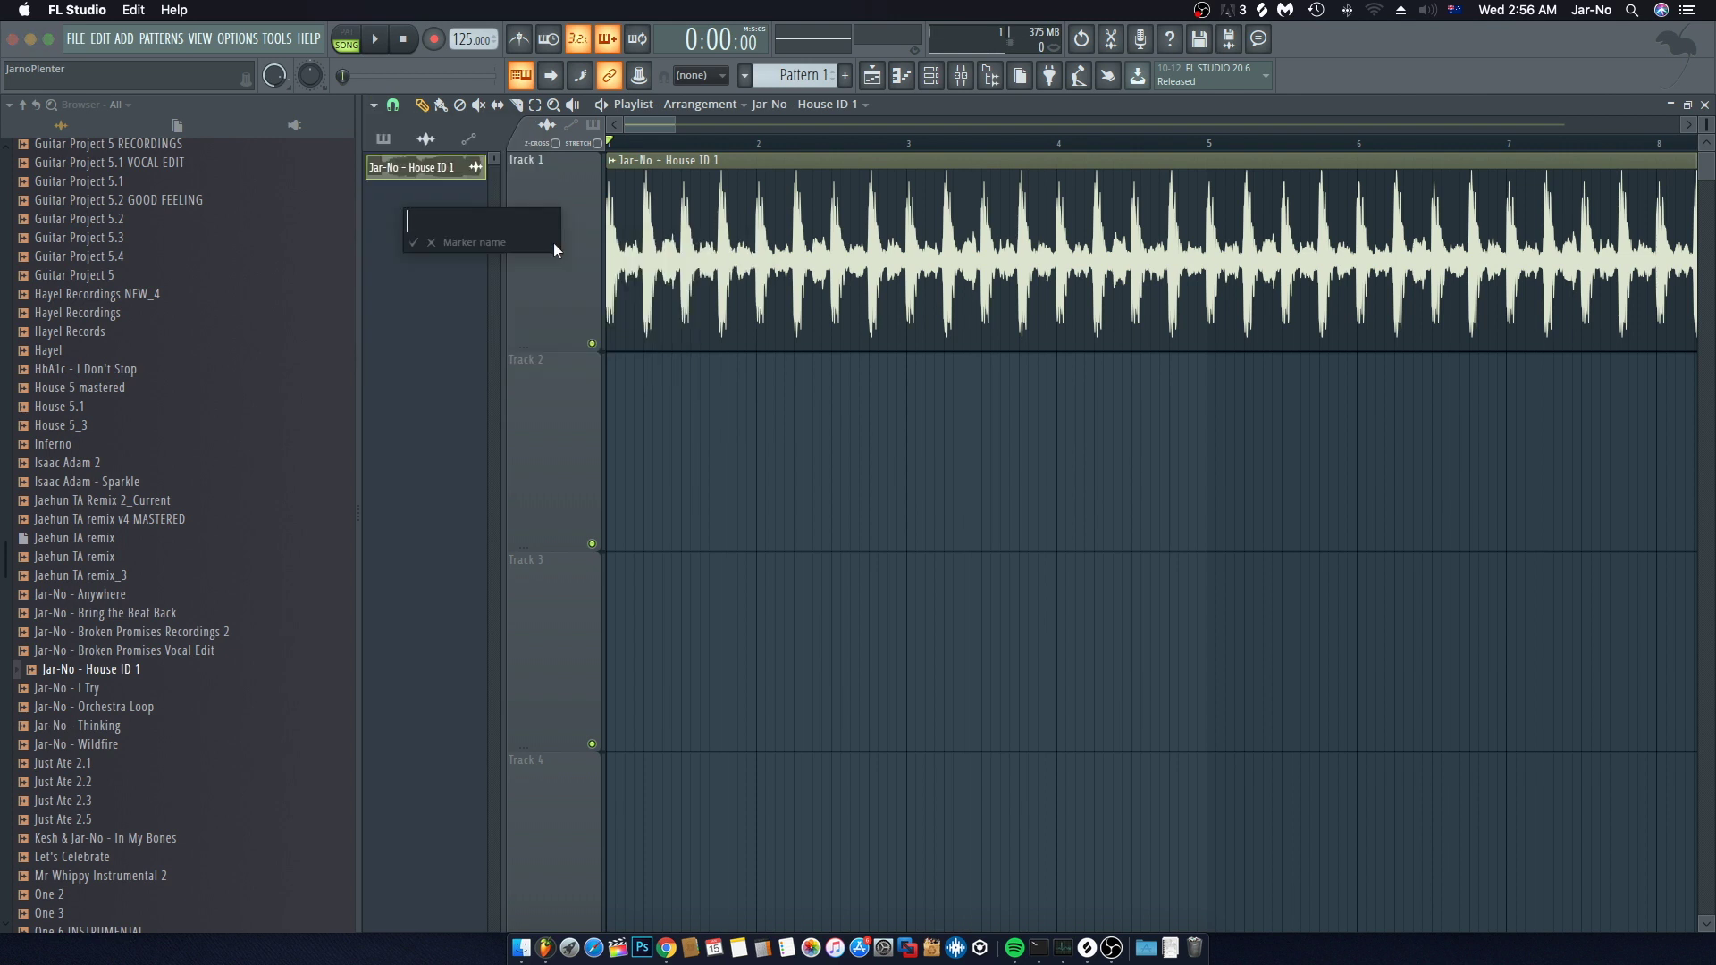
type("Intro")
key("Return")
Step: Audition the opening of the intro and the passage just before bar 9 to check where its next part starts
key("space")
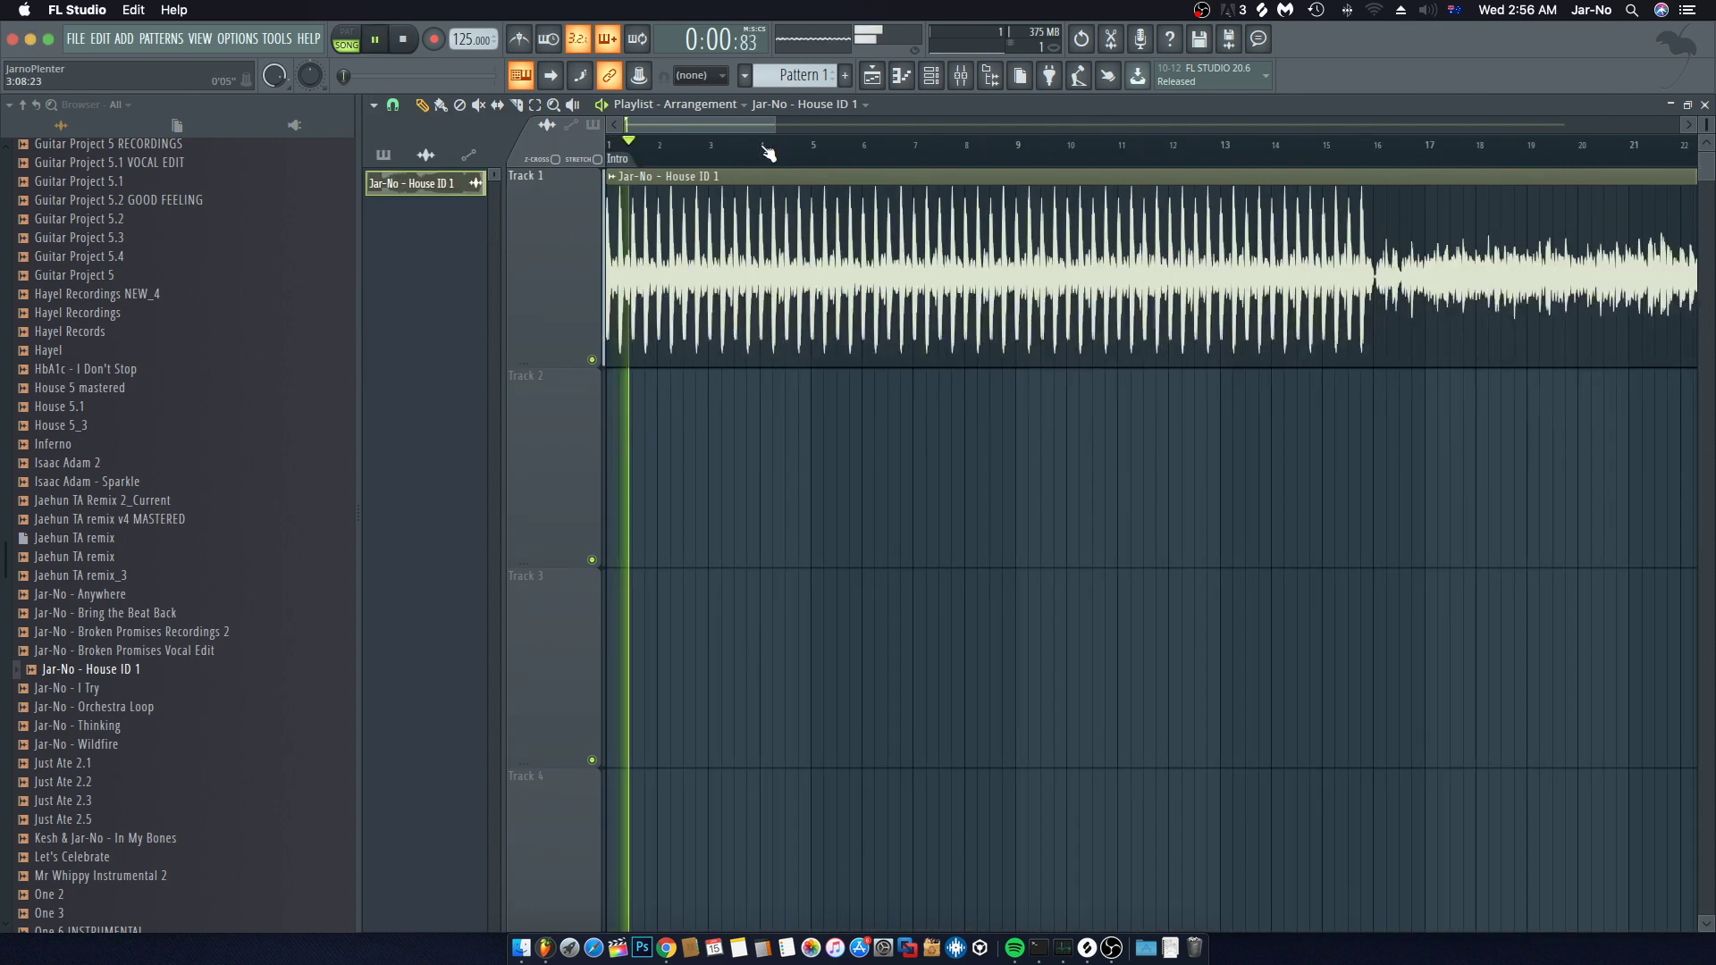
key("space")
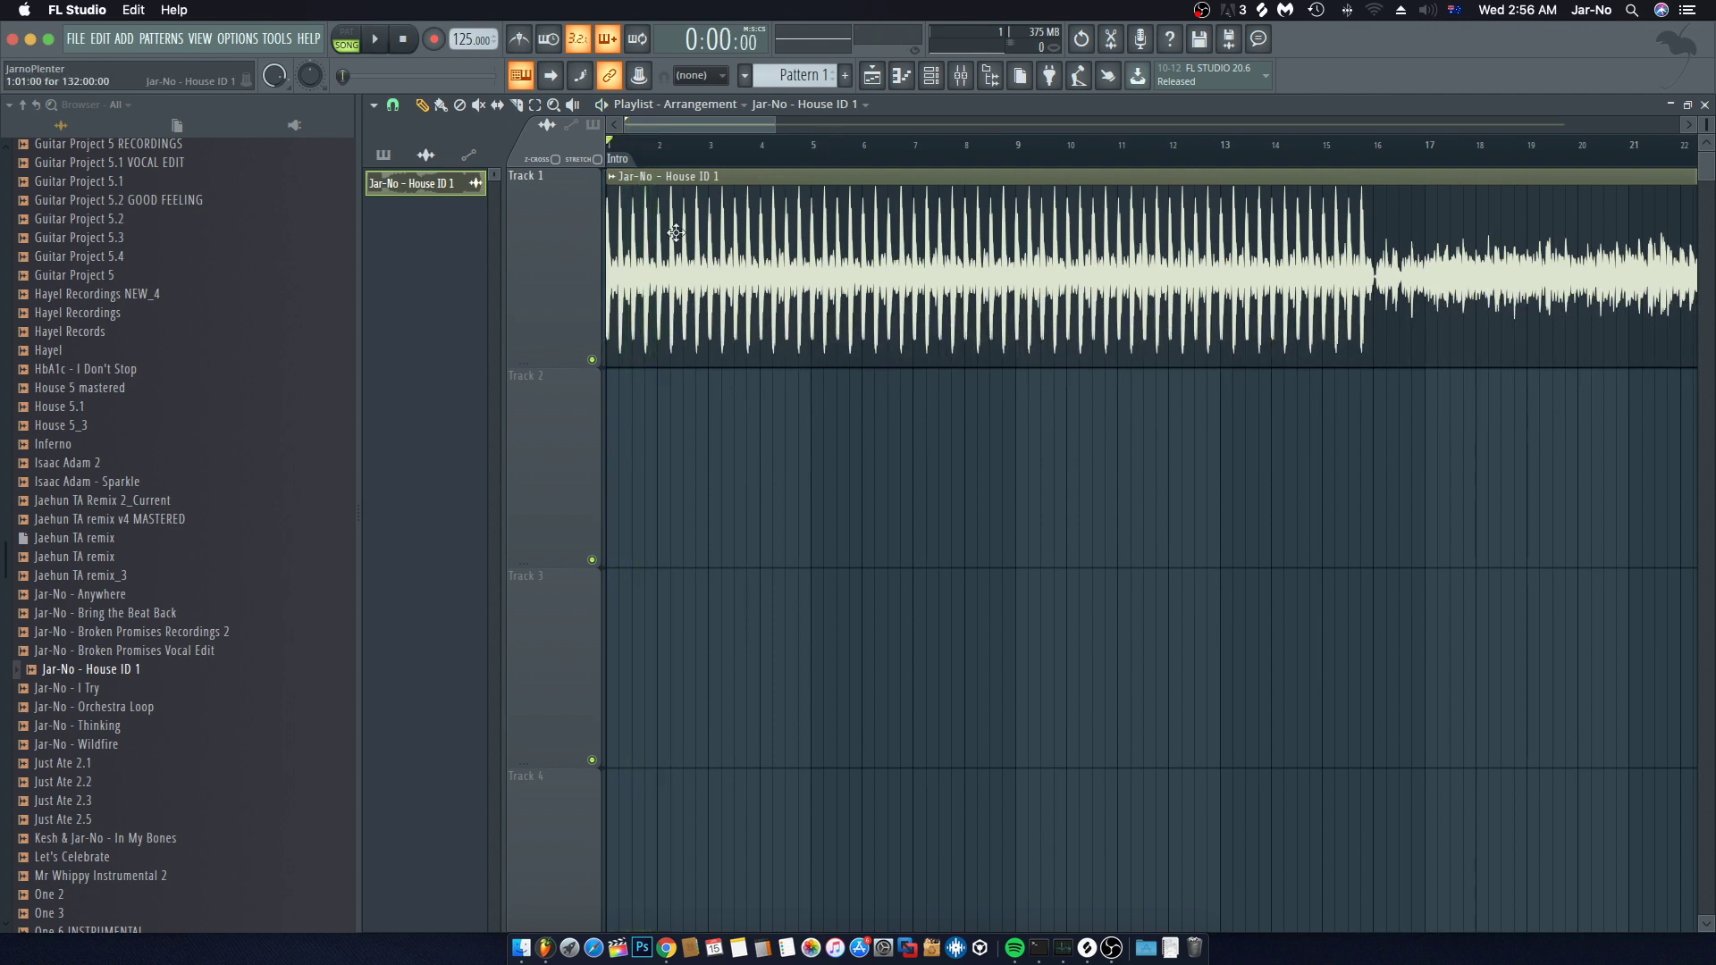
left_click(813, 148)
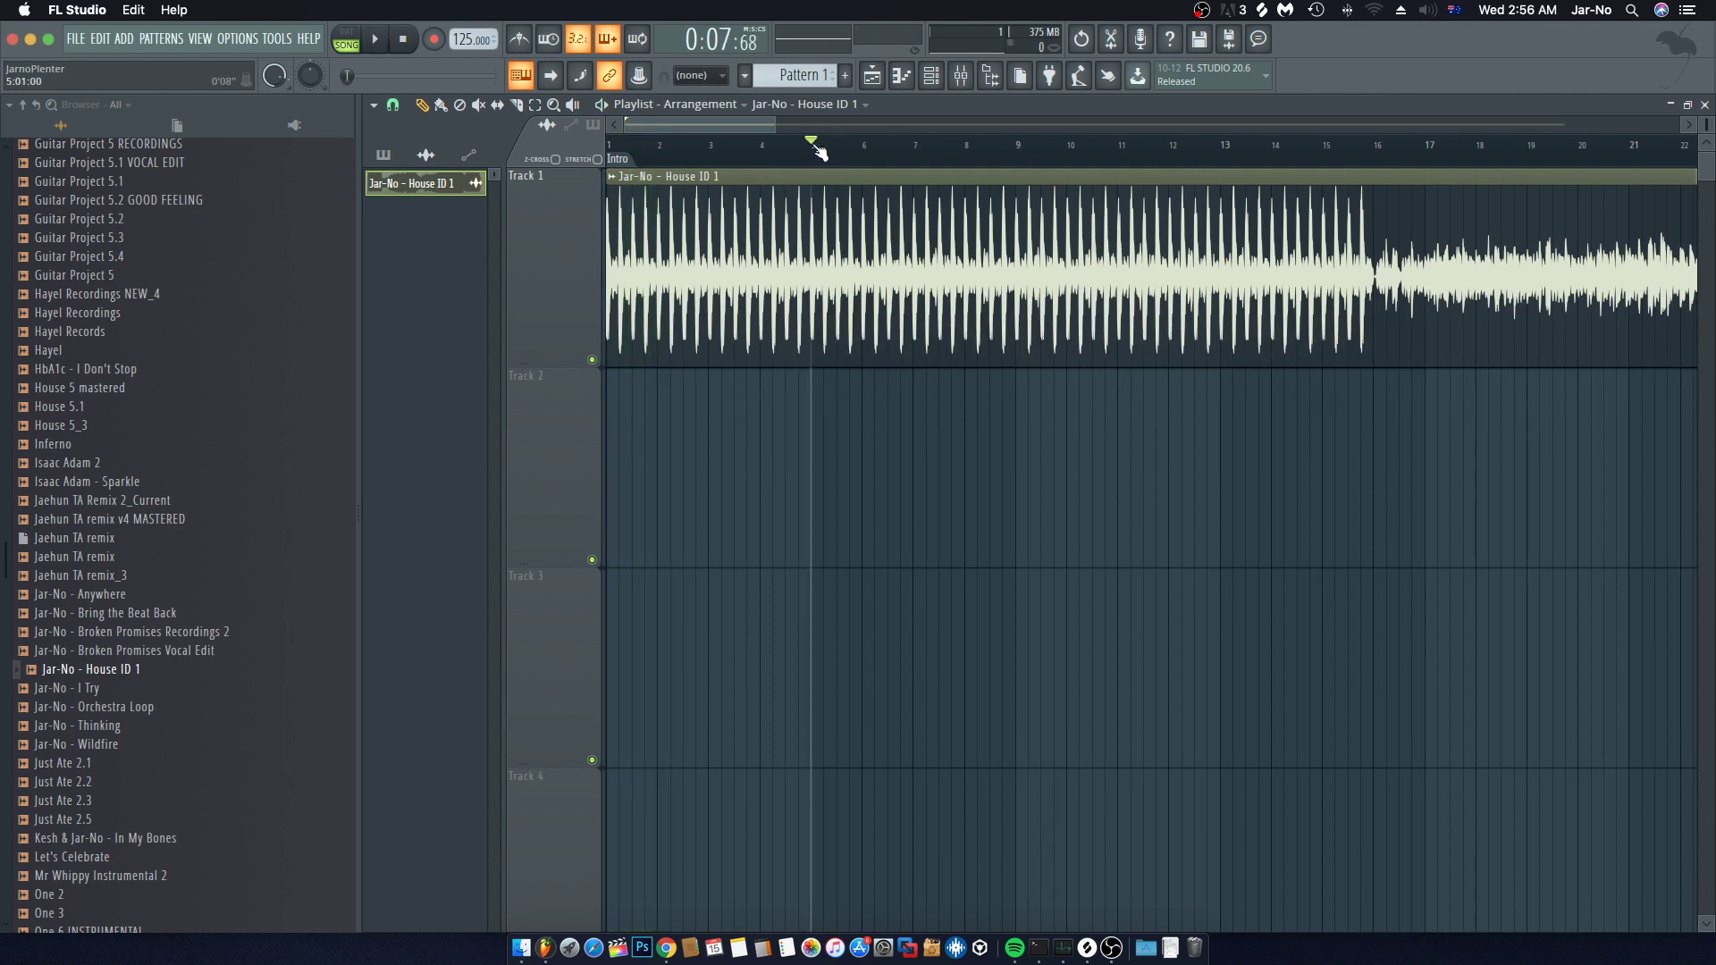
left_click(1020, 148)
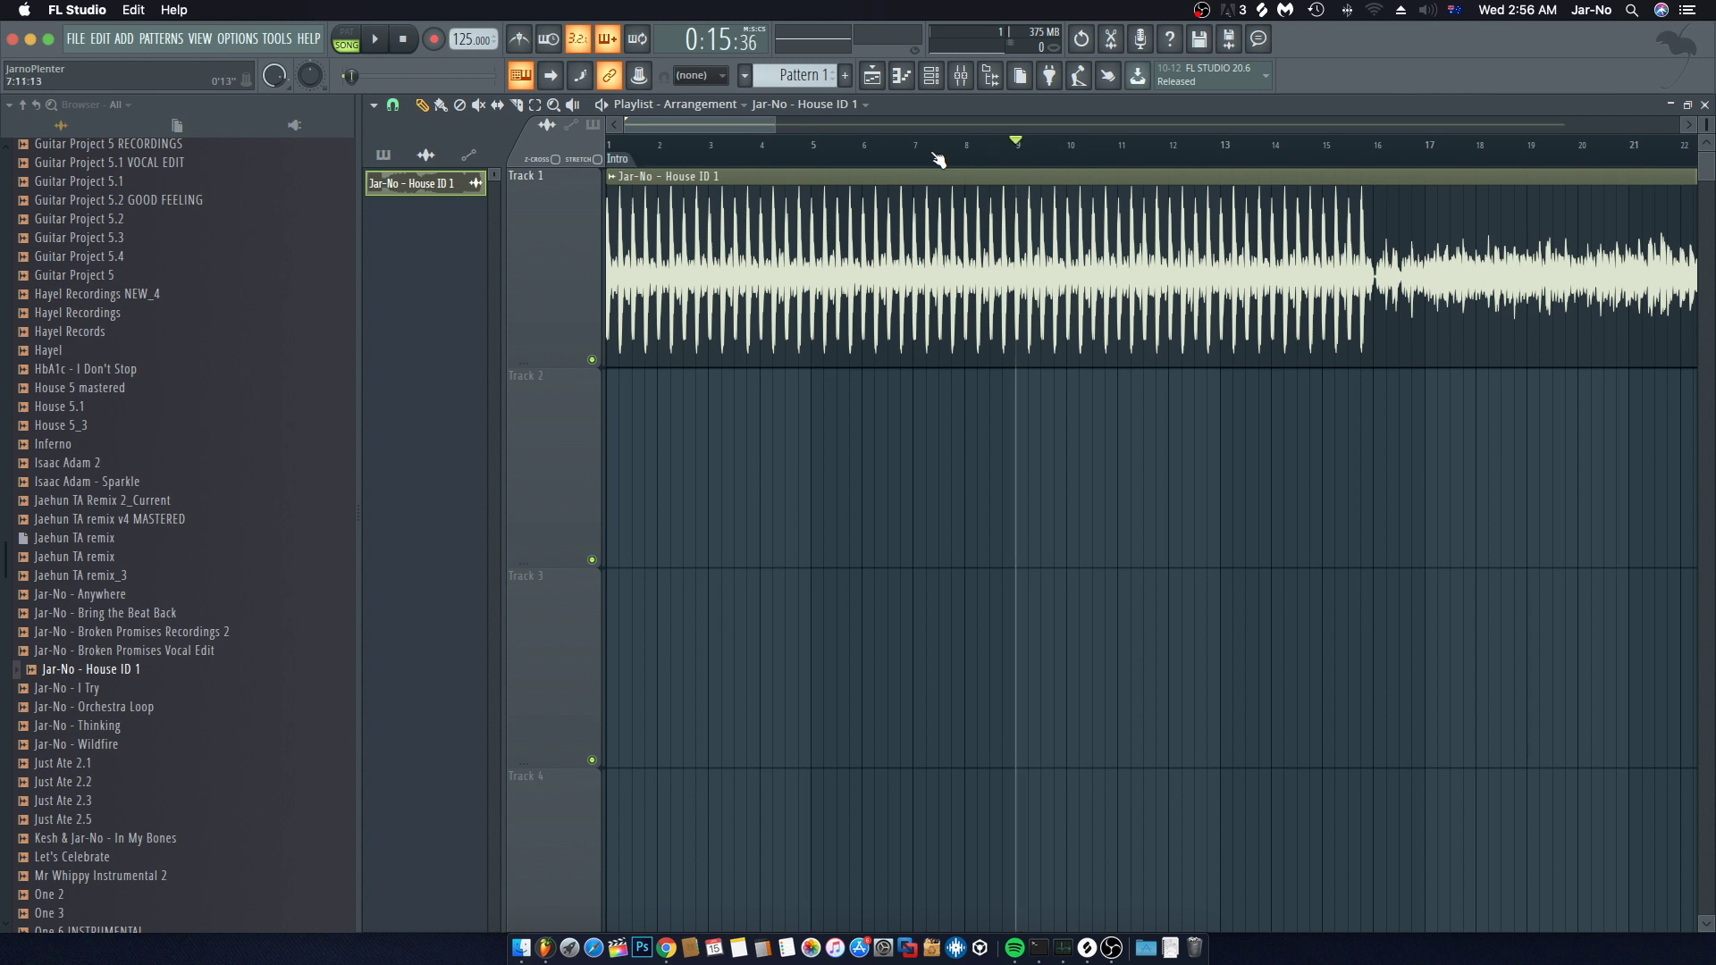
left_click(978, 148)
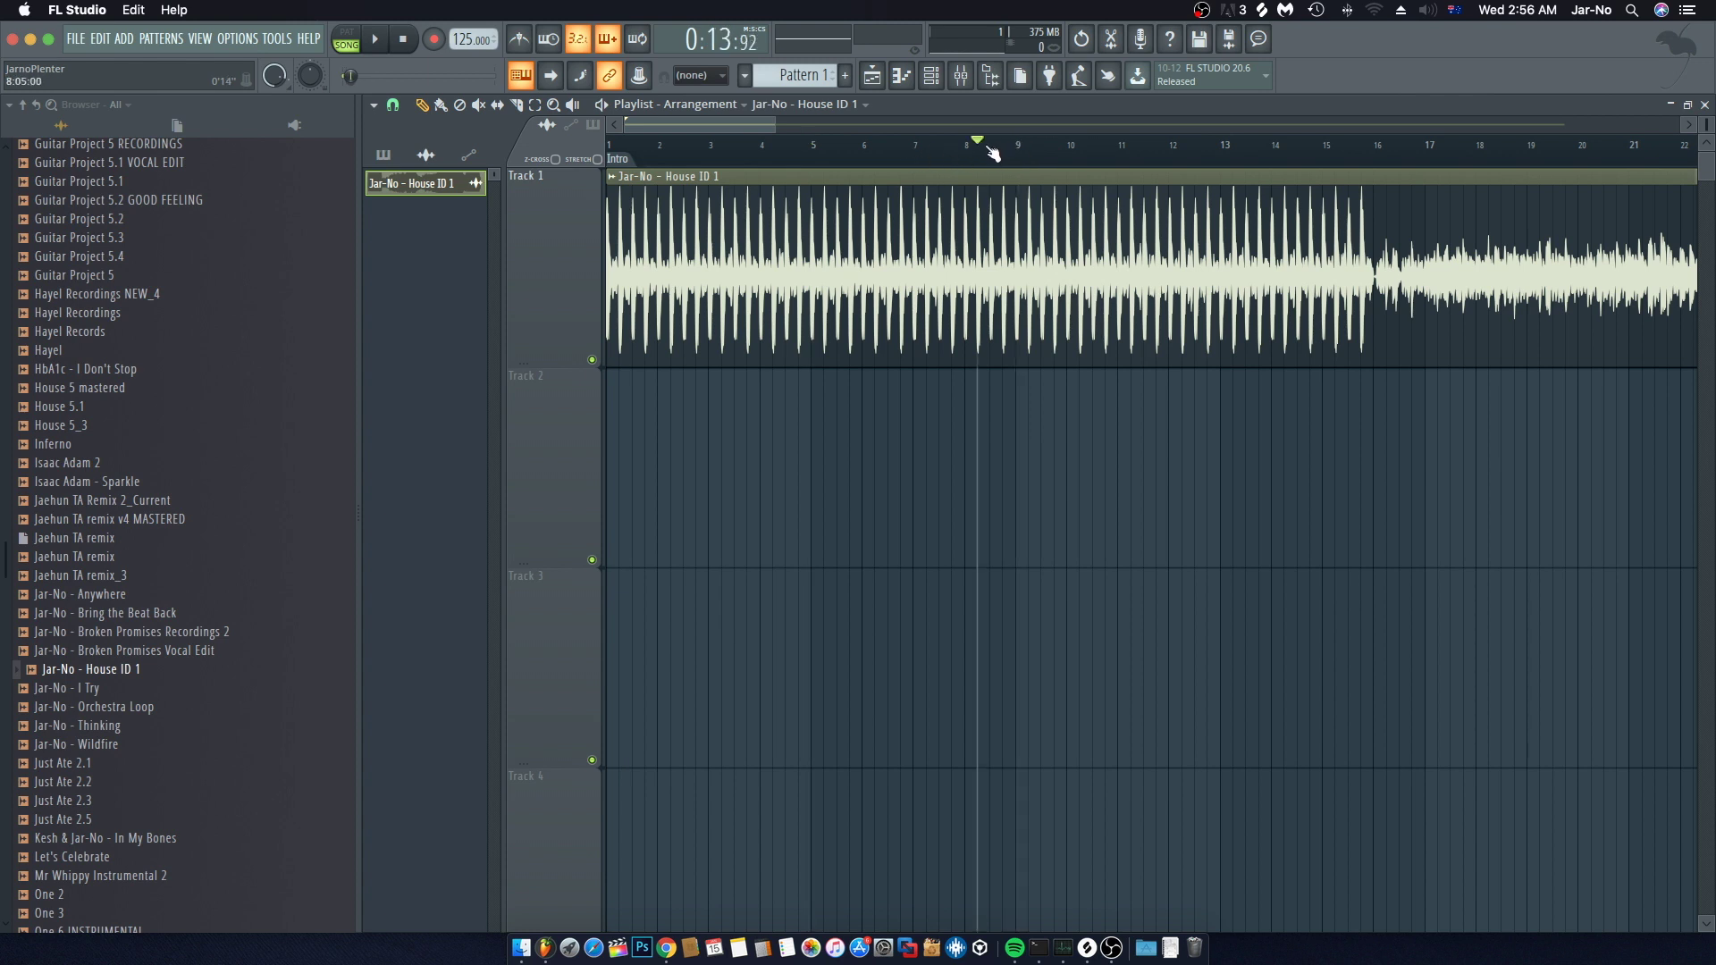
left_click(955, 148)
key("space")
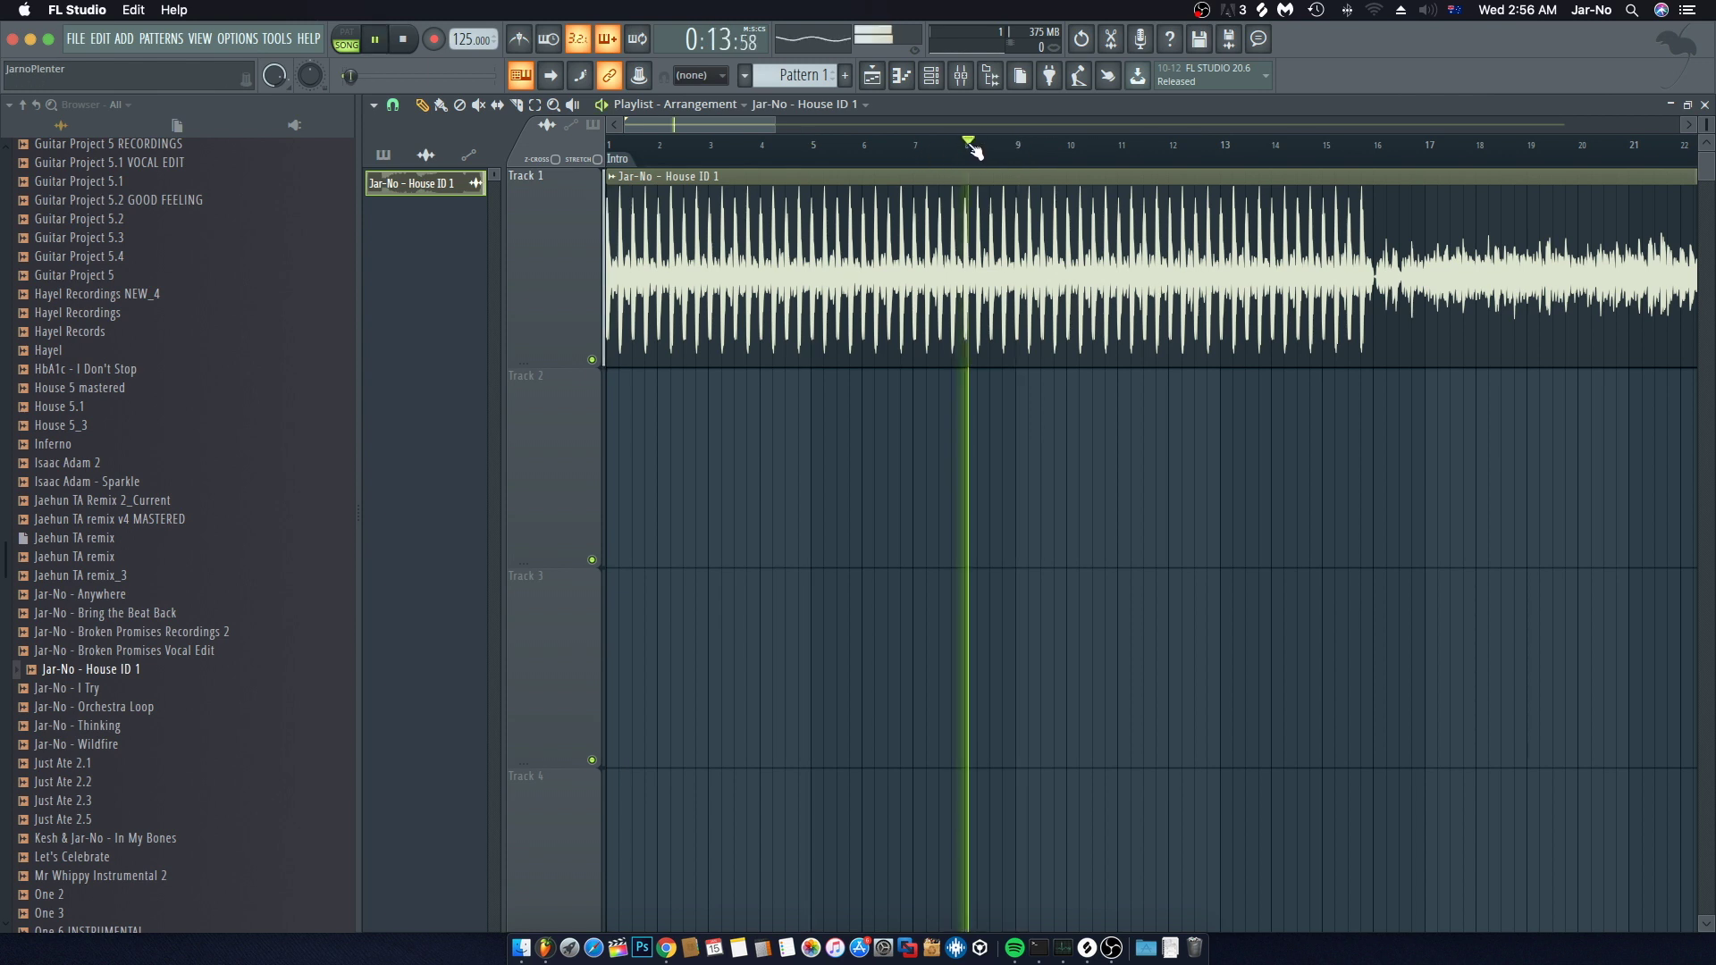
key("space")
Step: Add a time marker named Intro Part 2 at bar 9 of the House ID 1 clip
left_click(1022, 149)
right_click(1025, 160)
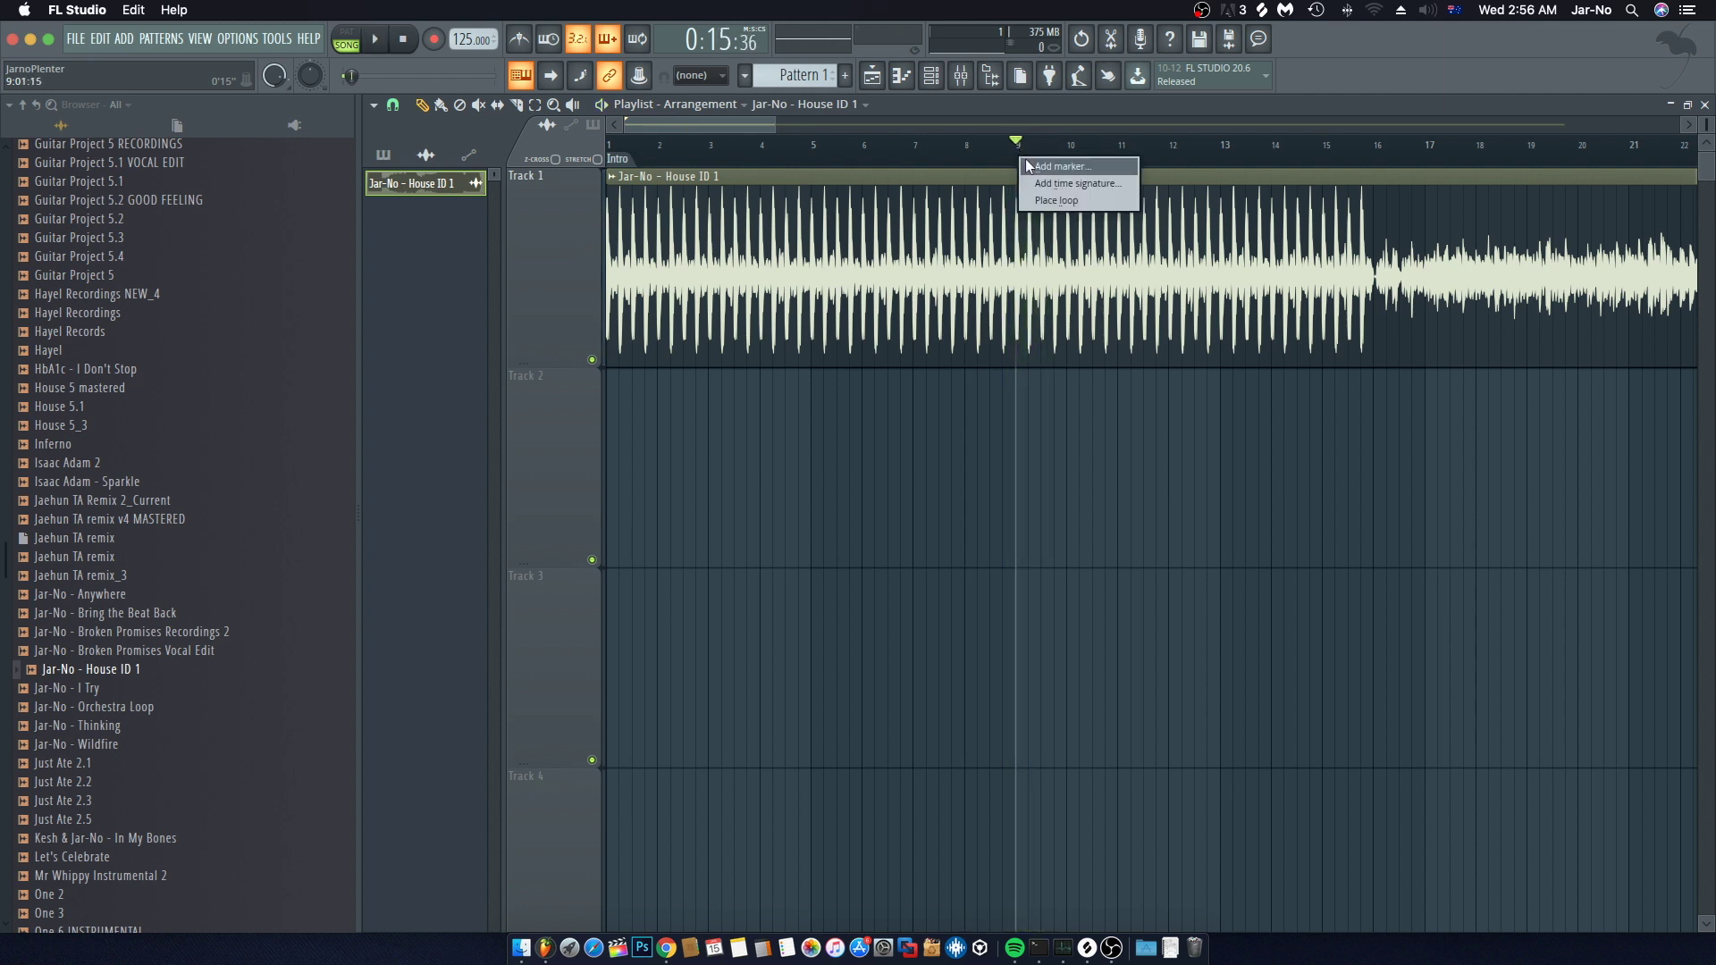
left_click(1027, 161)
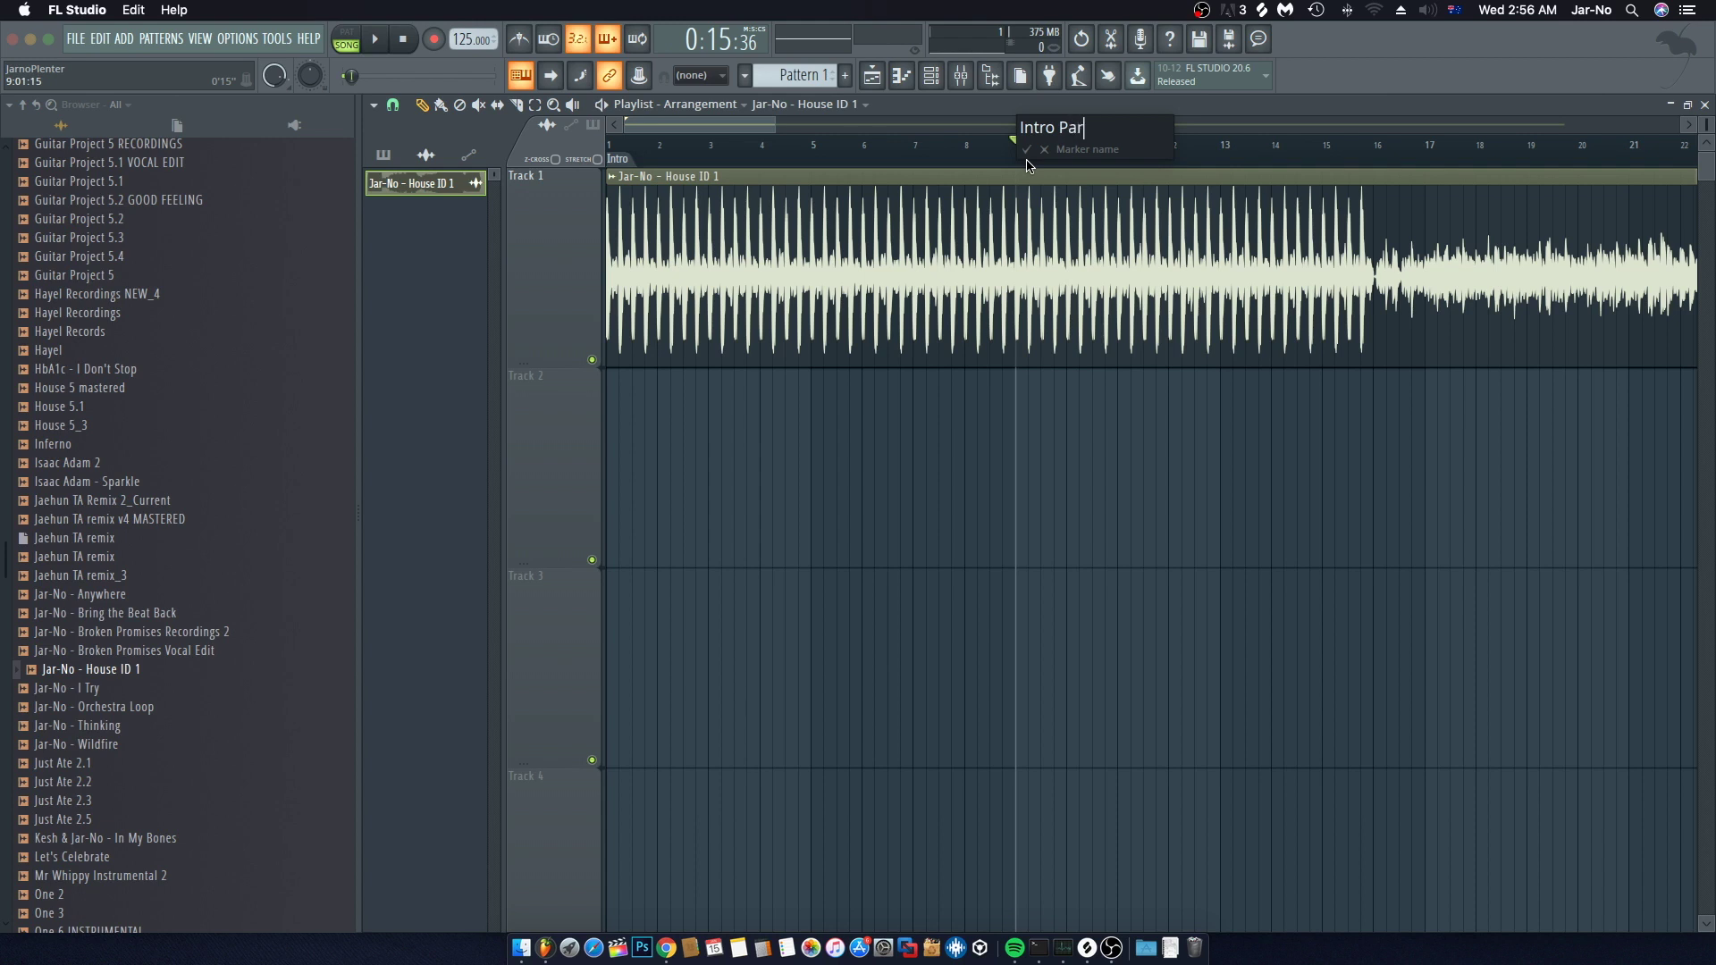
type("Intro Part 2")
key("Return")
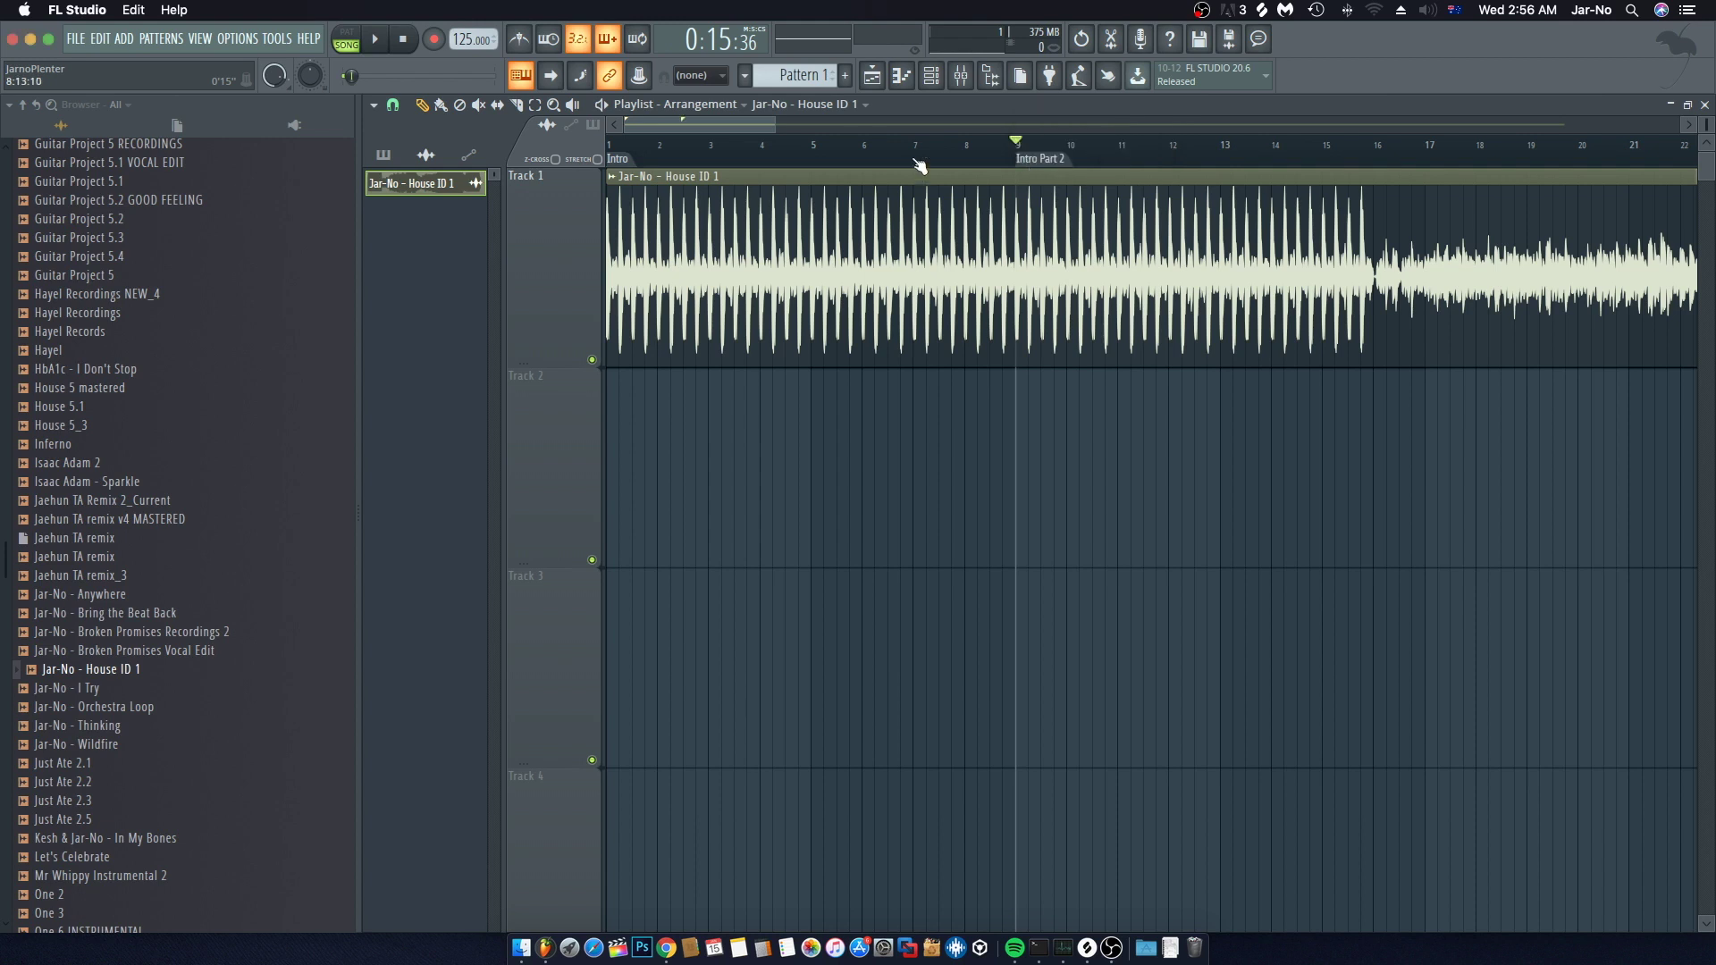
Step: Audition the transition from bar 8 into the Intro Part 2 marker at bar 9
scroll(1050, 149, "up", 5)
scroll(1019, 147, "down", 4)
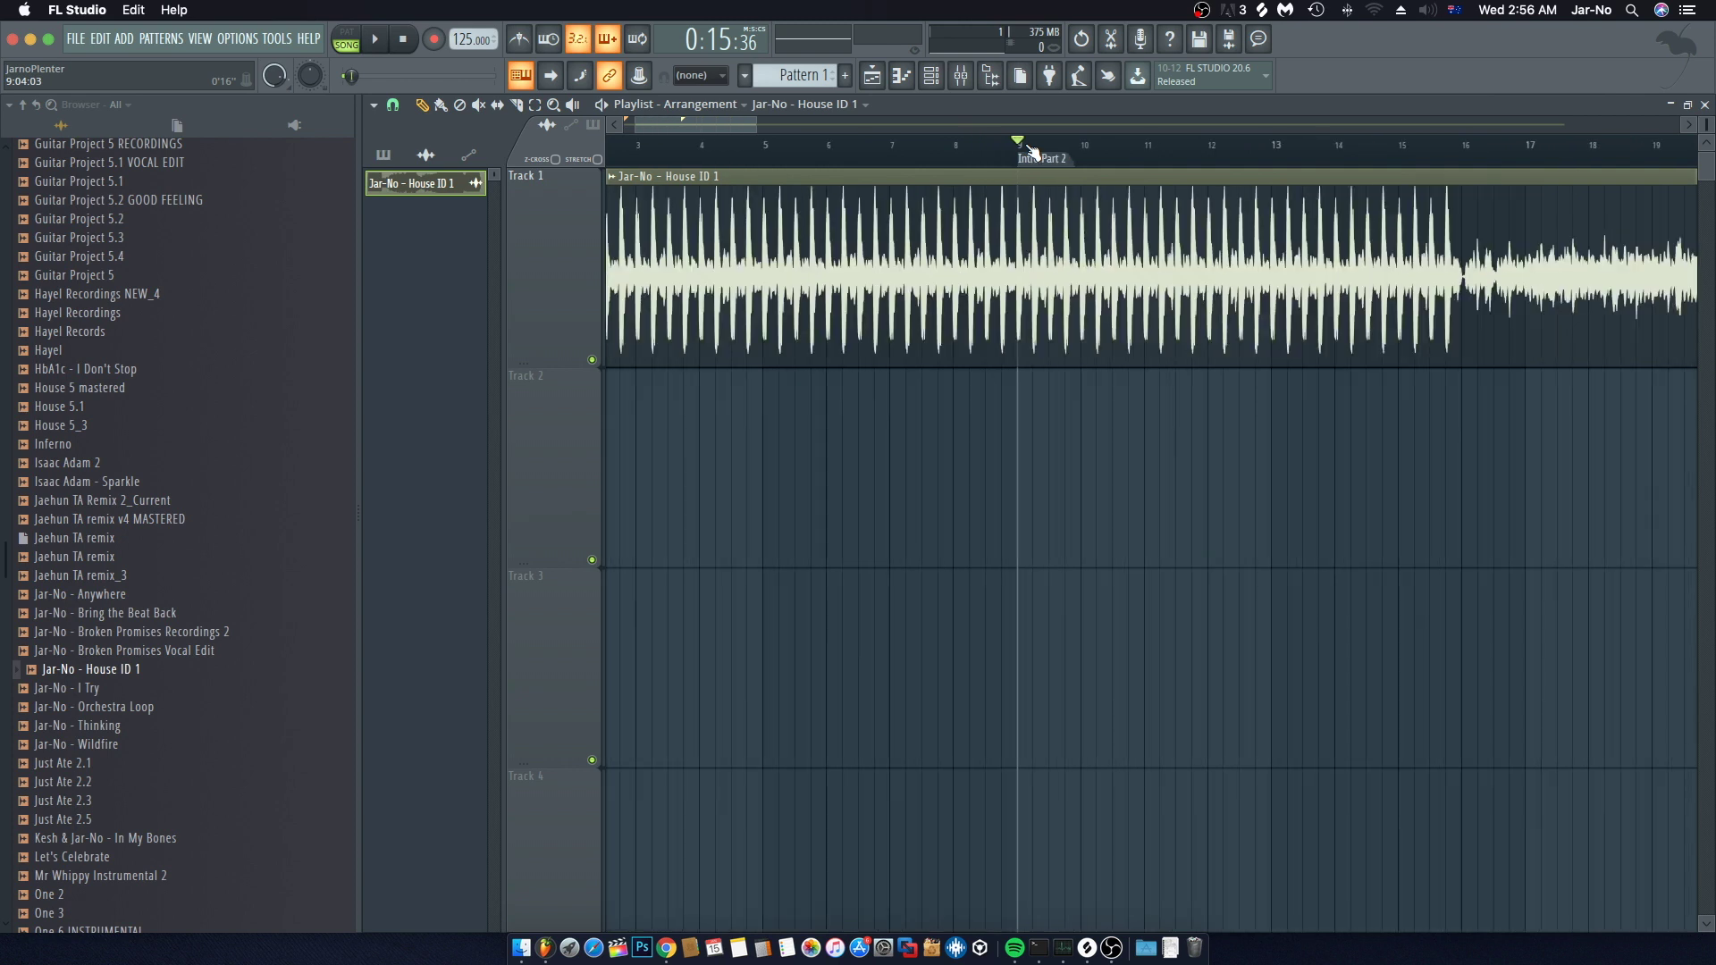
left_click(955, 147)
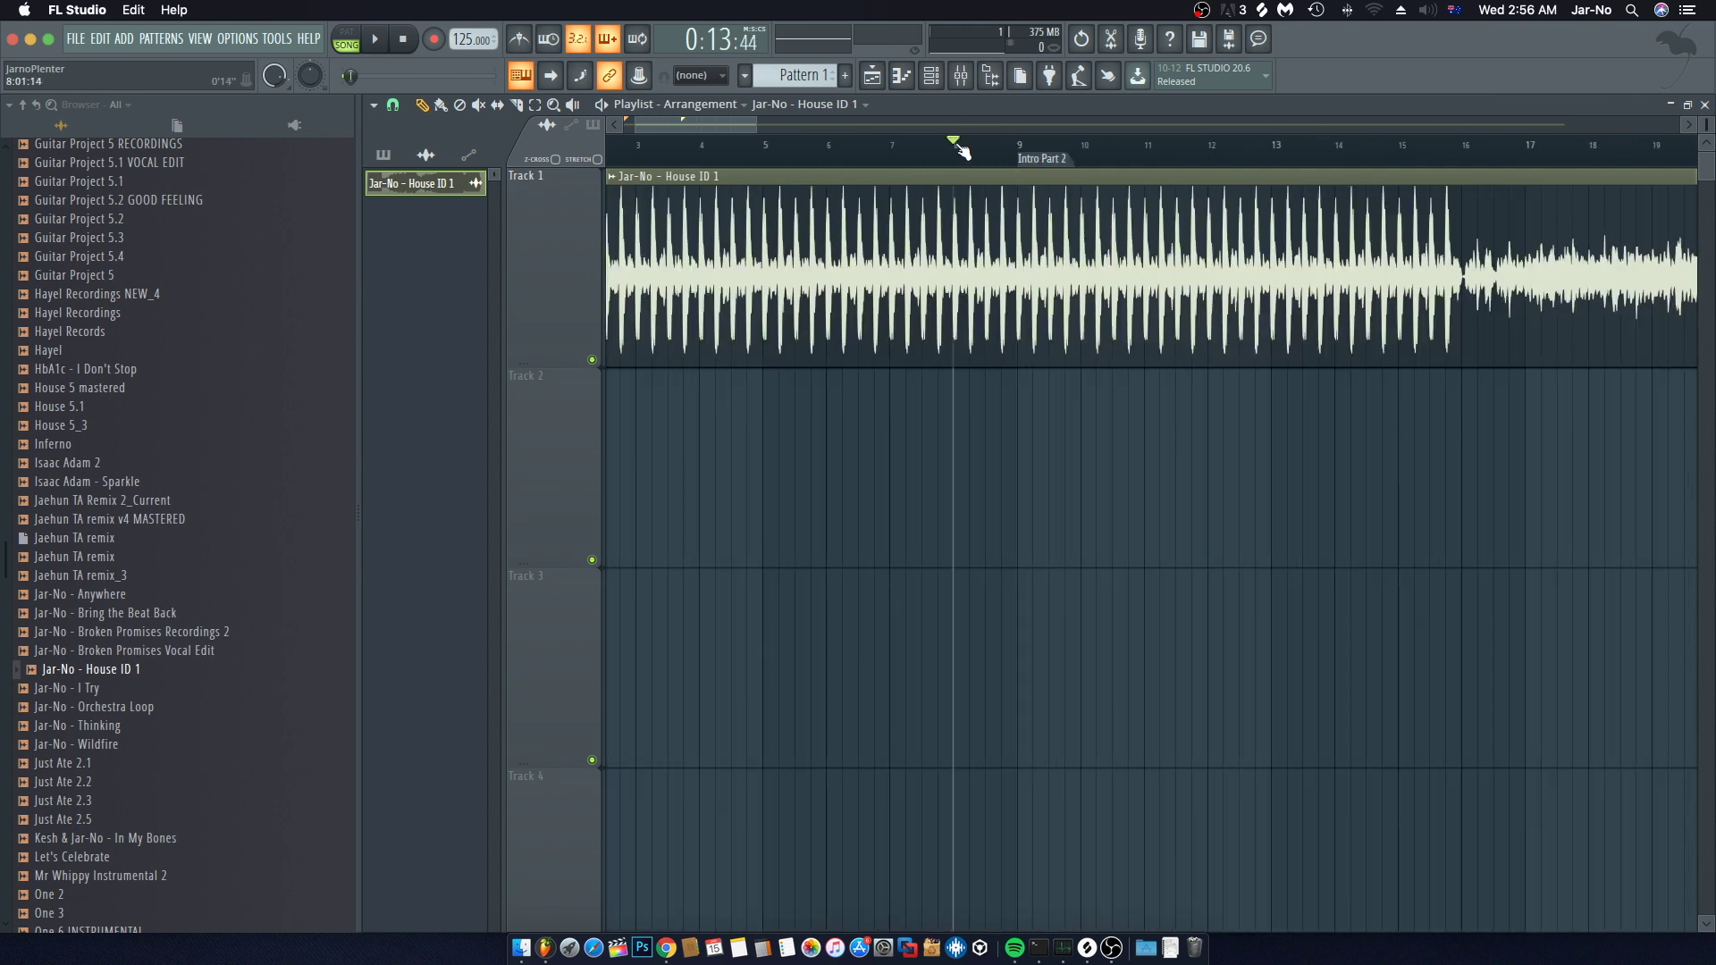
key("space")
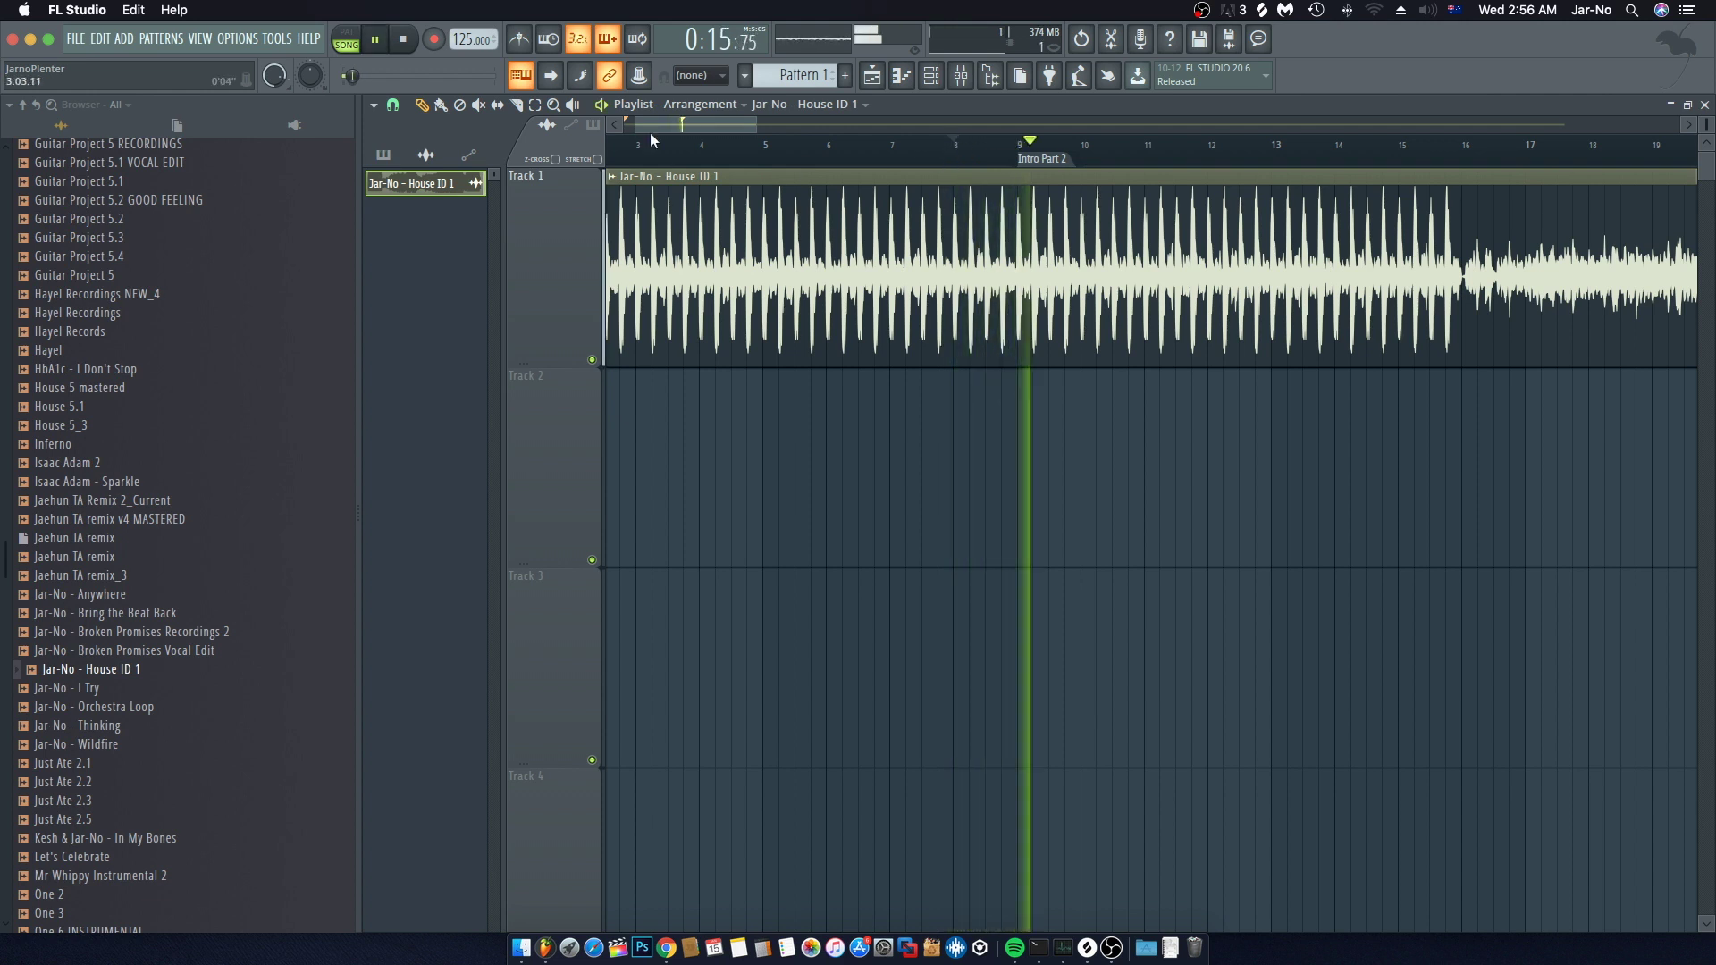
key("space")
Step: Audition the end of the intro from bar 15 through to bar 17
left_click_drag(690, 121, 722, 128)
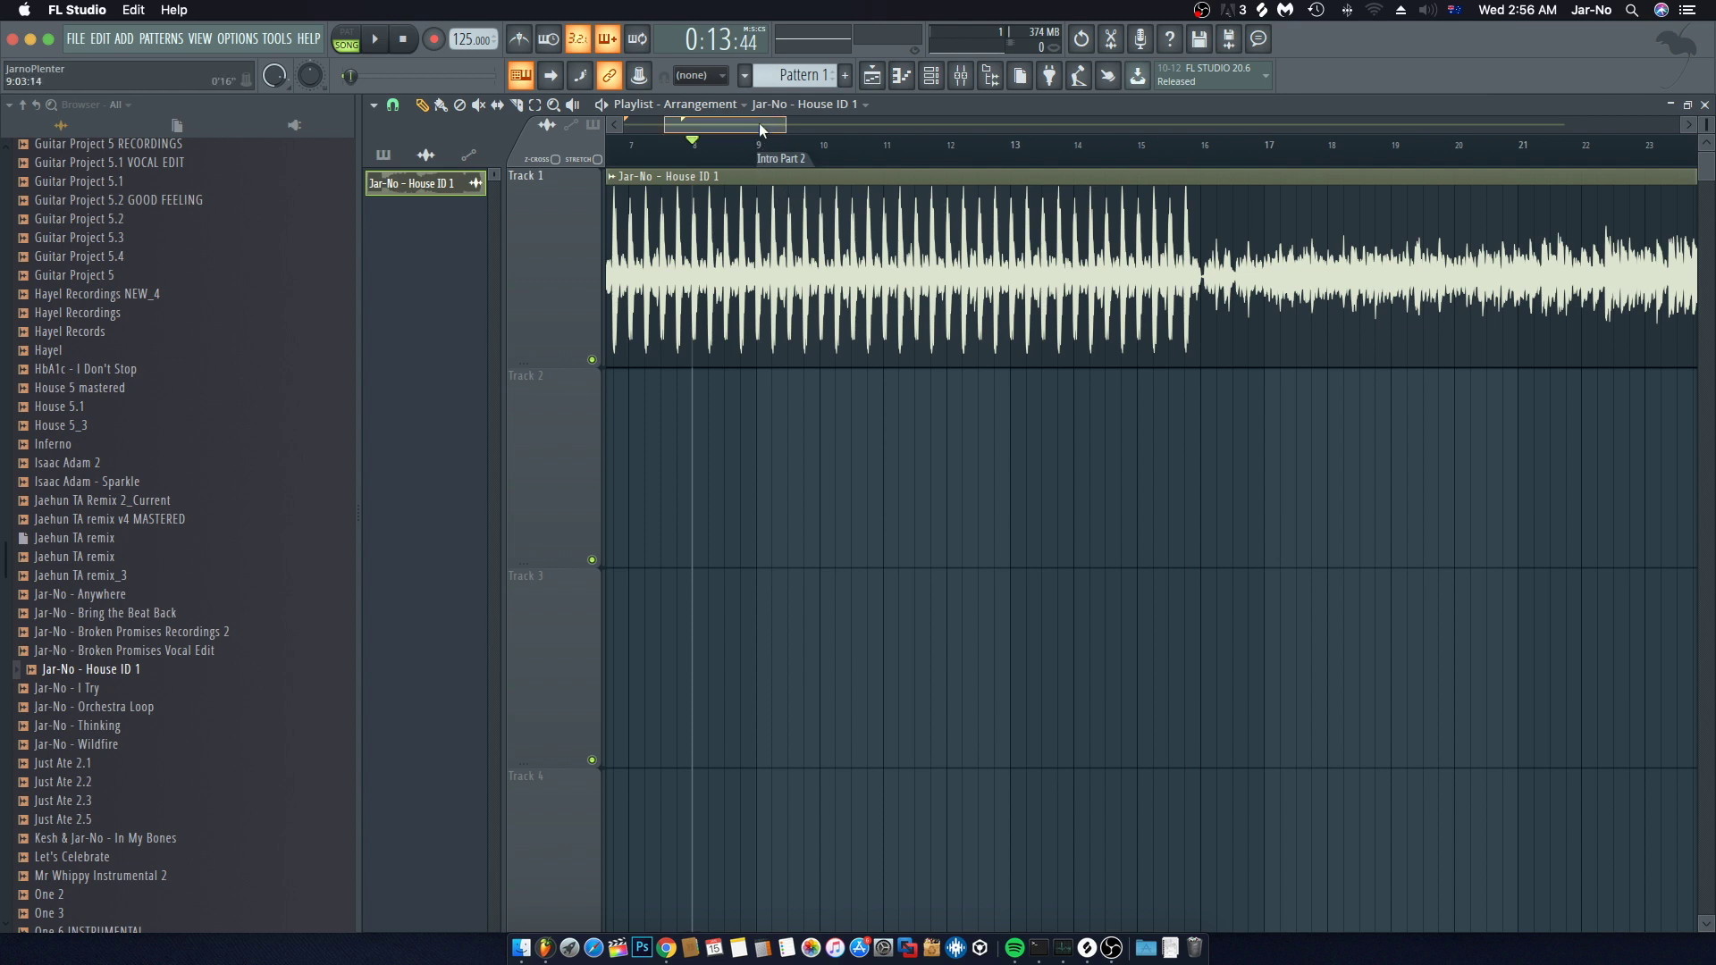
left_click_drag(761, 130, 787, 120)
left_click(916, 150)
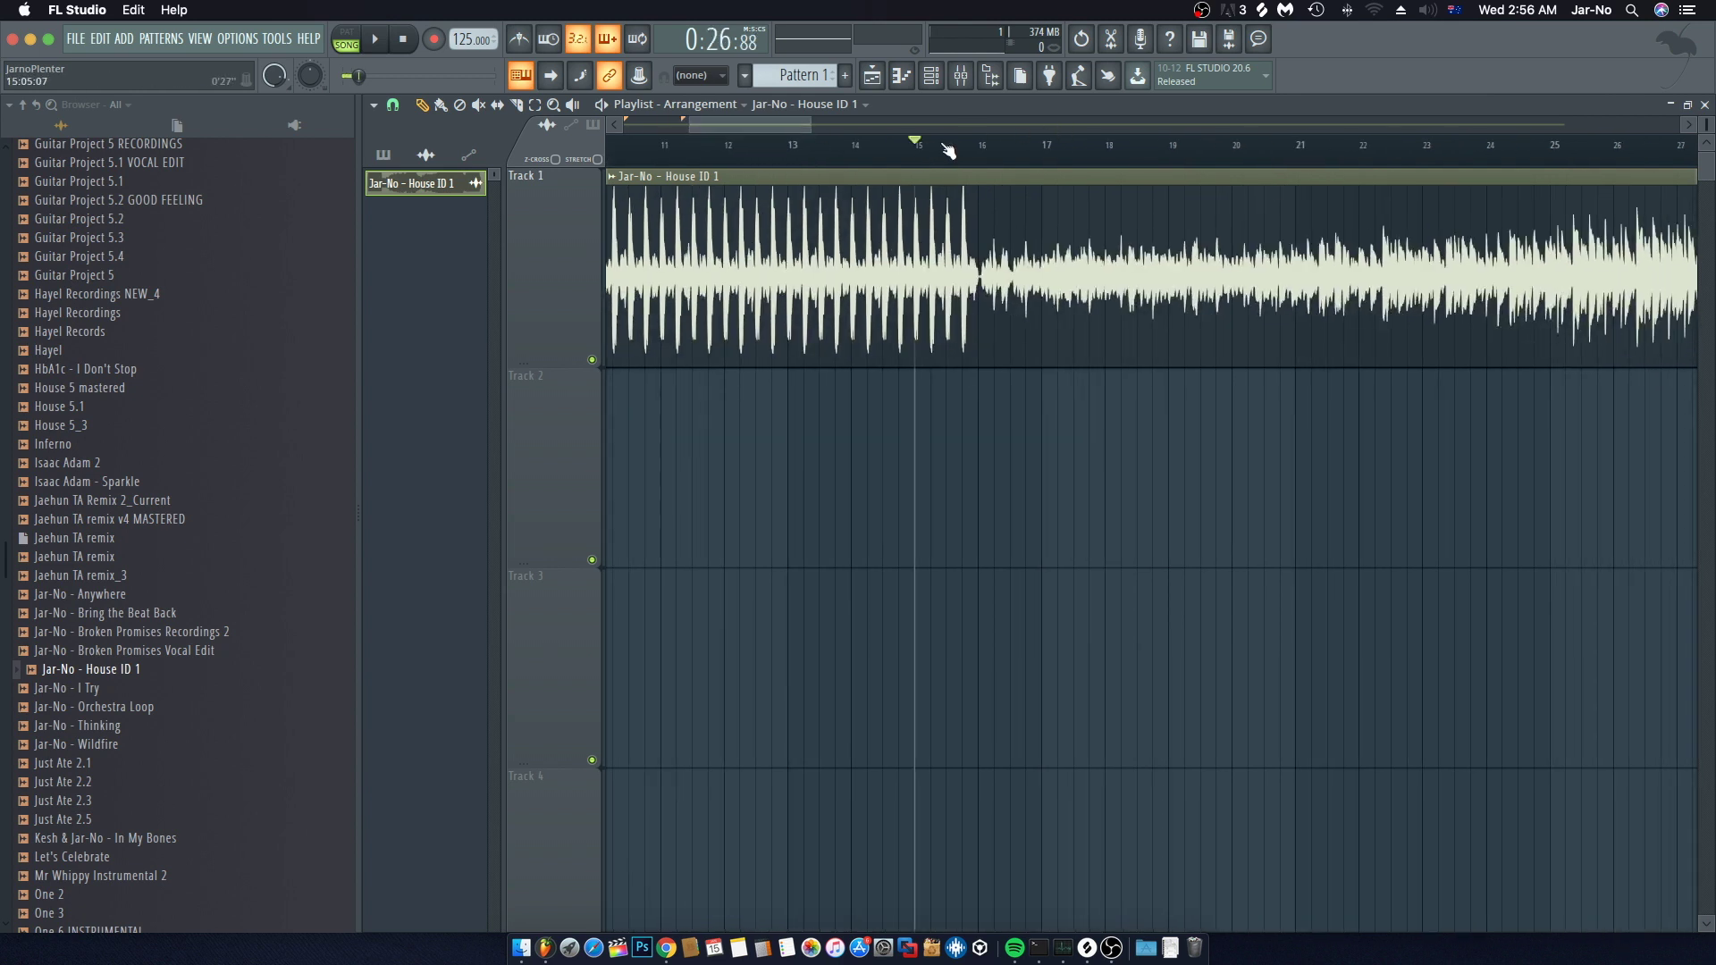
key("space")
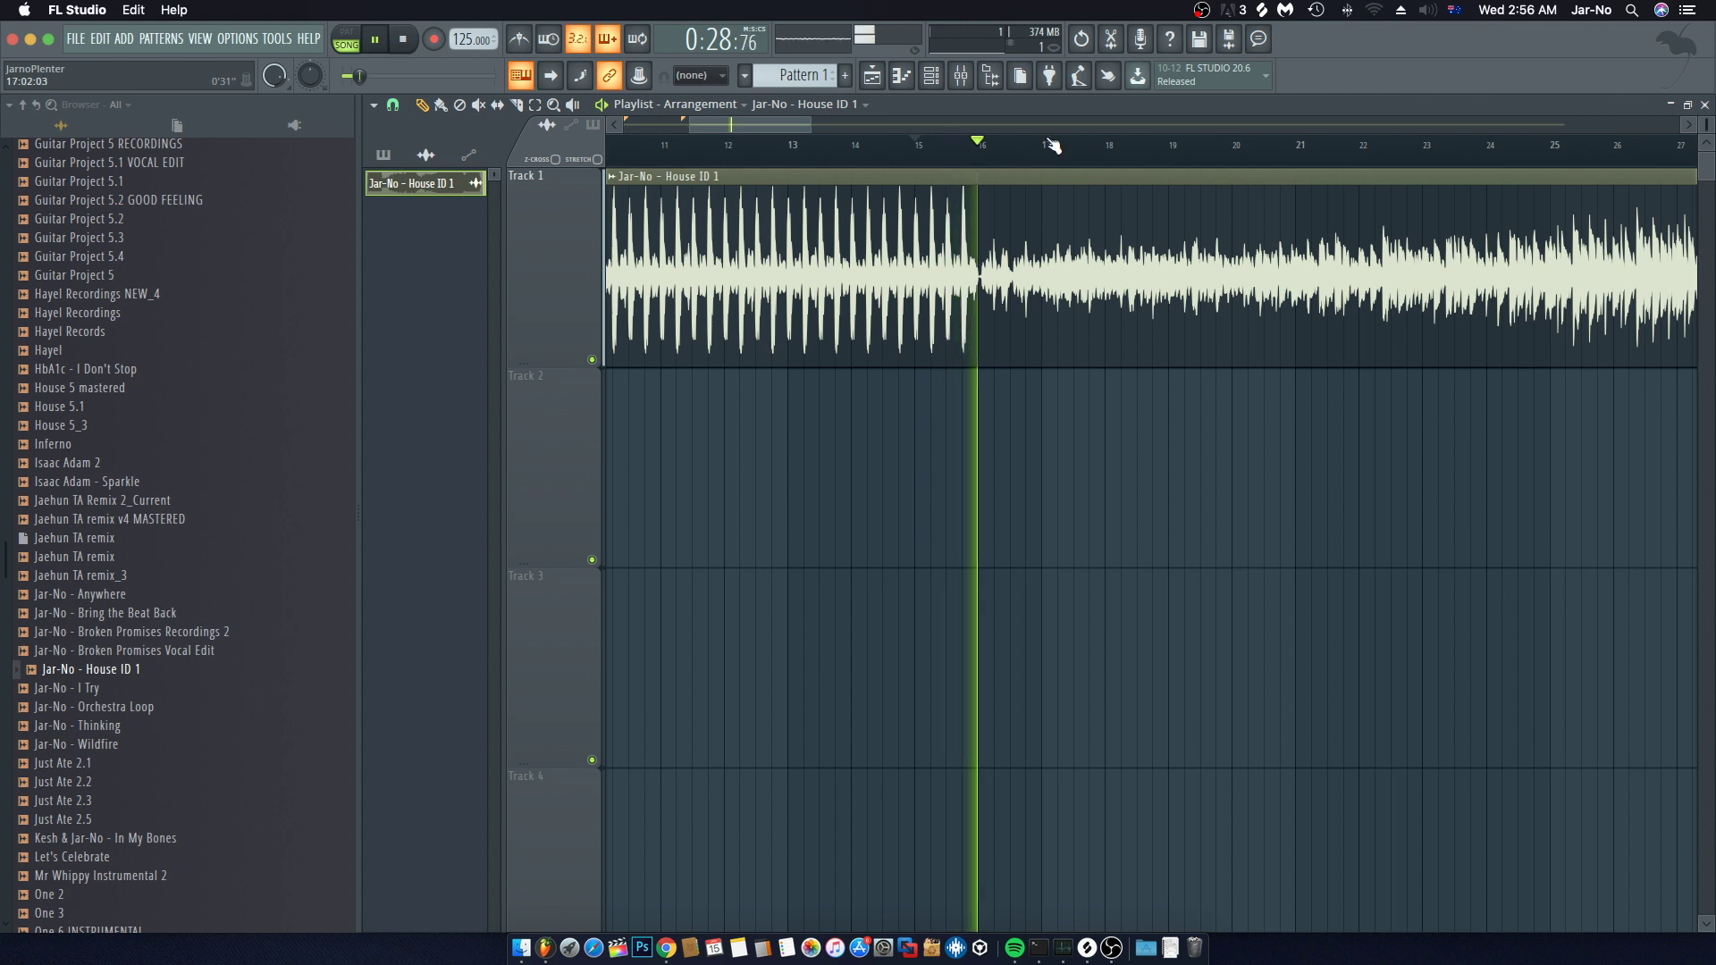
scroll(1055, 147, "up", 2)
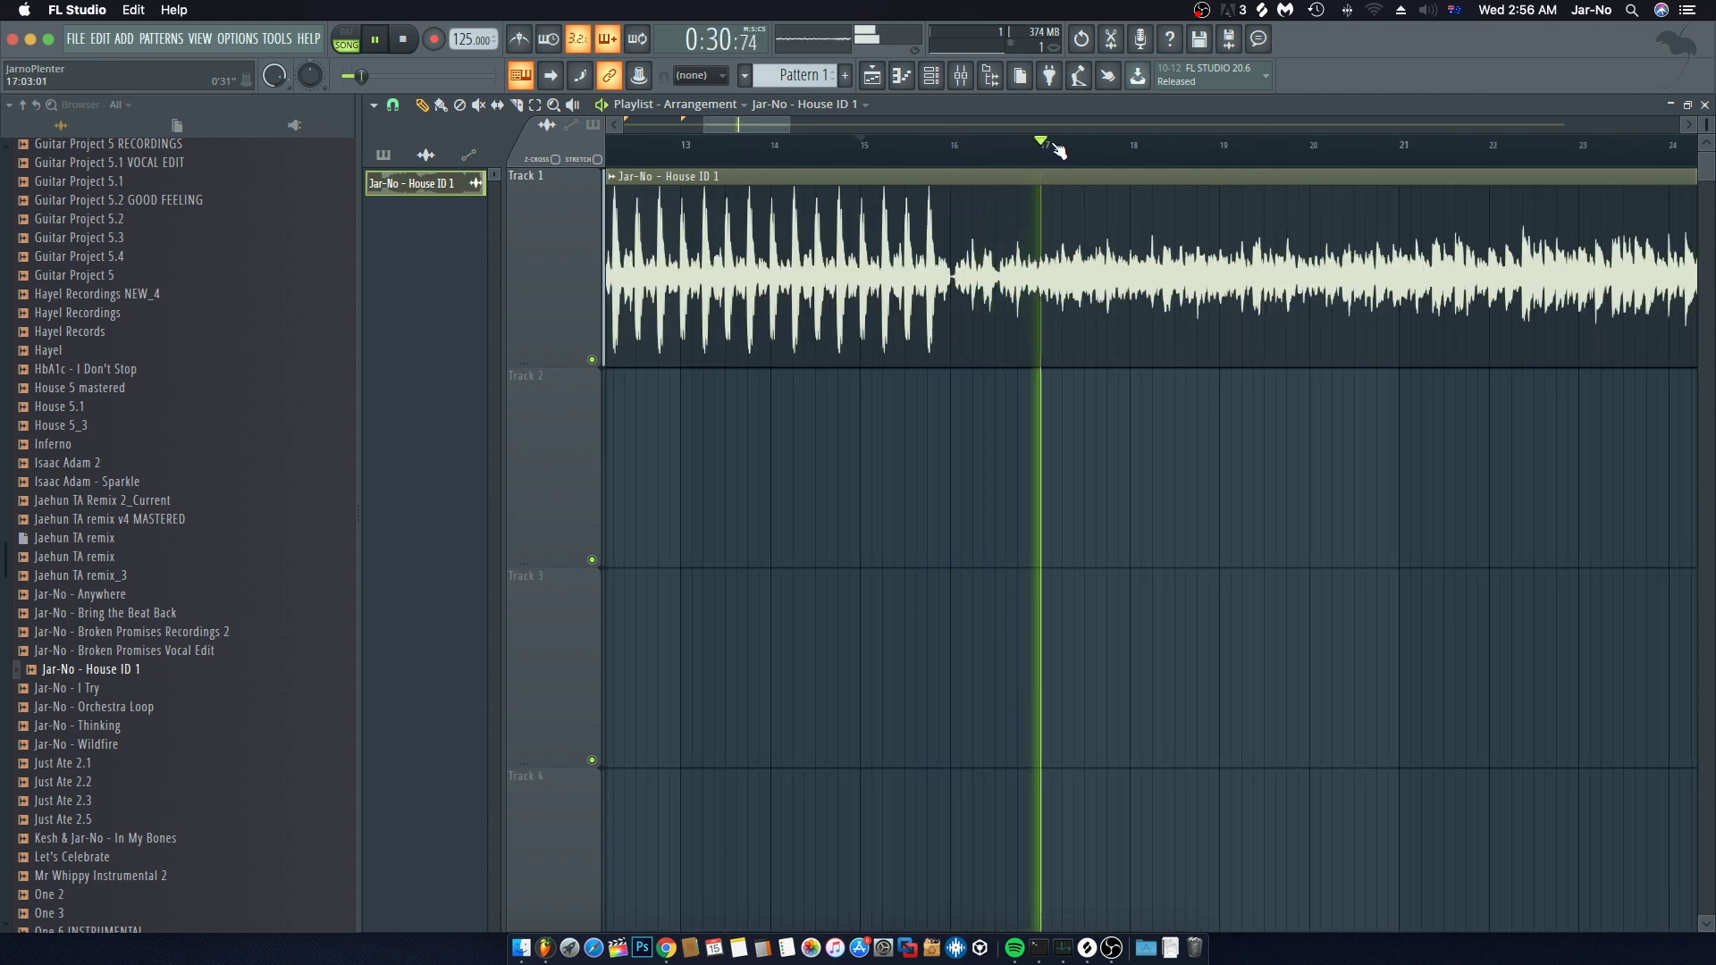
key("space")
Step: Highlight the one-bar transition at bar 16 on the timeline, and clear the selection
left_click(951, 146)
left_click_drag(951, 148, 1037, 150)
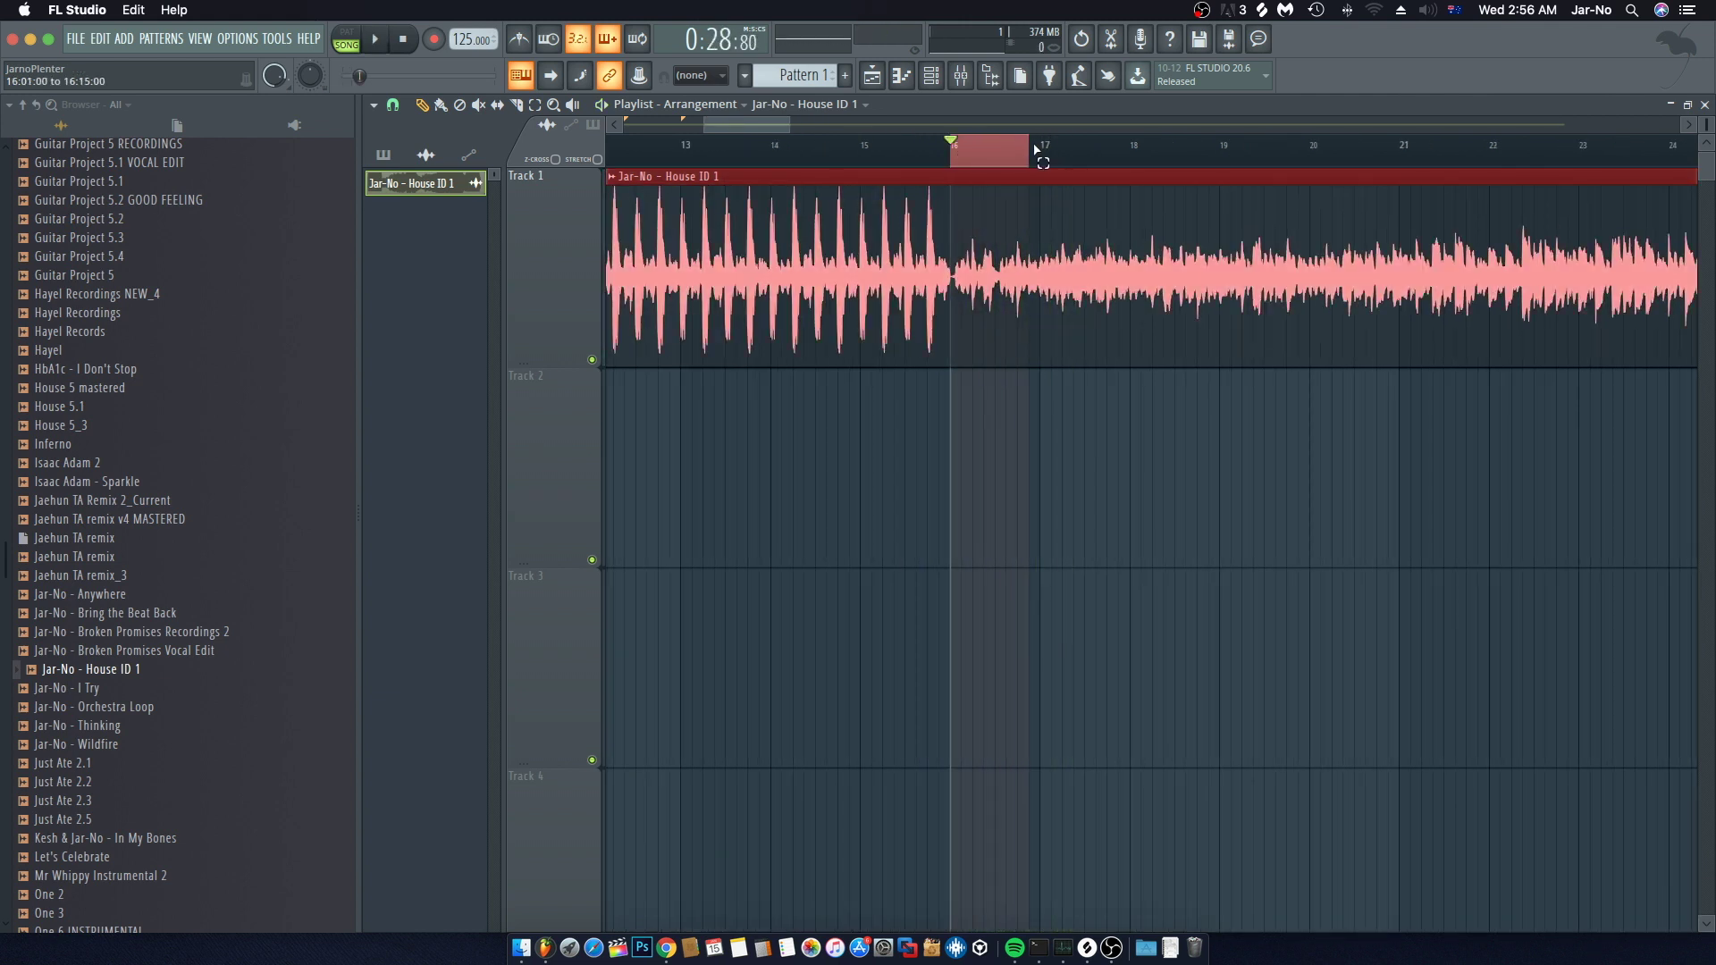
key("ctrl+d")
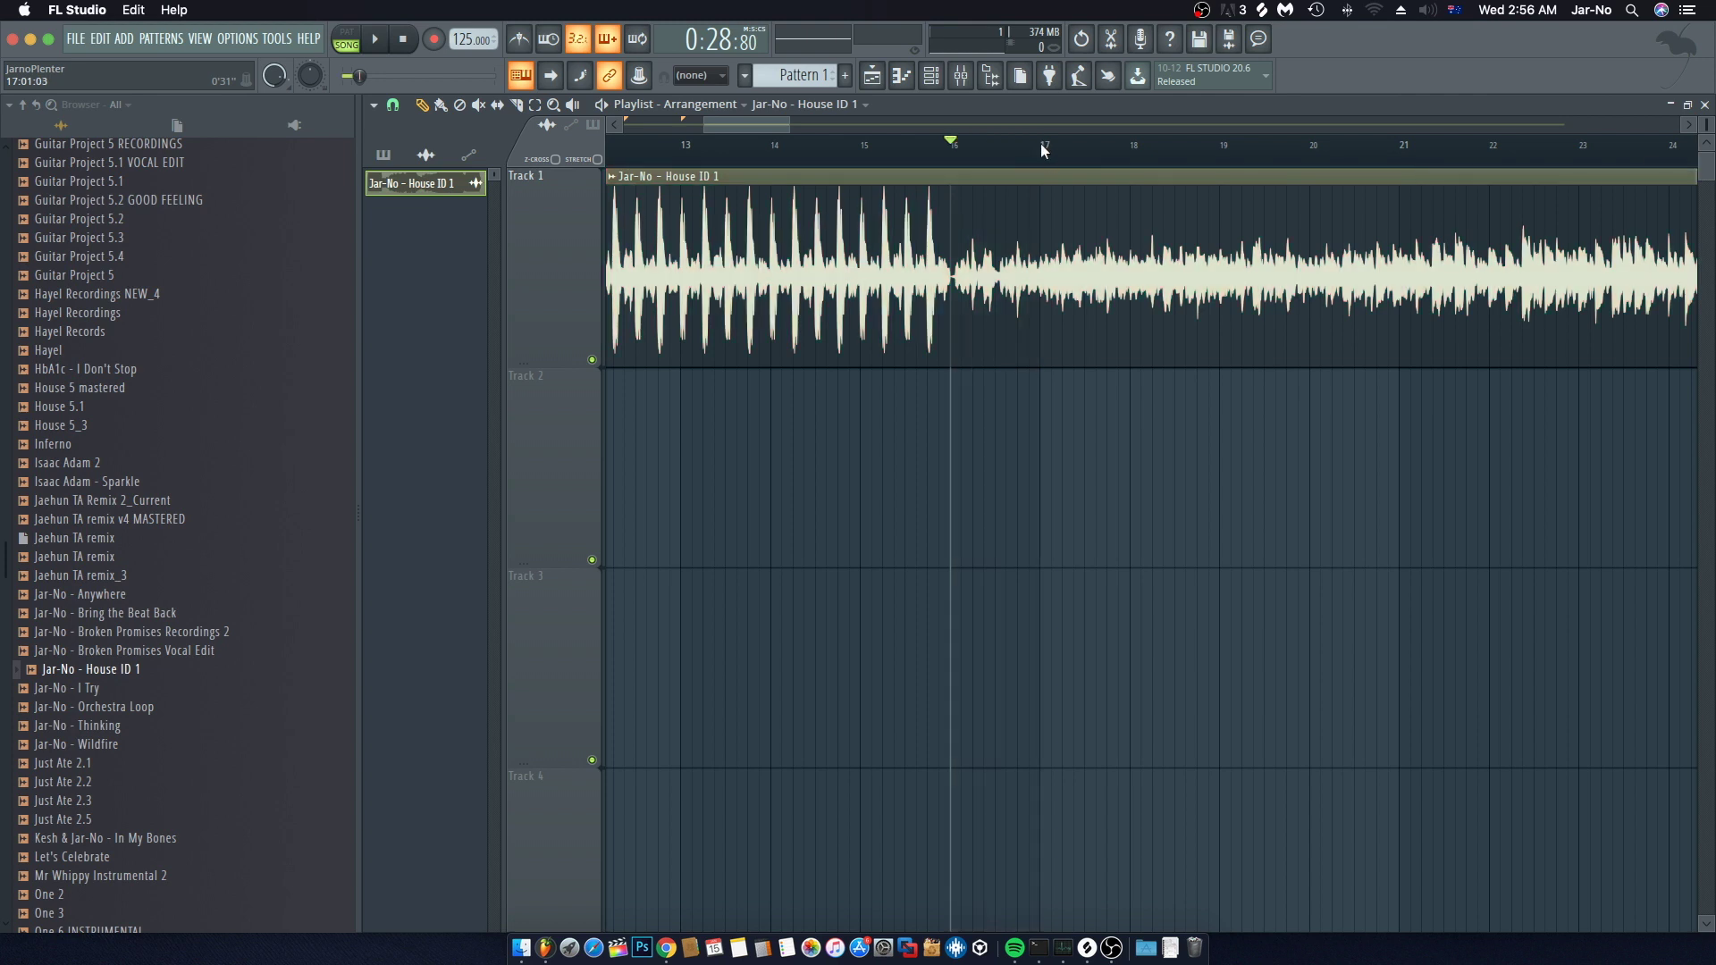
scroll(1042, 141, "down", 3)
mouse_move(1039, 143)
left_mouse_down()
mouse_move(835, 148)
mouse_move(636, 183)
mouse_move(715, 152)
mouse_move(1039, 150)
left_mouse_up()
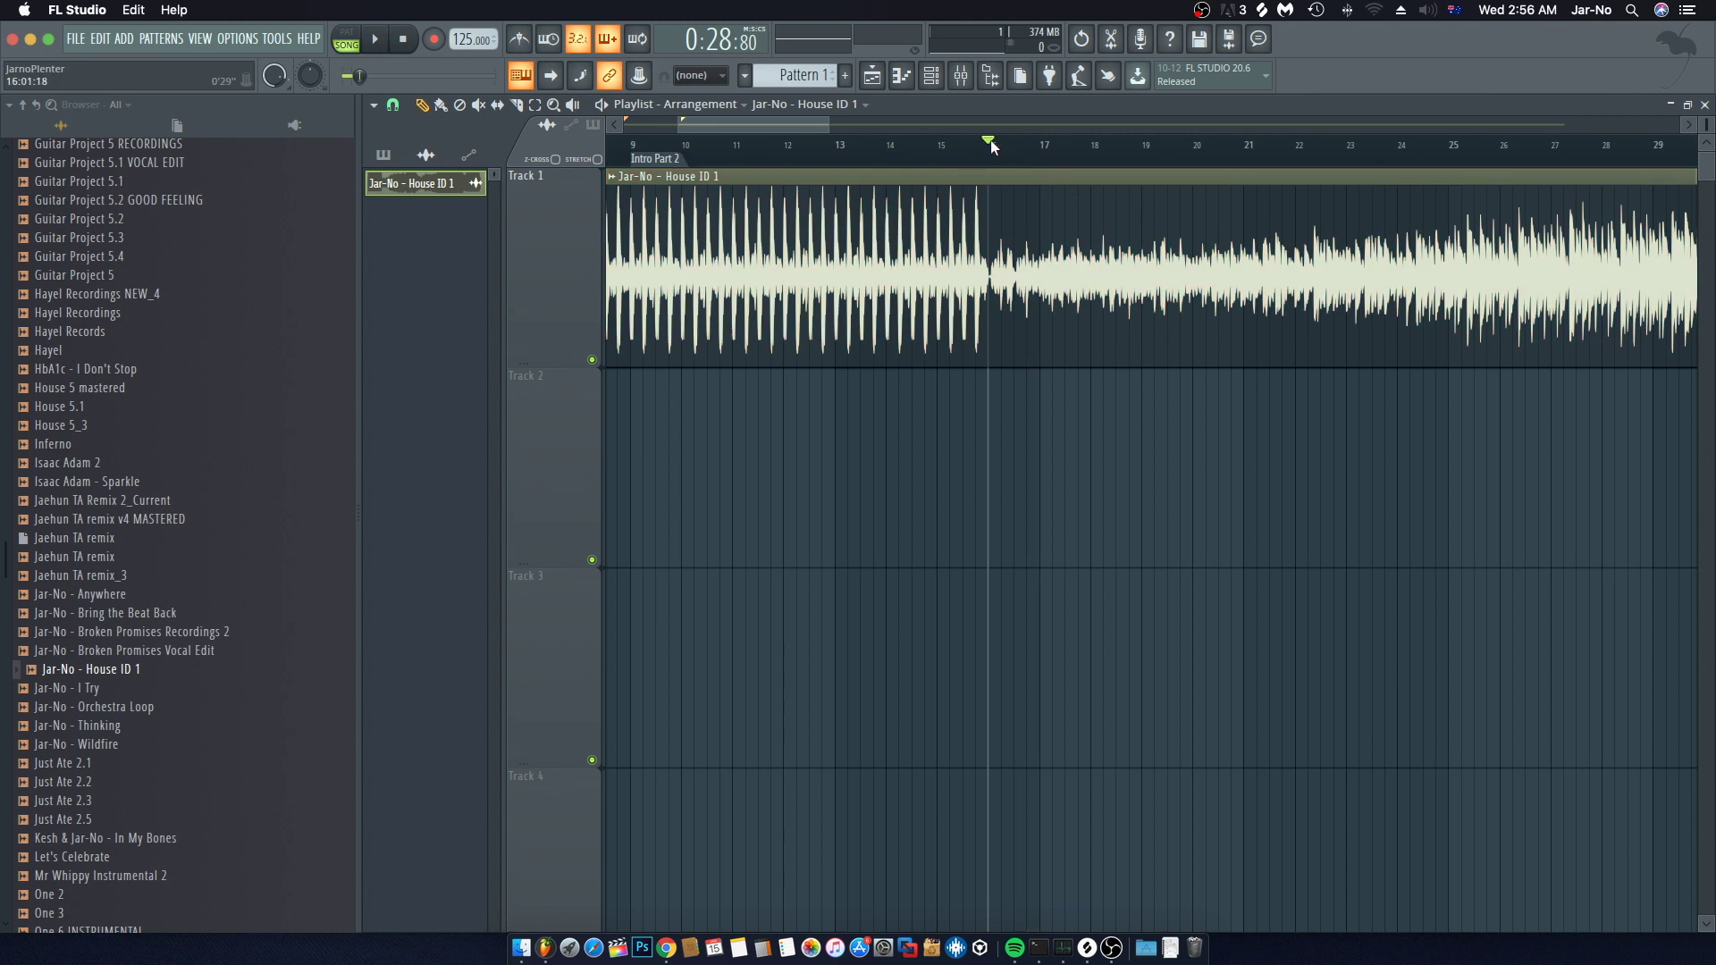
Step: Add a time marker named Verse at bar 17, one bar after the intro's drums stop
scroll(991, 148, "up", 3)
right_click(1100, 151)
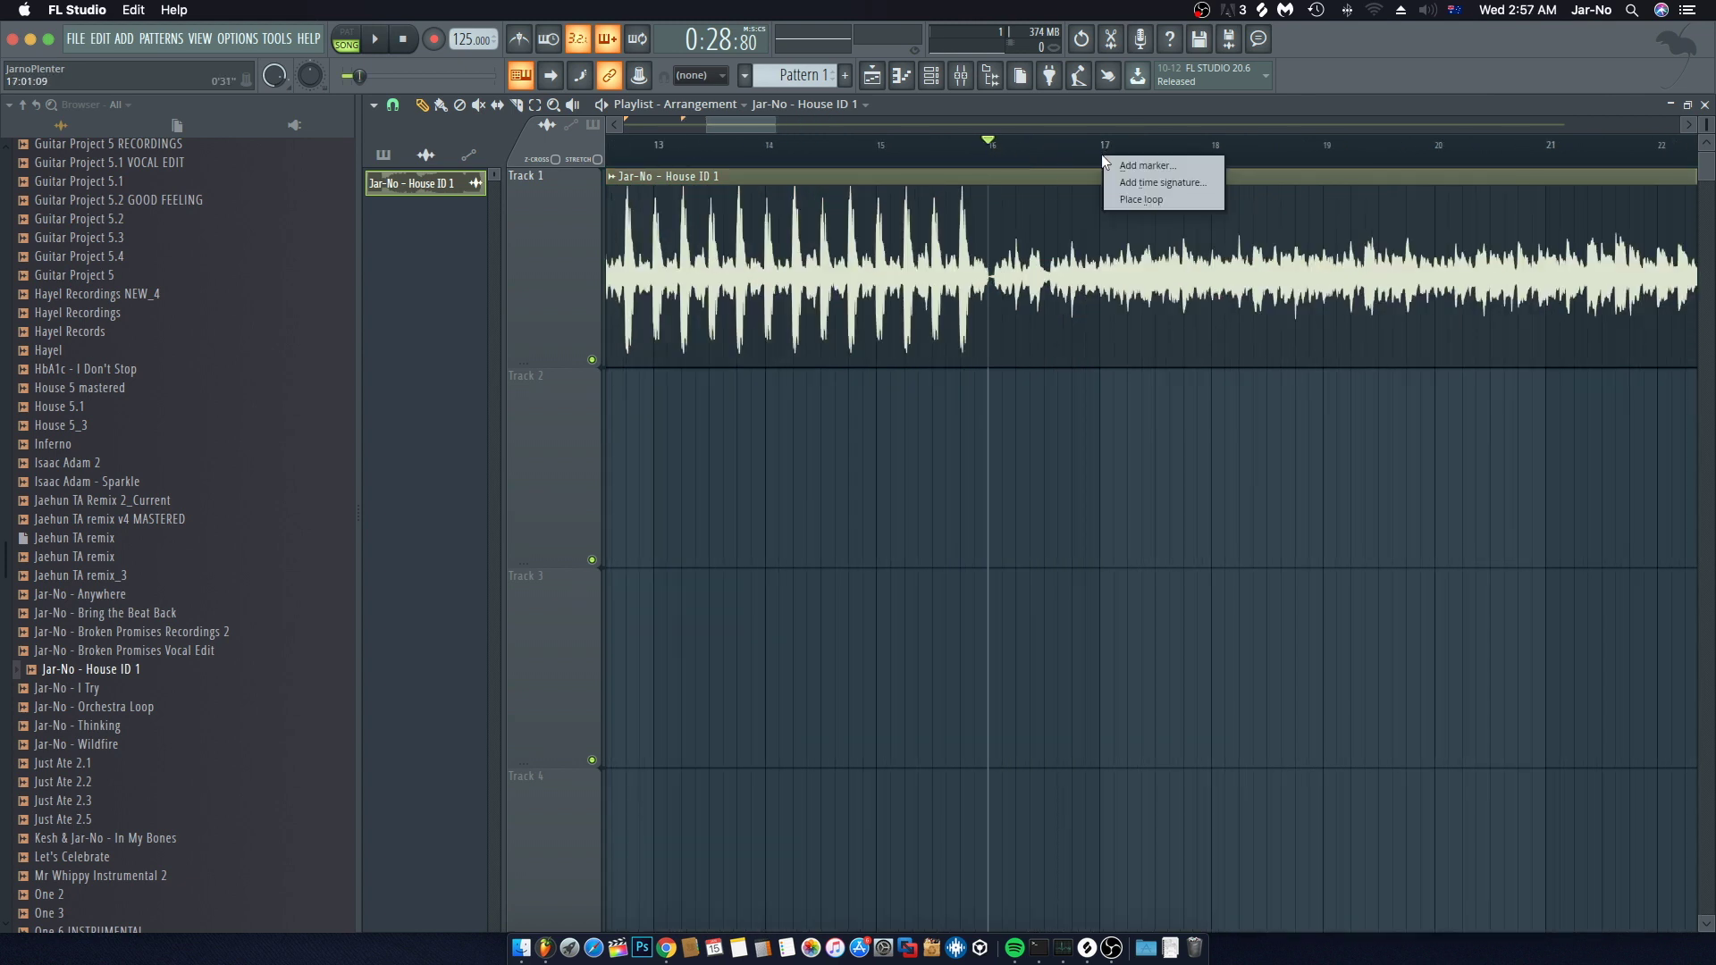
left_click(1123, 159)
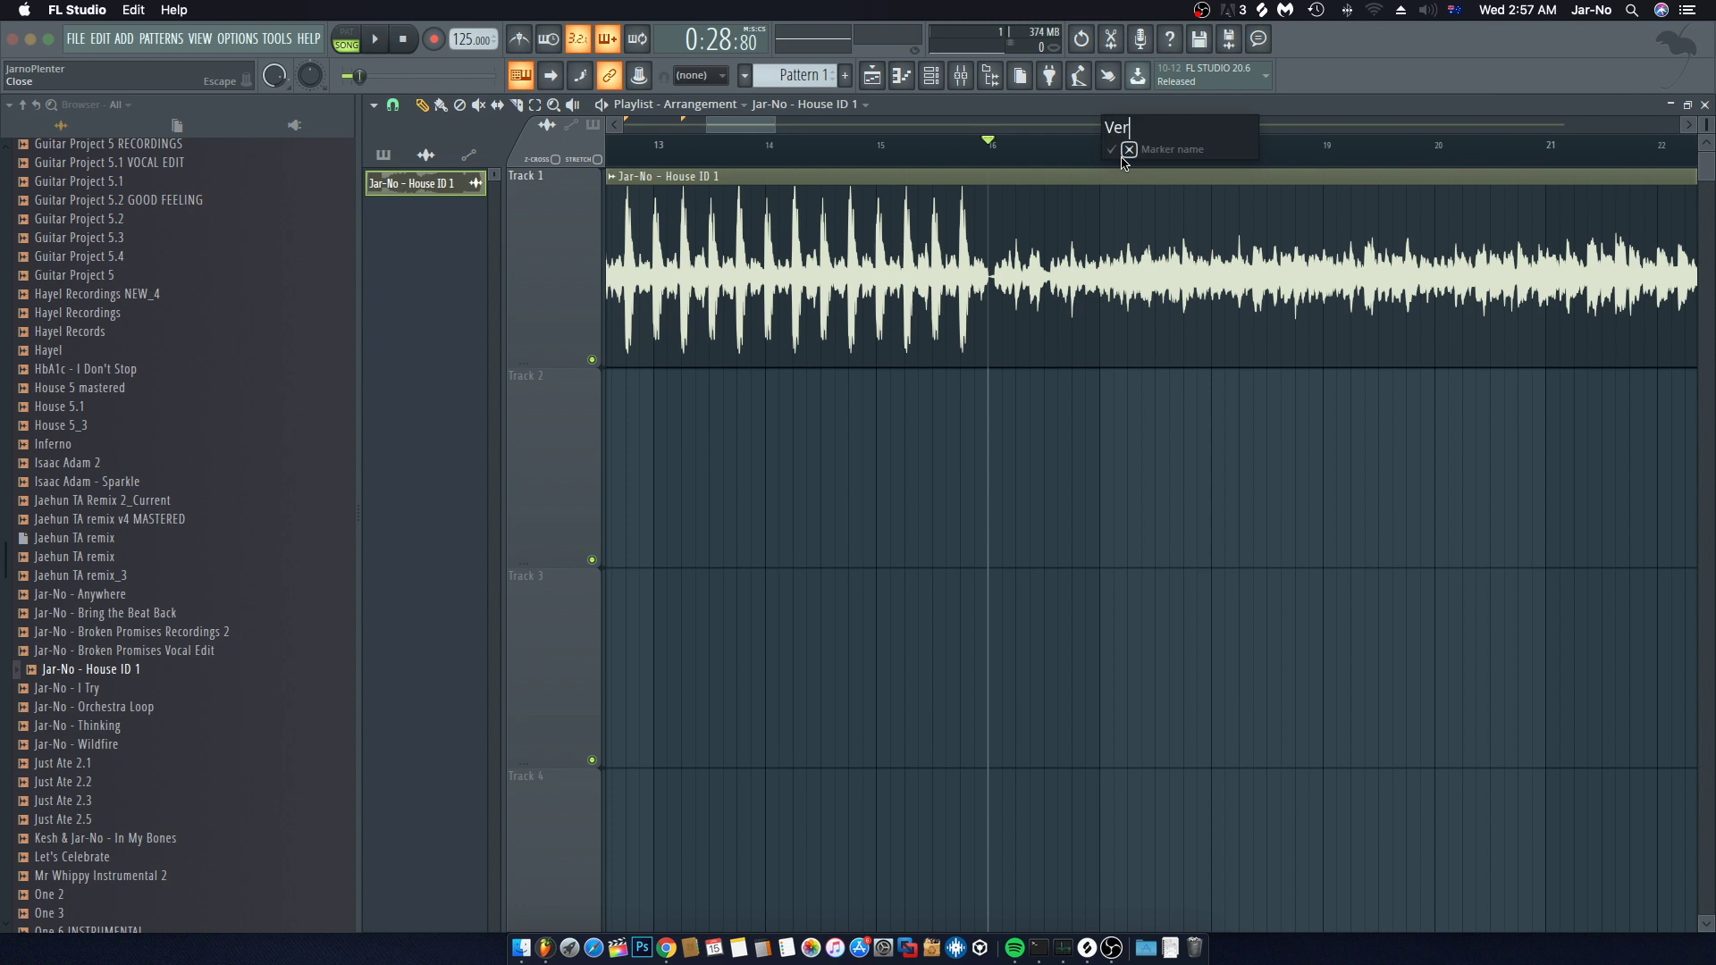
type("Verse")
key("Return")
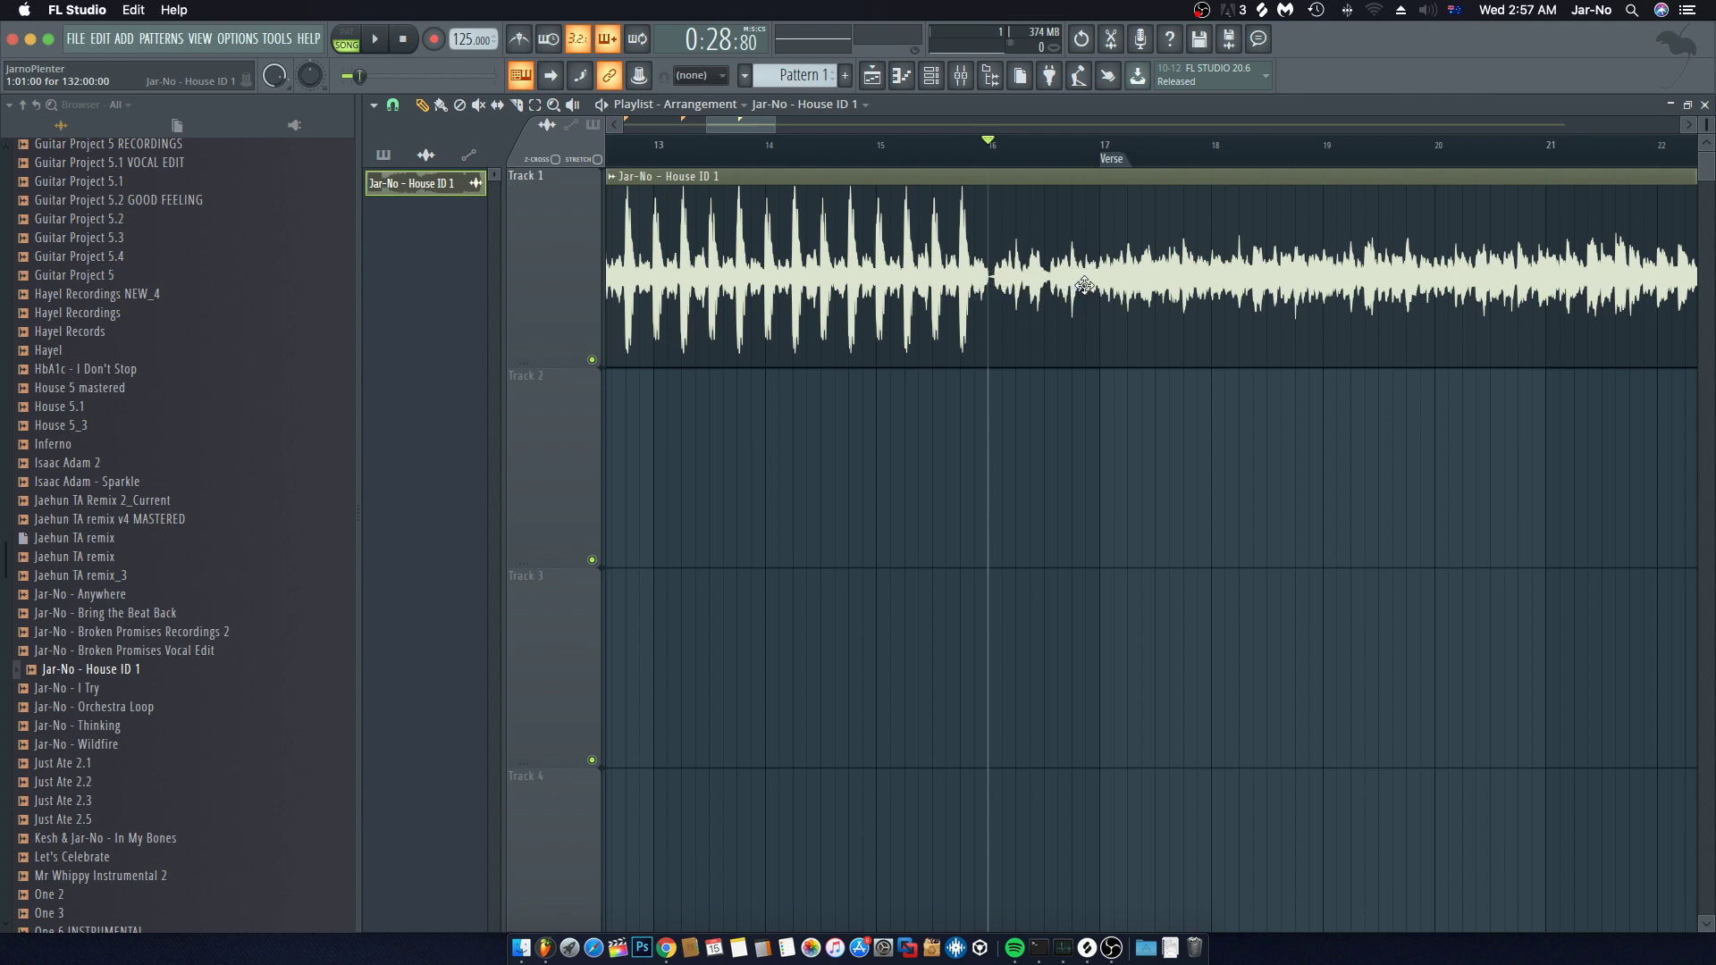
Step: Audition the lead-in from bar 16 and the first bars of the verse
key("space")
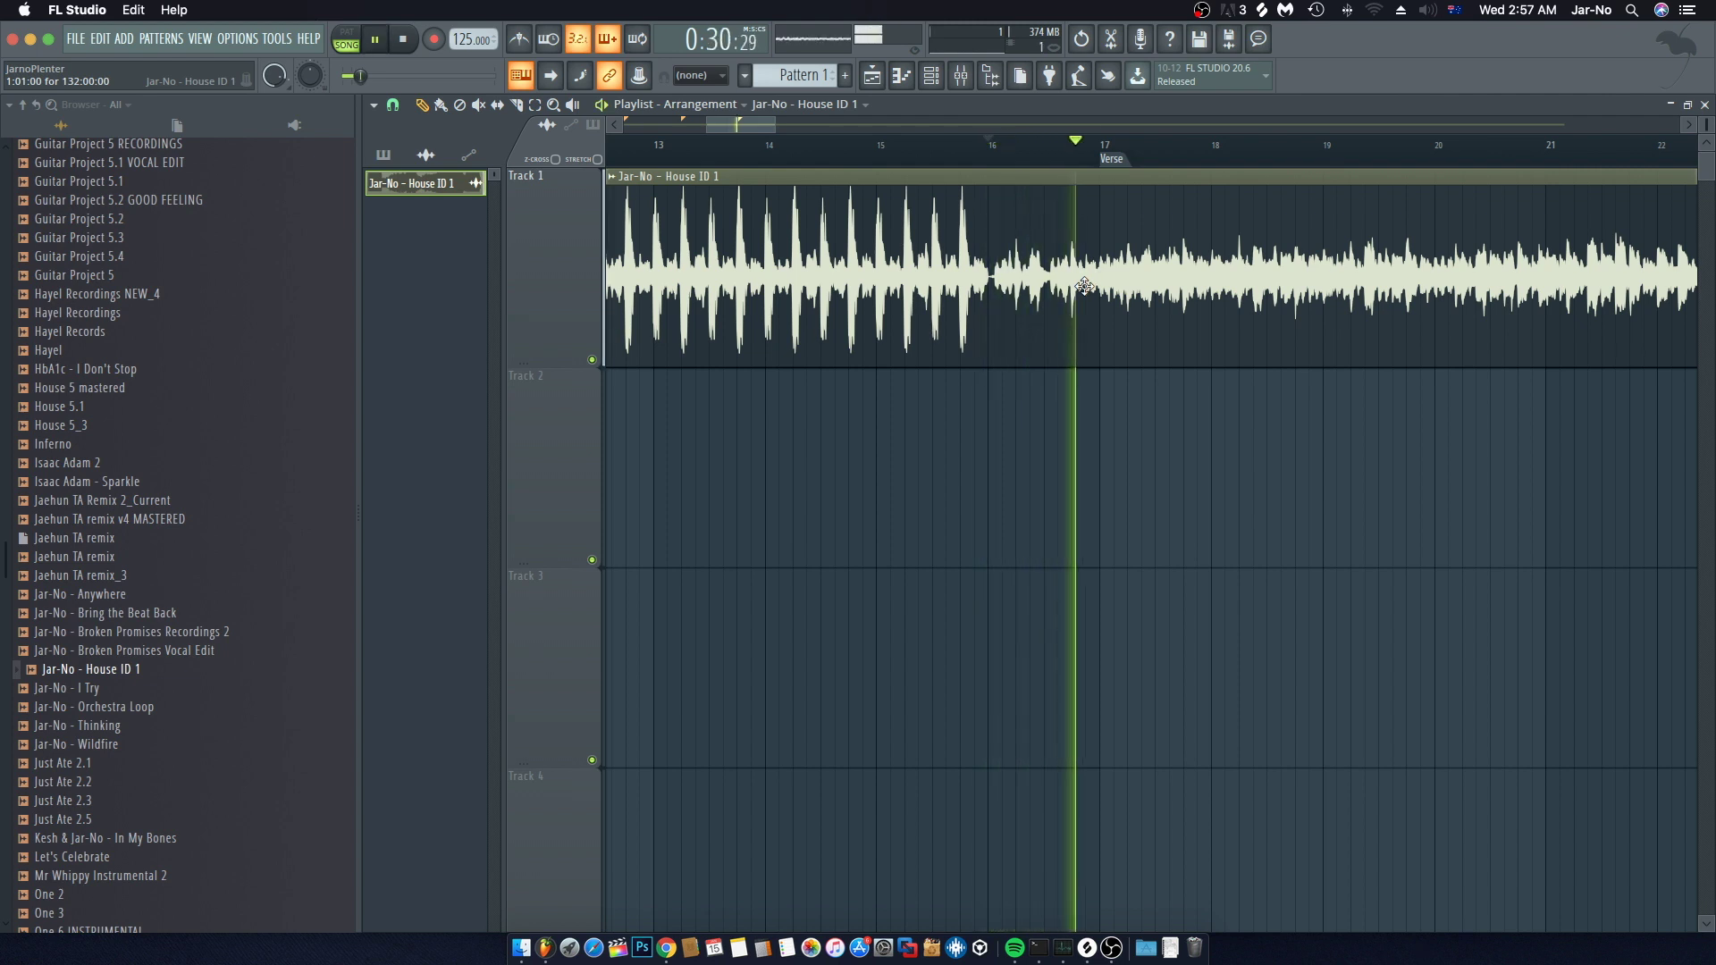
scroll(1166, 154, "down", 1)
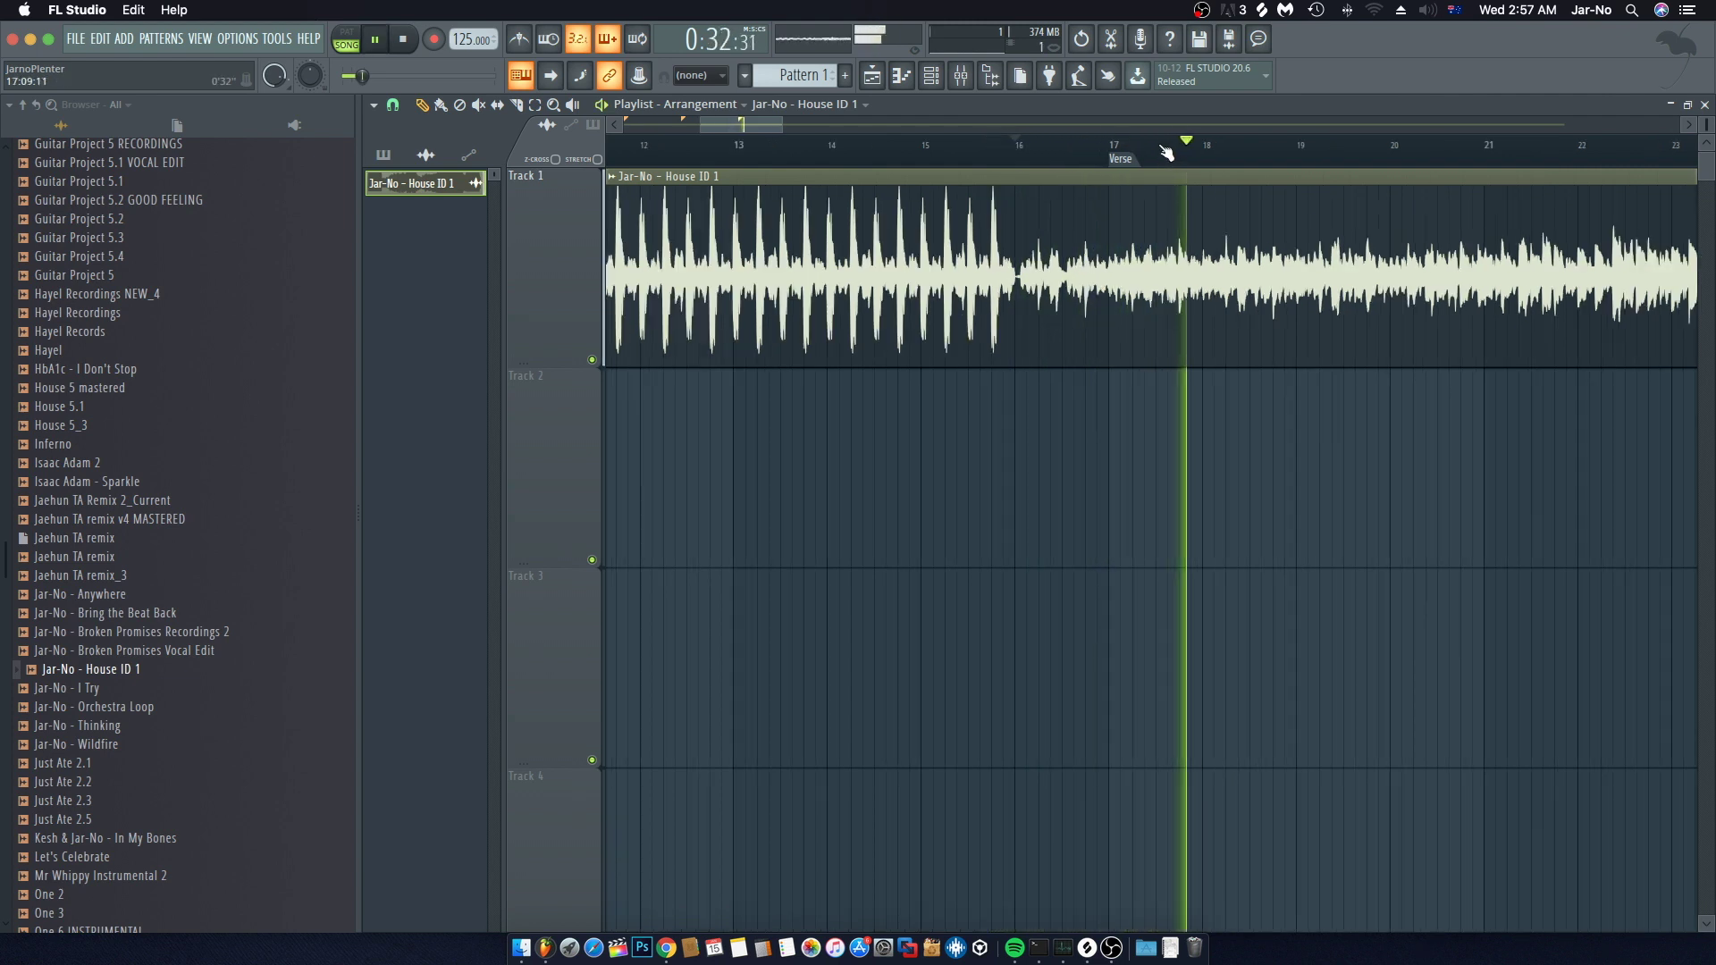
scroll(1275, 387, "down", 2)
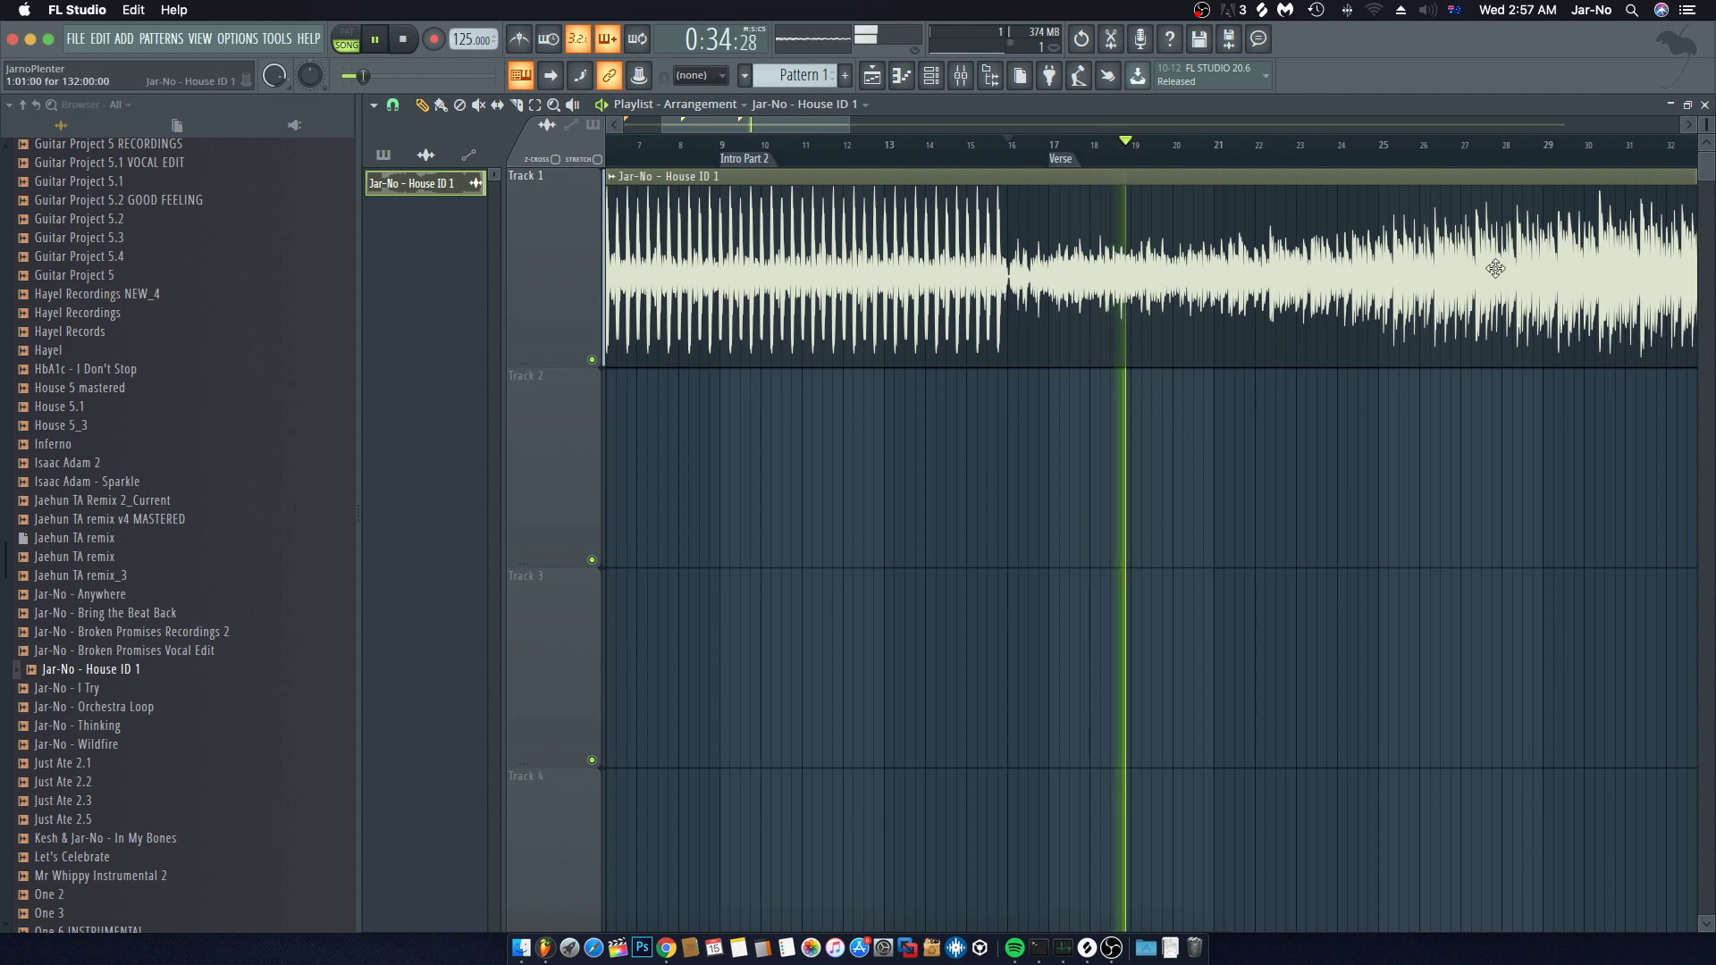
scroll(1189, 208, "down", 1)
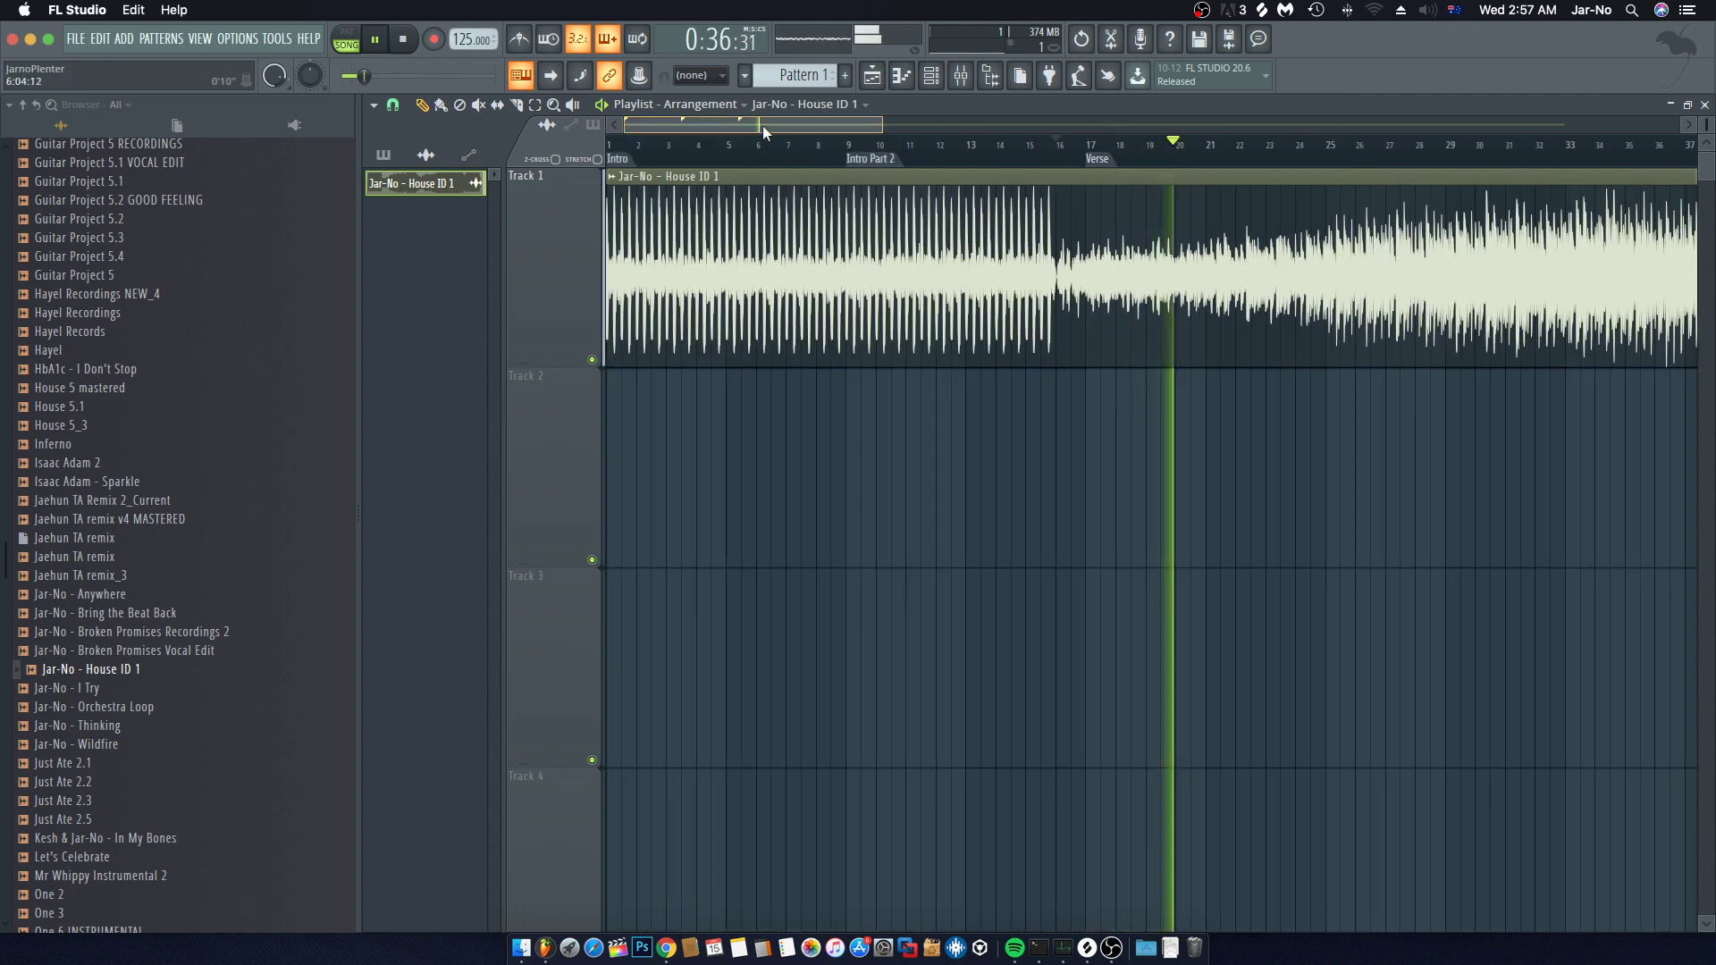
left_click_drag(763, 125, 850, 127)
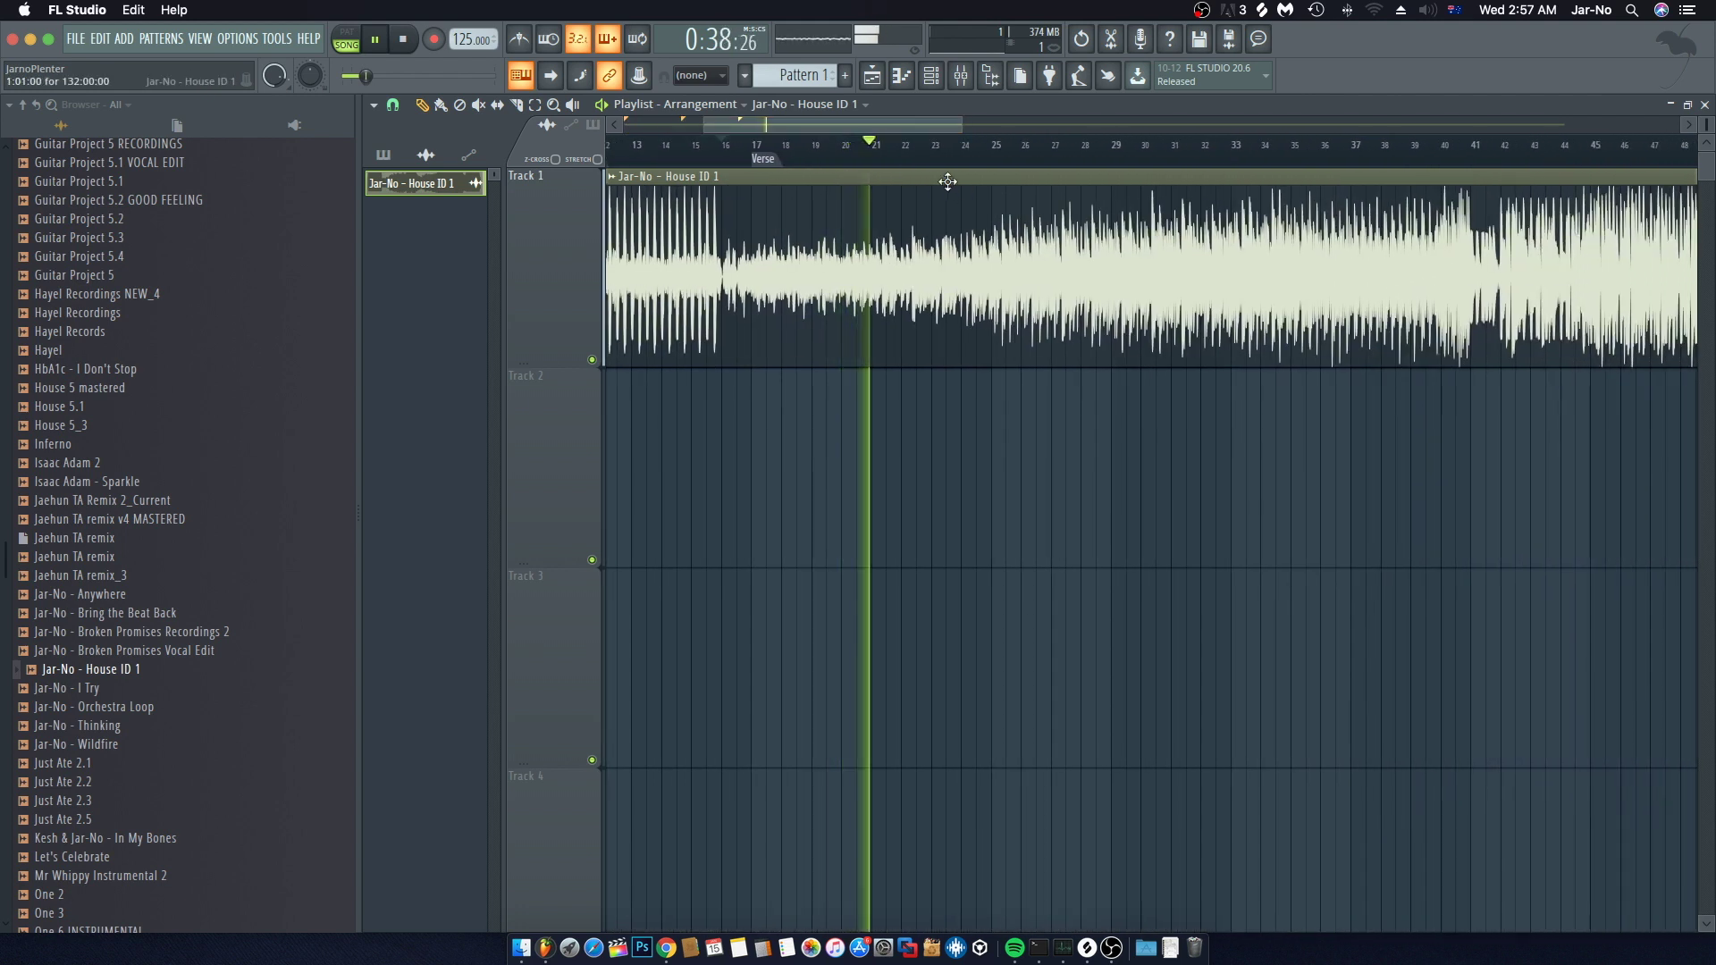
key("space")
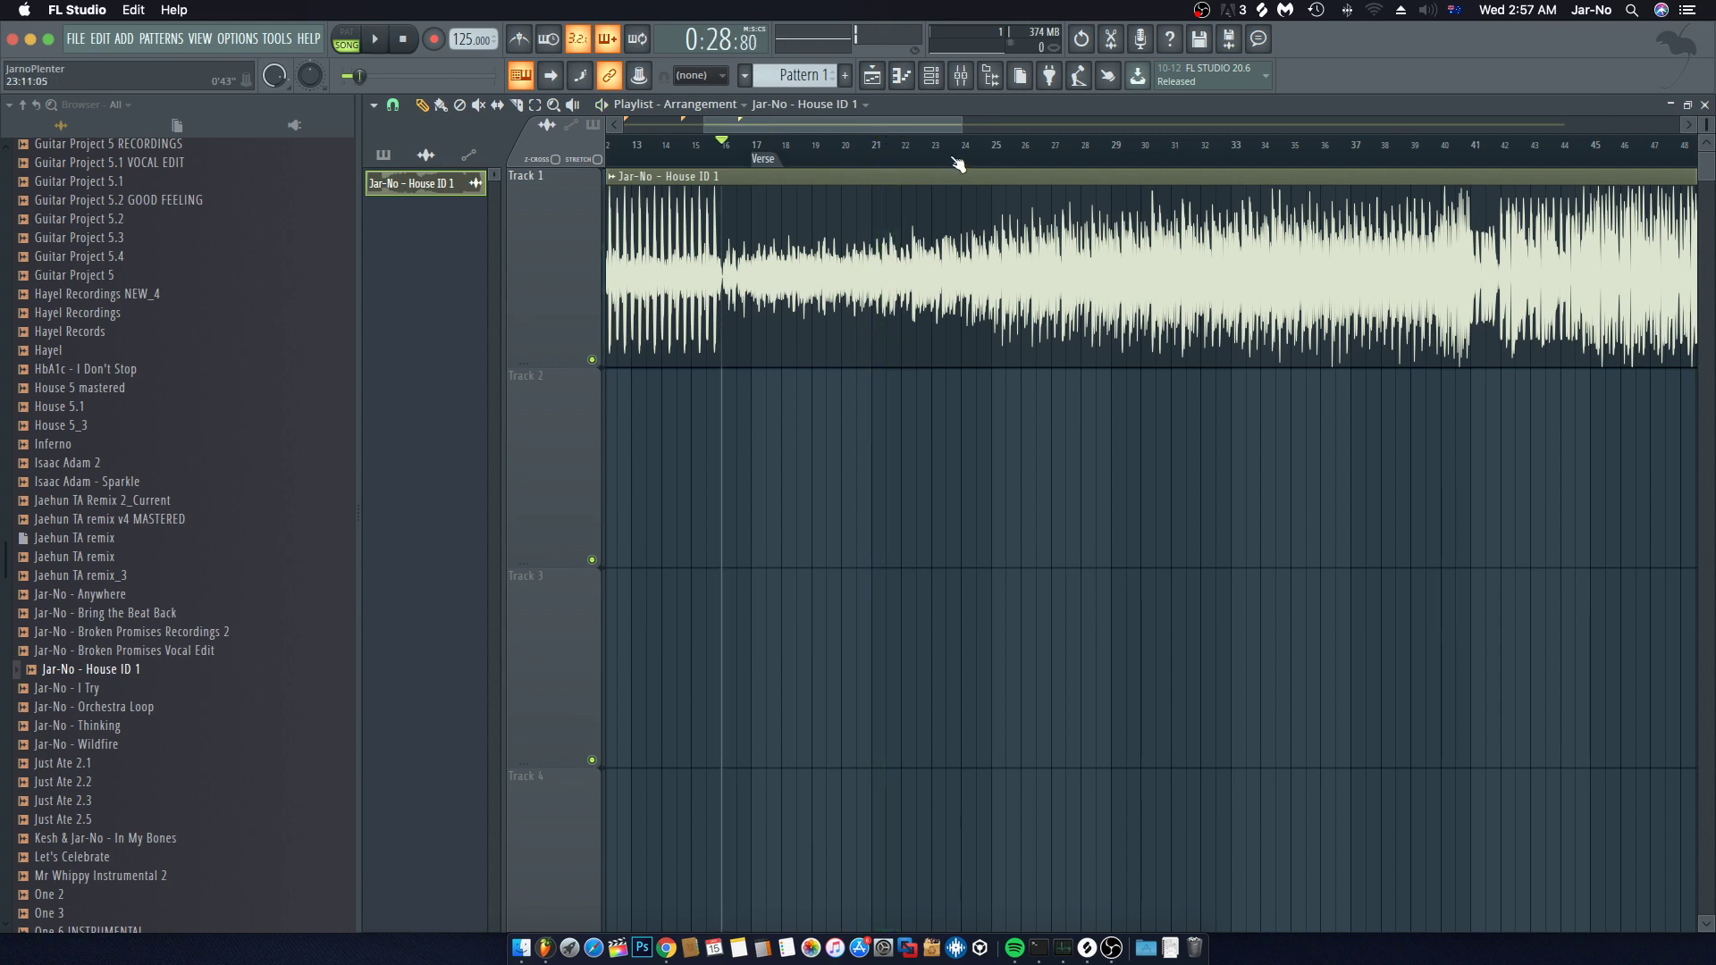
Step: Audition the end of the verse from bar 22 to find where its next section starts
left_click(911, 146)
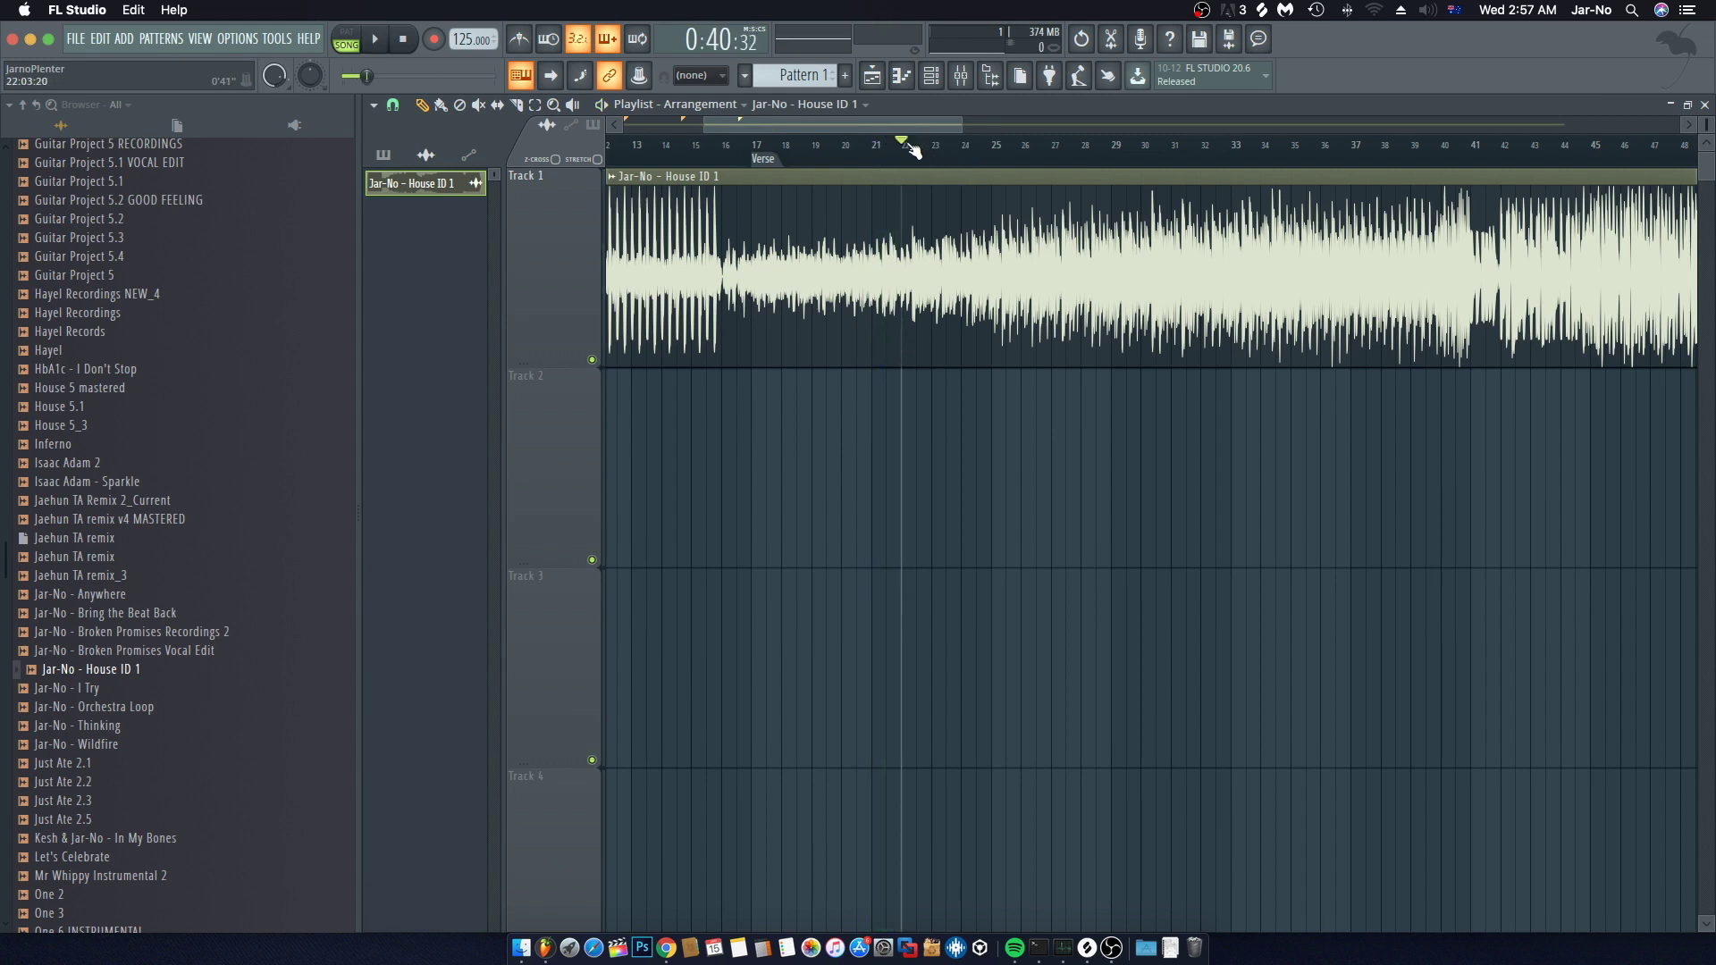
key("space")
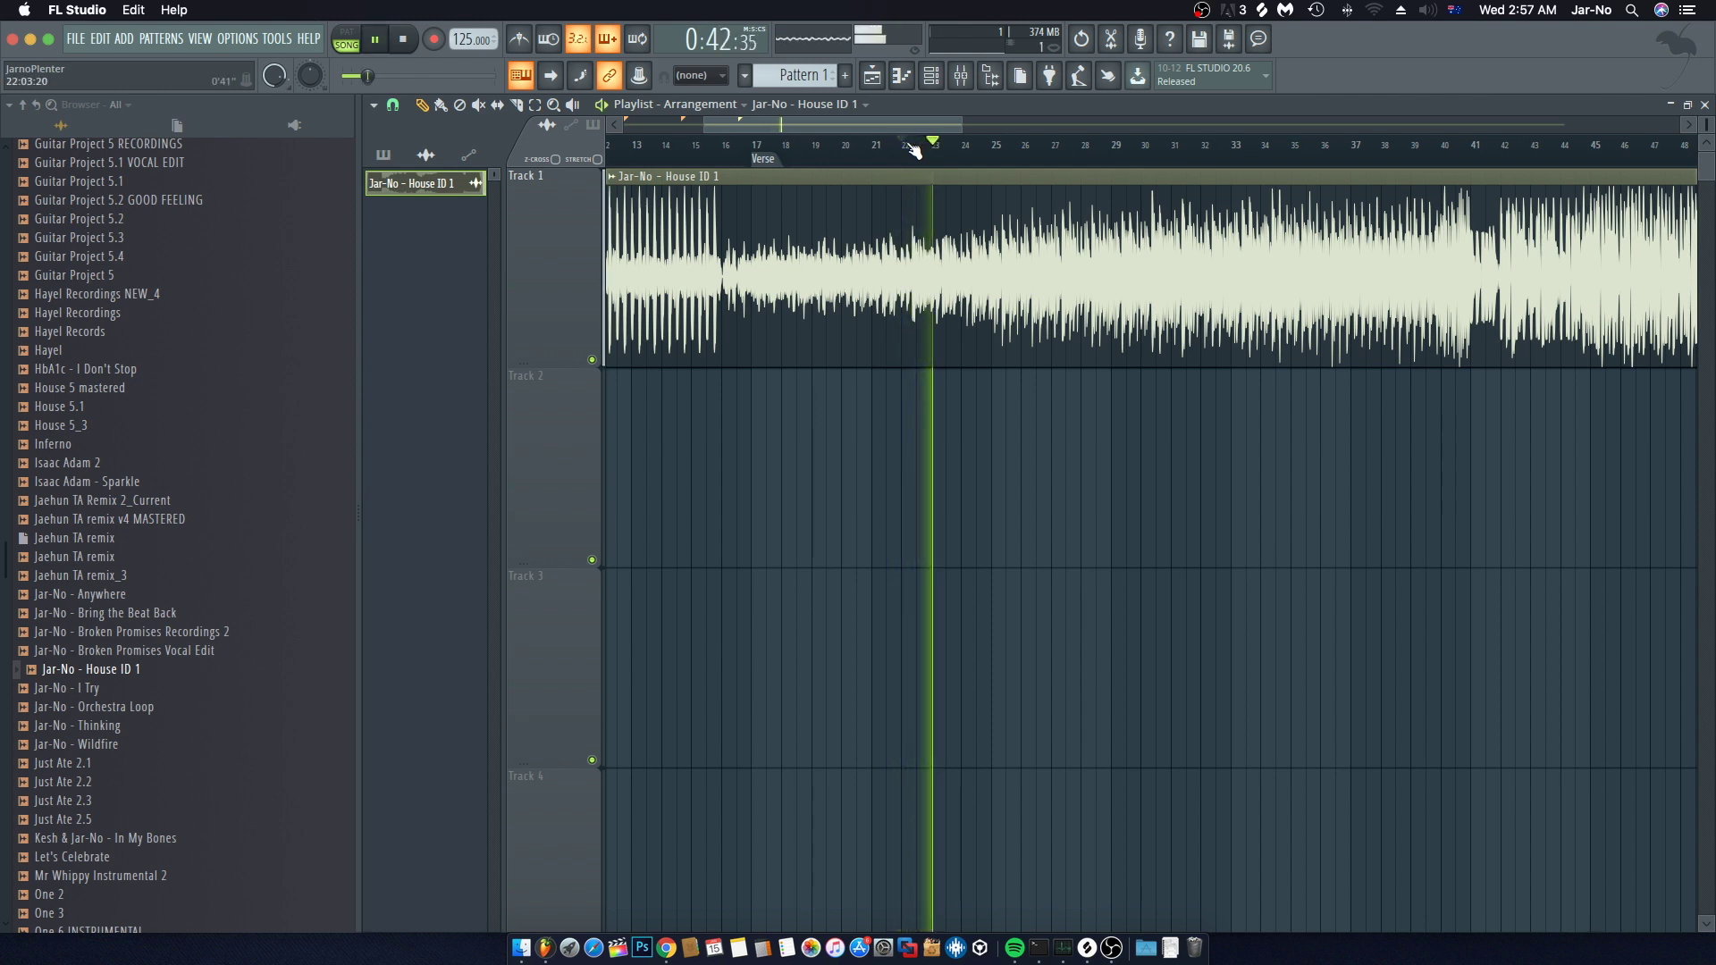
scroll(924, 125, "up", 2)
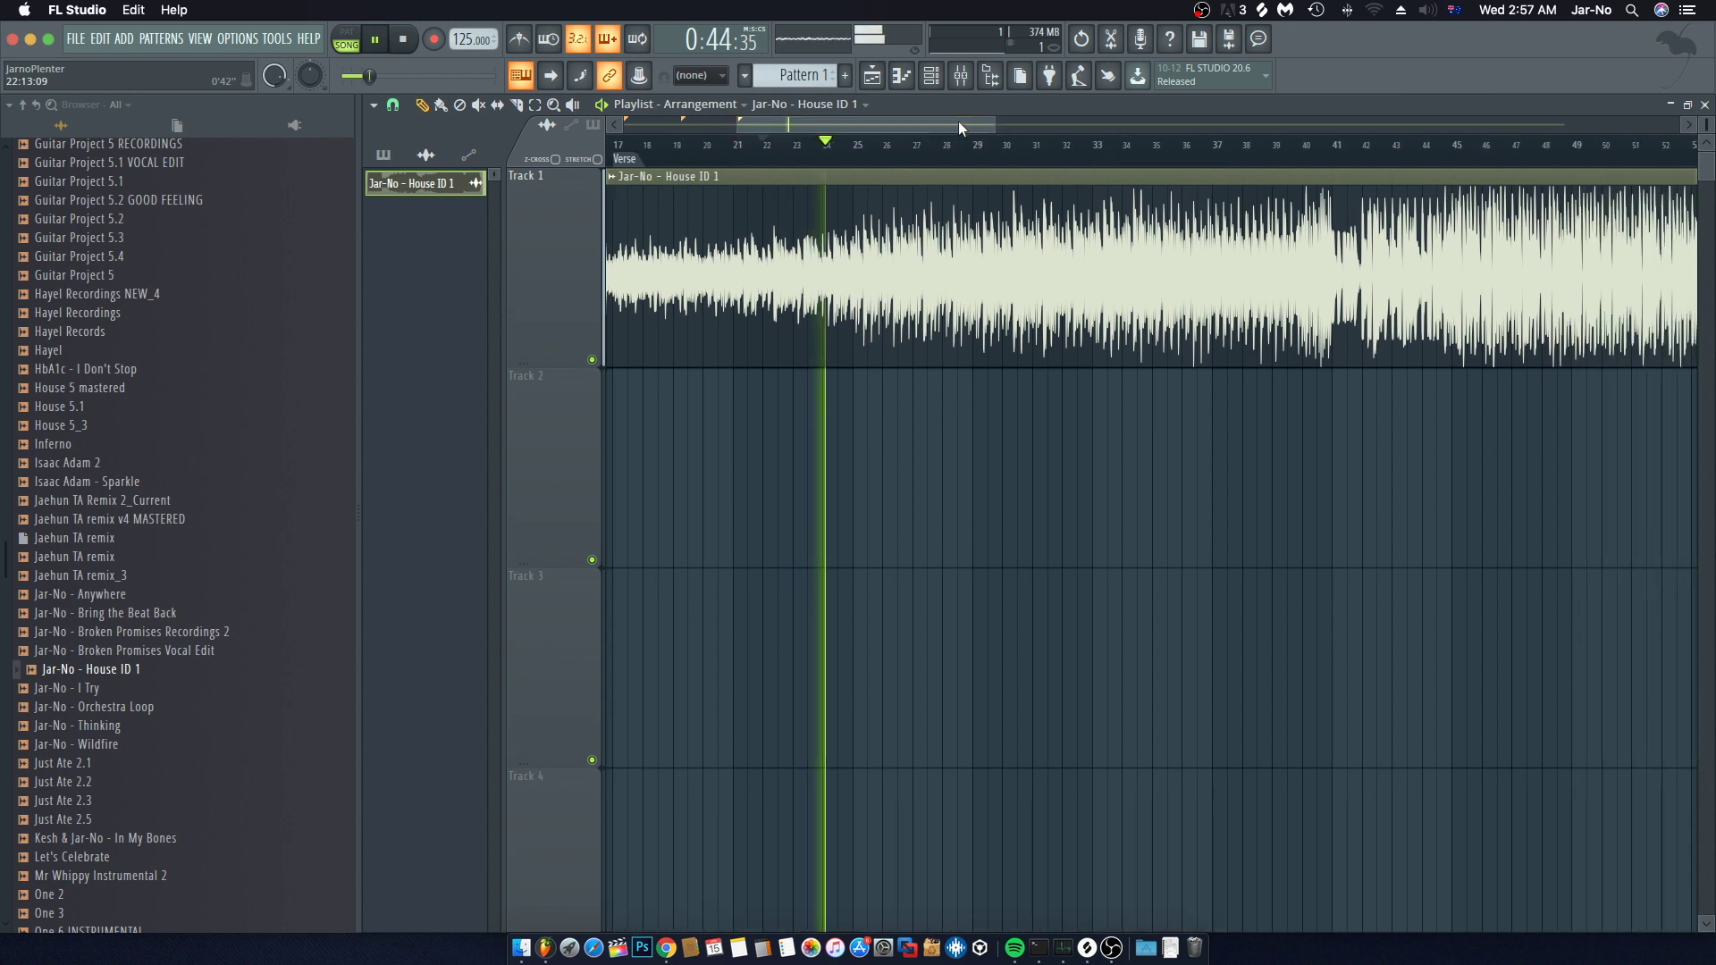
key("space")
Step: Add a time marker named Pre Chorus at bar 25
right_click(862, 164)
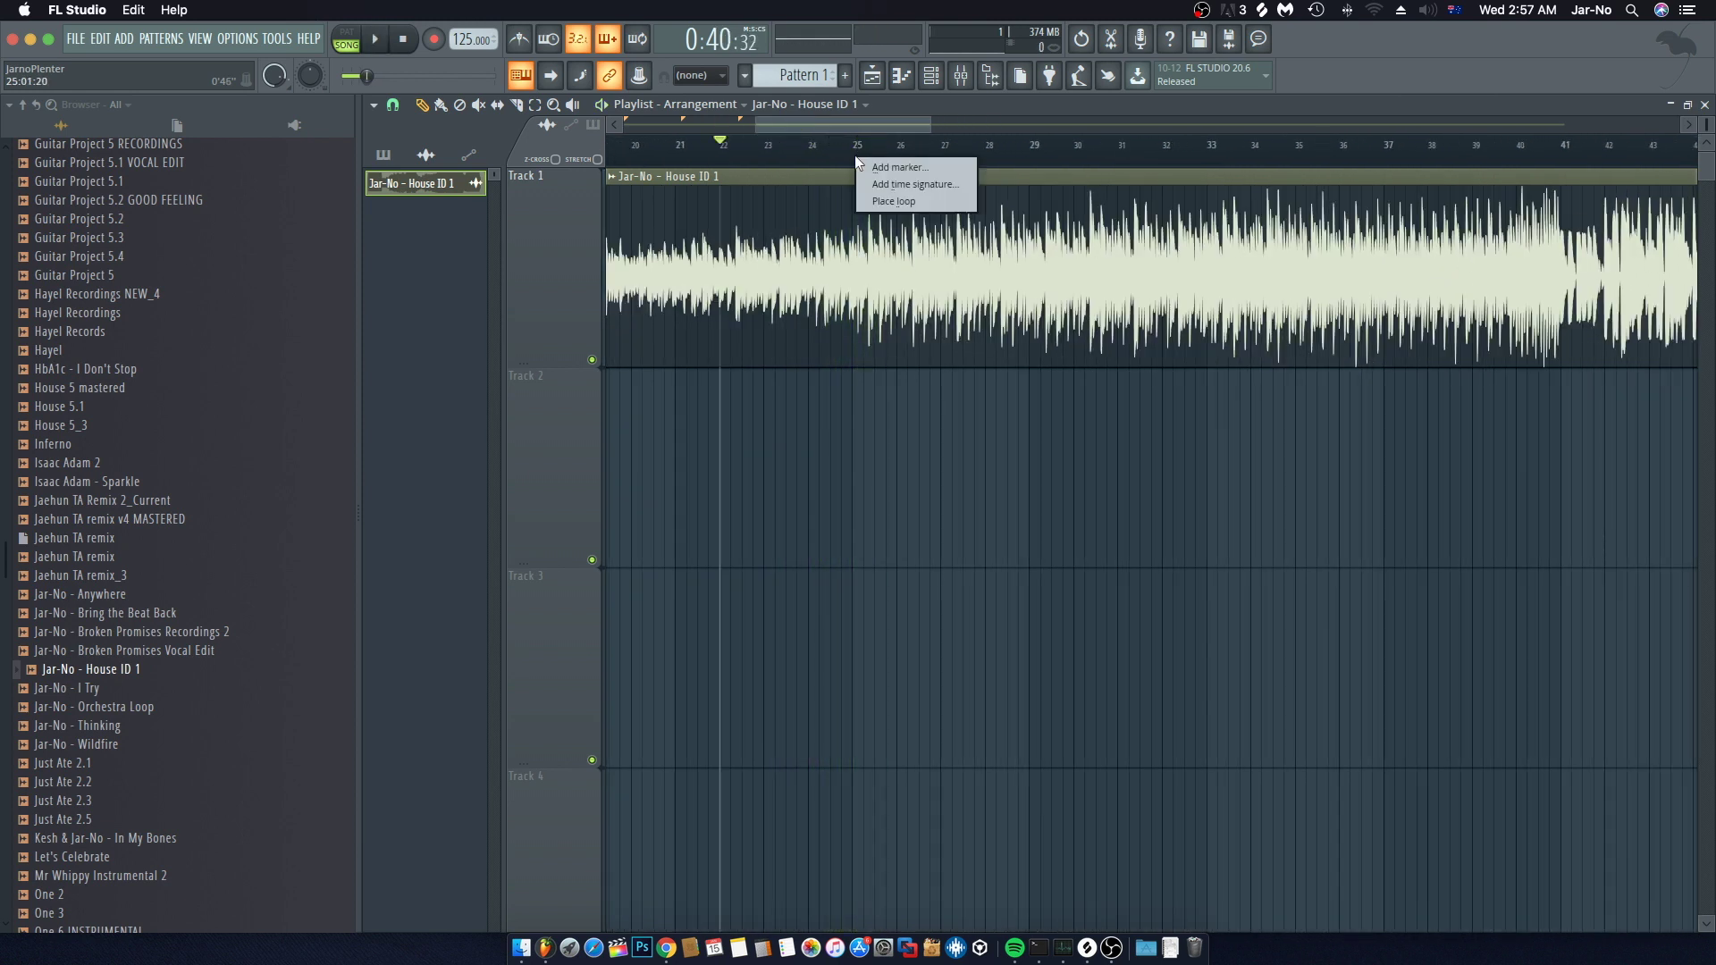
left_click(865, 161)
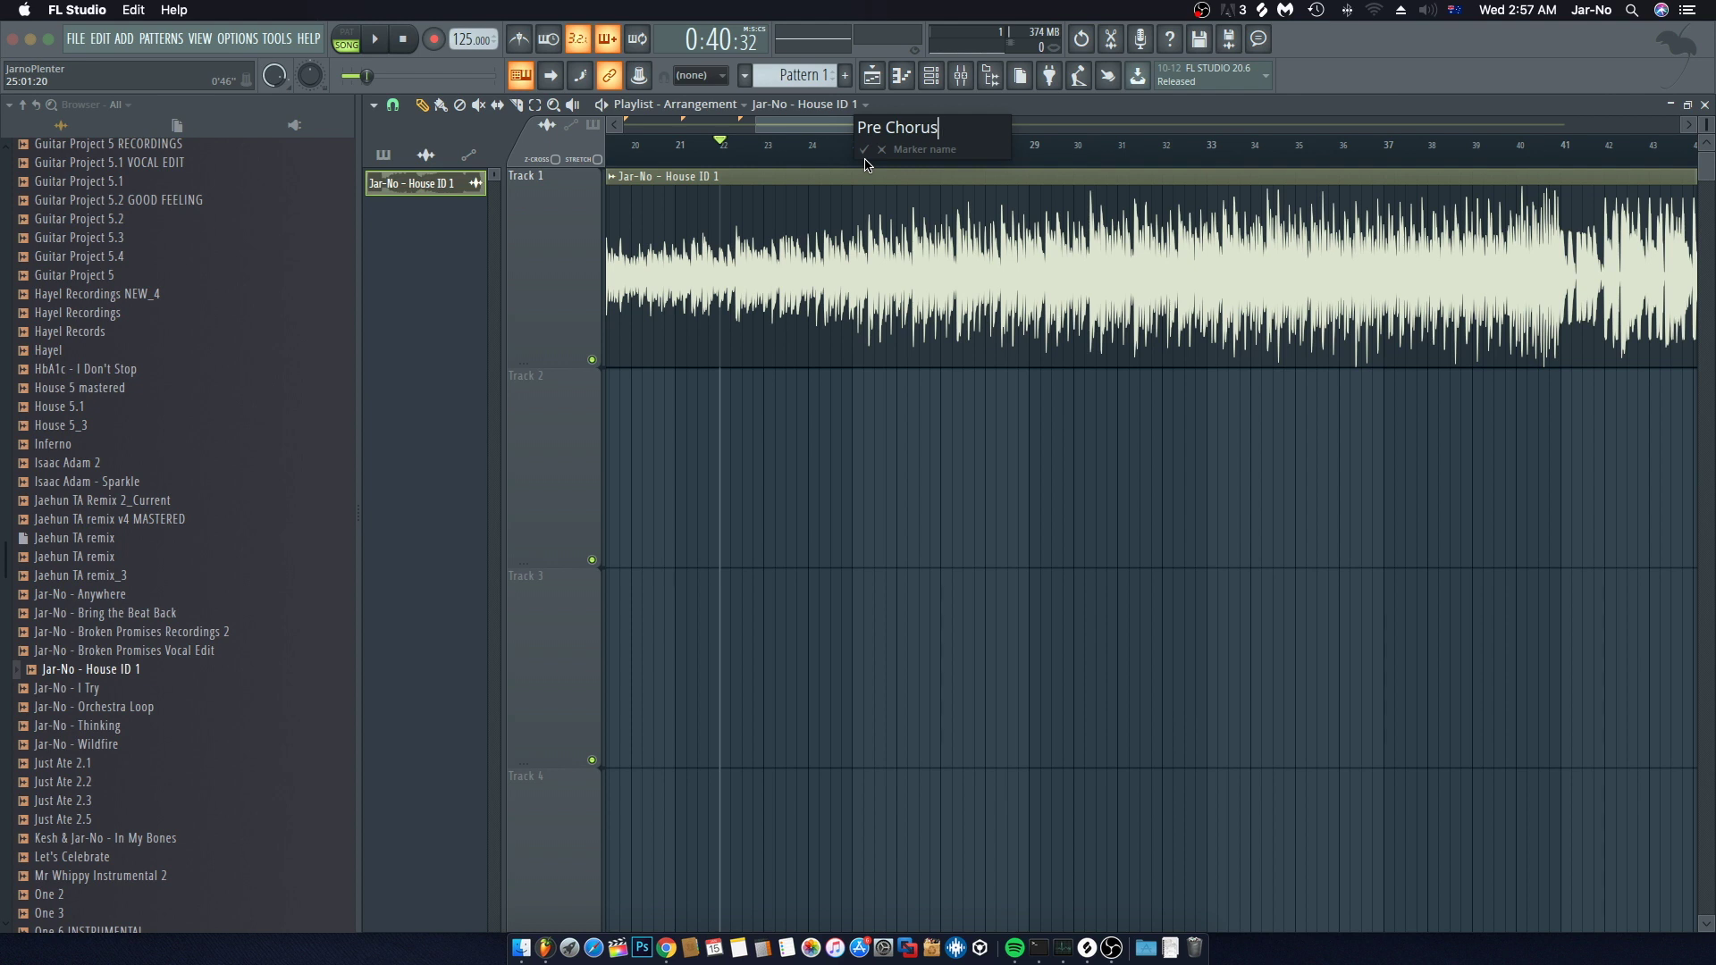
key("Return")
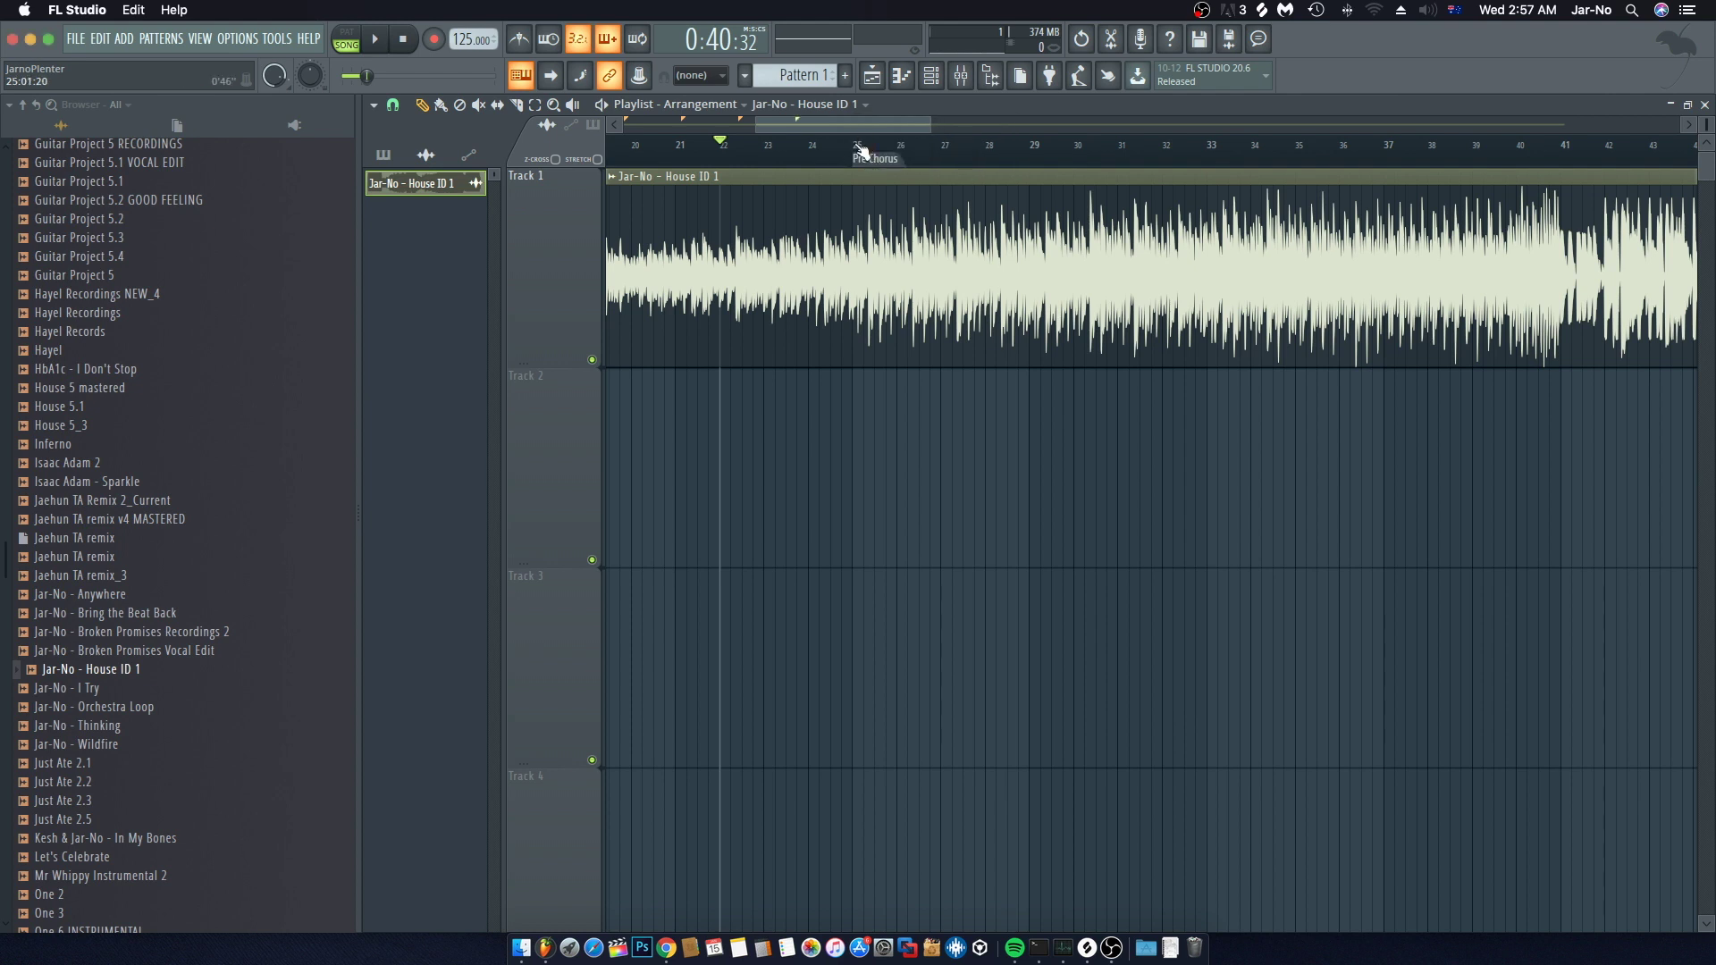
Step: Audition the pre-chorus from its marker at bar 25 to about bar 30
left_click(861, 151)
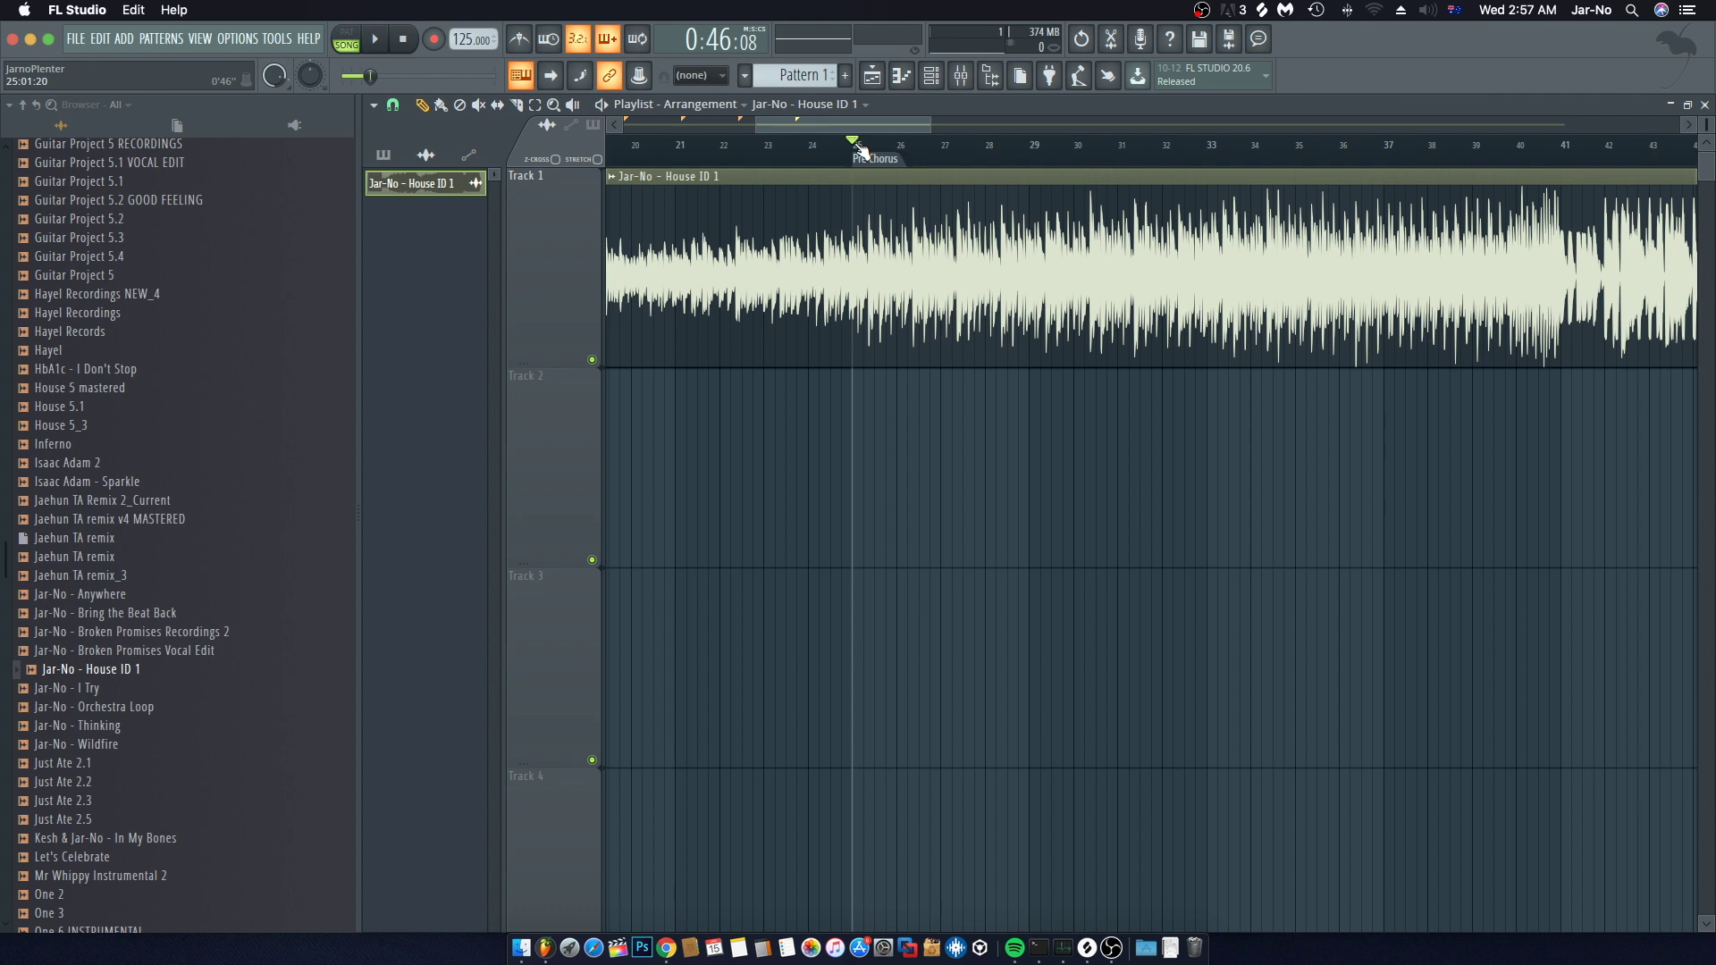
key("space")
left_click_drag(879, 128, 910, 129)
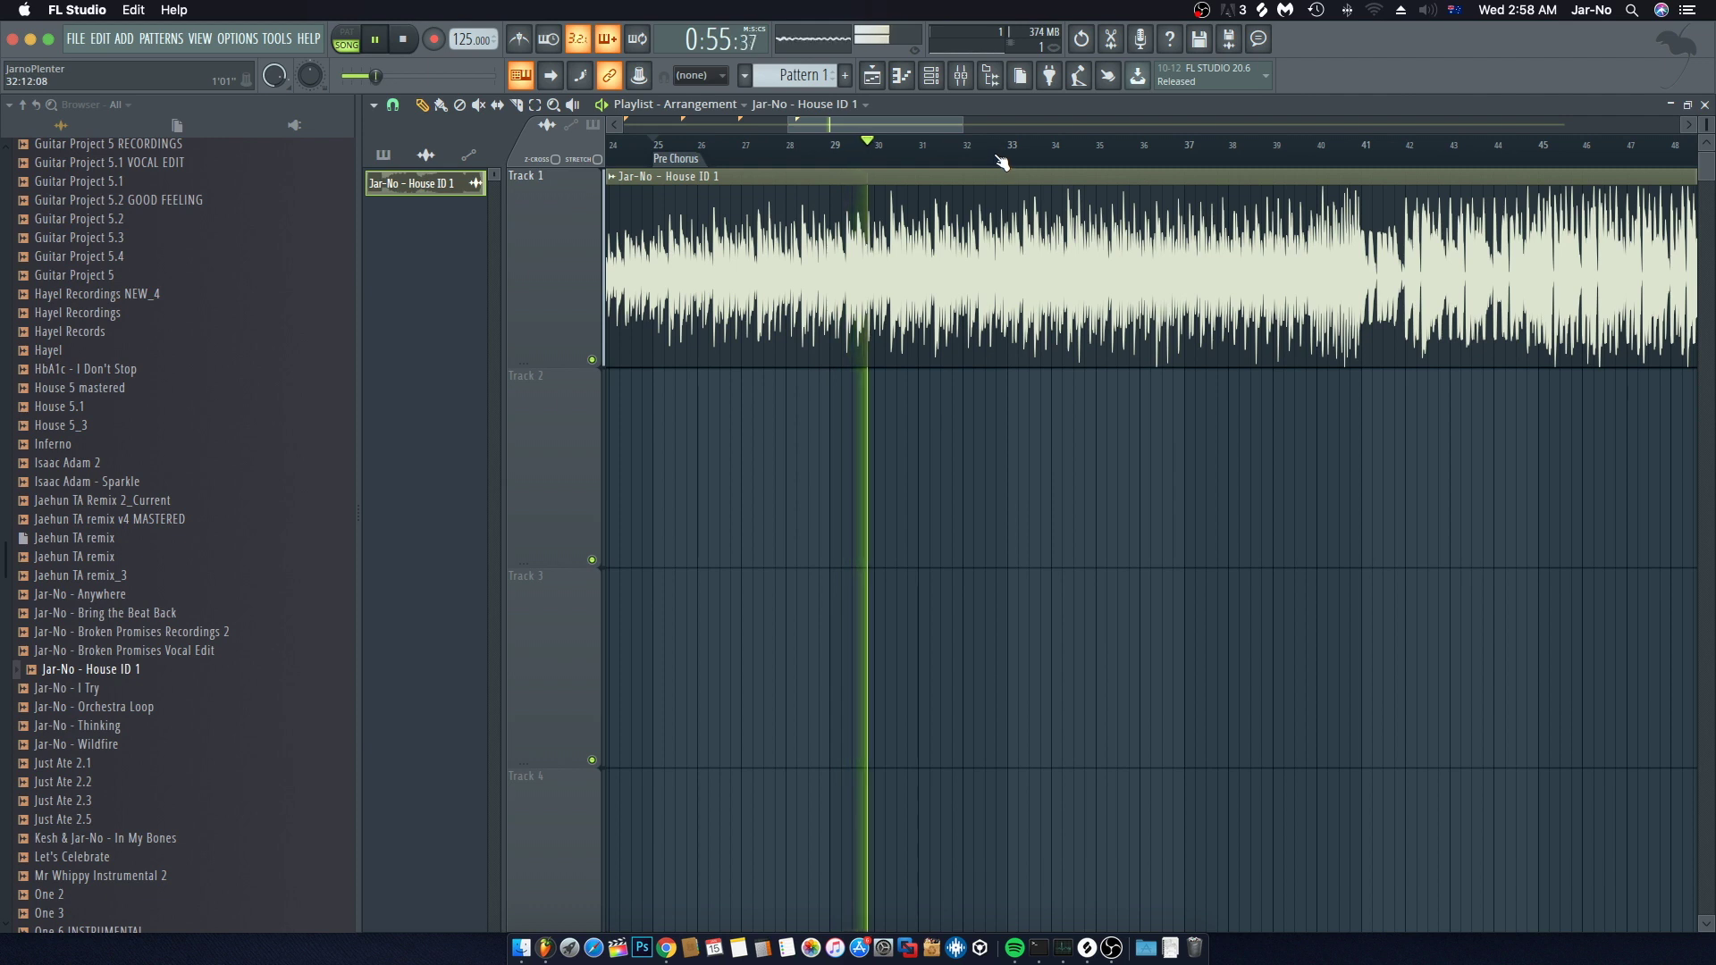
key("space")
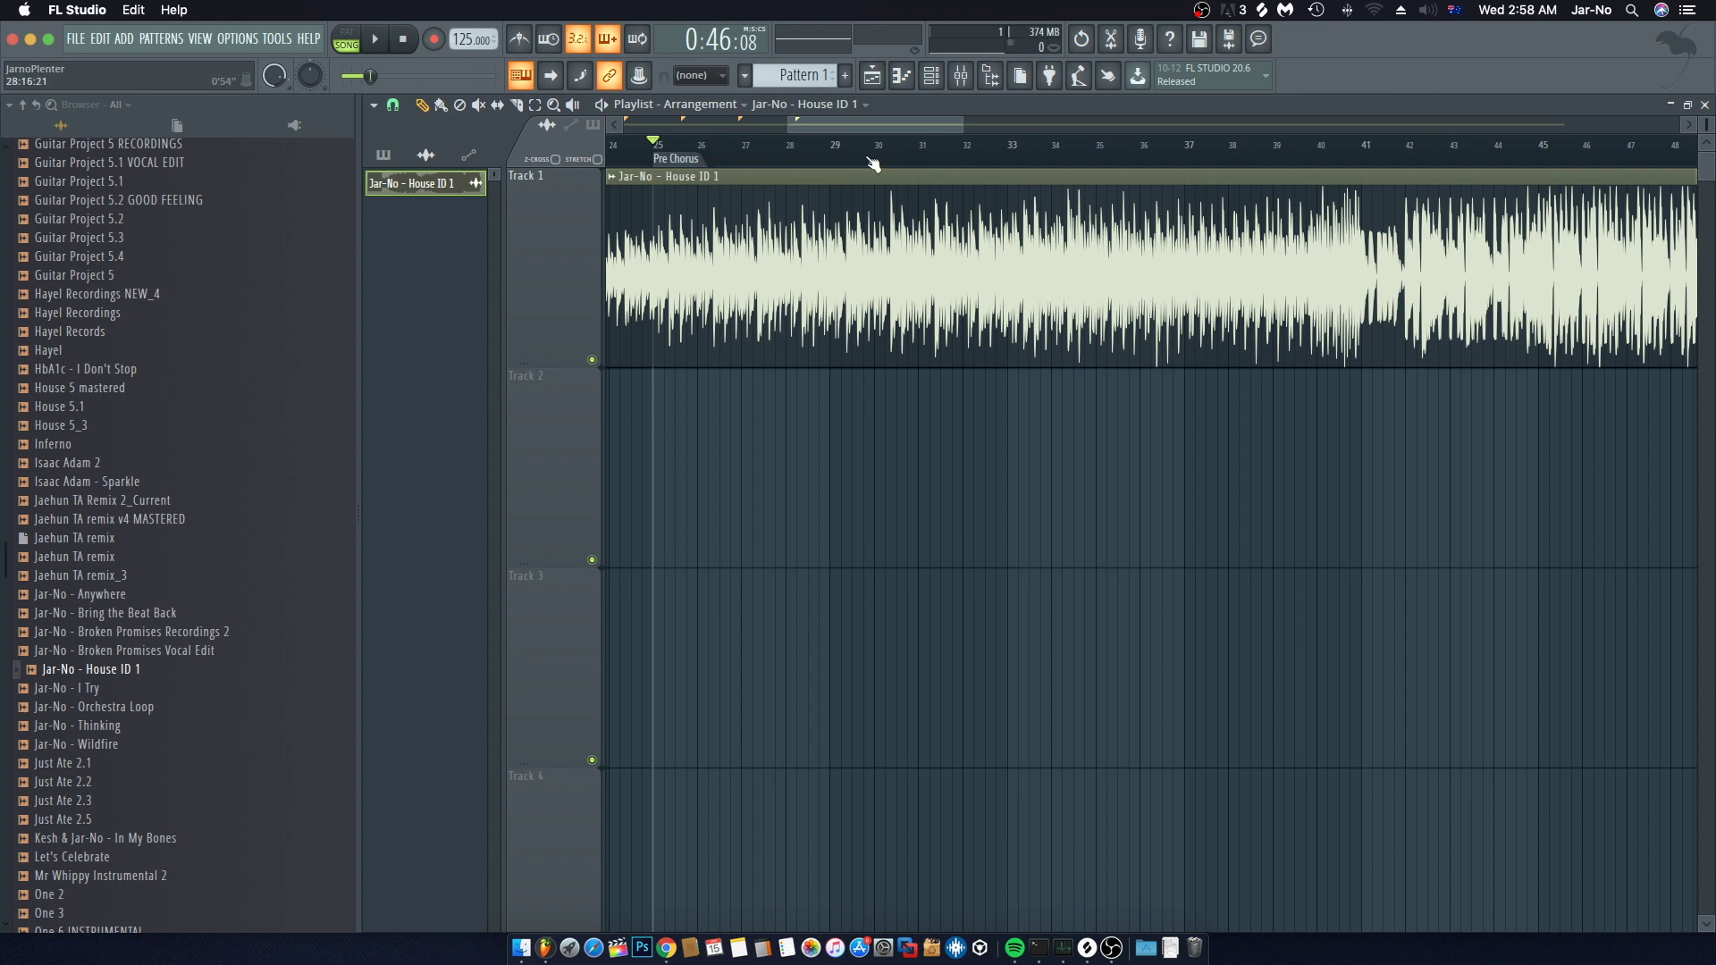
Step: Audition the track from bar 32 past bar 33 to find where the pre-chorus changes
left_click(967, 145)
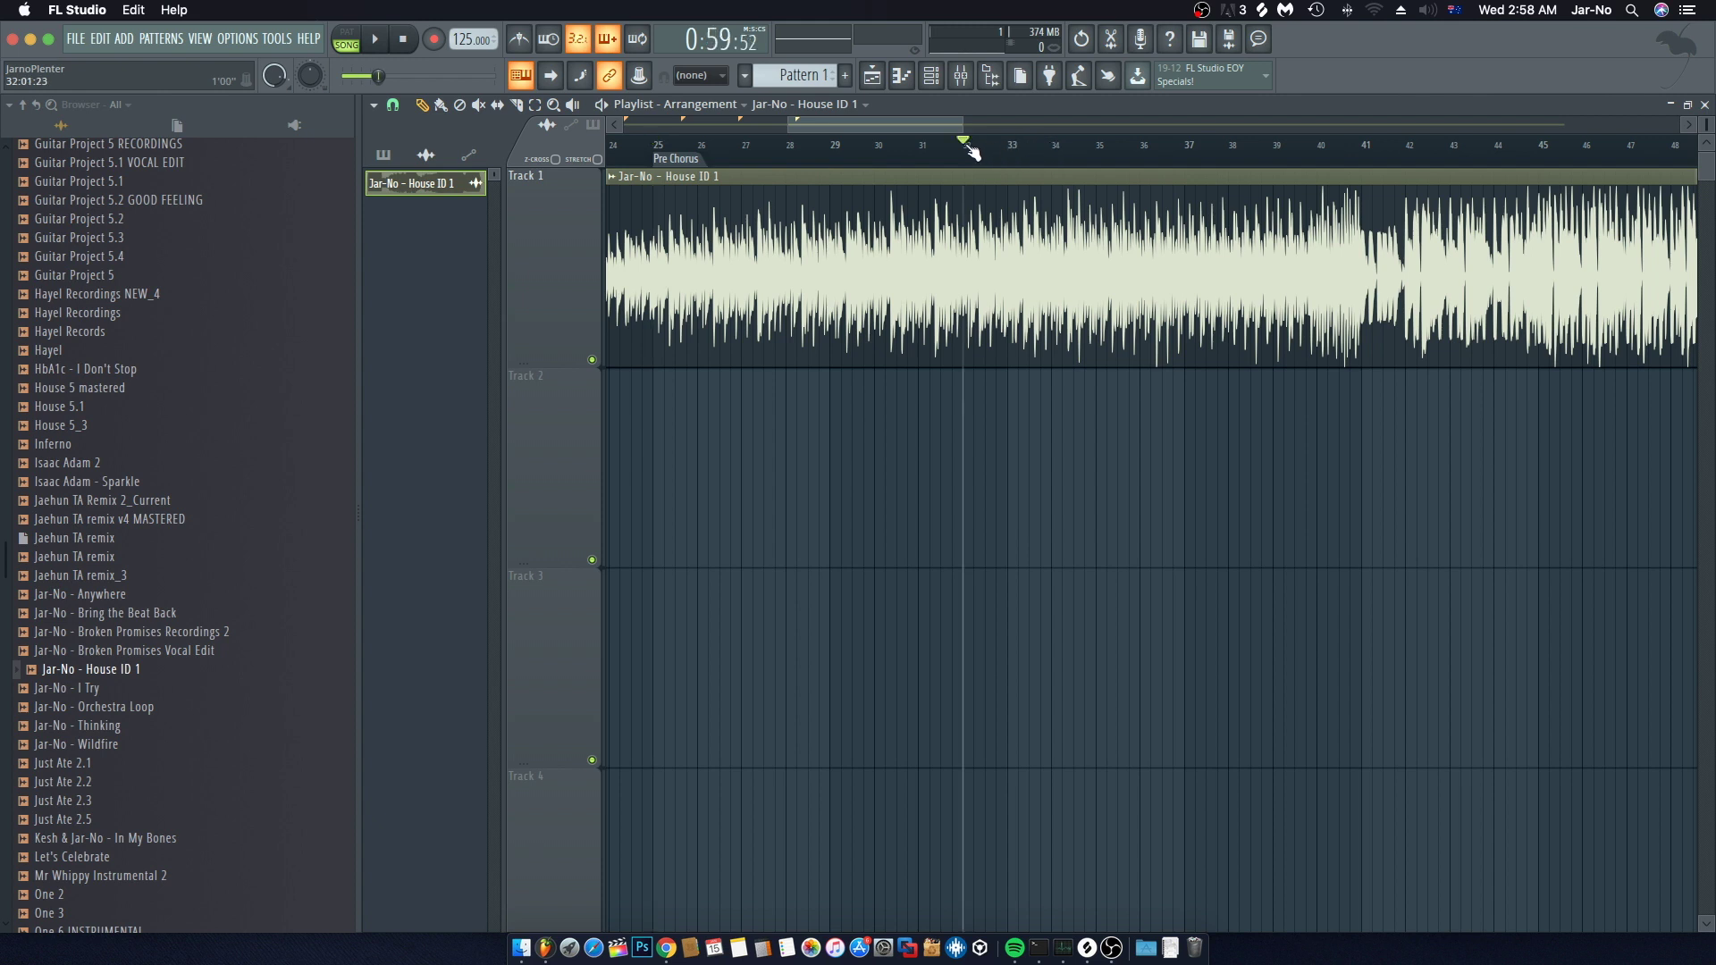
key("space")
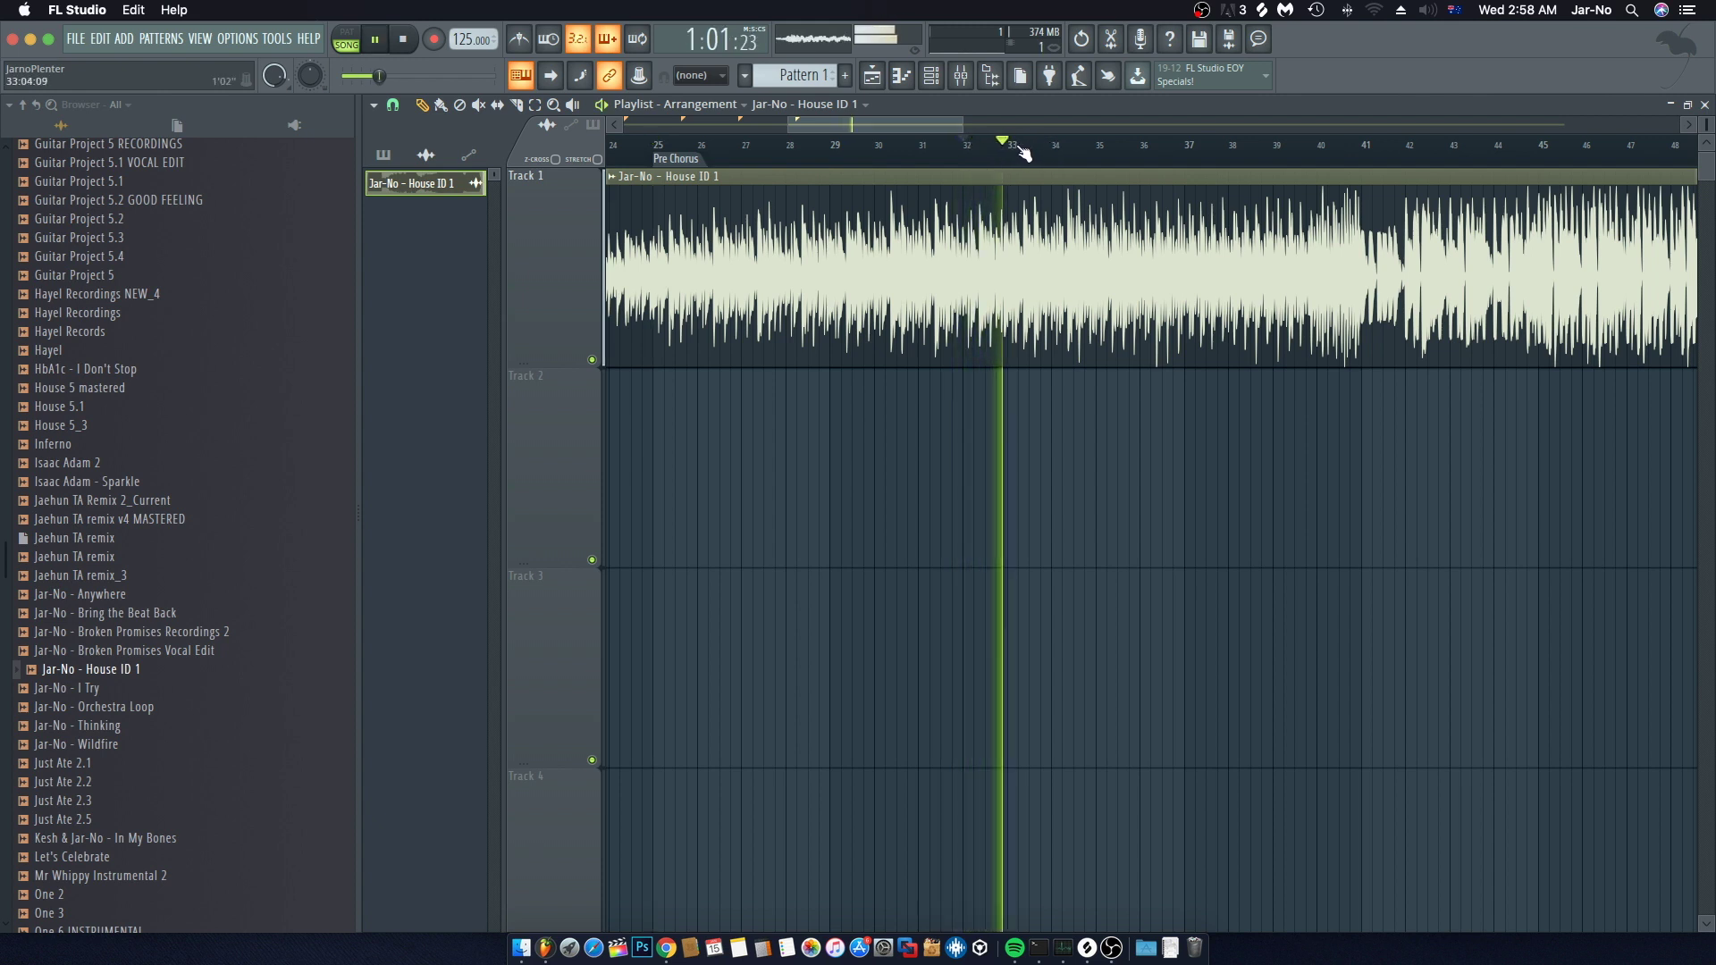
scroll(1022, 159, "up", 2)
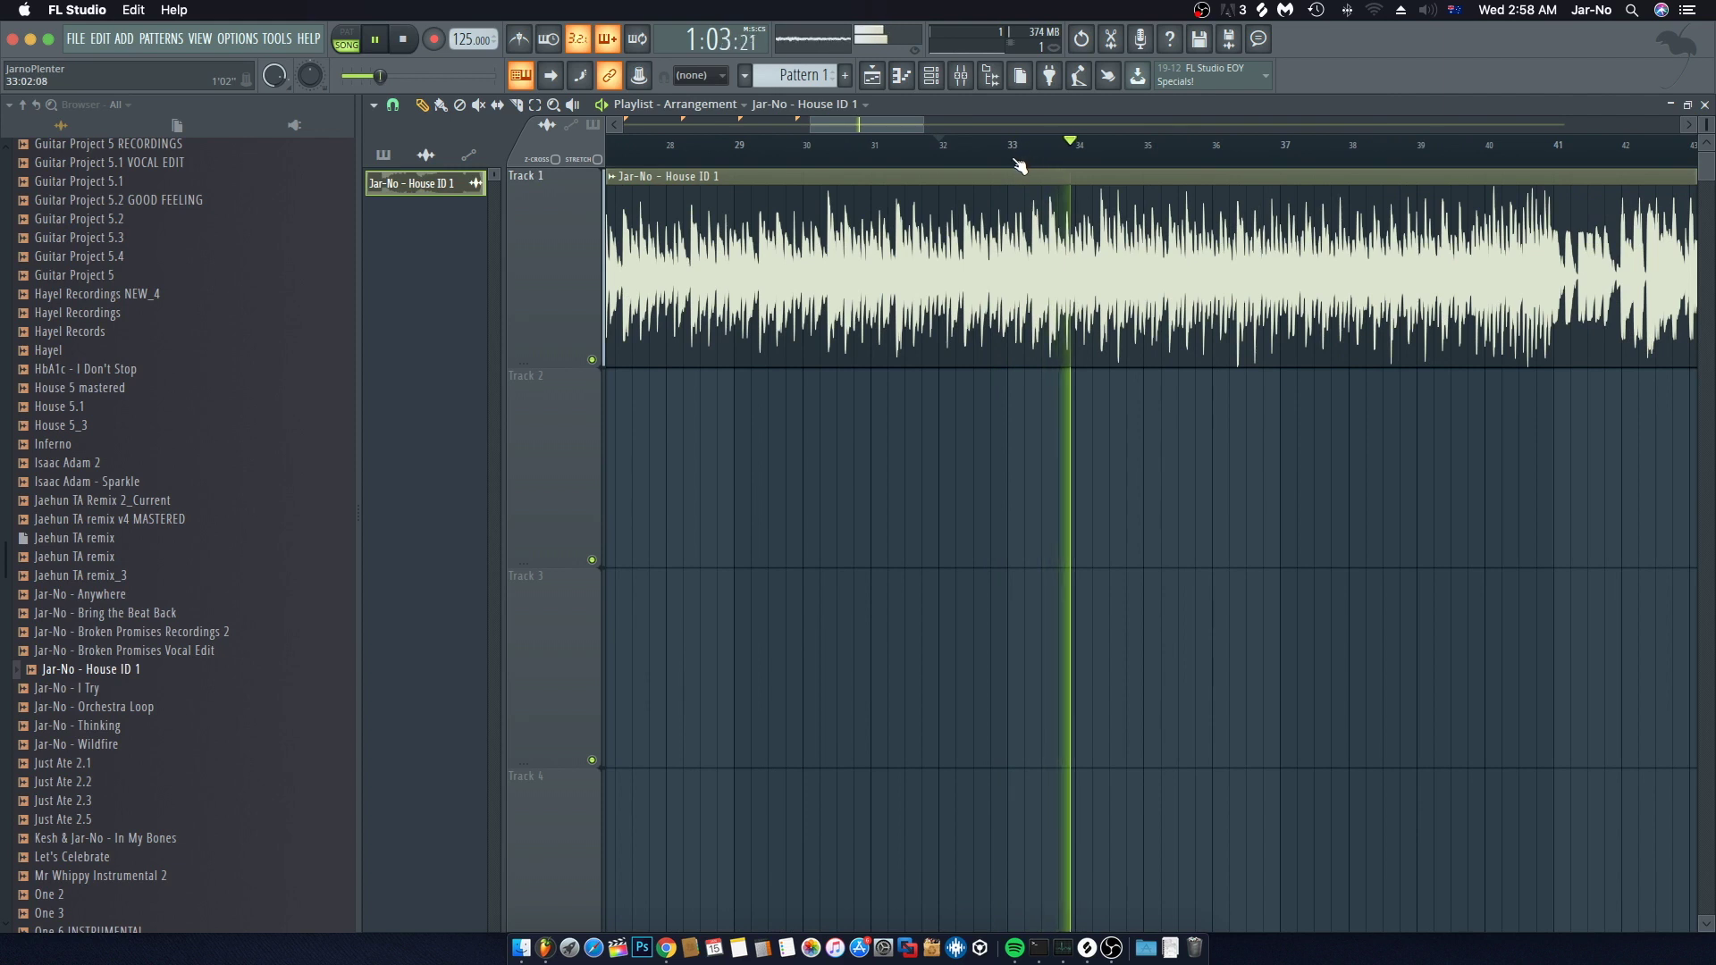
key("space")
Step: Add a time marker named Pre Chorus Continued / Build at bar 33
right_click(1011, 158)
left_click(1043, 164)
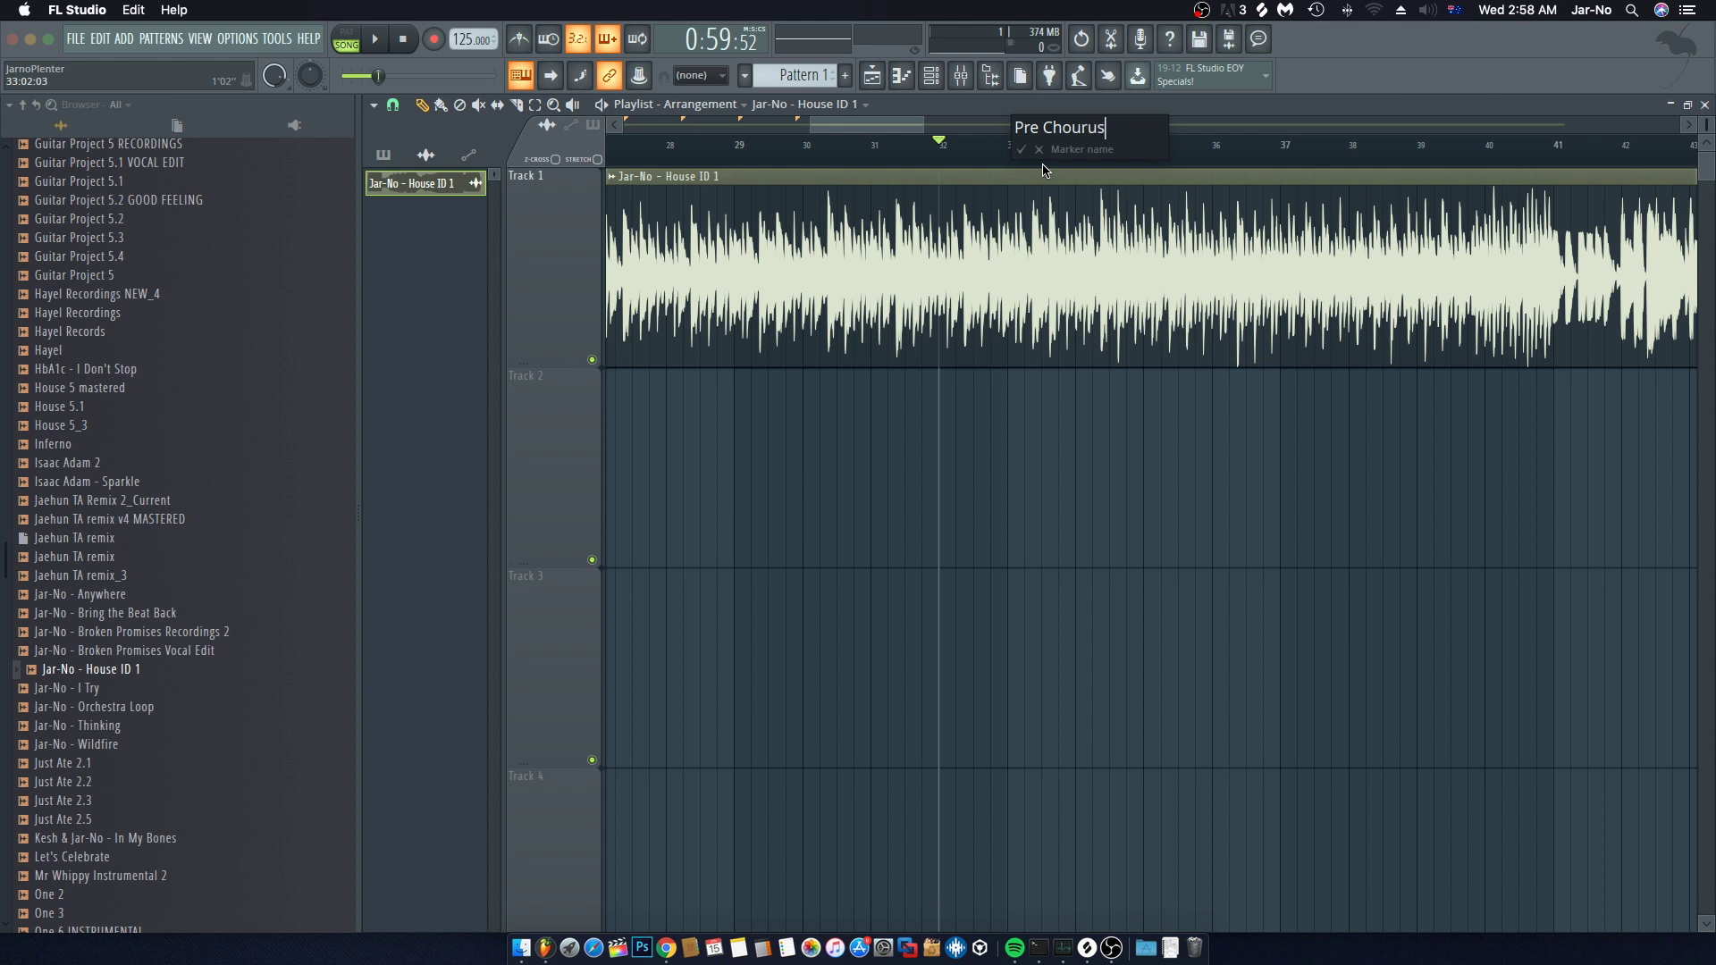
type("Pre Chourus Continue")
type("d")
type(" / ")
type("Build")
key("Return")
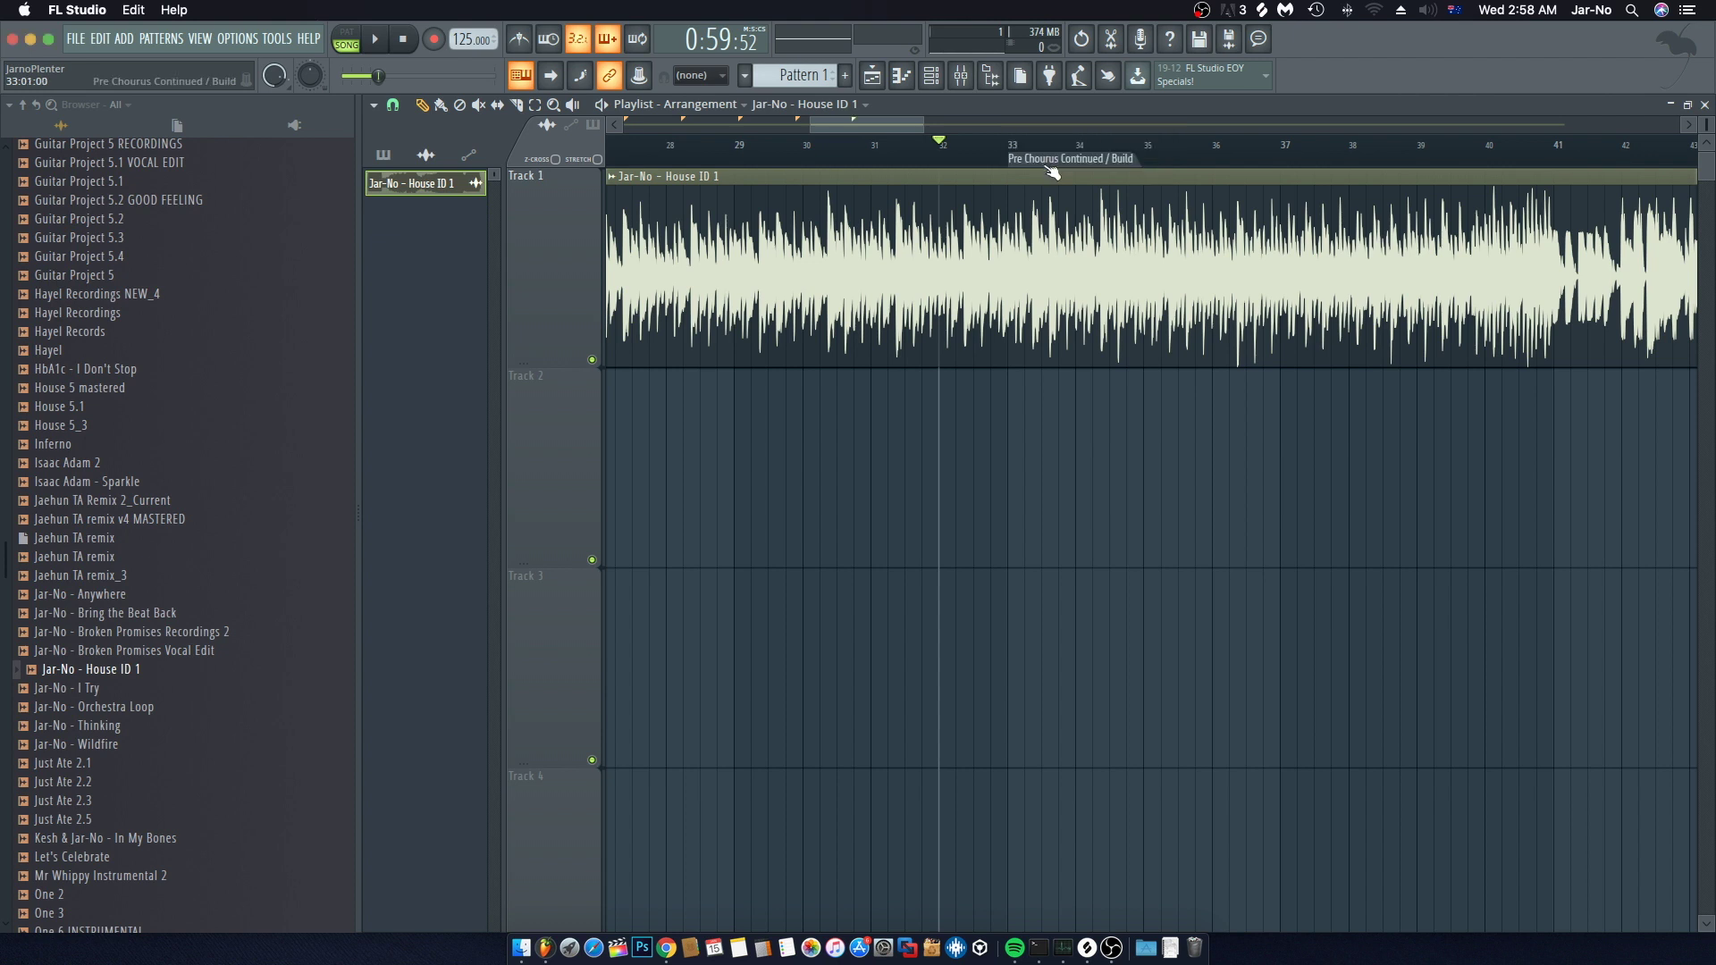
Step: Audition the transition from bar 32 into the build section at bar 33
key("space")
scroll(915, 126, "down", 1)
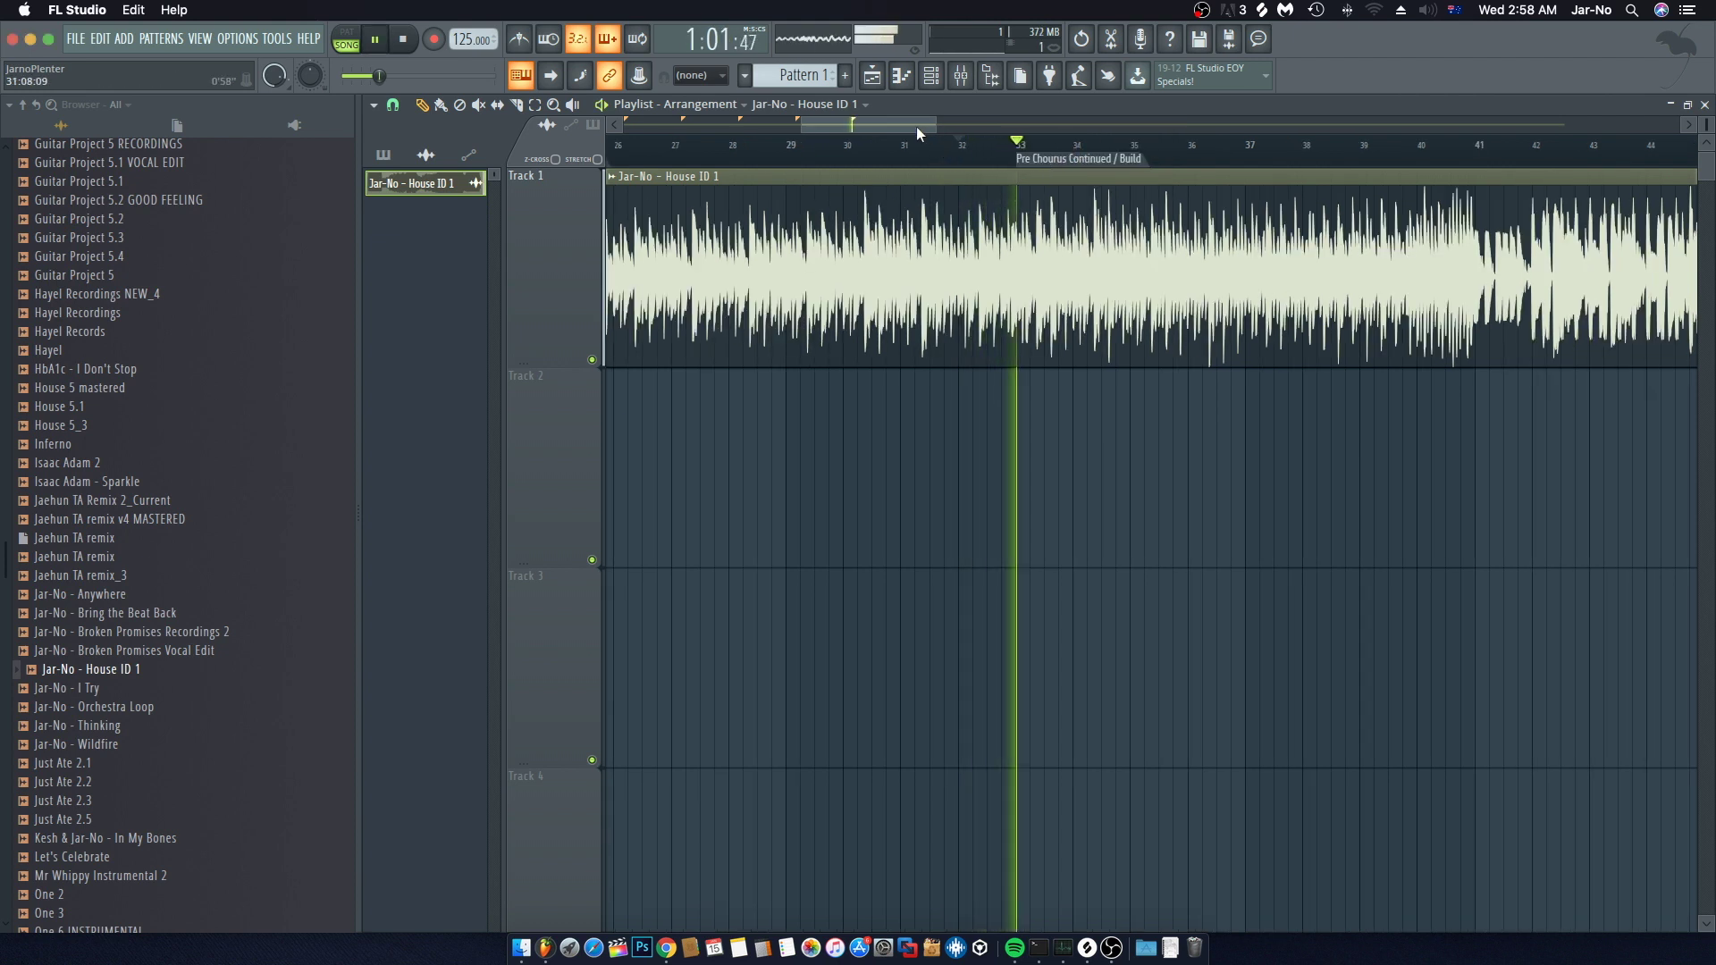
left_click_drag(915, 126, 957, 120)
key("space")
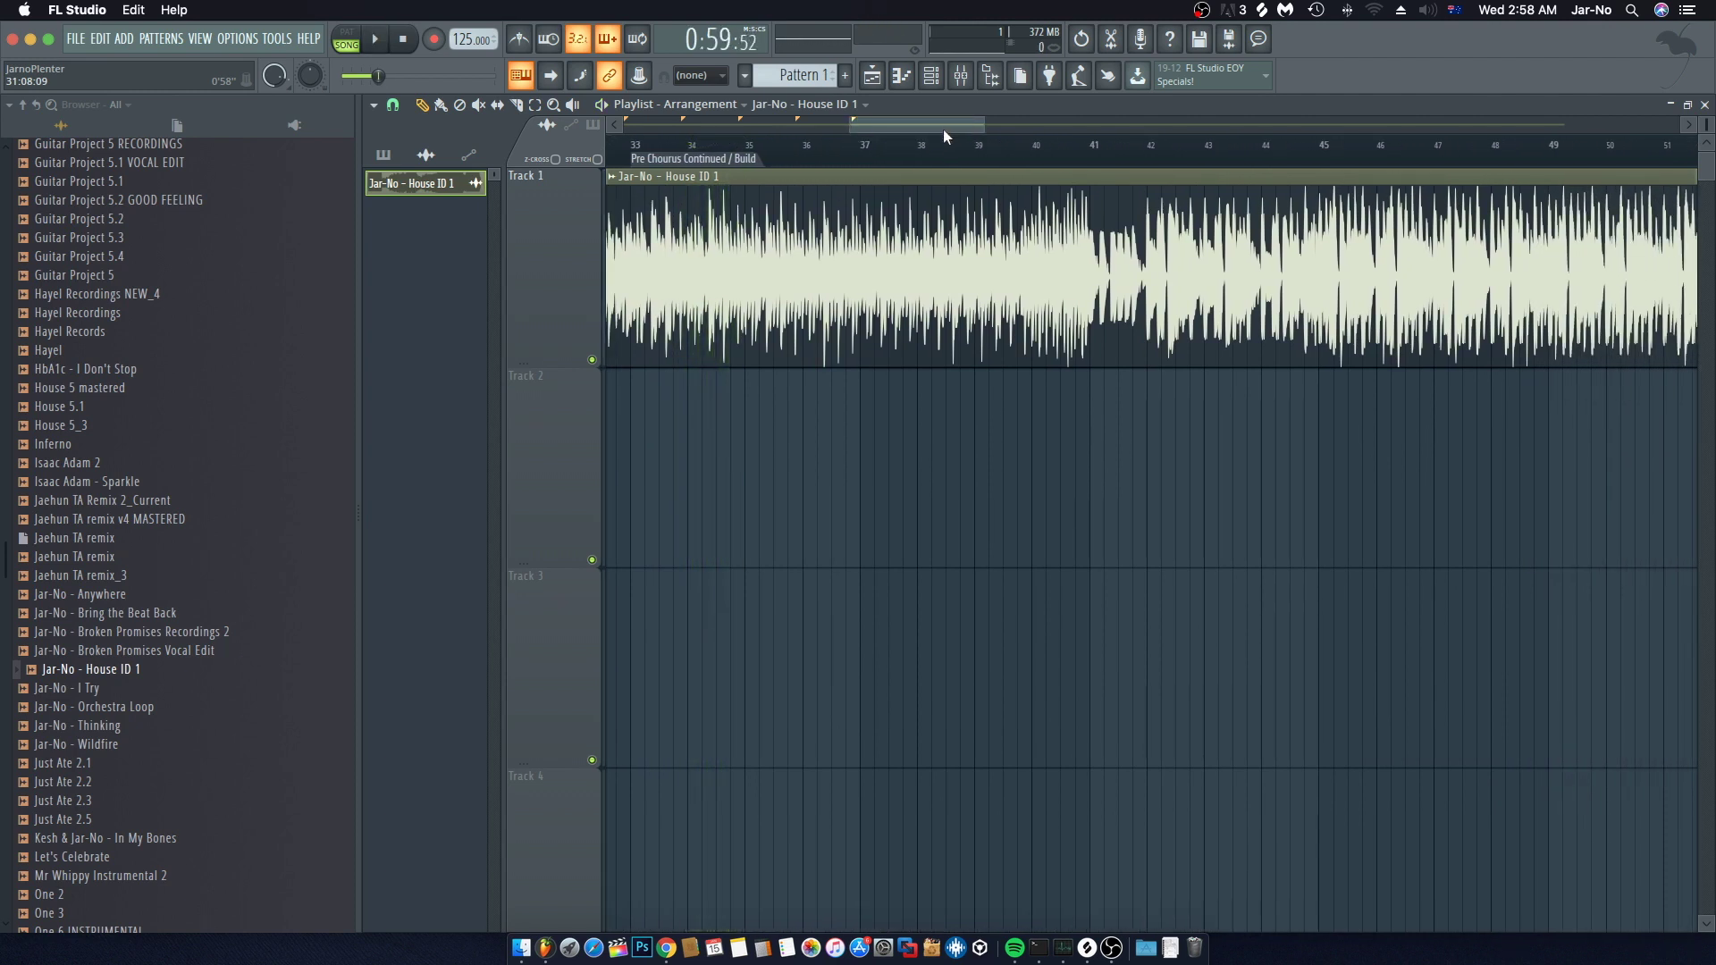
Step: Audition the build from bar 36 to about bar 41 to find the fill before the drop
left_click(814, 152)
key("space")
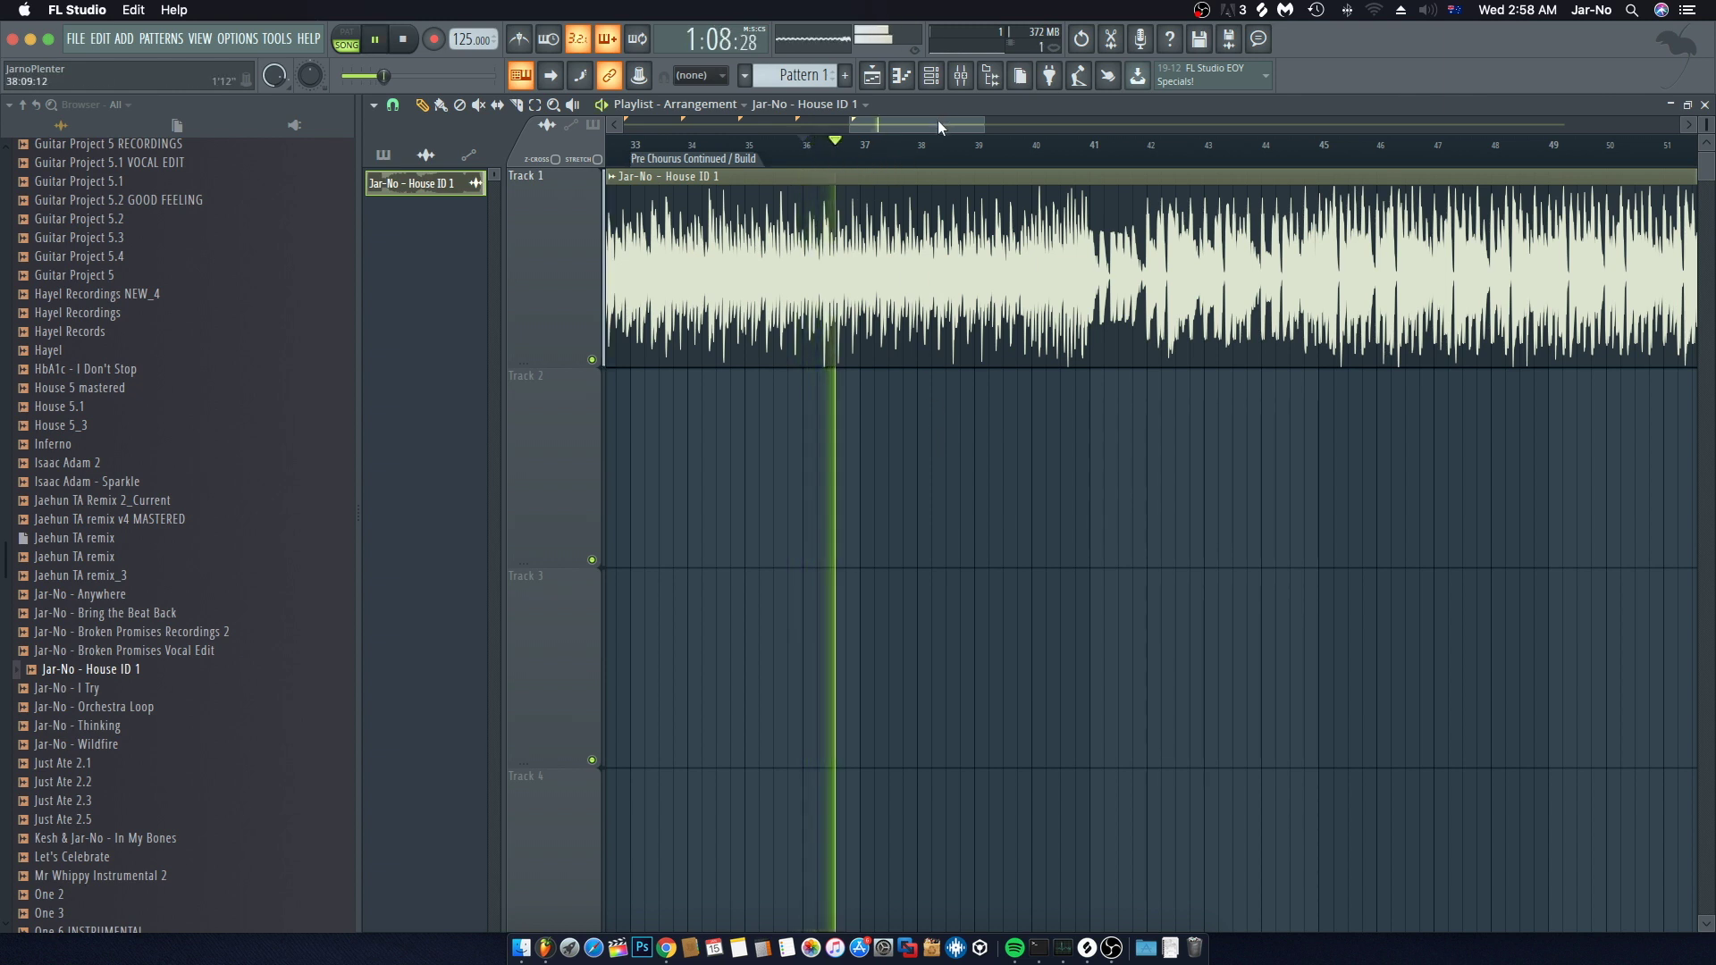
left_click_drag(937, 120, 947, 120)
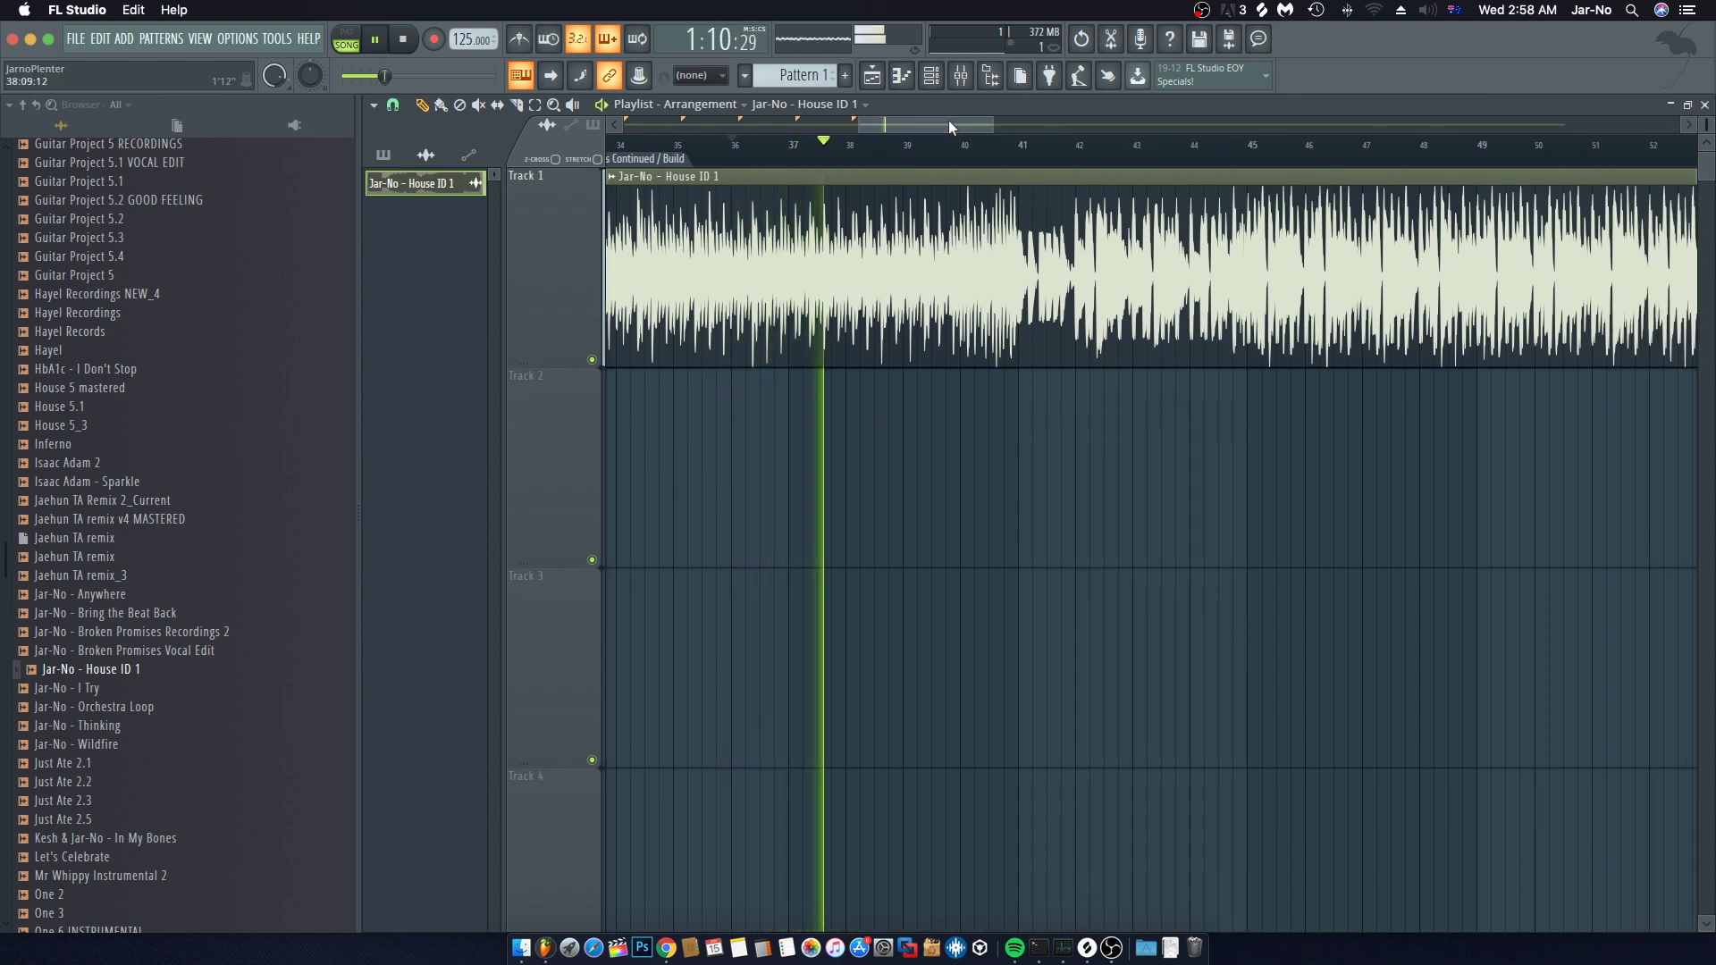
scroll(983, 152, "up", 1)
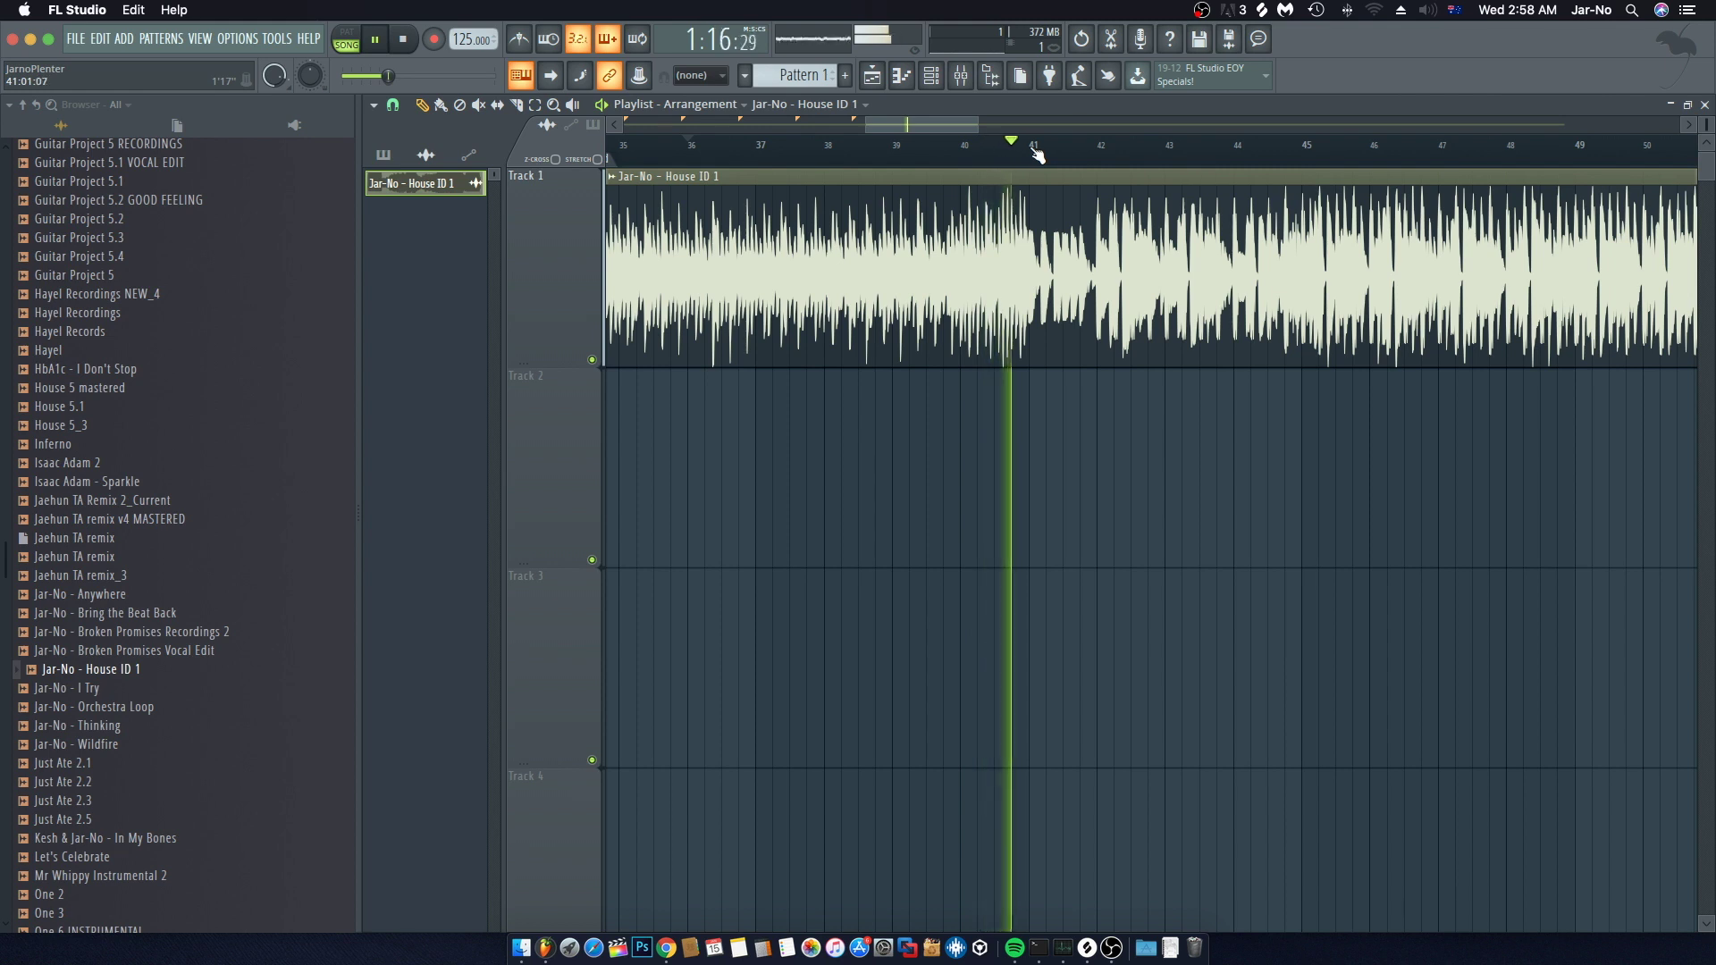
key("space")
Step: Add a time marker named Pre Drop - 4 Bar Fill at bar 40
scroll(972, 154, "up", 1)
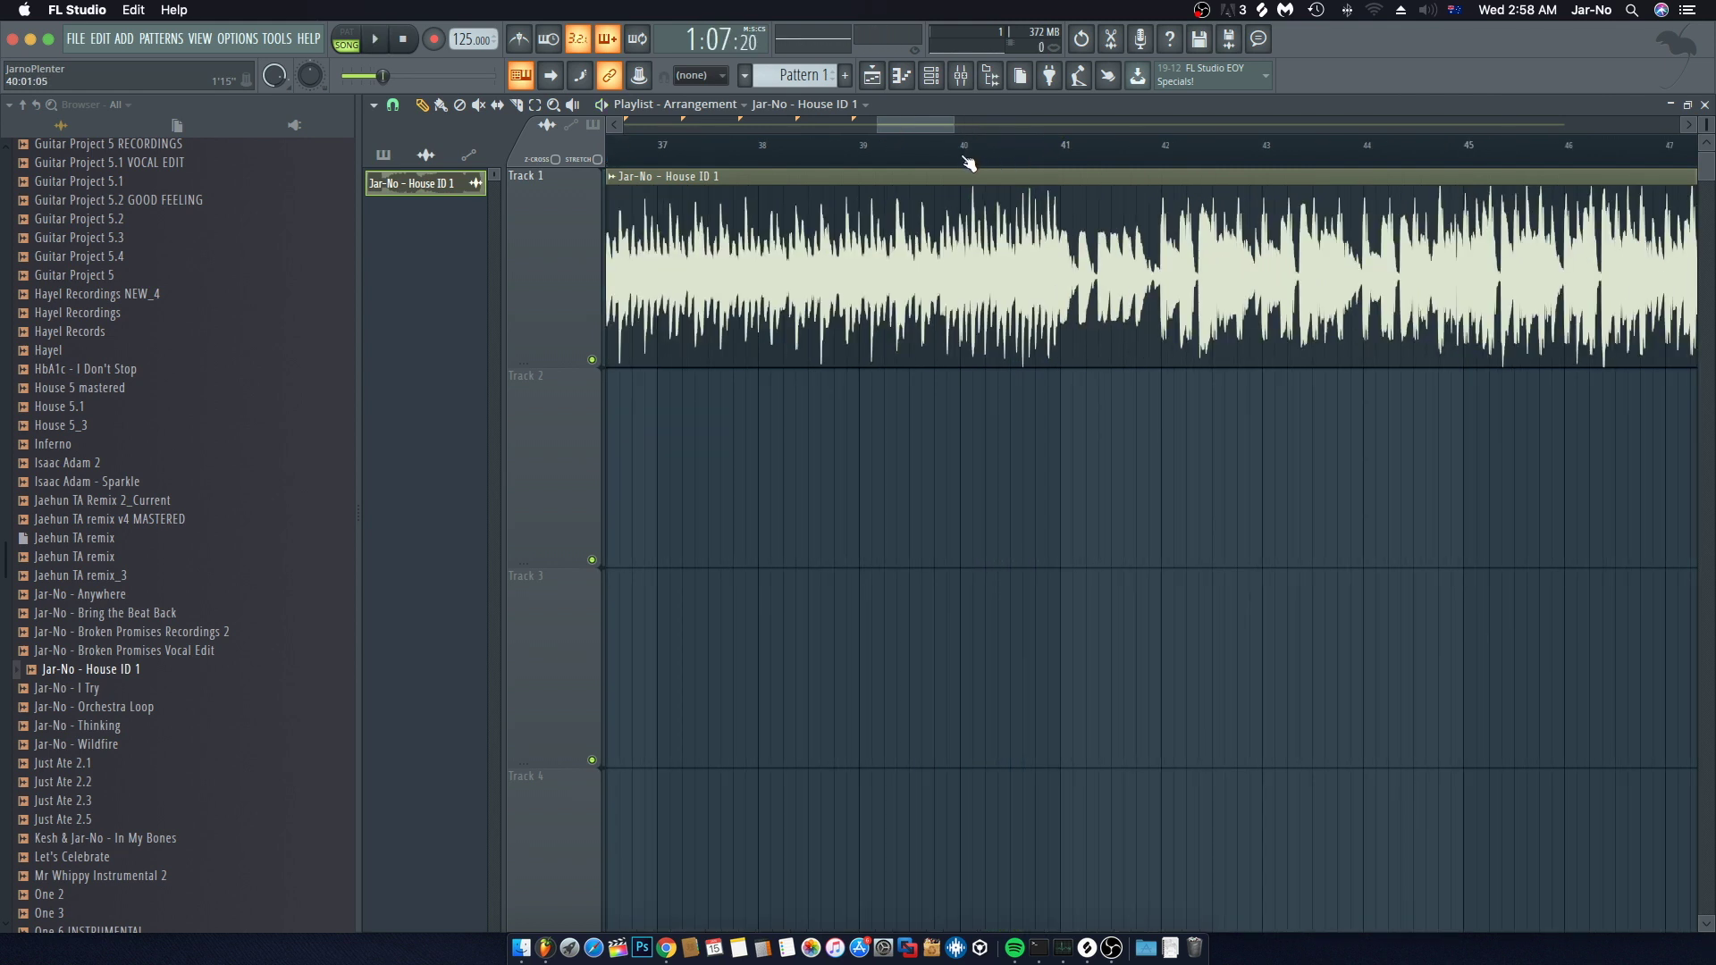
right_click(969, 163)
left_click(974, 167)
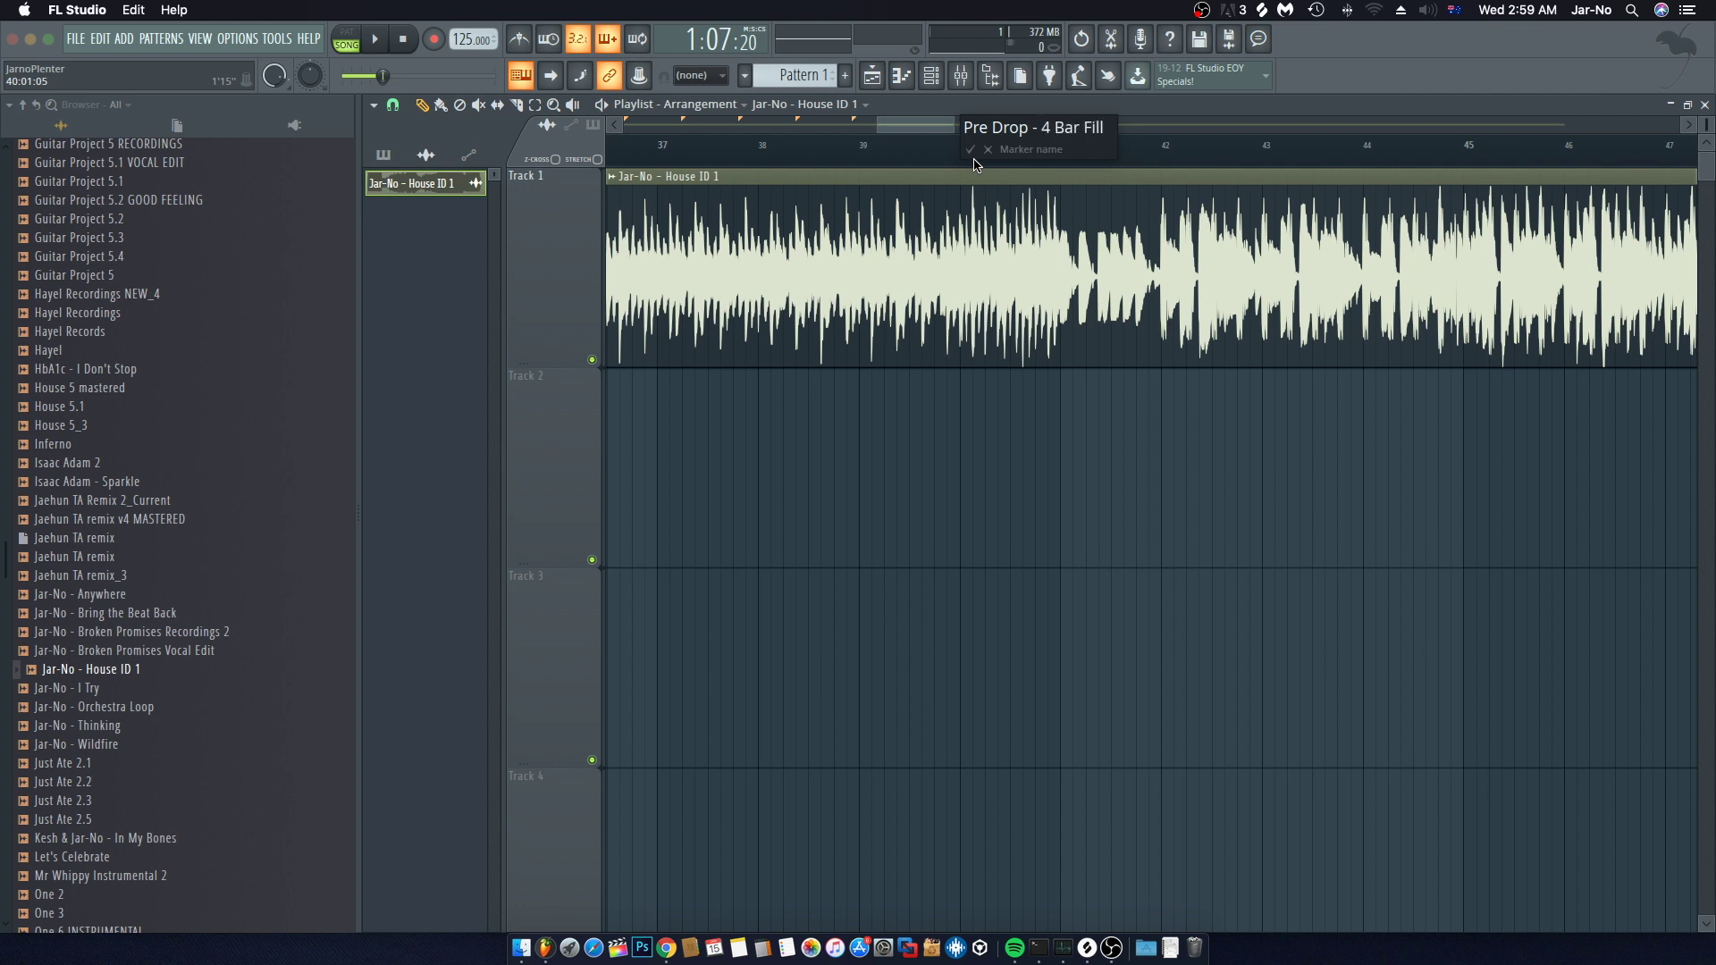
key("Return")
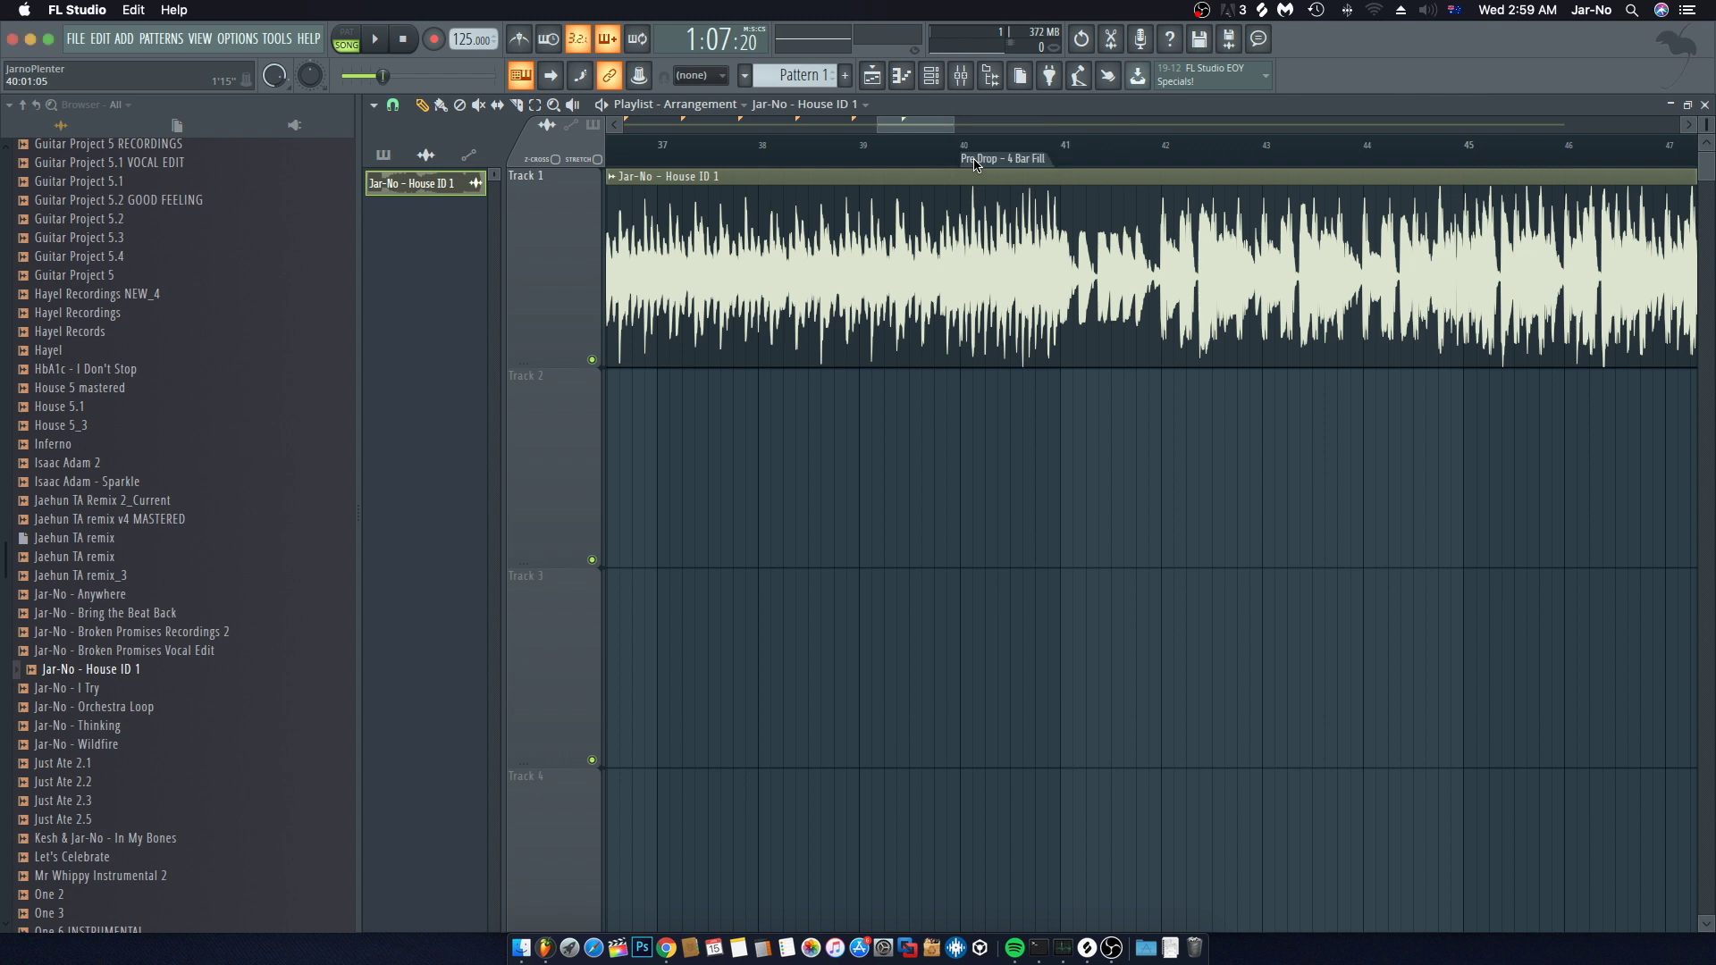
Step: Audition the fill briefly at bar 40, and play the passage from bar 39 to about bar 43
left_click(971, 145)
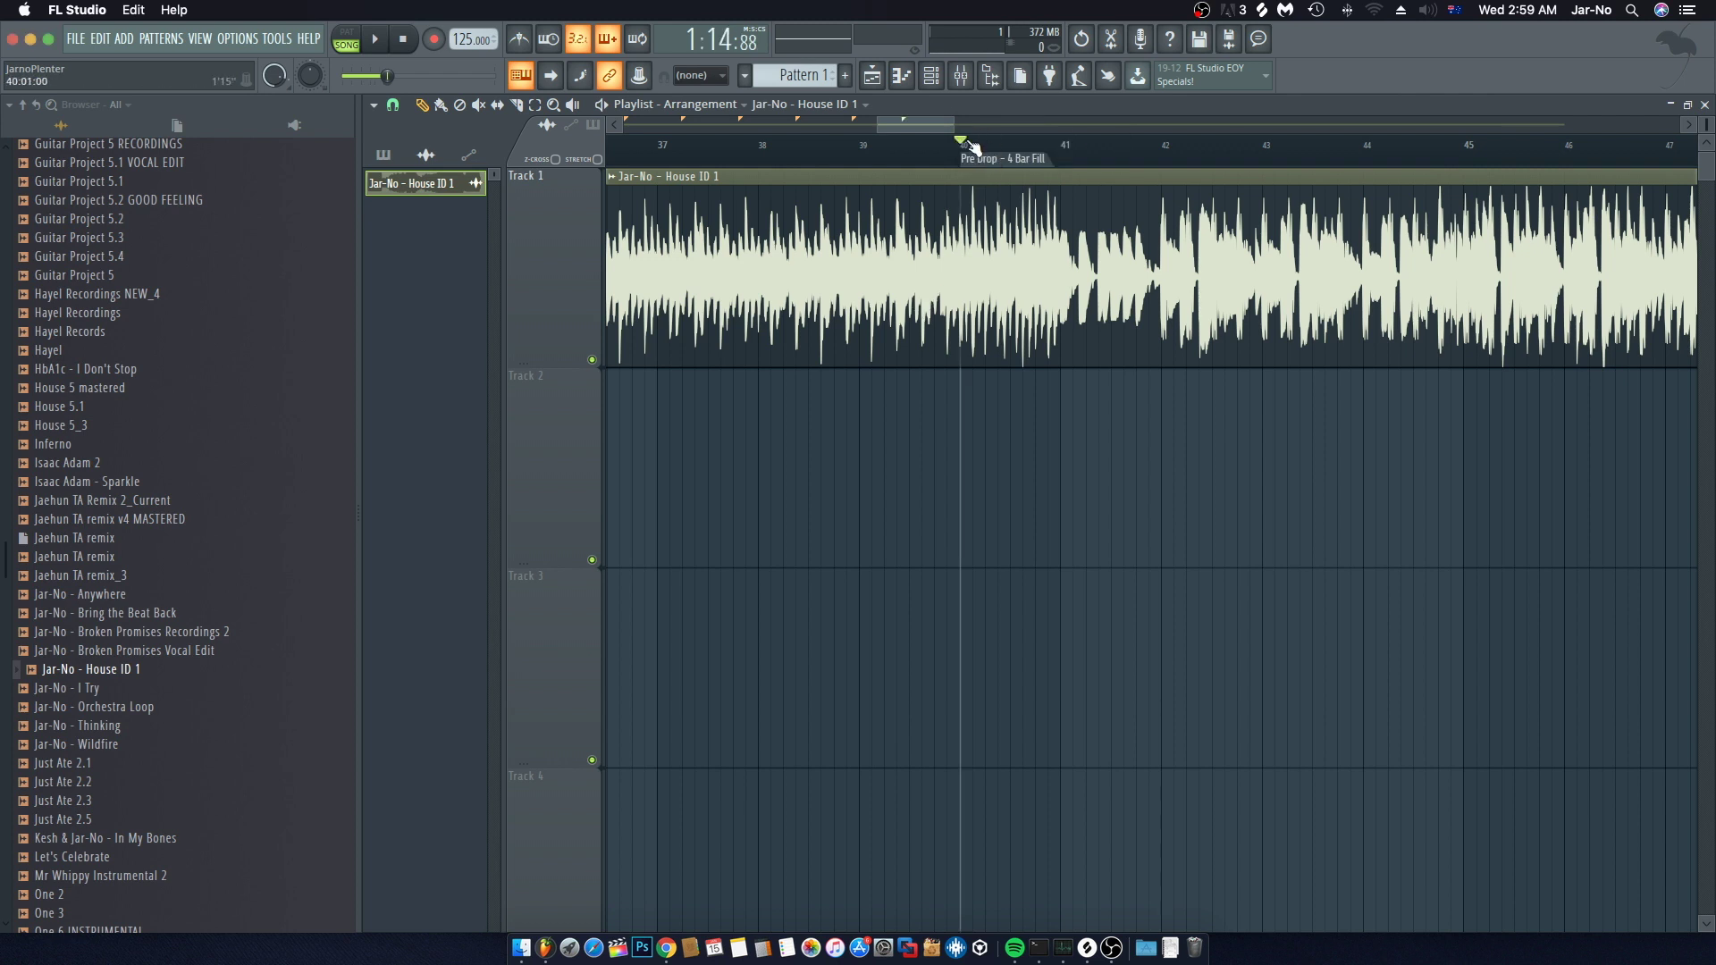
key("space")
key("space")
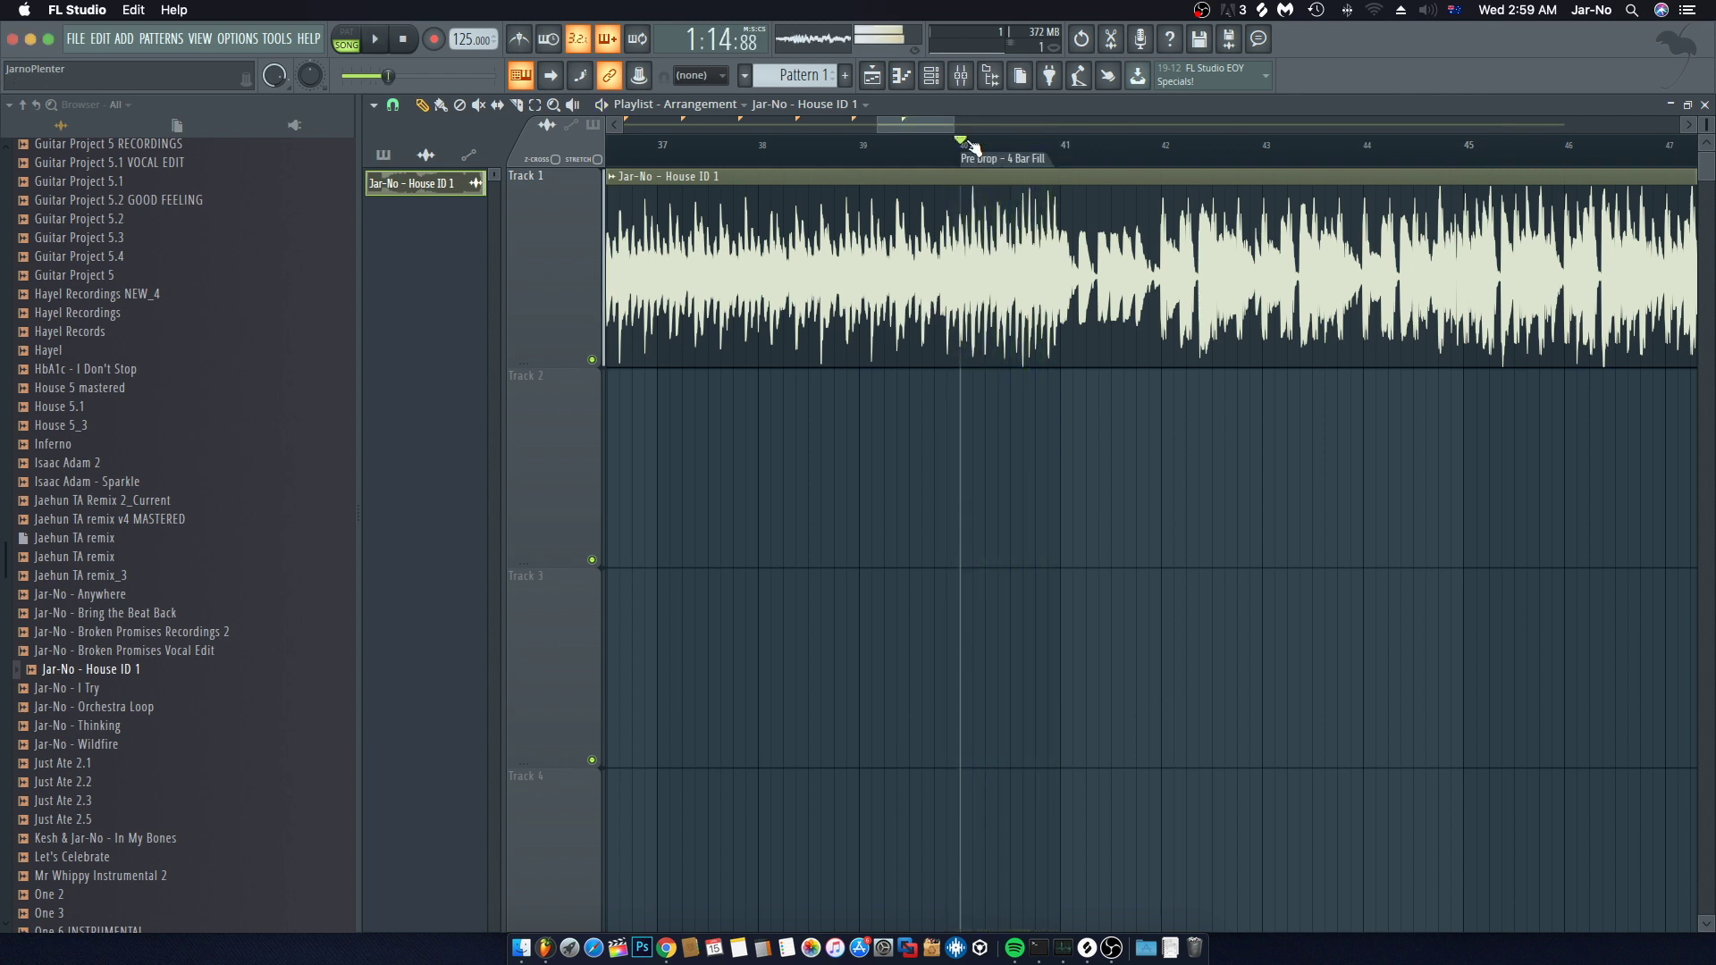
left_click_drag(939, 130, 956, 123)
left_click(799, 148)
key("space")
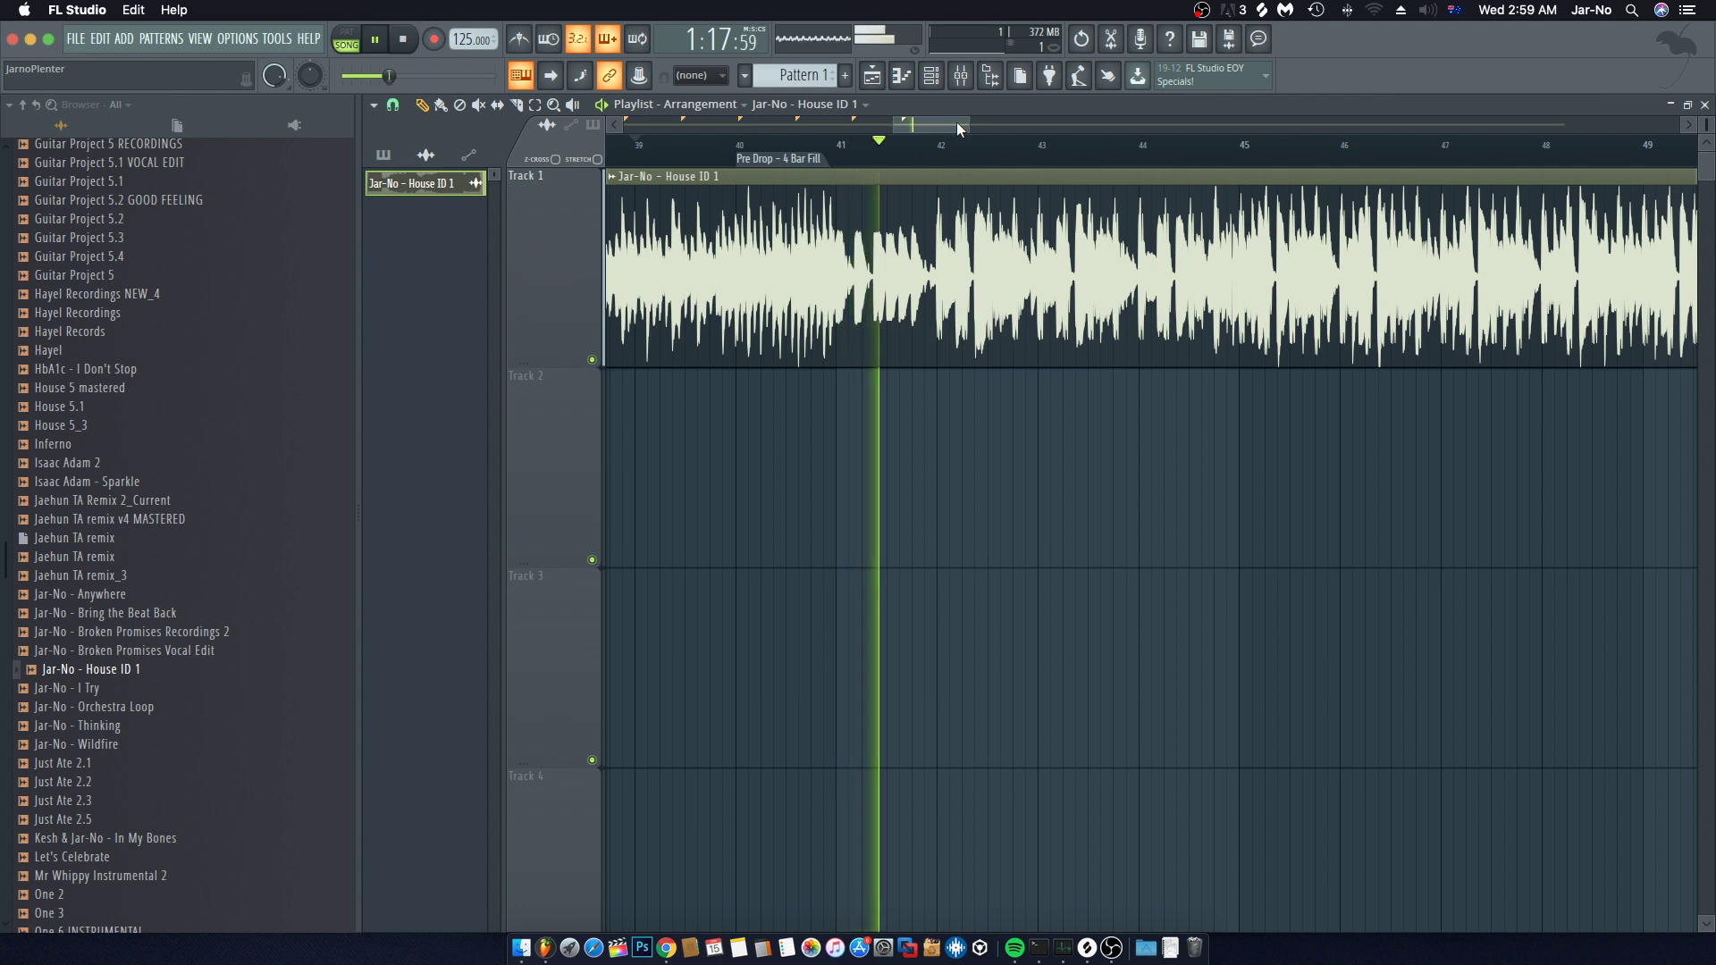
left_click_drag(957, 122, 964, 123)
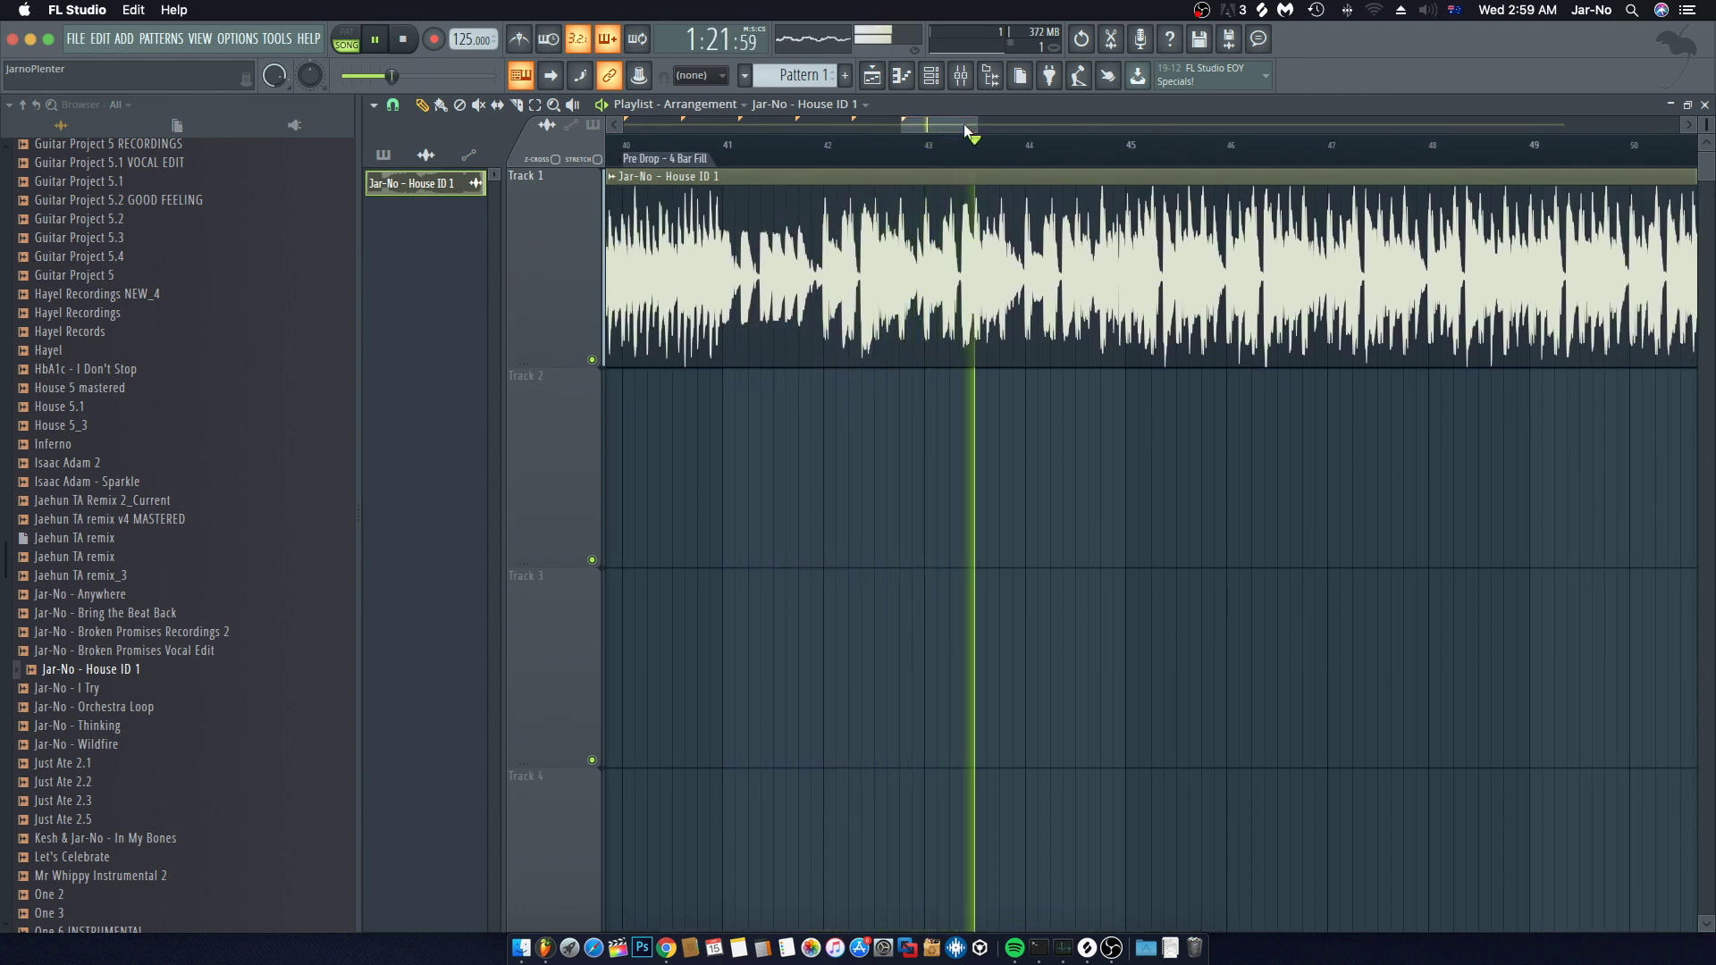
key("space")
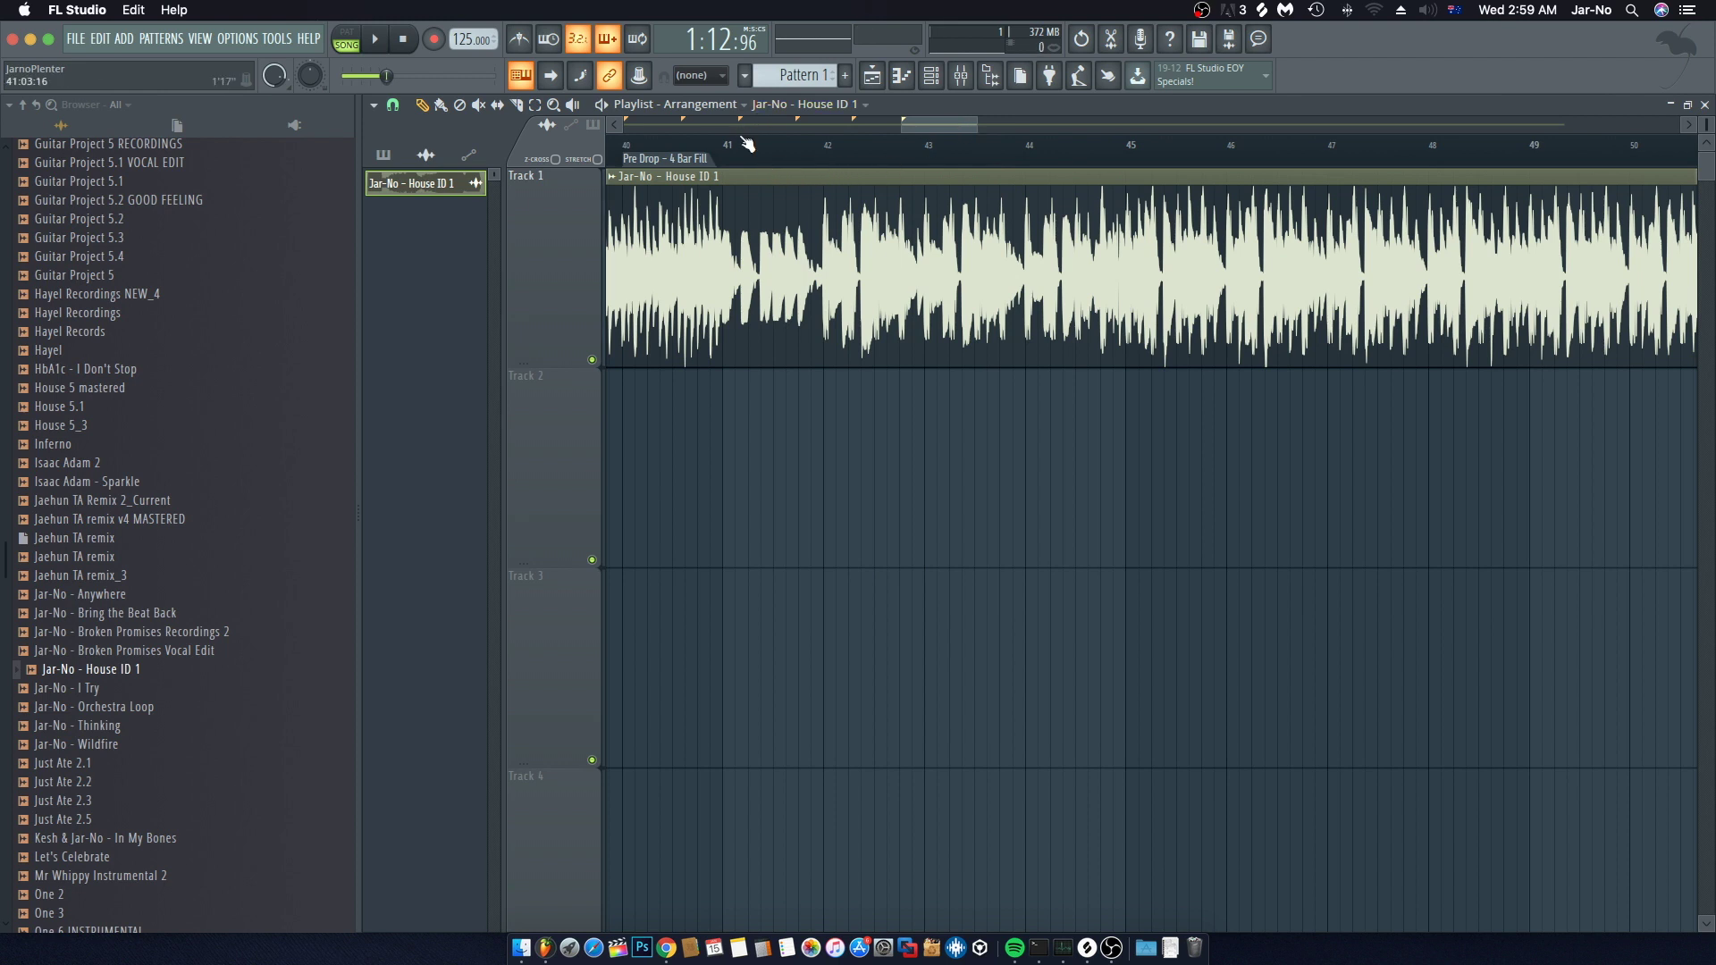
Step: Audition the opening of the pre-drop fill from its marker at bar 40
scroll(747, 149, "down", 3)
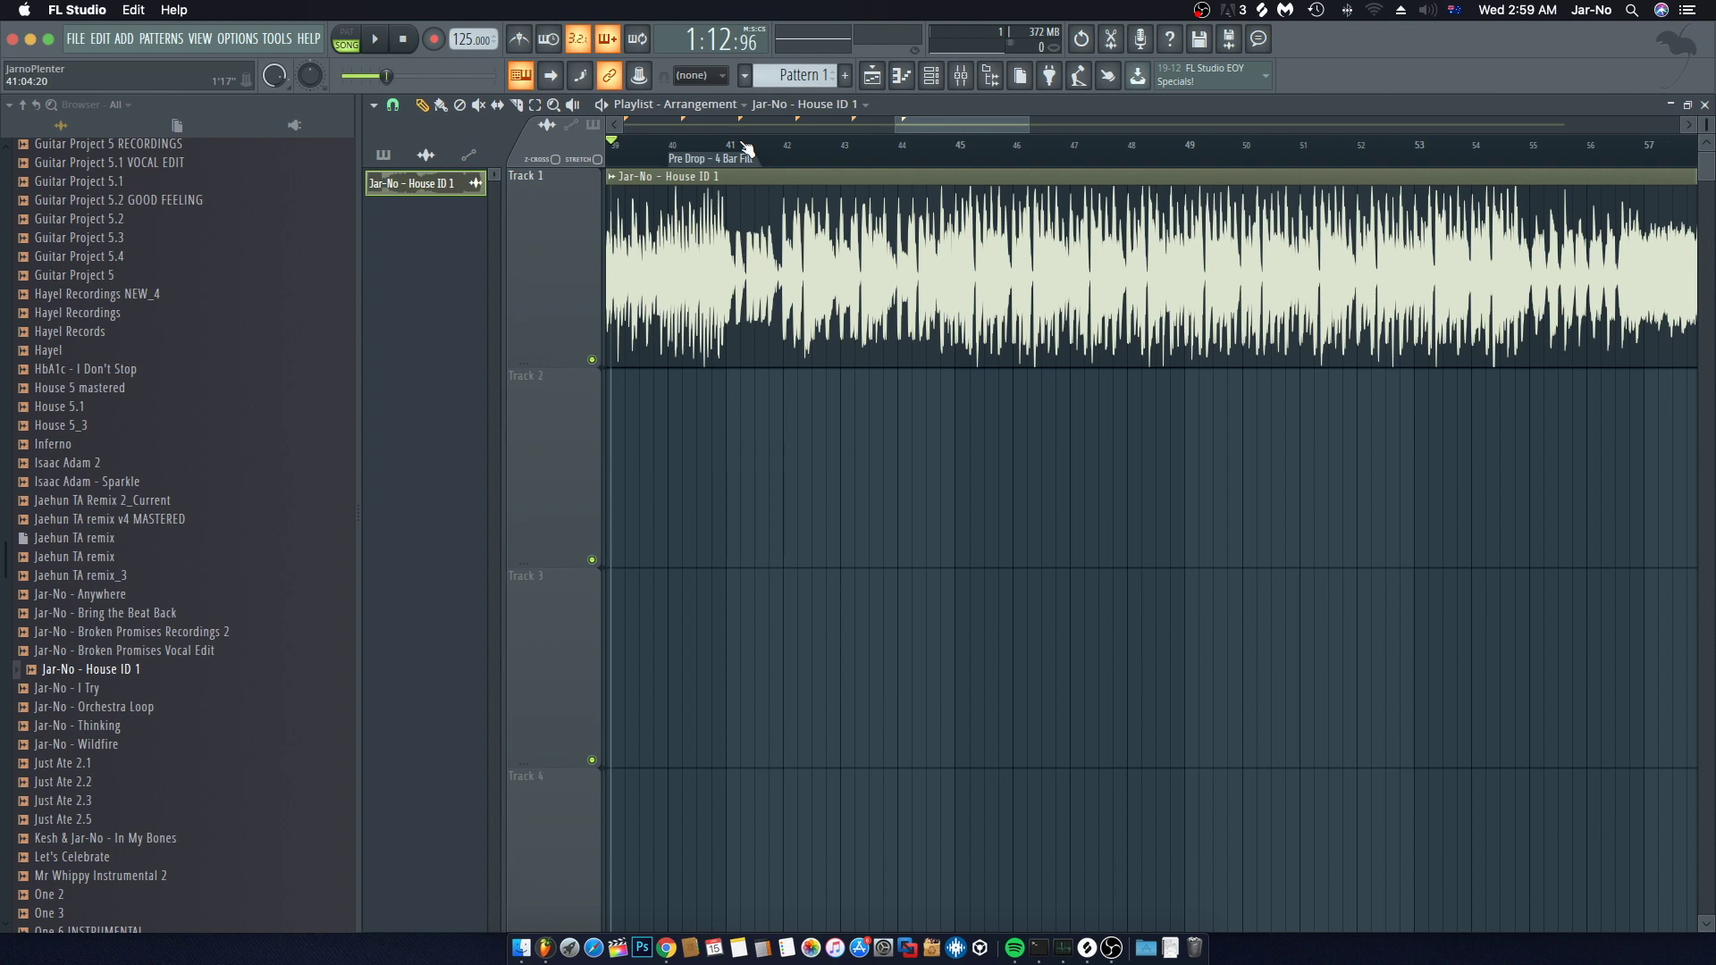
scroll(783, 152, "up", 2)
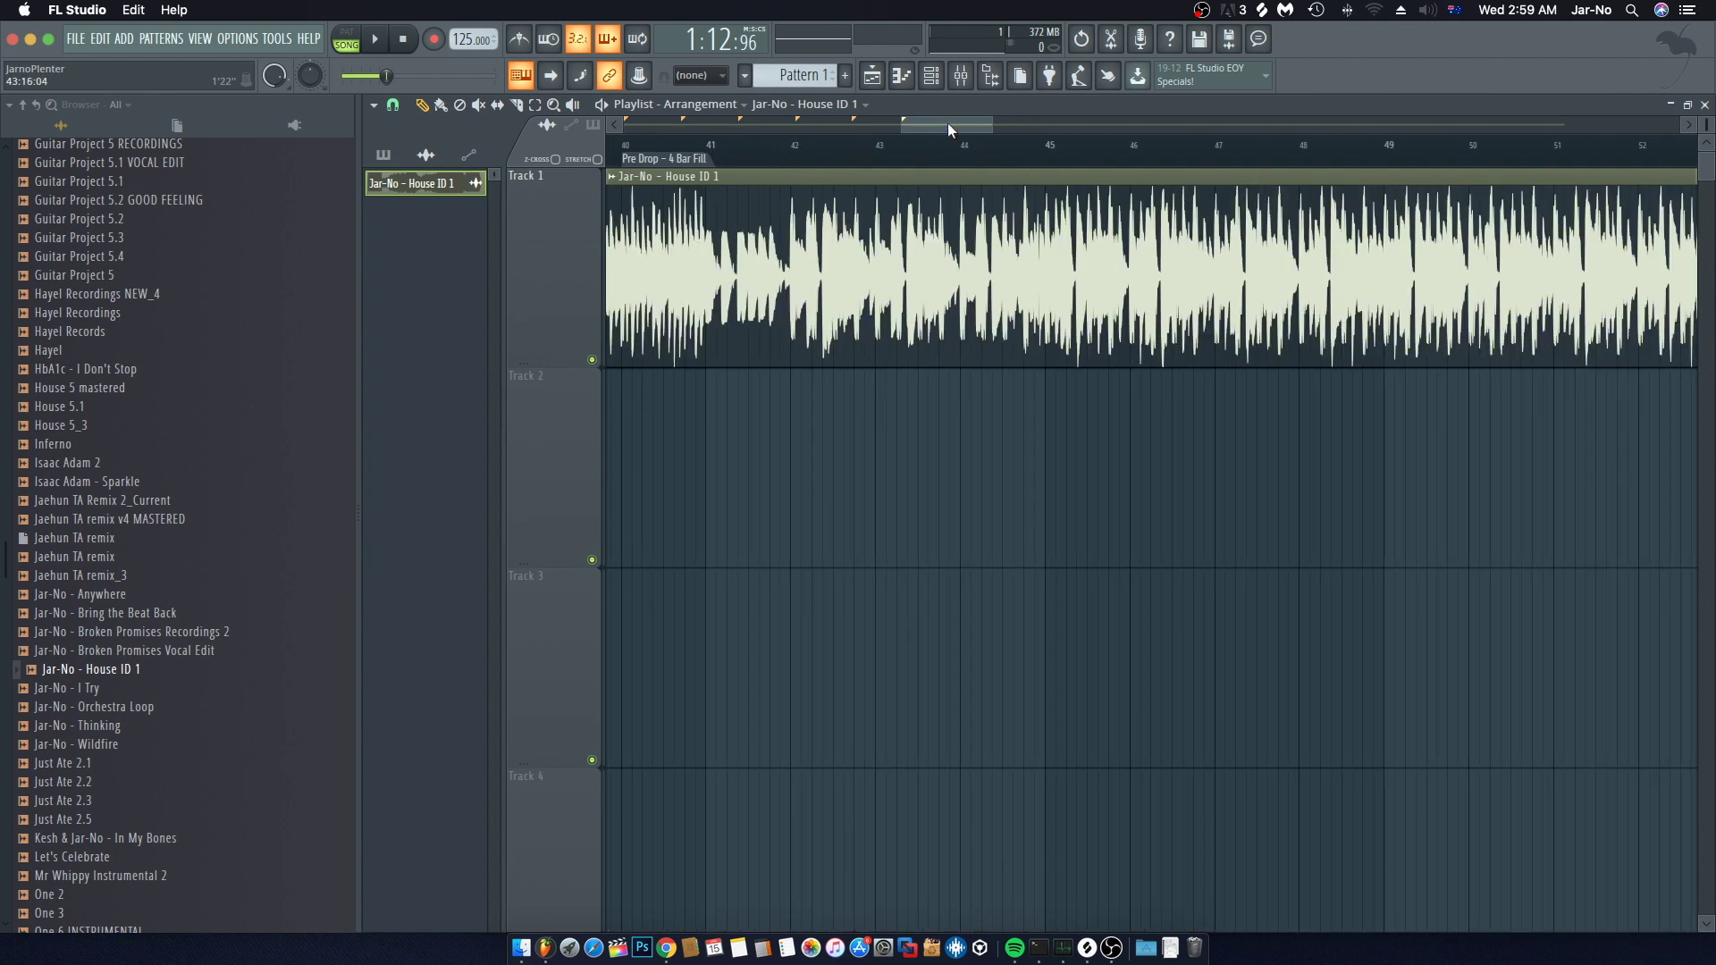
left_click_drag(949, 123, 945, 130)
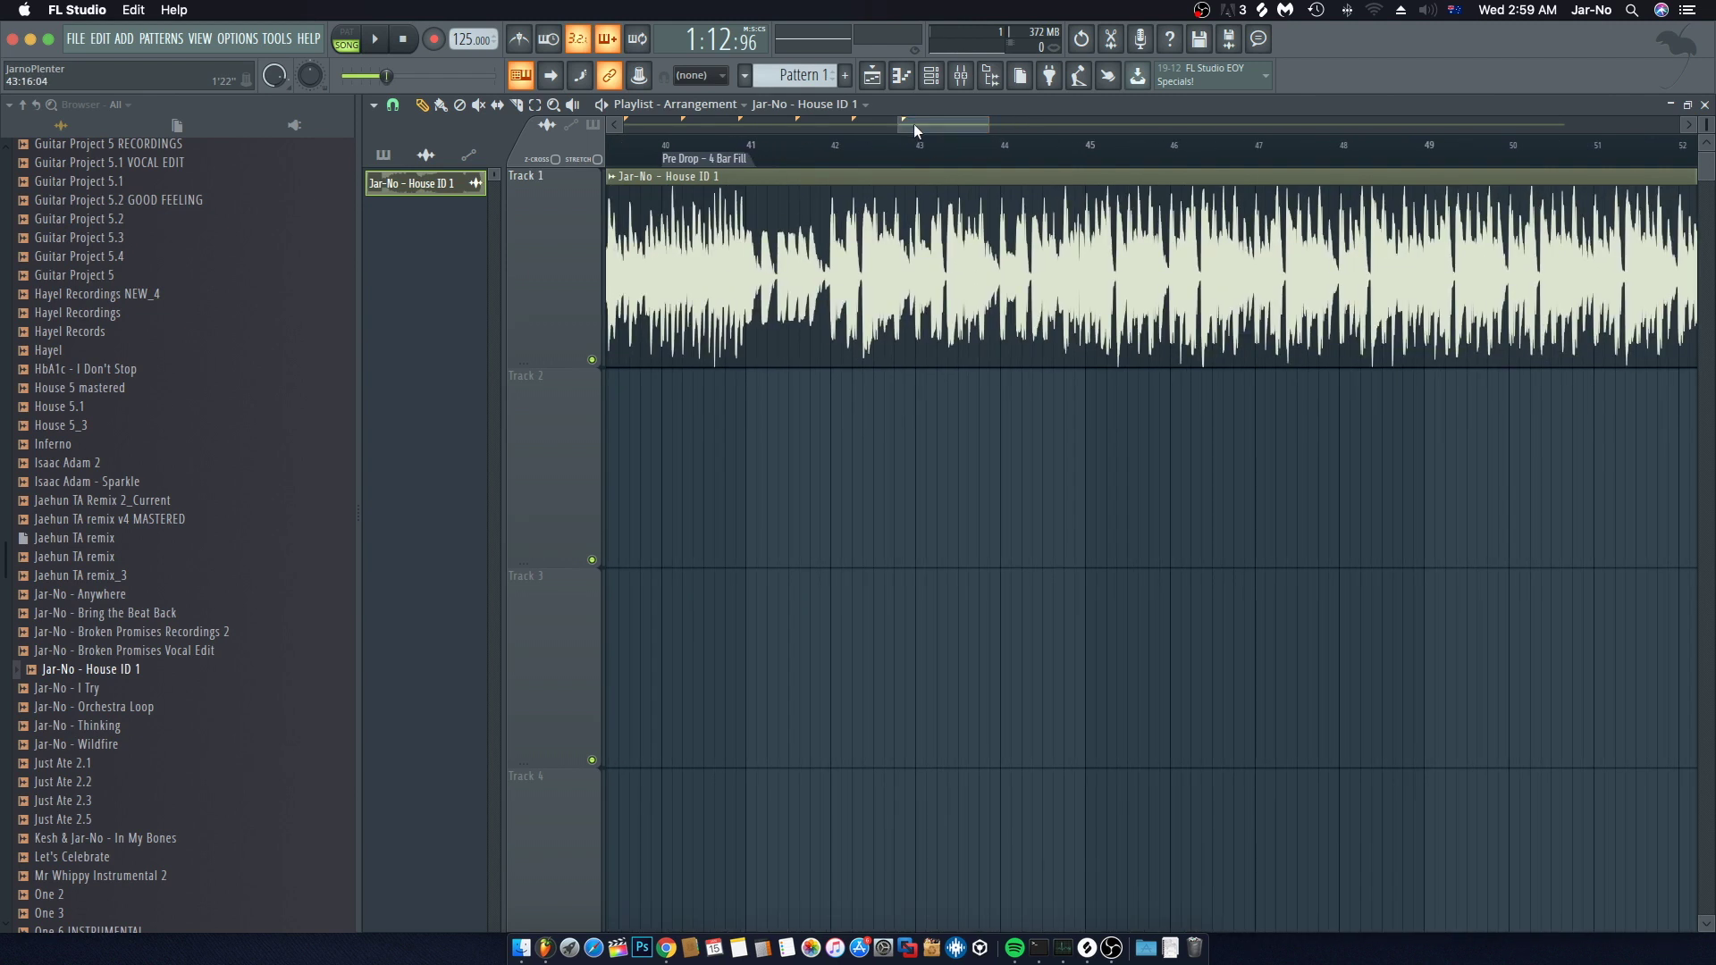
left_click(674, 147)
key("space")
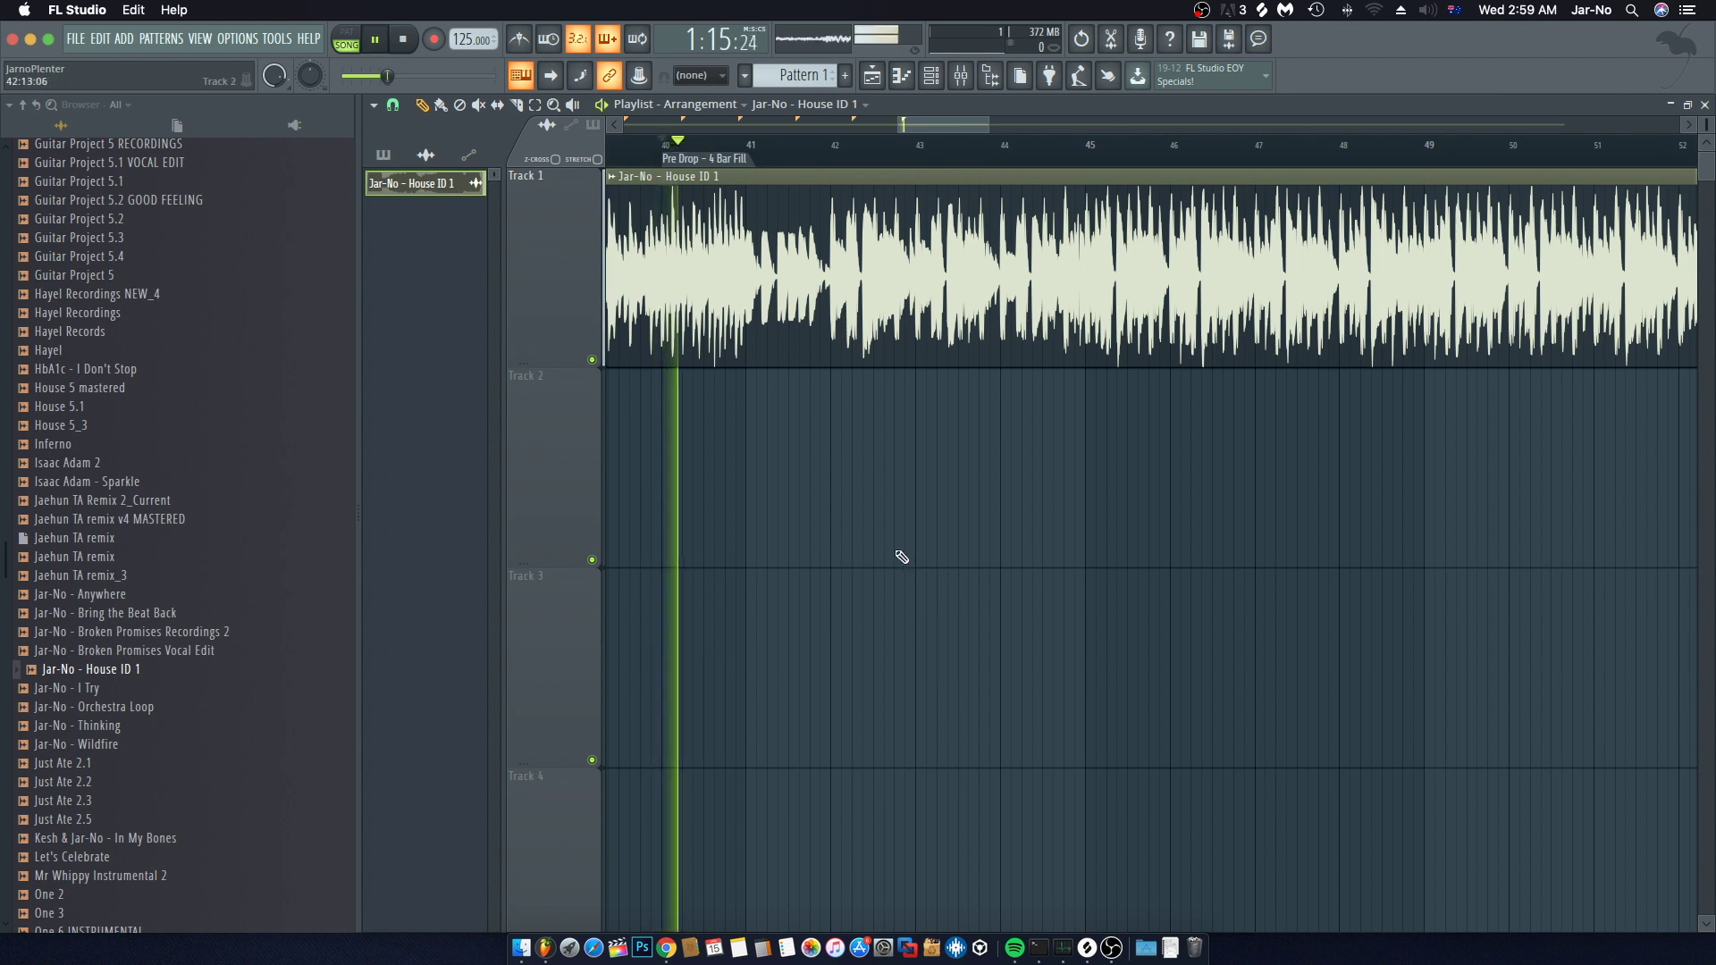
key("space")
Step: Add a time marker named Syncopation at bar 41
right_click(771, 161)
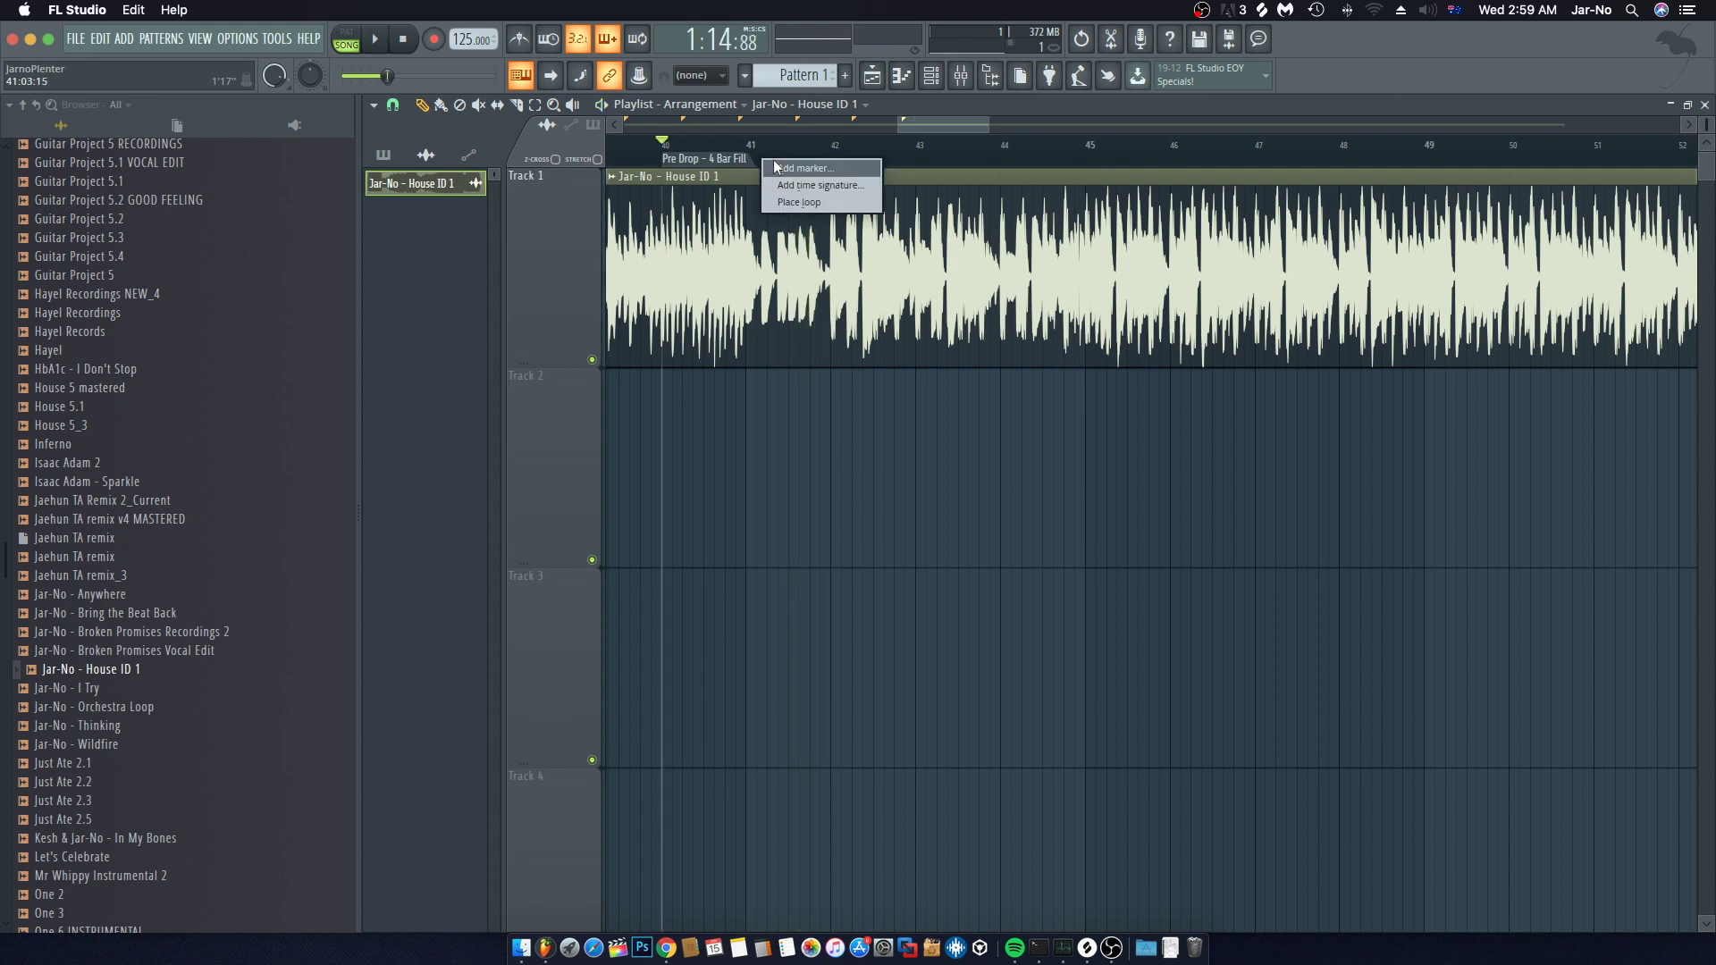
left_click(774, 164)
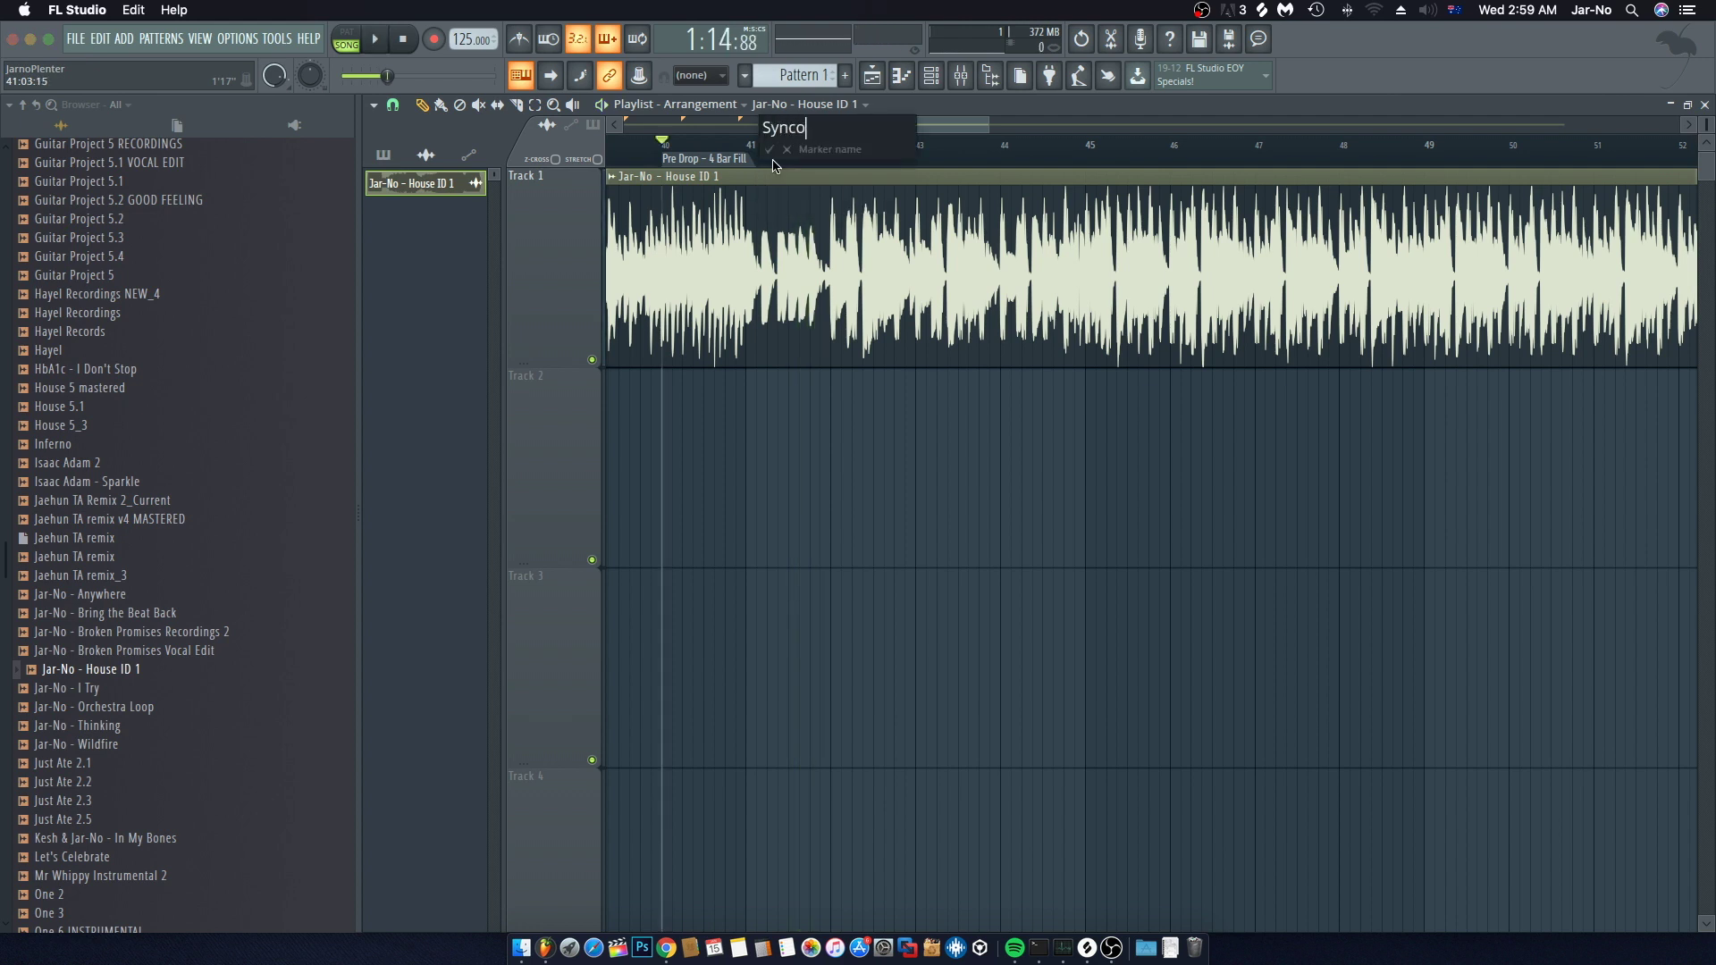
key("Return")
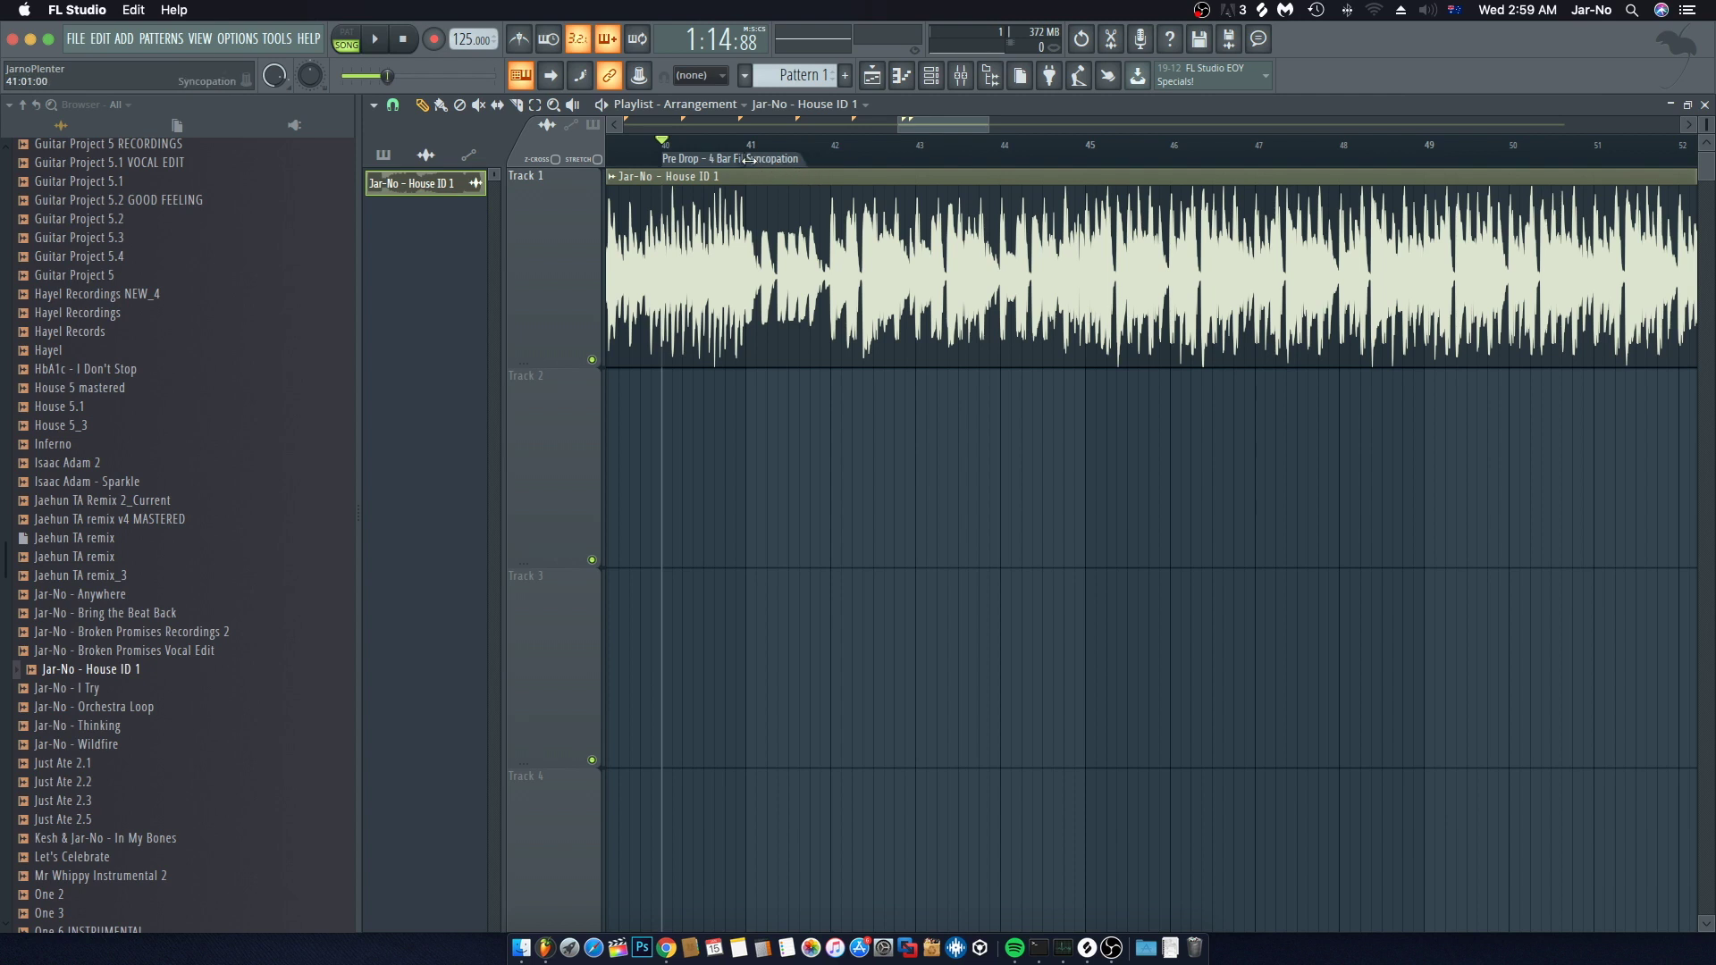
Step: Audition the syncopated bar from bar 41 to the start of bar 42
left_click(749, 145)
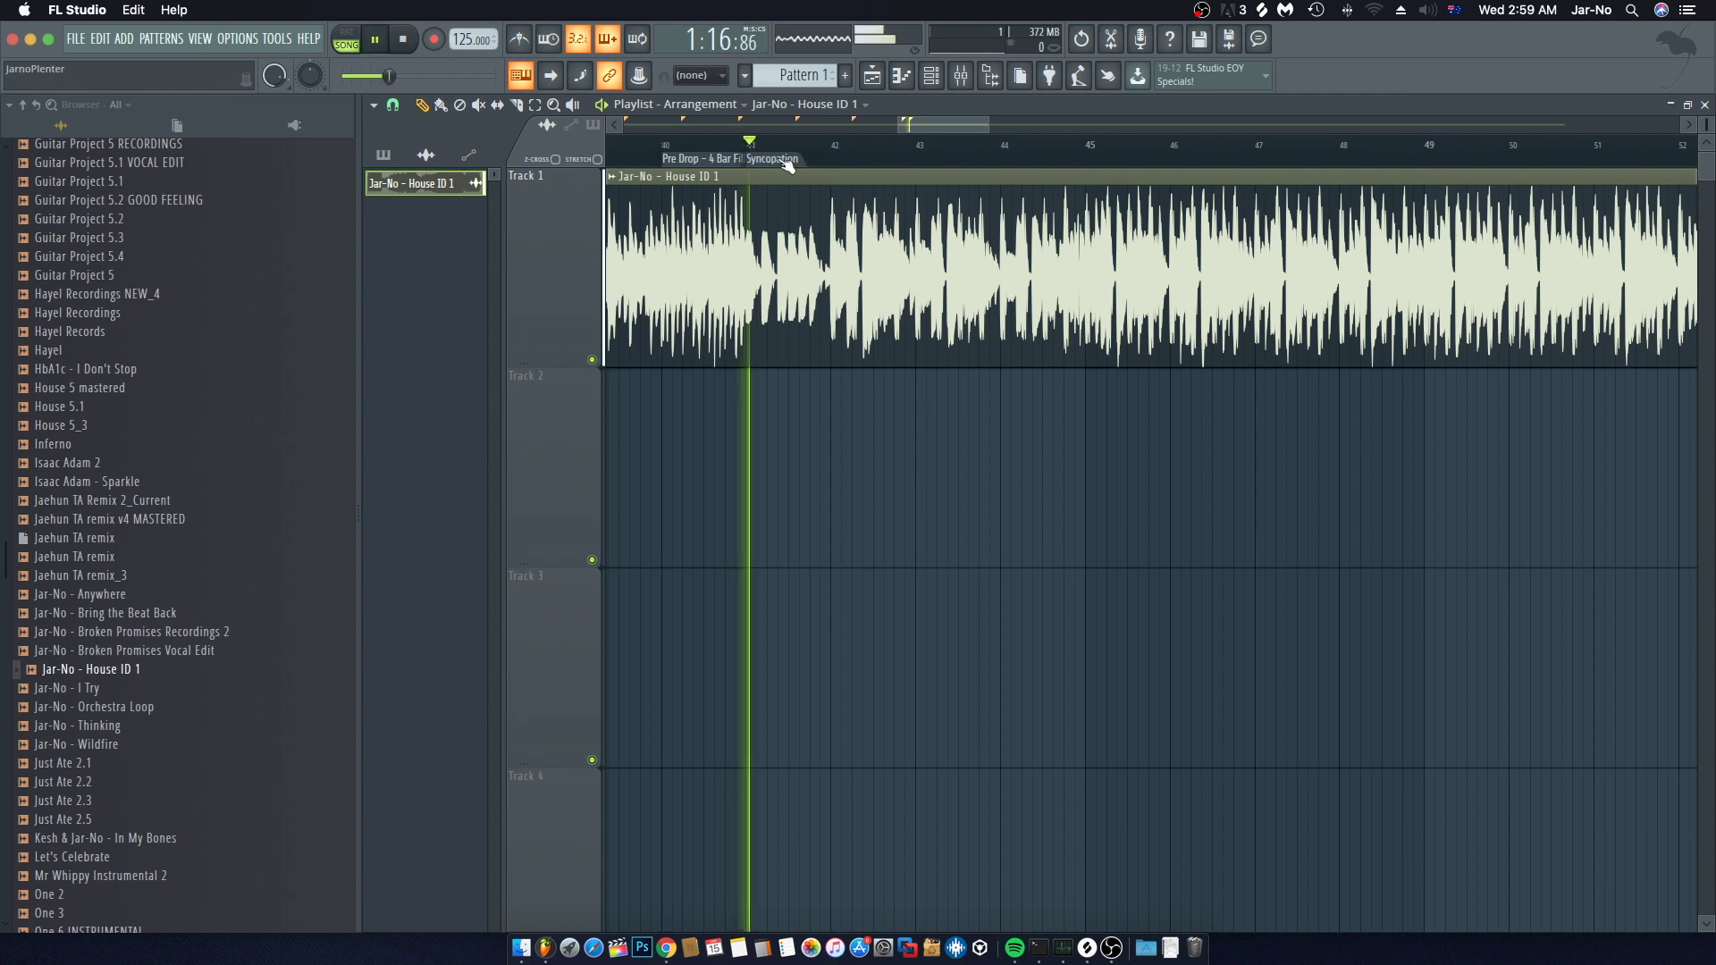
key("space")
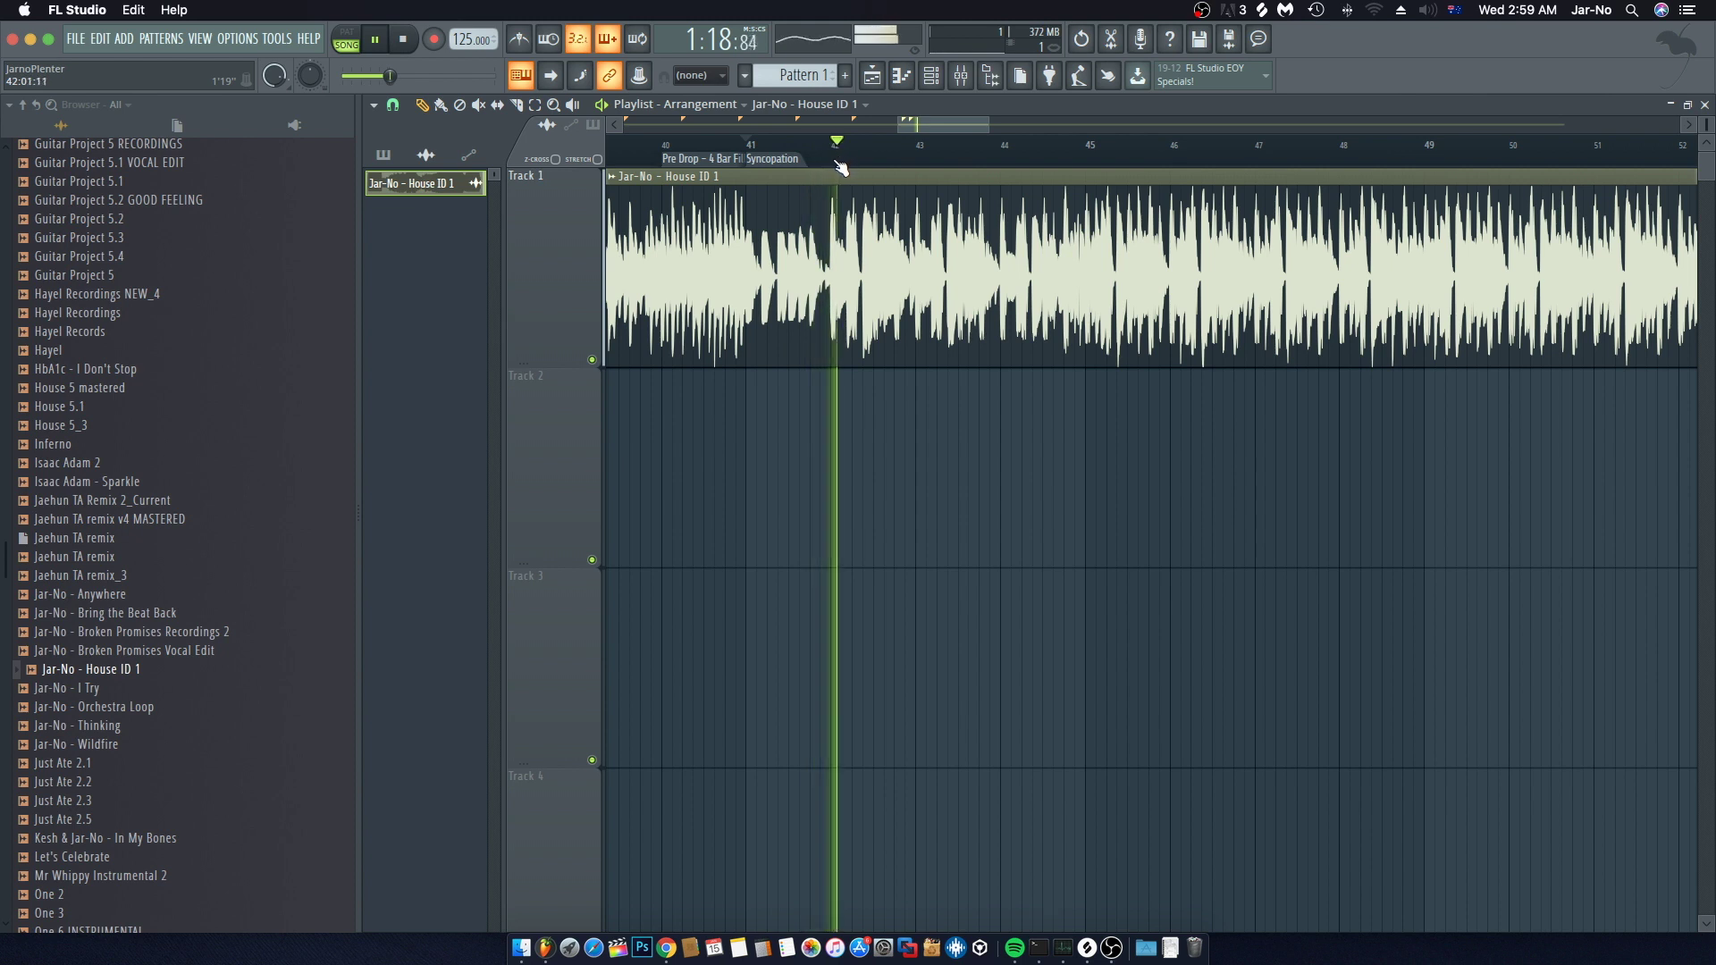
key("space")
Step: Add a time marker named Kick + Bass at bar 42
right_click(844, 163)
left_click(851, 174)
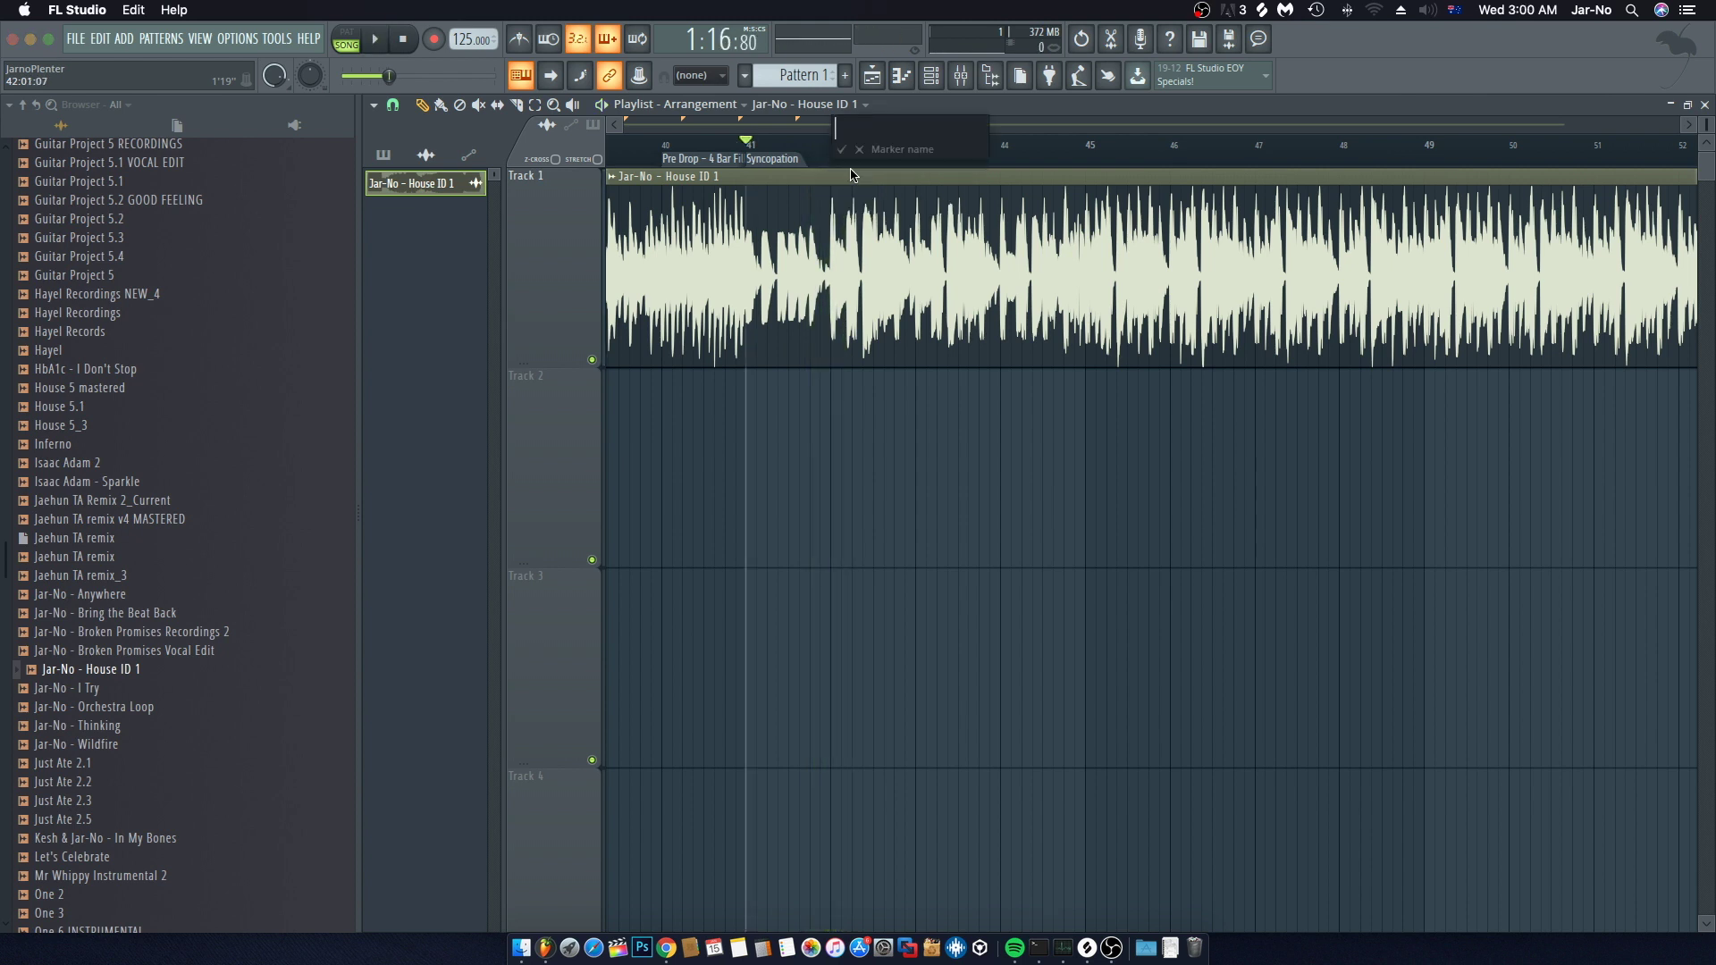
type("Kick + Bass")
key("Return")
Step: Audition the kick and bass section from bar 42 to about bar 45
left_click(838, 147)
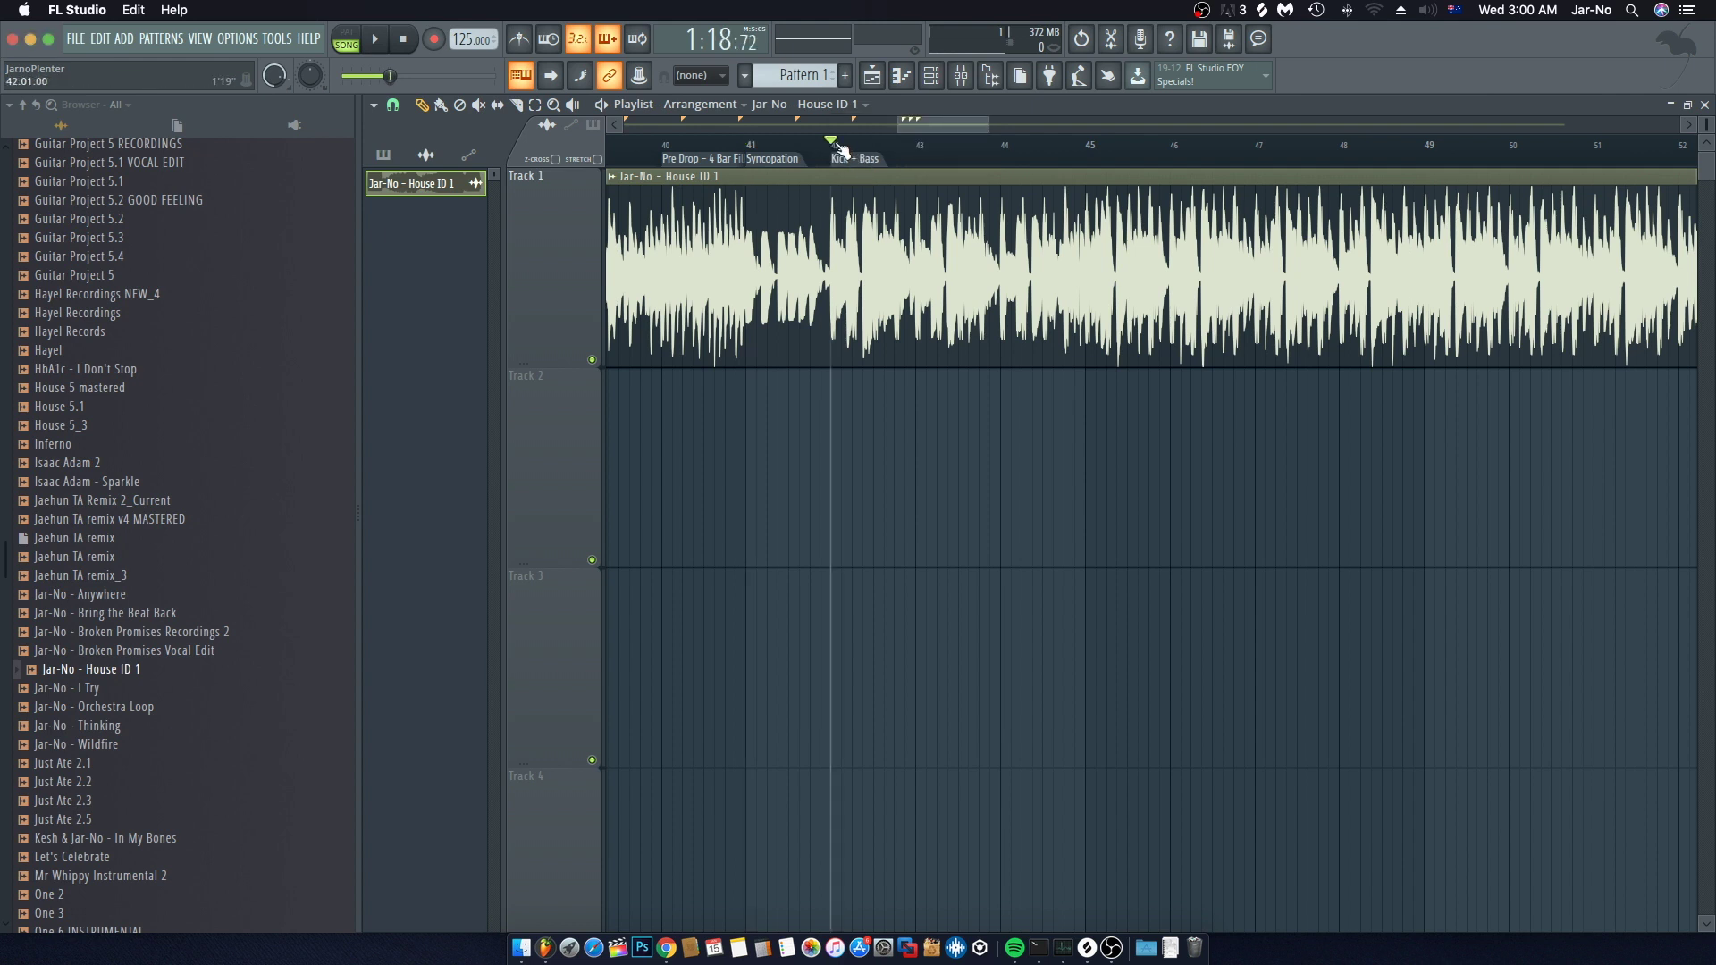
key("space")
key("space")
key("space")
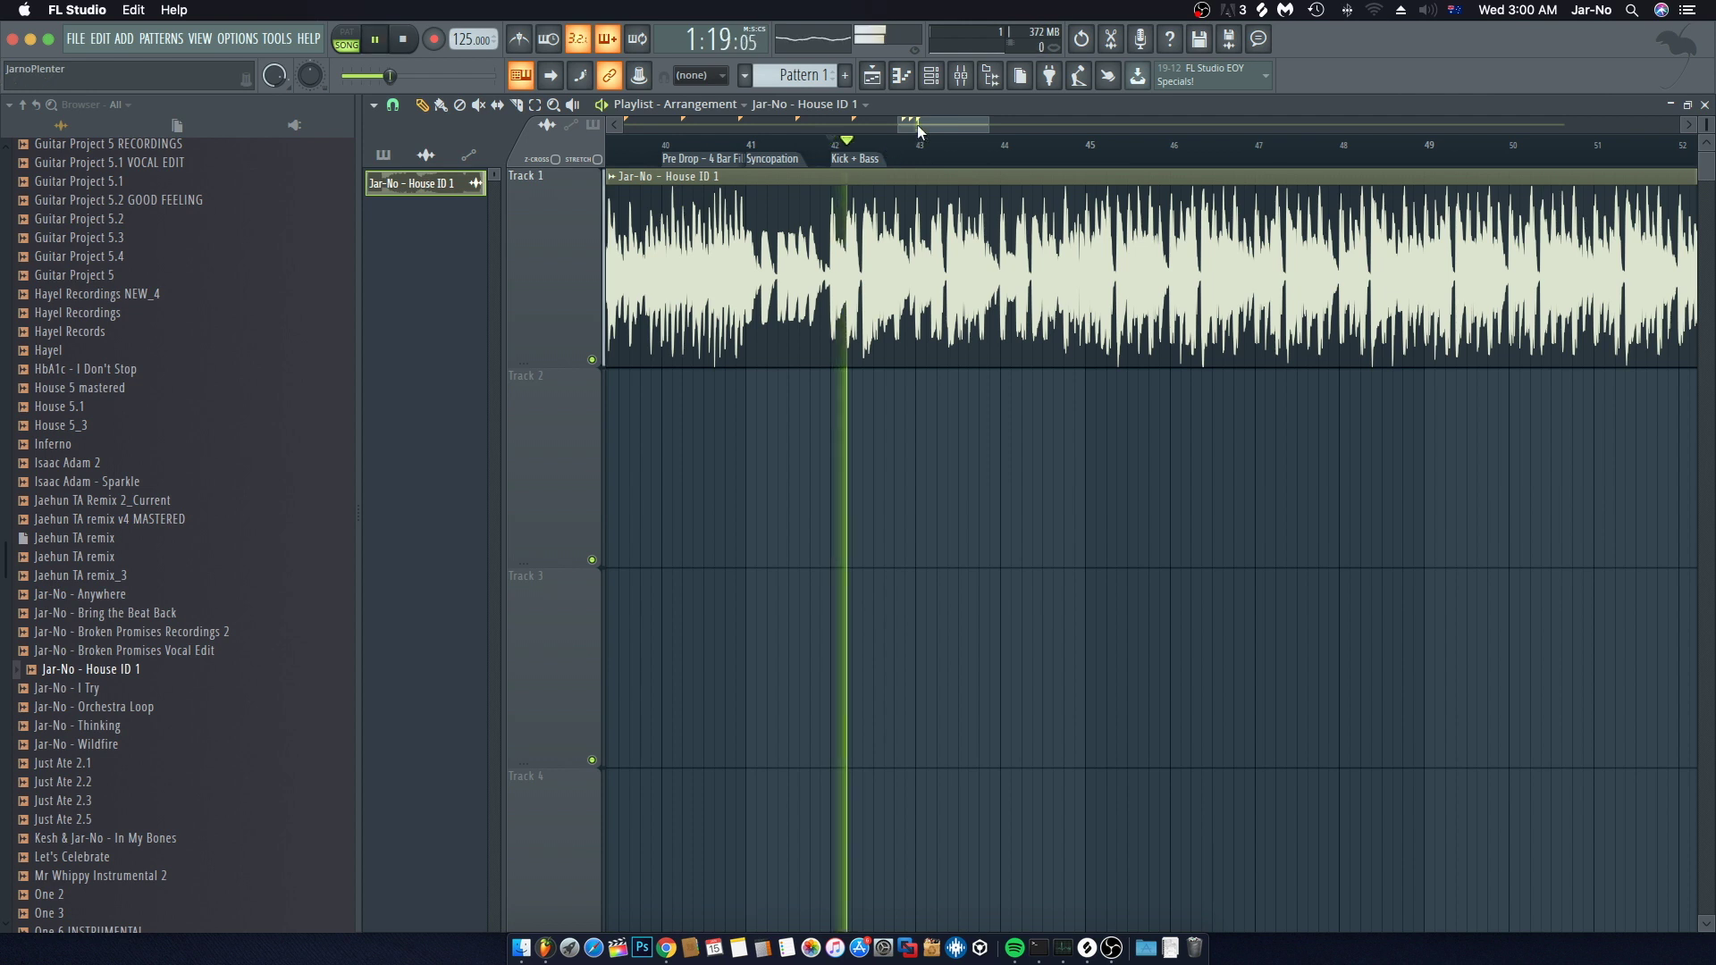
left_click_drag(917, 125, 945, 121)
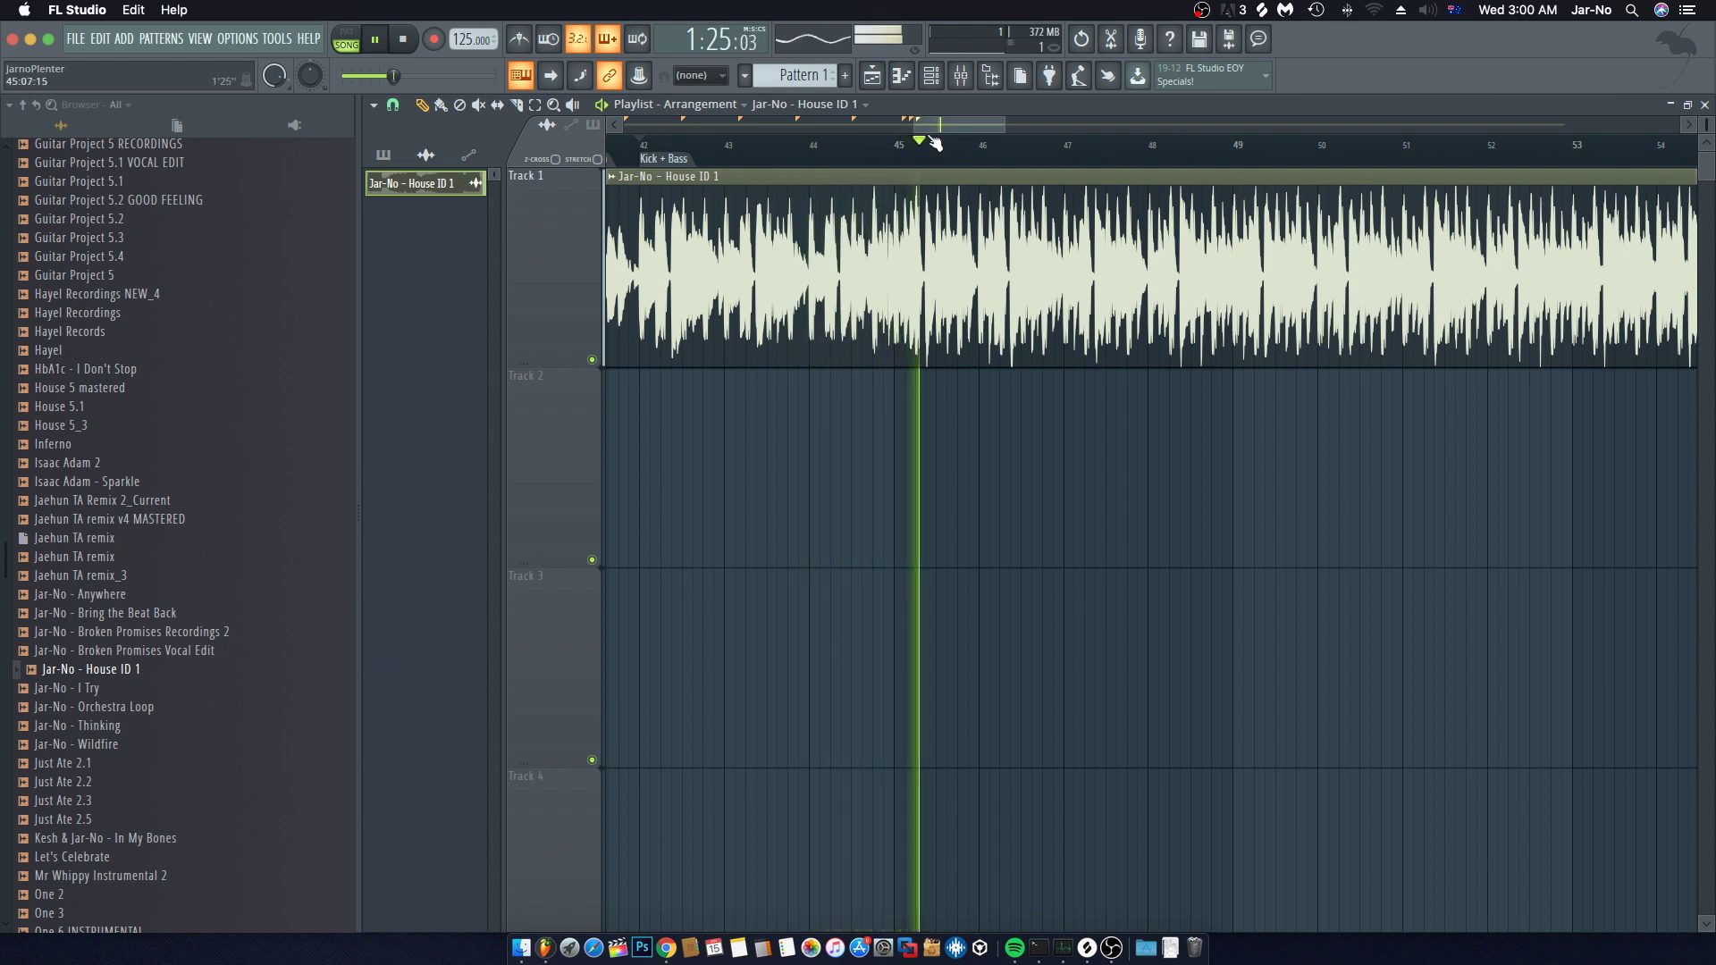
key("space")
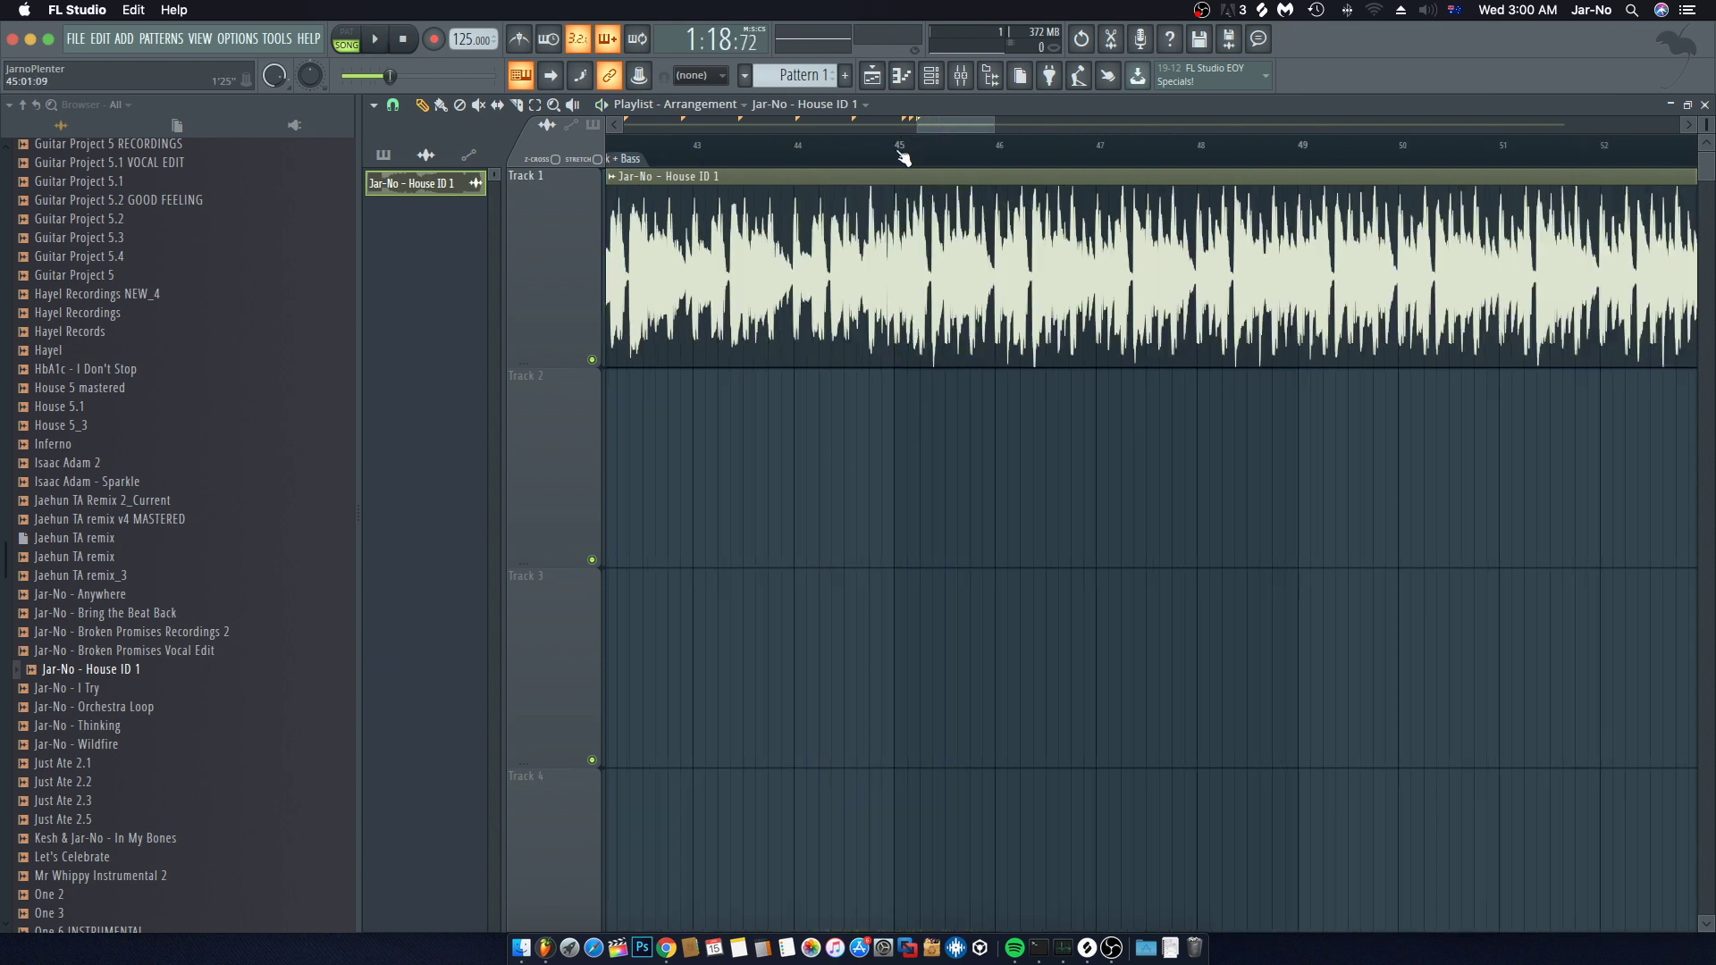
Step: Audition the lead-in to bar 45, first from bar 44 and again from just before bar 45
scroll(898, 153, "up", 2)
left_click(771, 150)
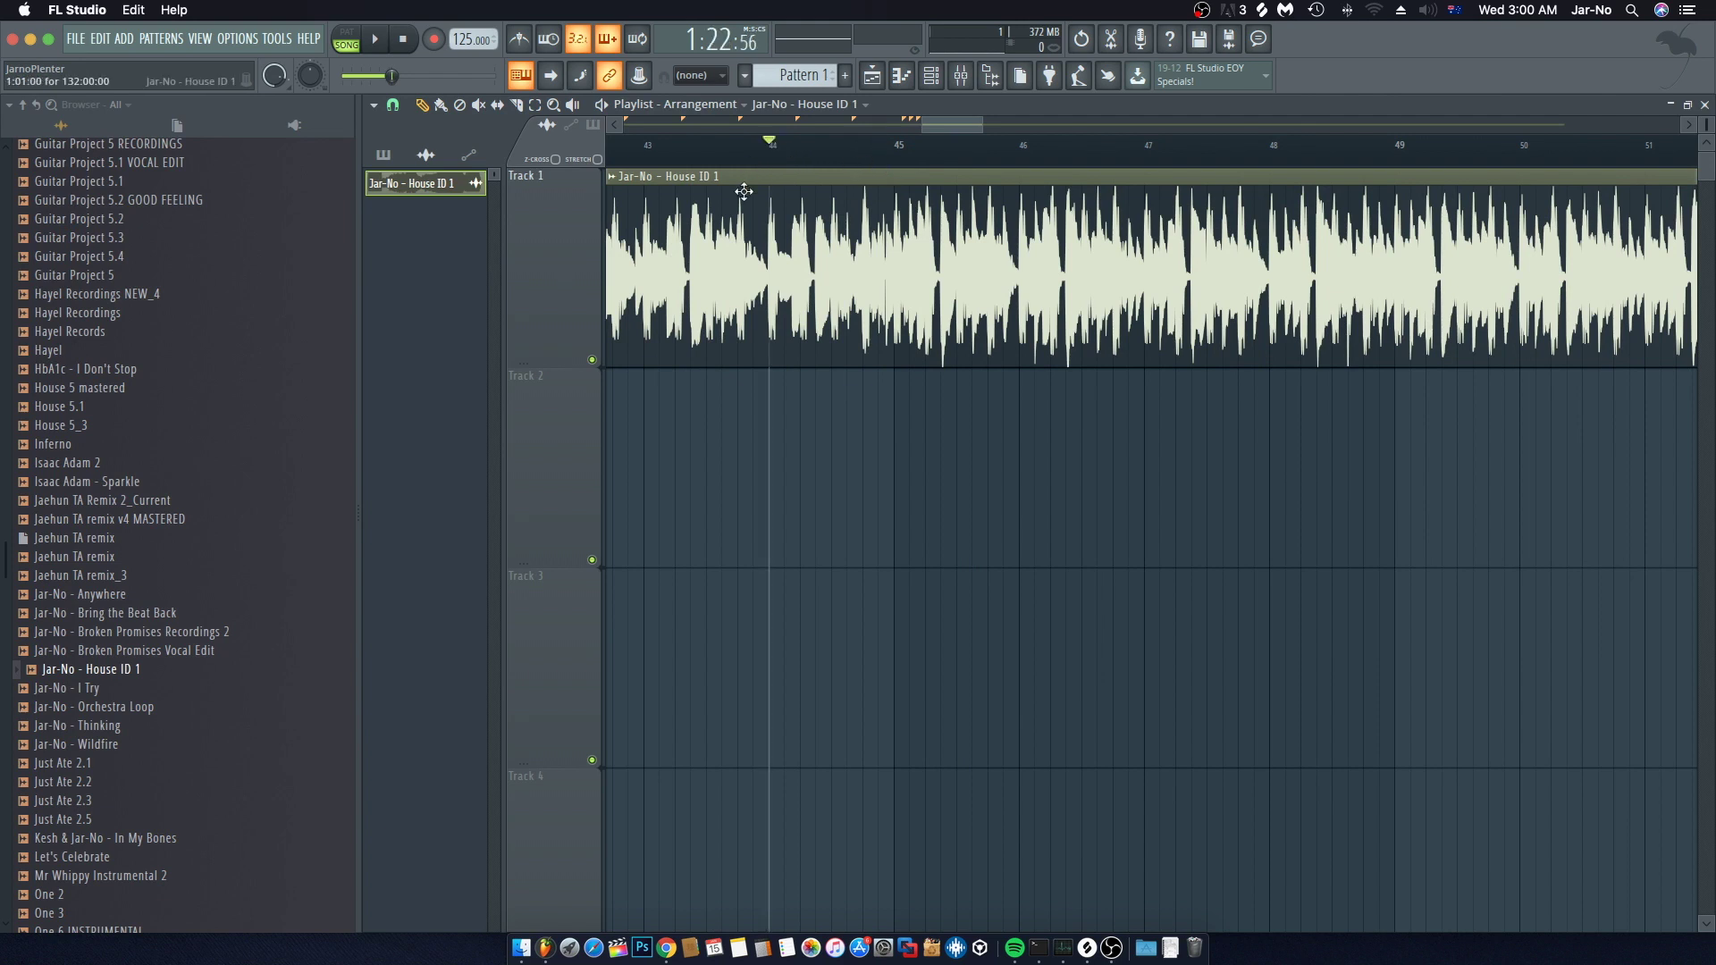
key("space")
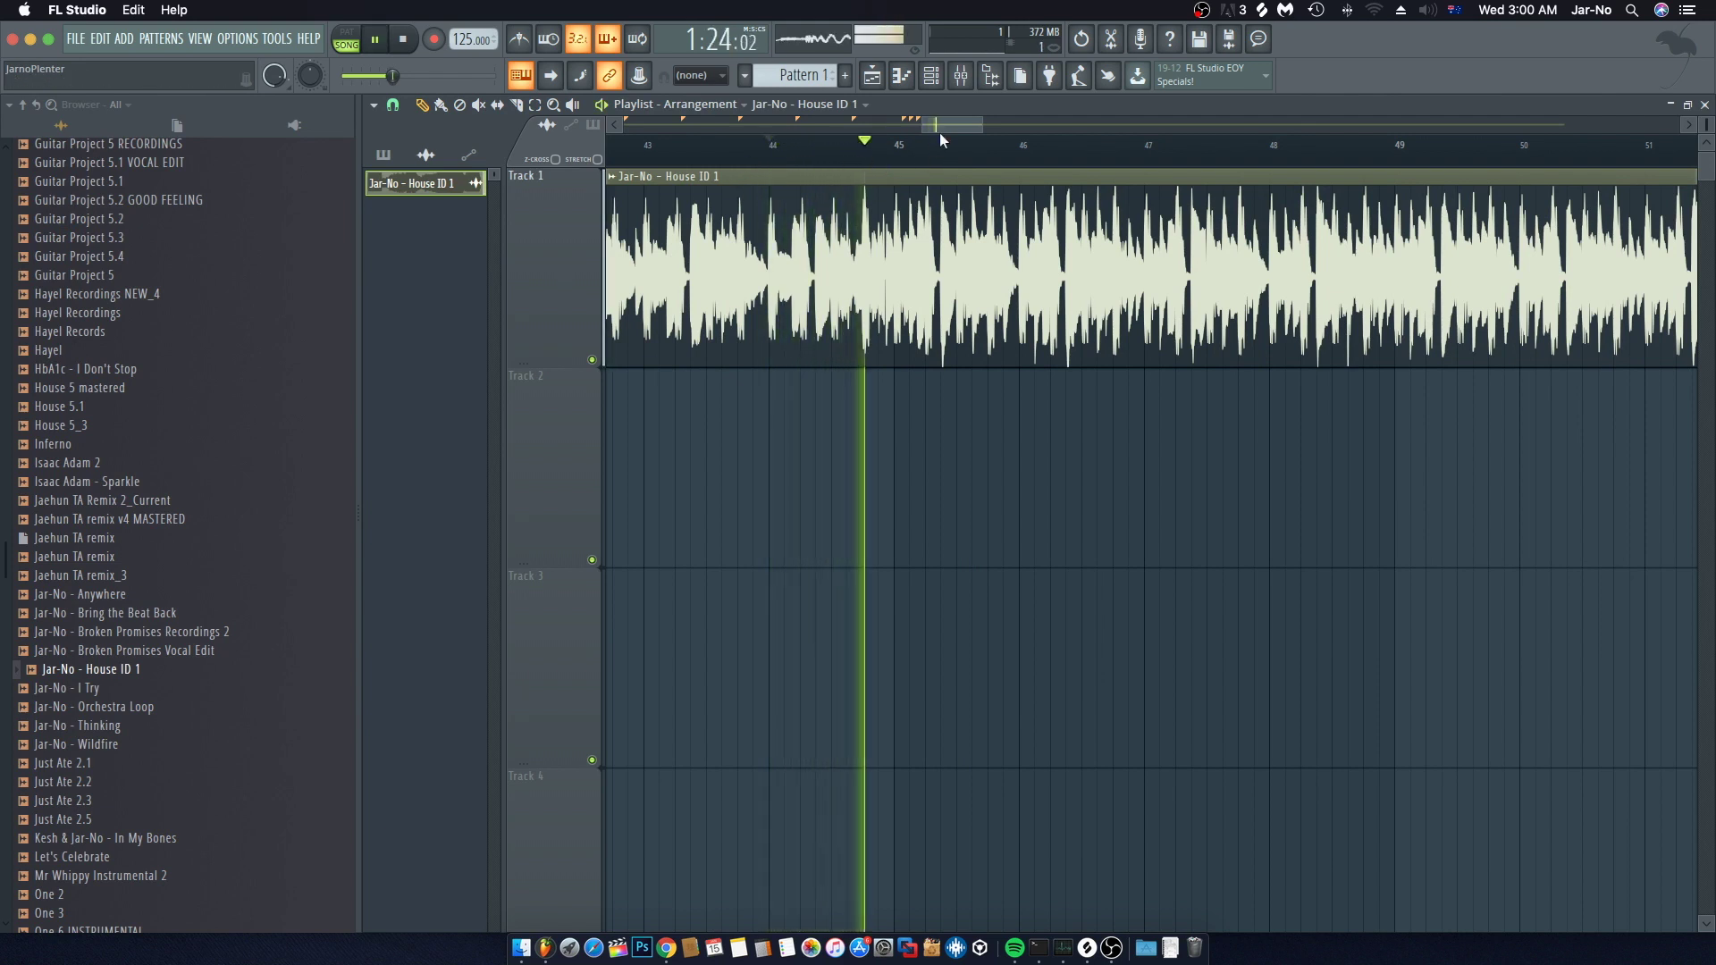
key("space")
left_click(883, 150)
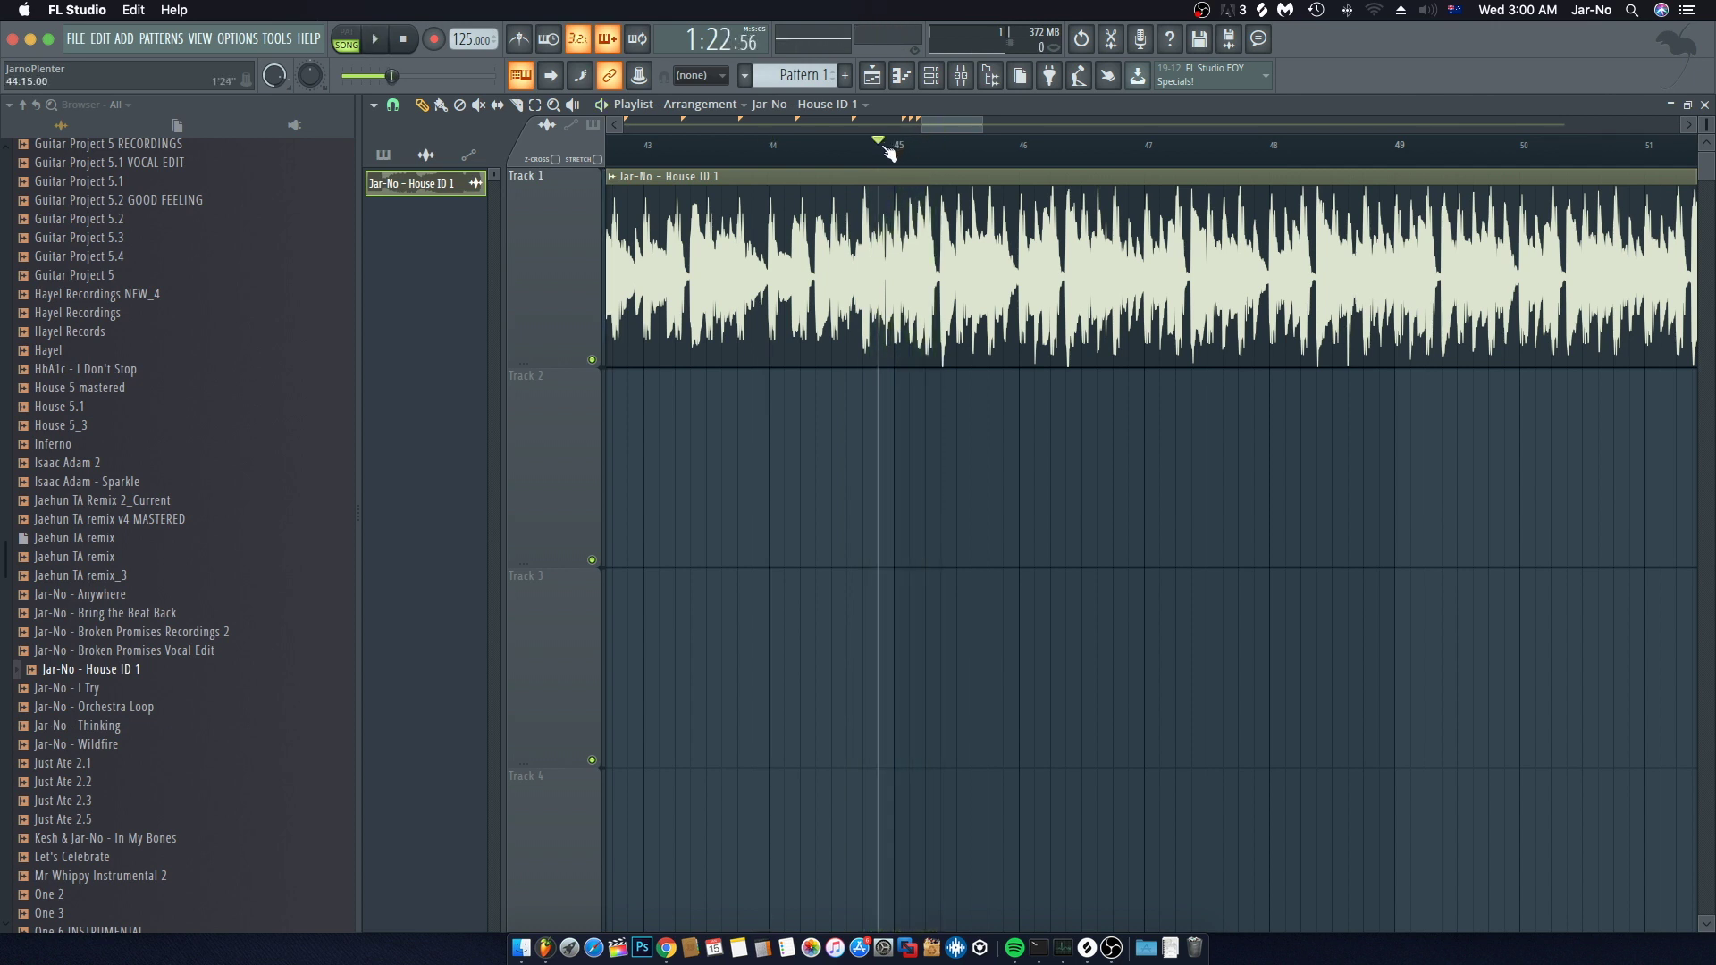
key("space")
left_click(864, 150)
left_click_drag(871, 156, 881, 152)
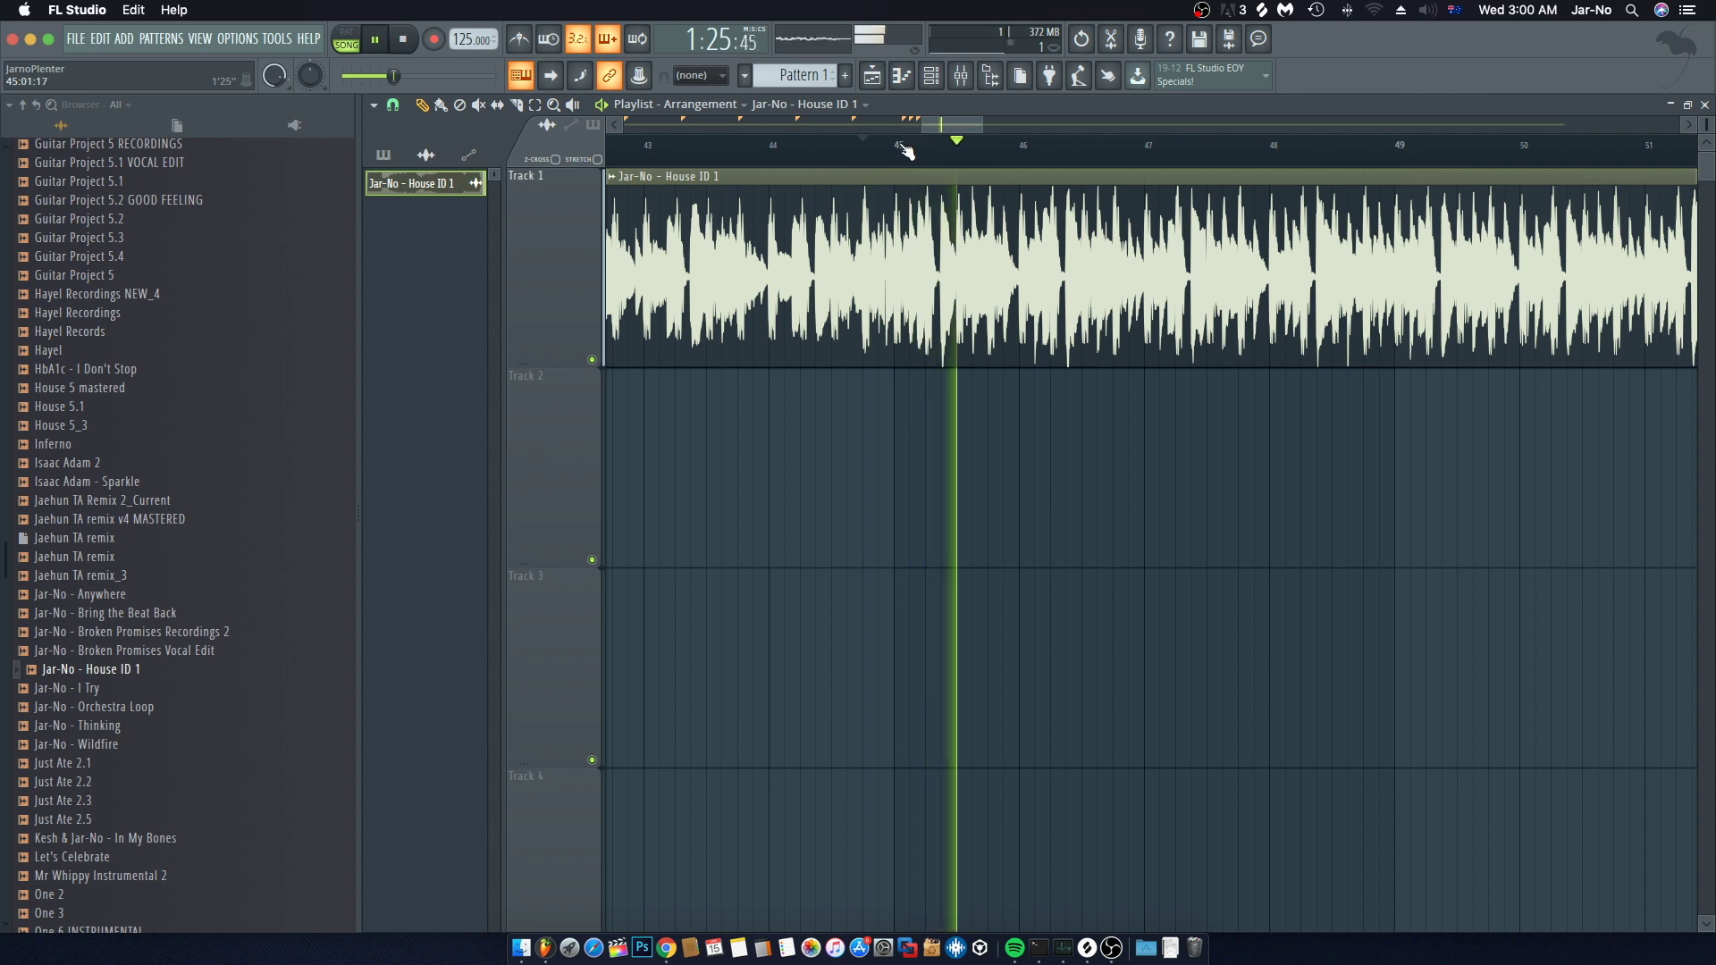
key("space")
Step: Audition the full drop section twice from bar 45, first to about bar 46 and again to about bar 47
left_click(895, 148)
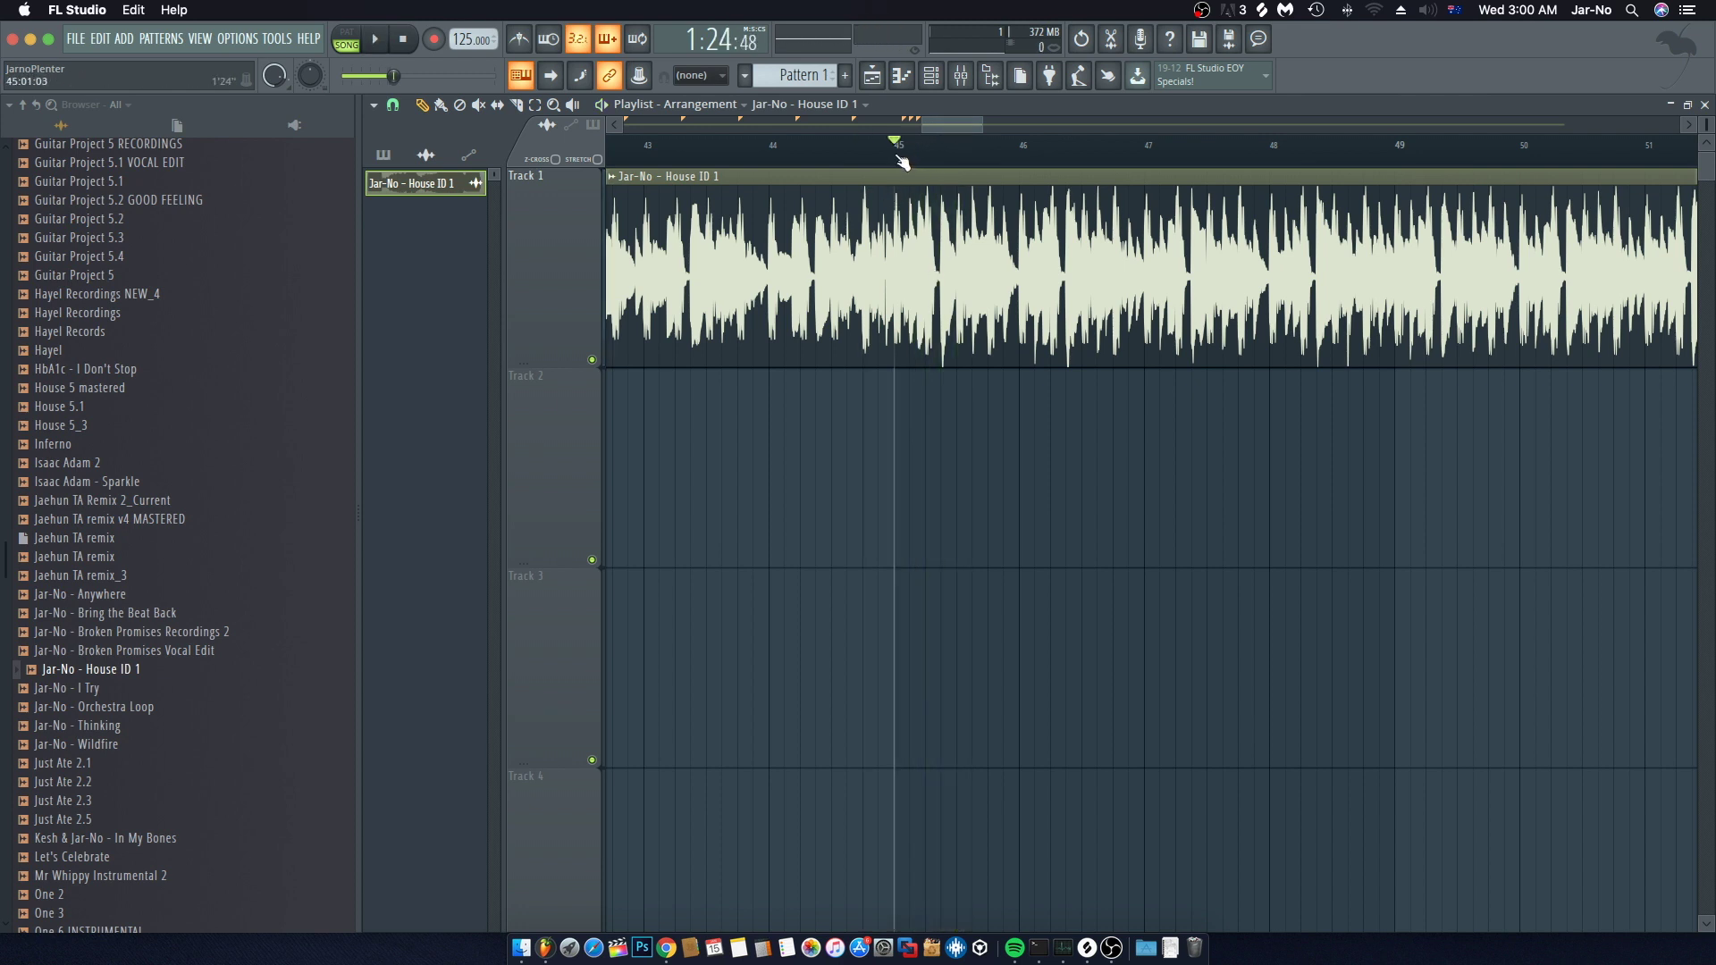
scroll(901, 148, "down", 2)
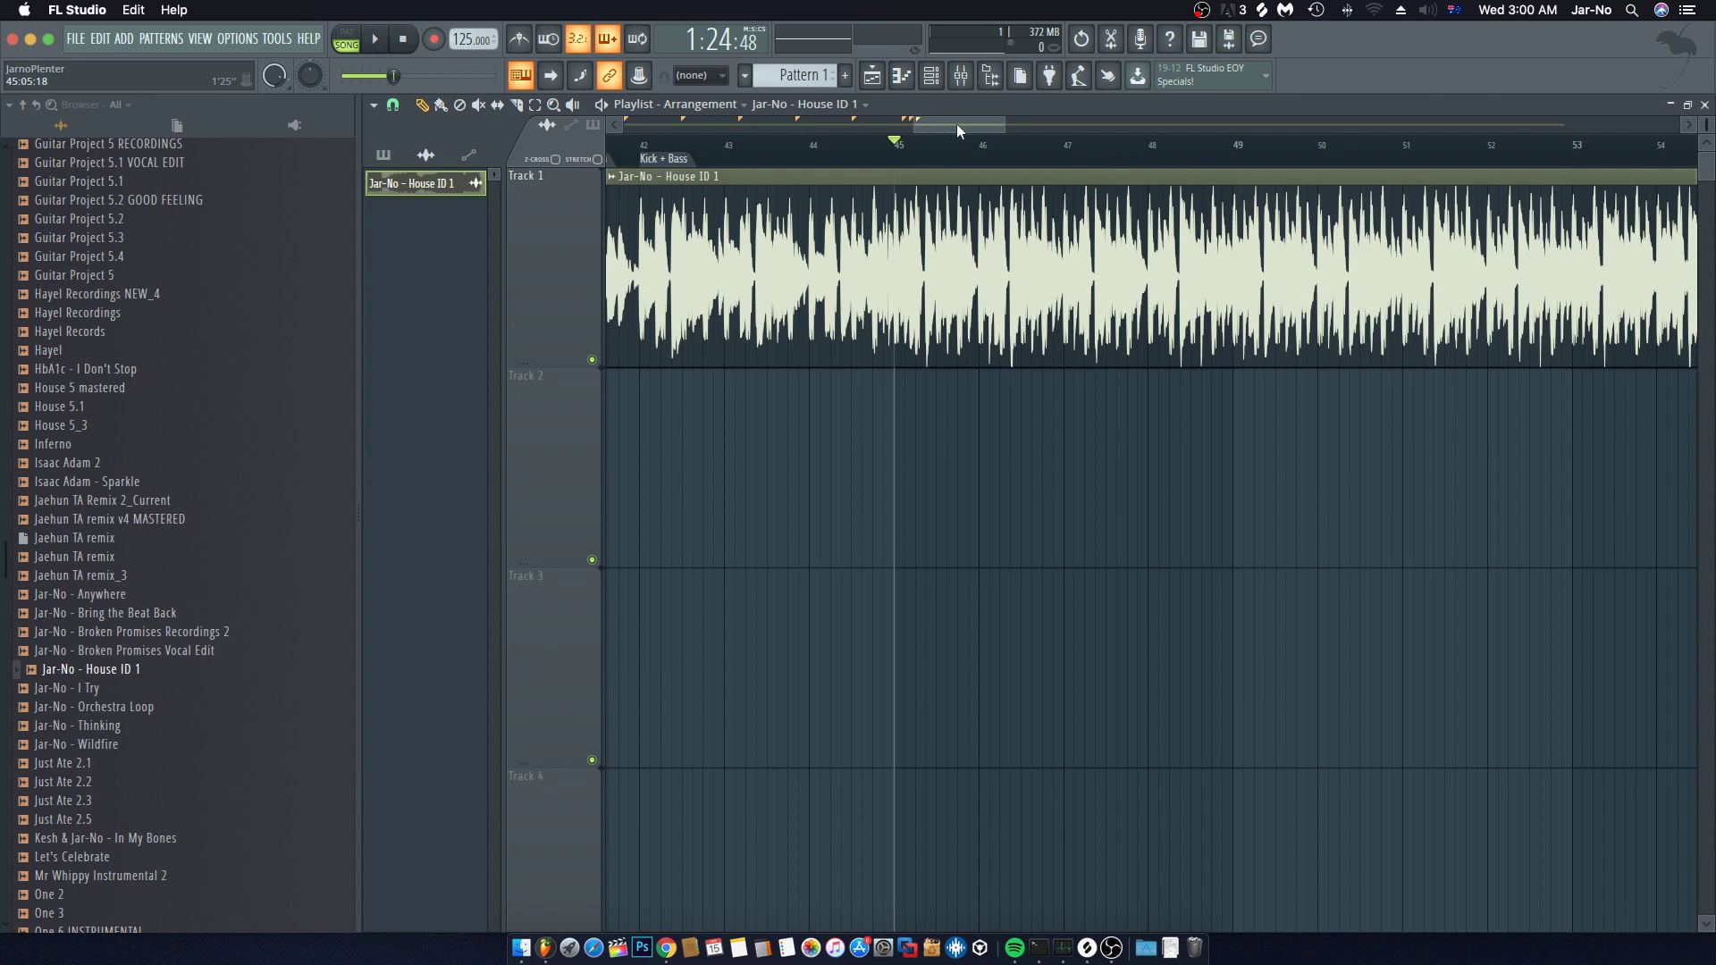
key("space")
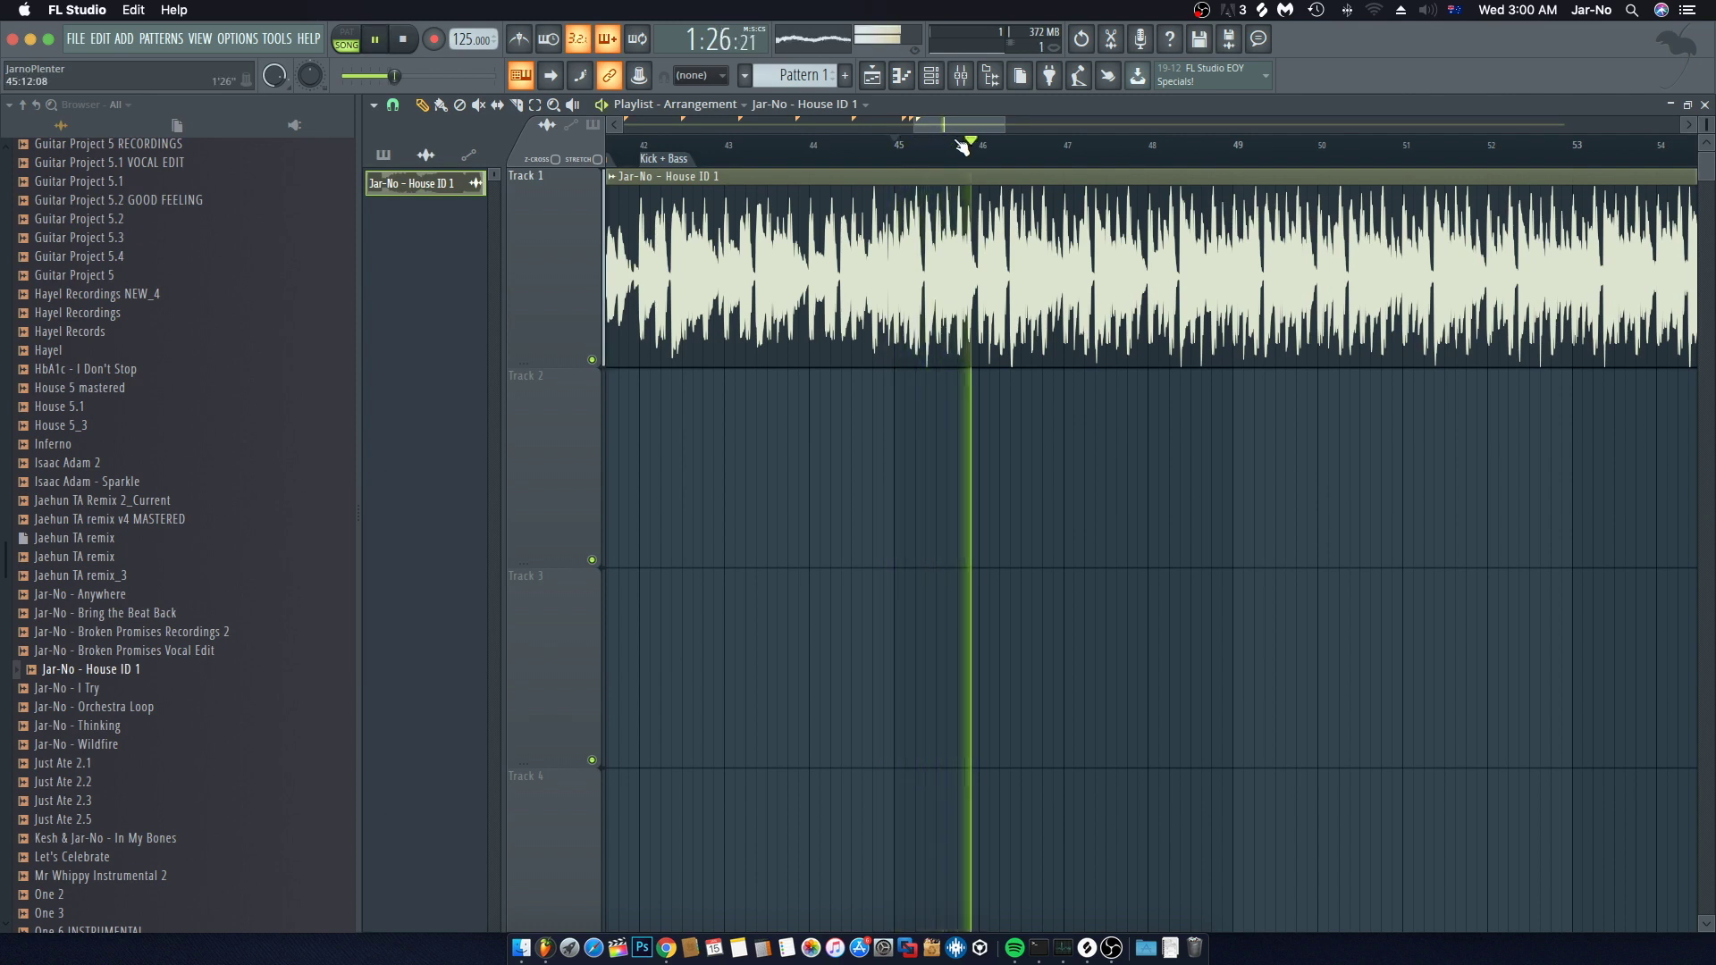
key("space")
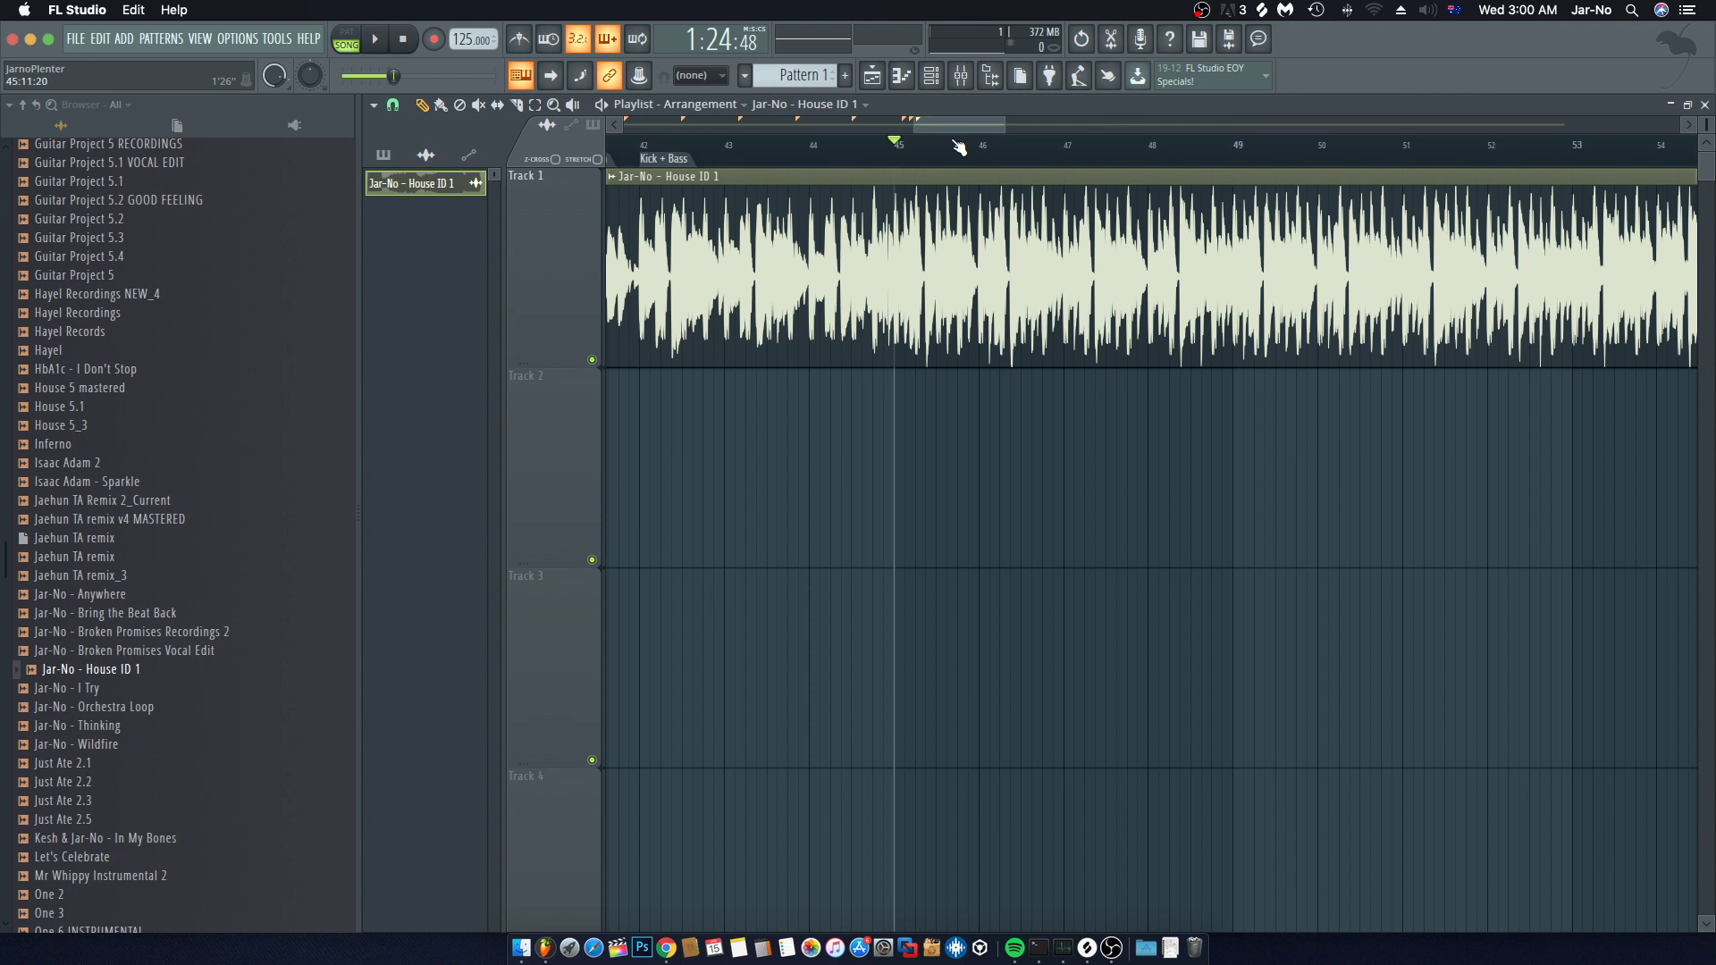
key("space")
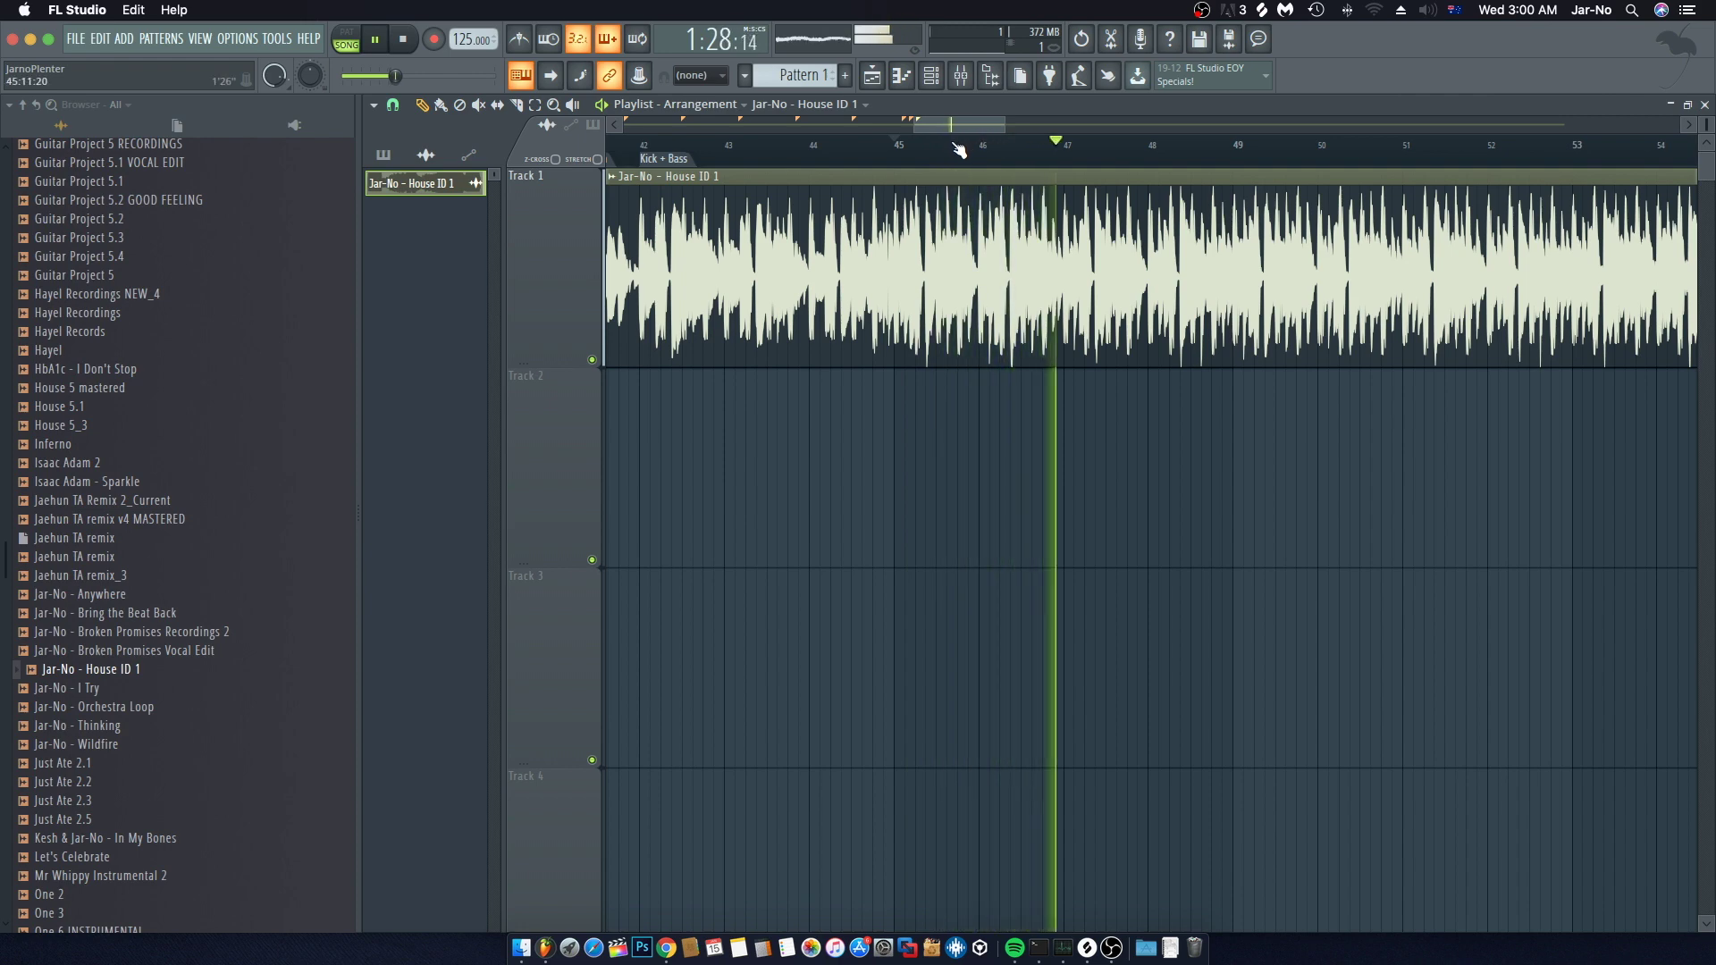
key("space")
Step: Review the pre-drop markers by moving the playhead through bar 40, the Syncopation marker at bar 41 and the Kick + Bass marker at bar 42
scroll(959, 149, "down", 5)
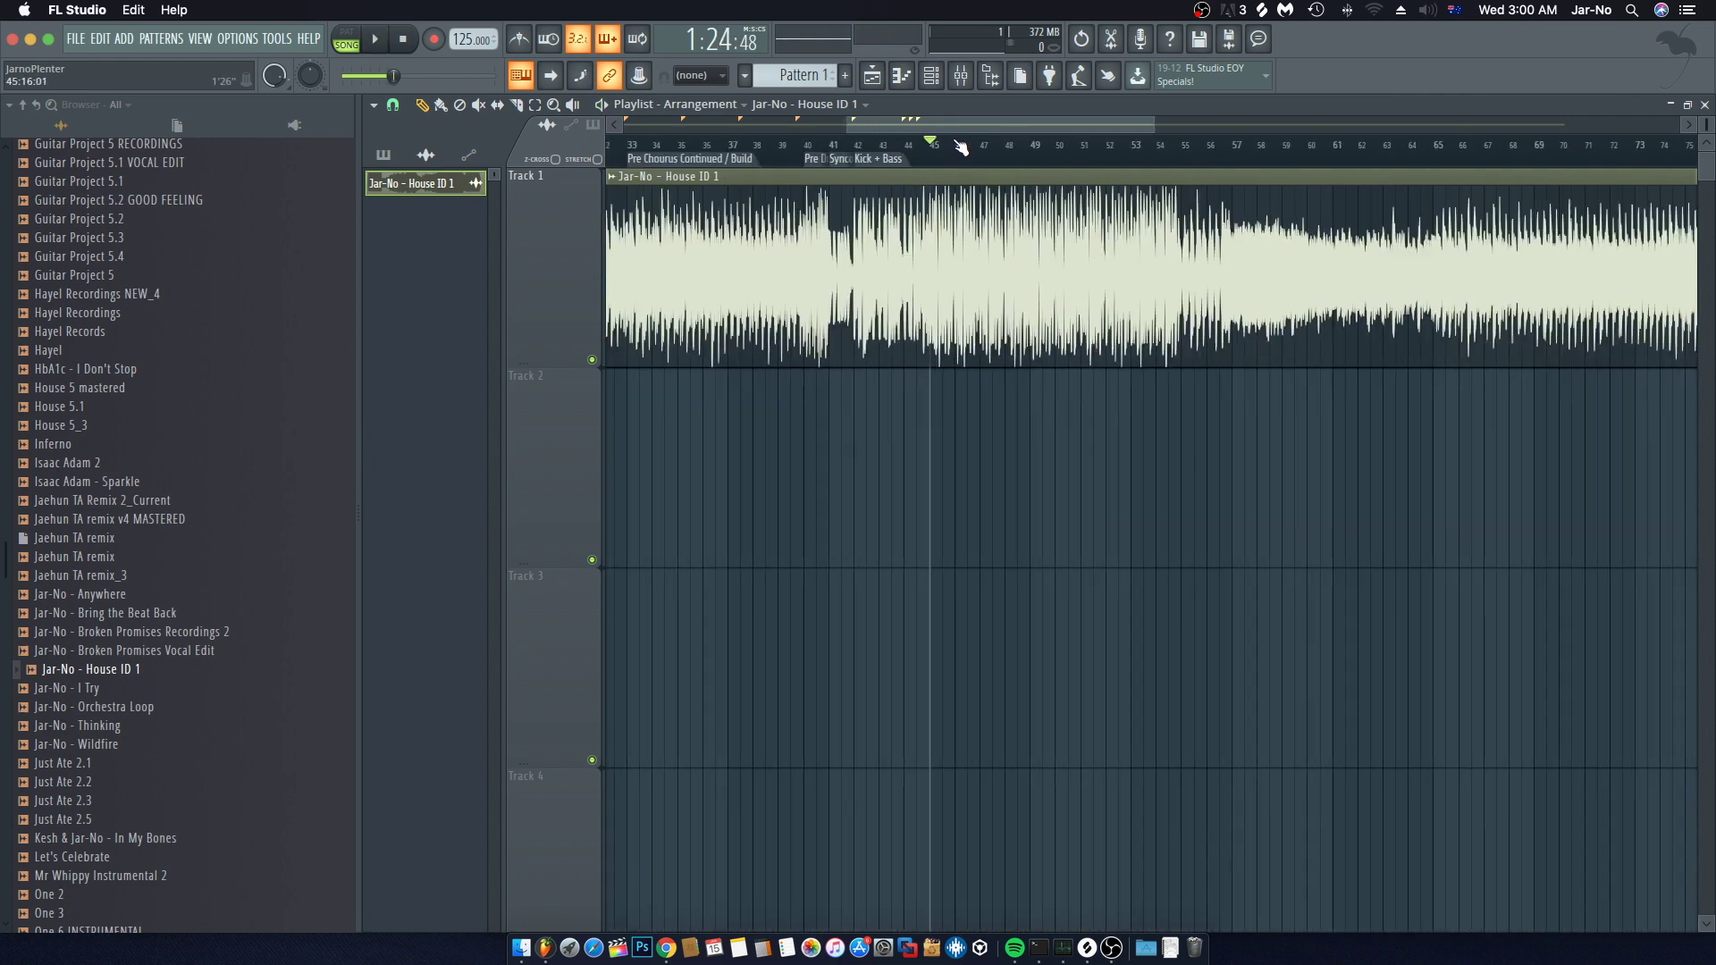
scroll(959, 149, "down", 3)
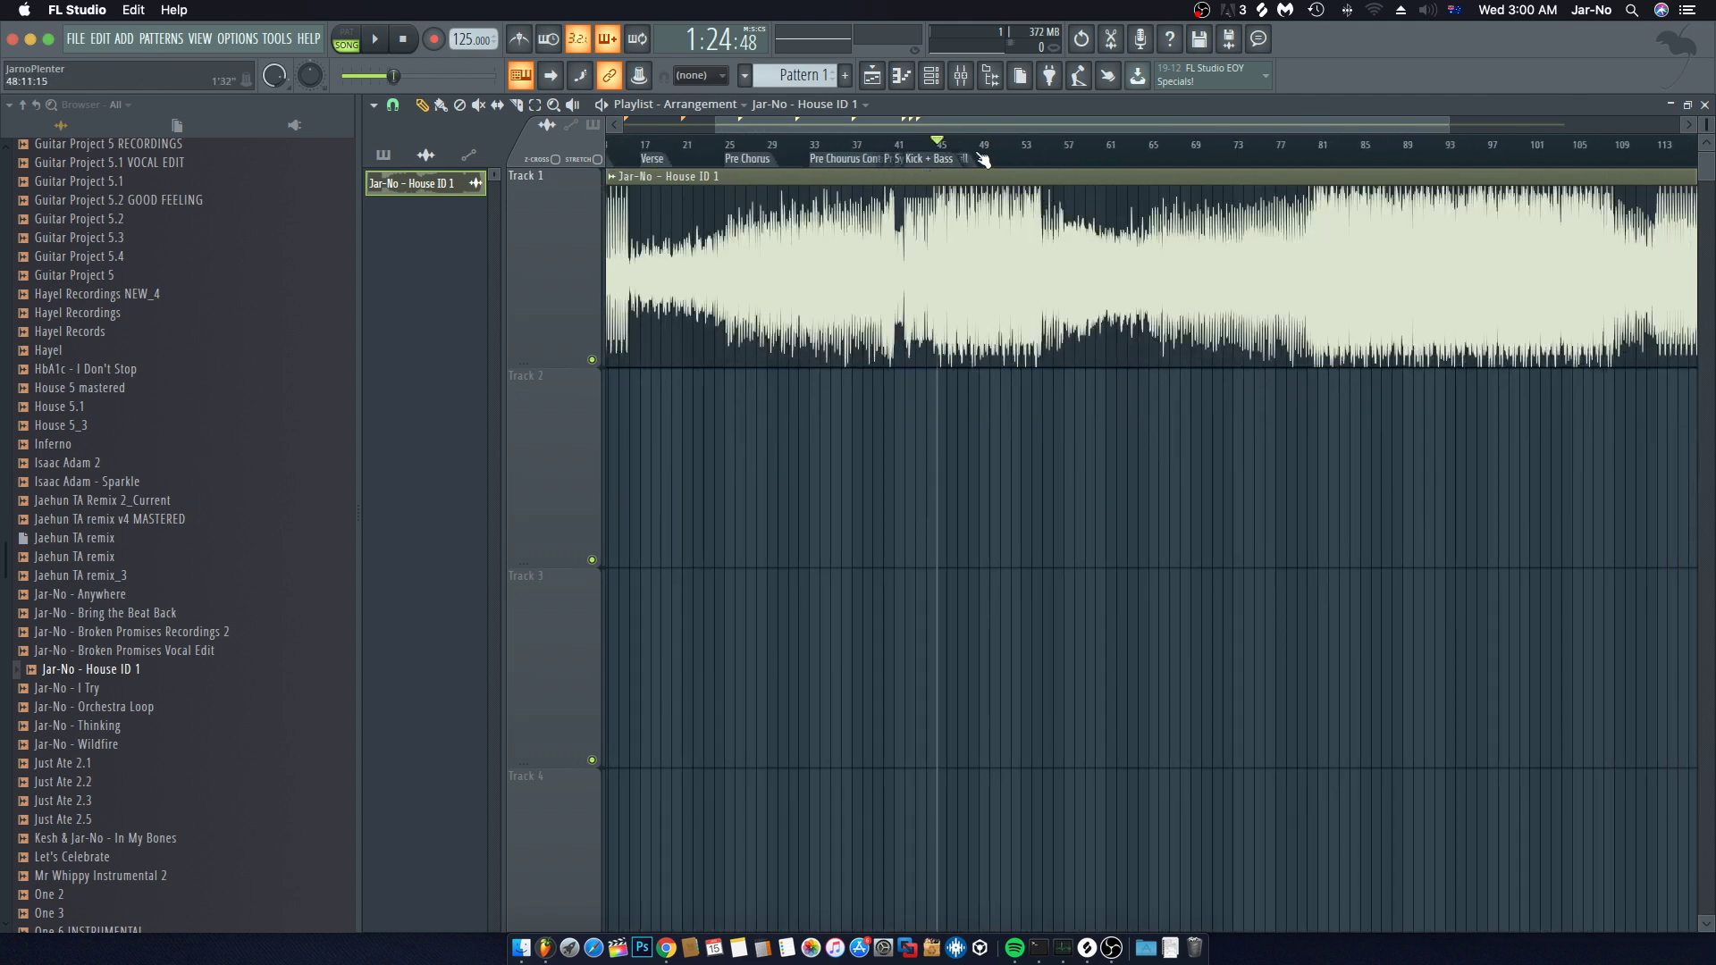
scroll(902, 154, "up", 3)
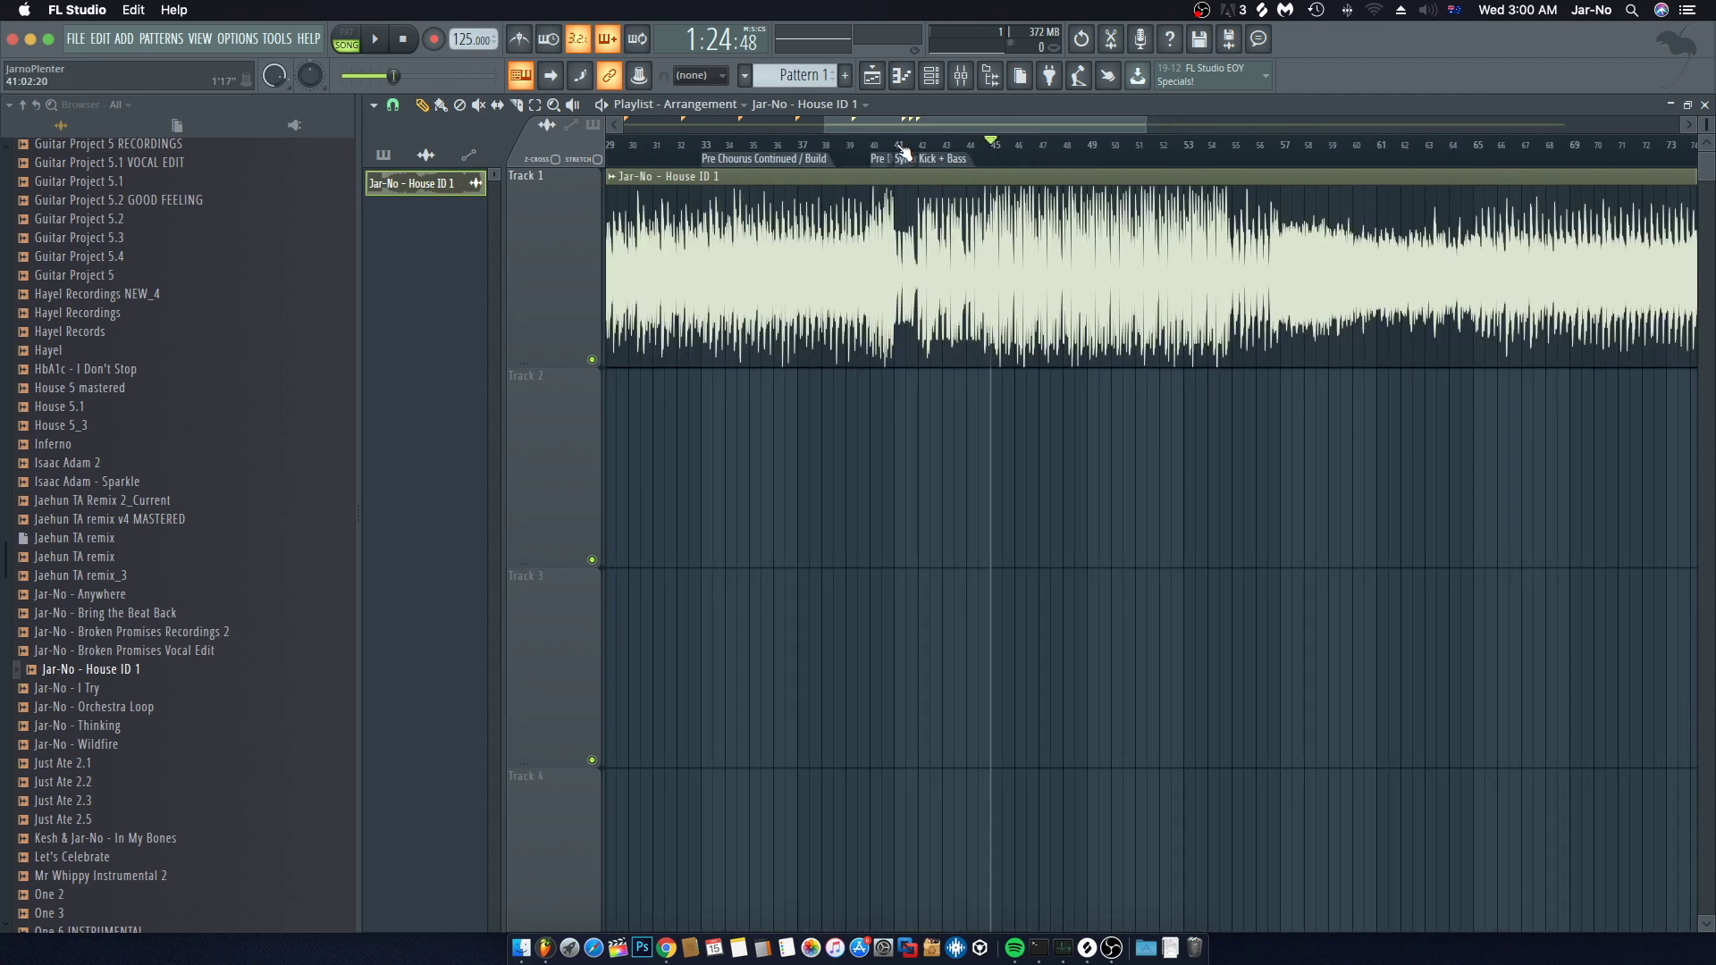
scroll(903, 152, "up", 5)
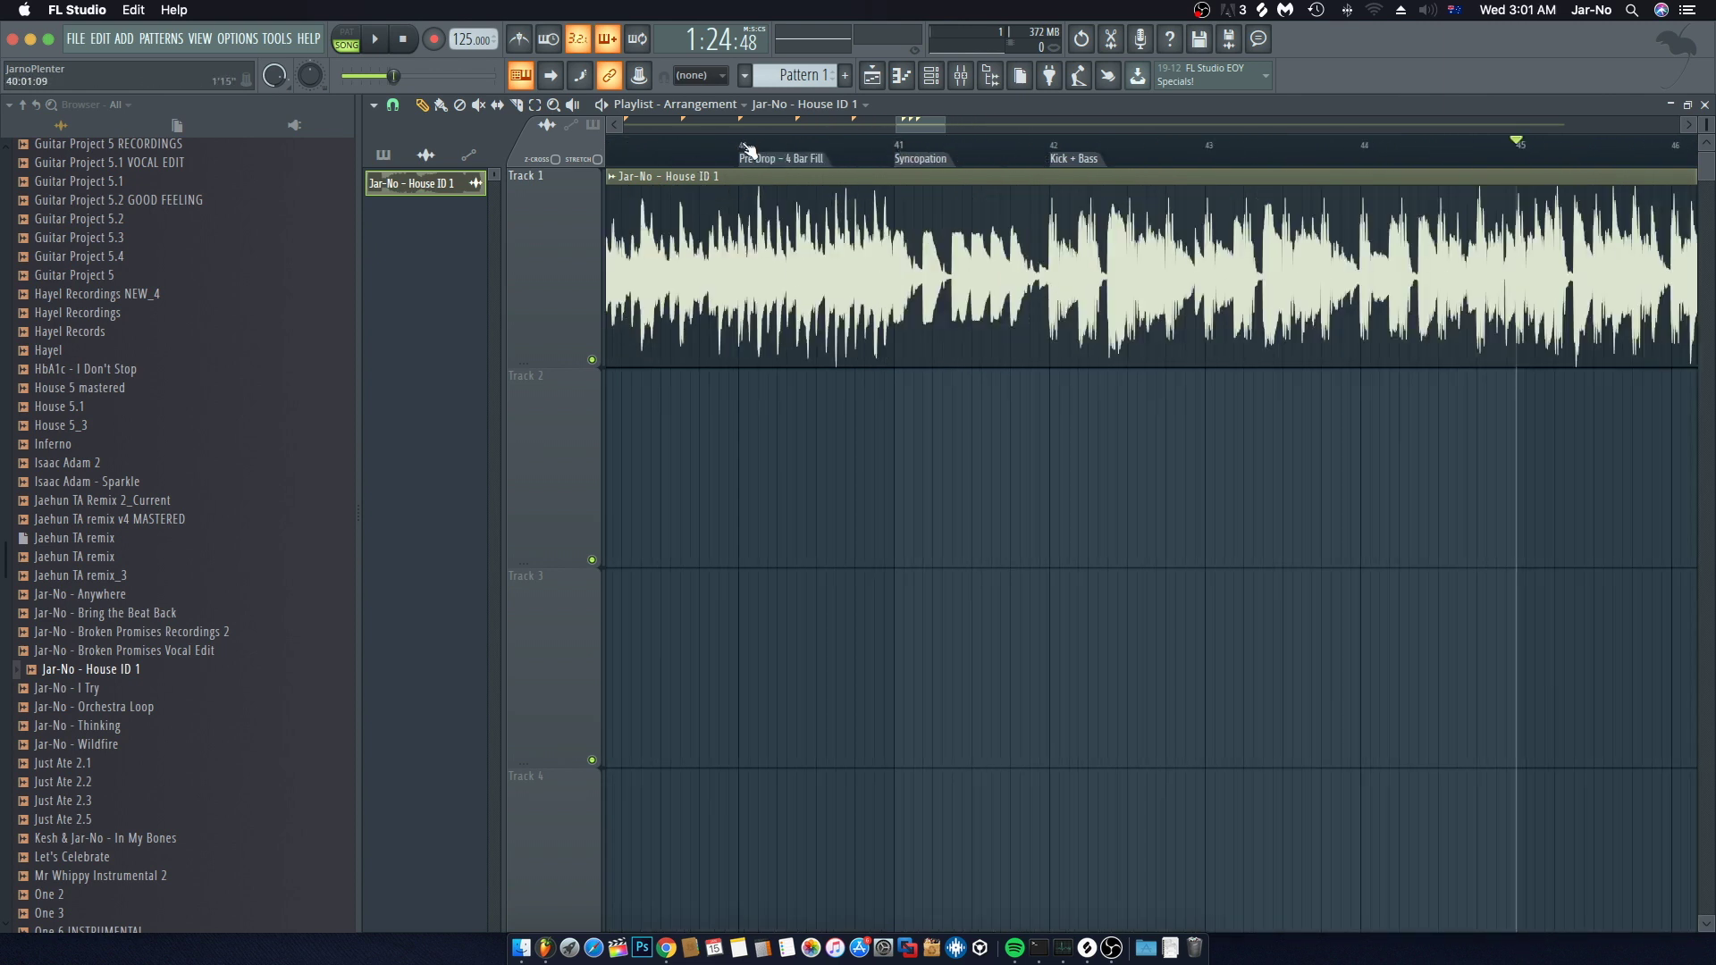
left_click(747, 150)
left_click(902, 153)
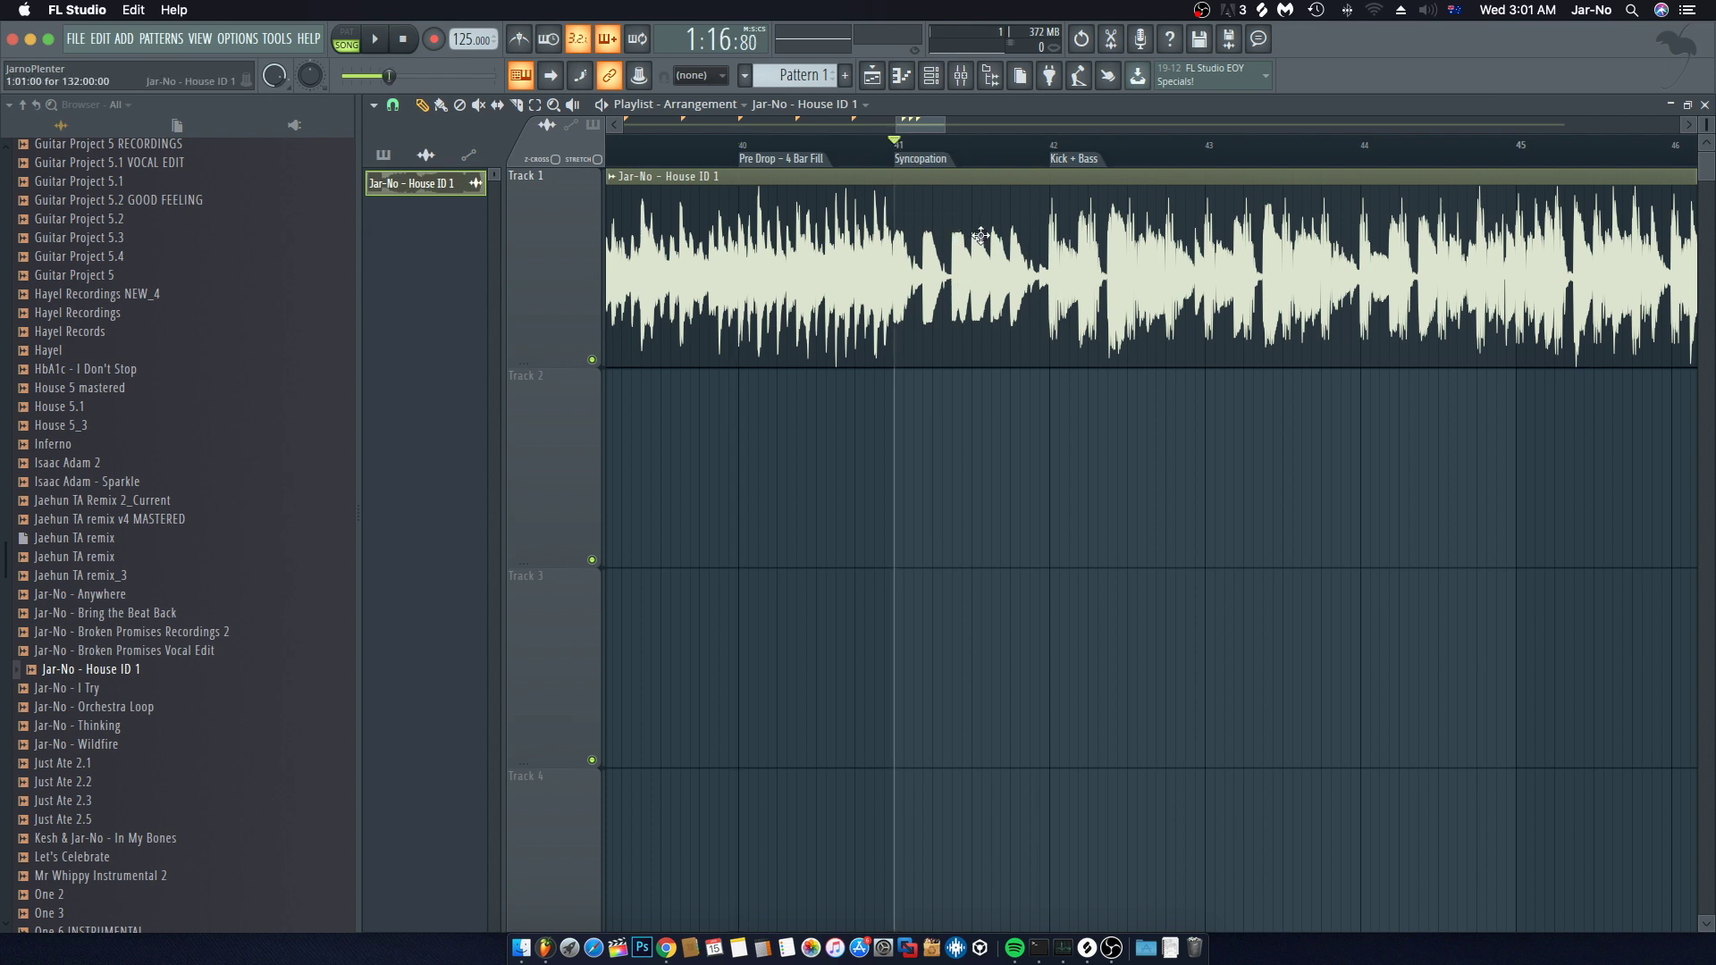
left_click(1057, 147)
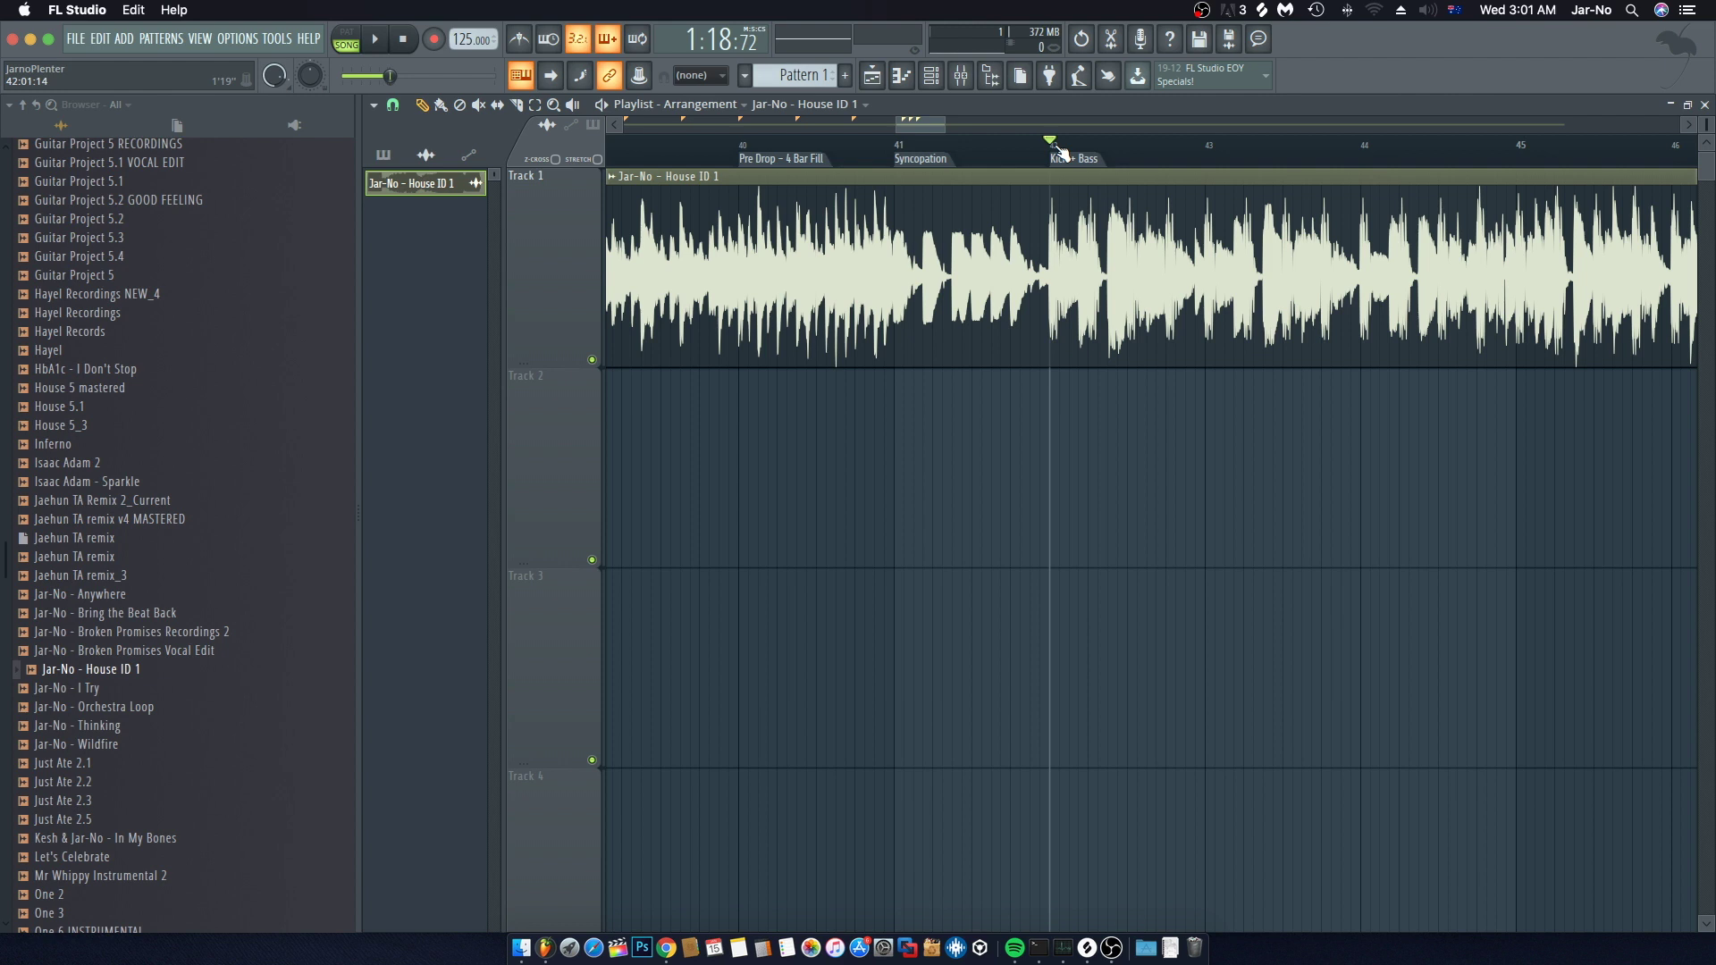
Step: Move the playhead back to the Syncopation marker at bar 41
scroll(1060, 150, "down", 4)
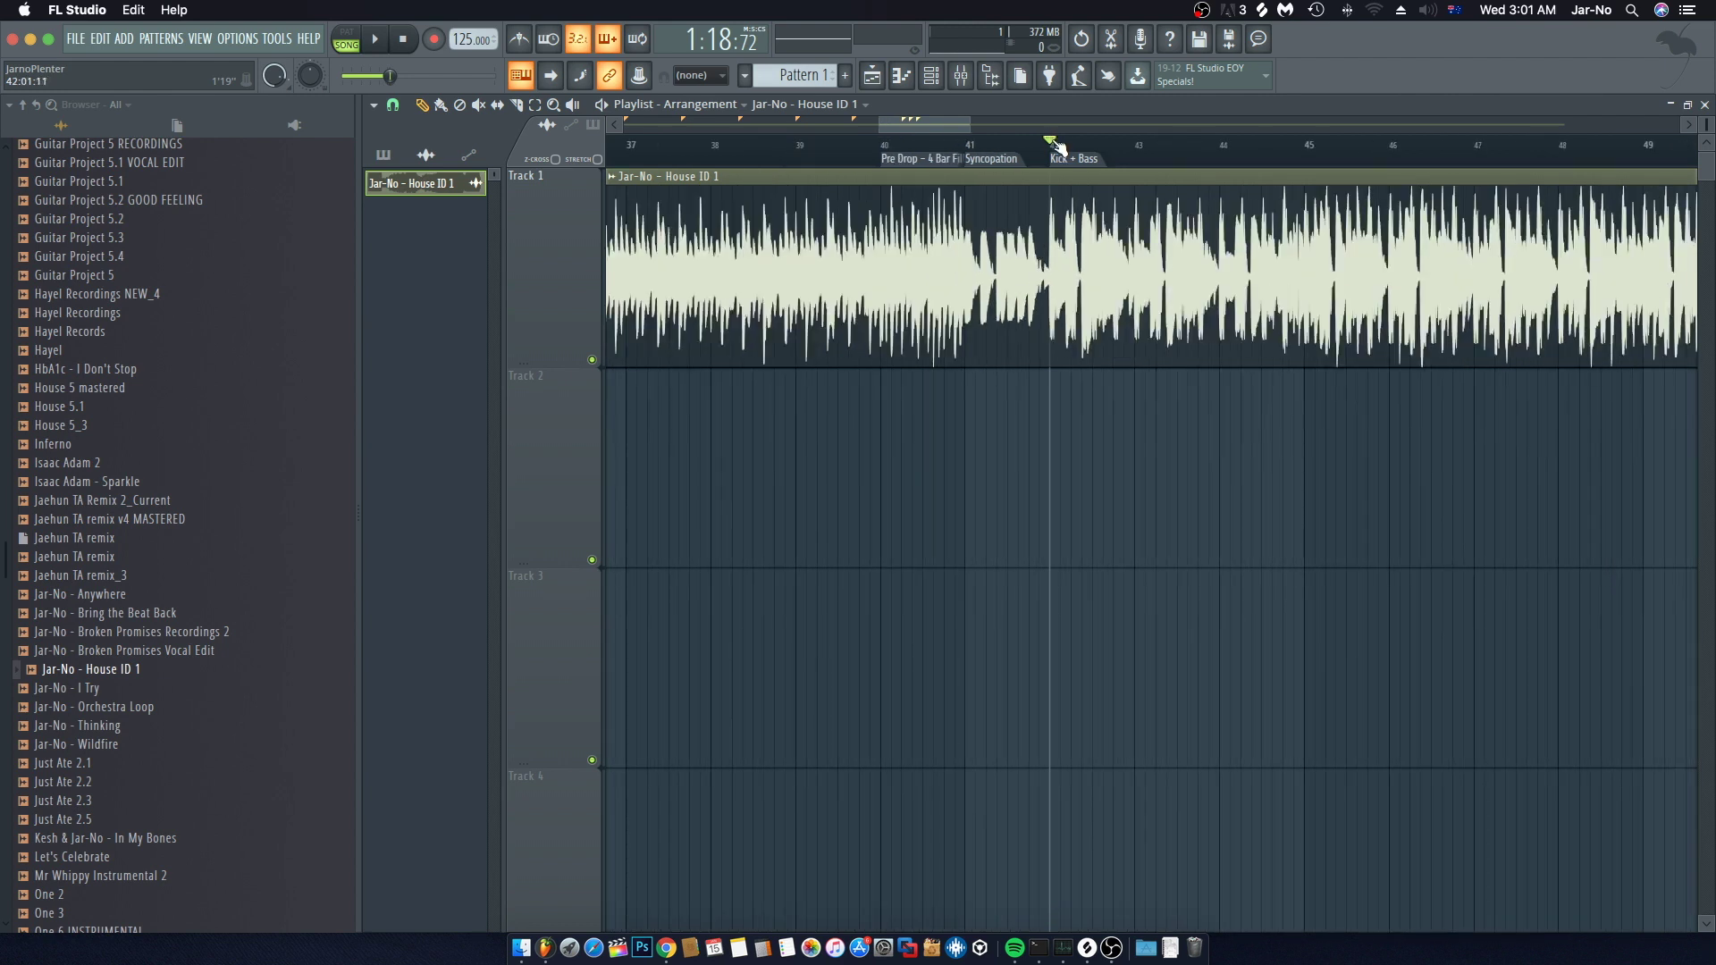
scroll(1058, 150, "up", 2)
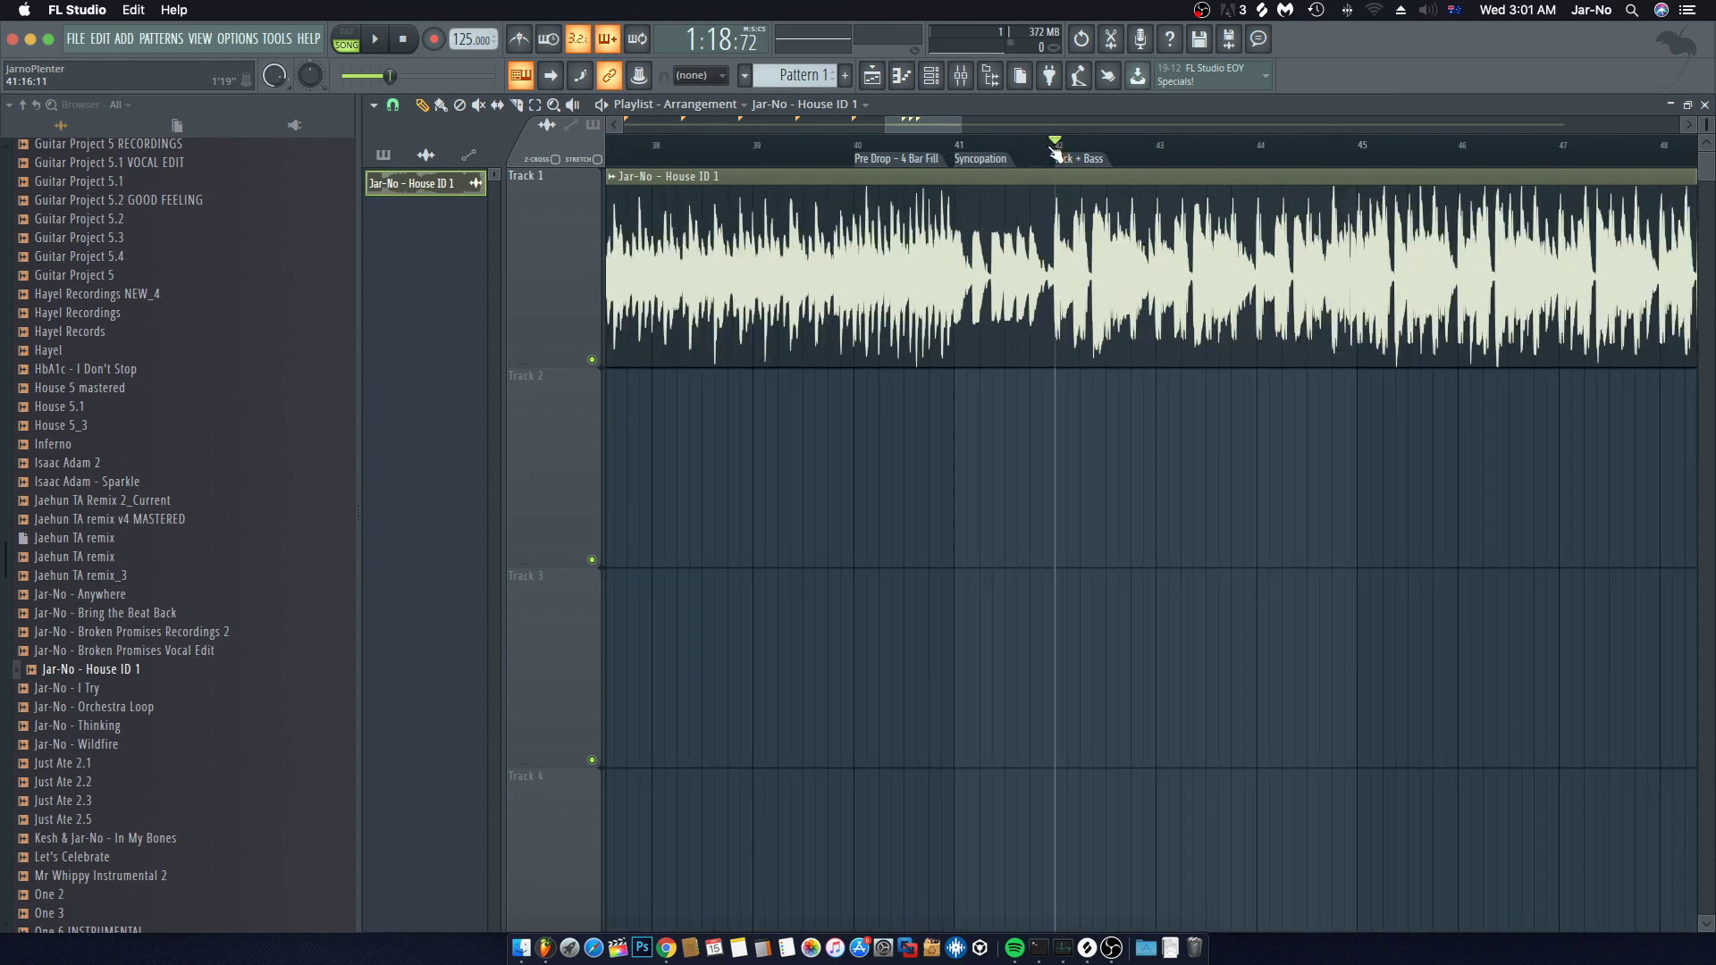
scroll(967, 151, "up", 2)
left_click(963, 148)
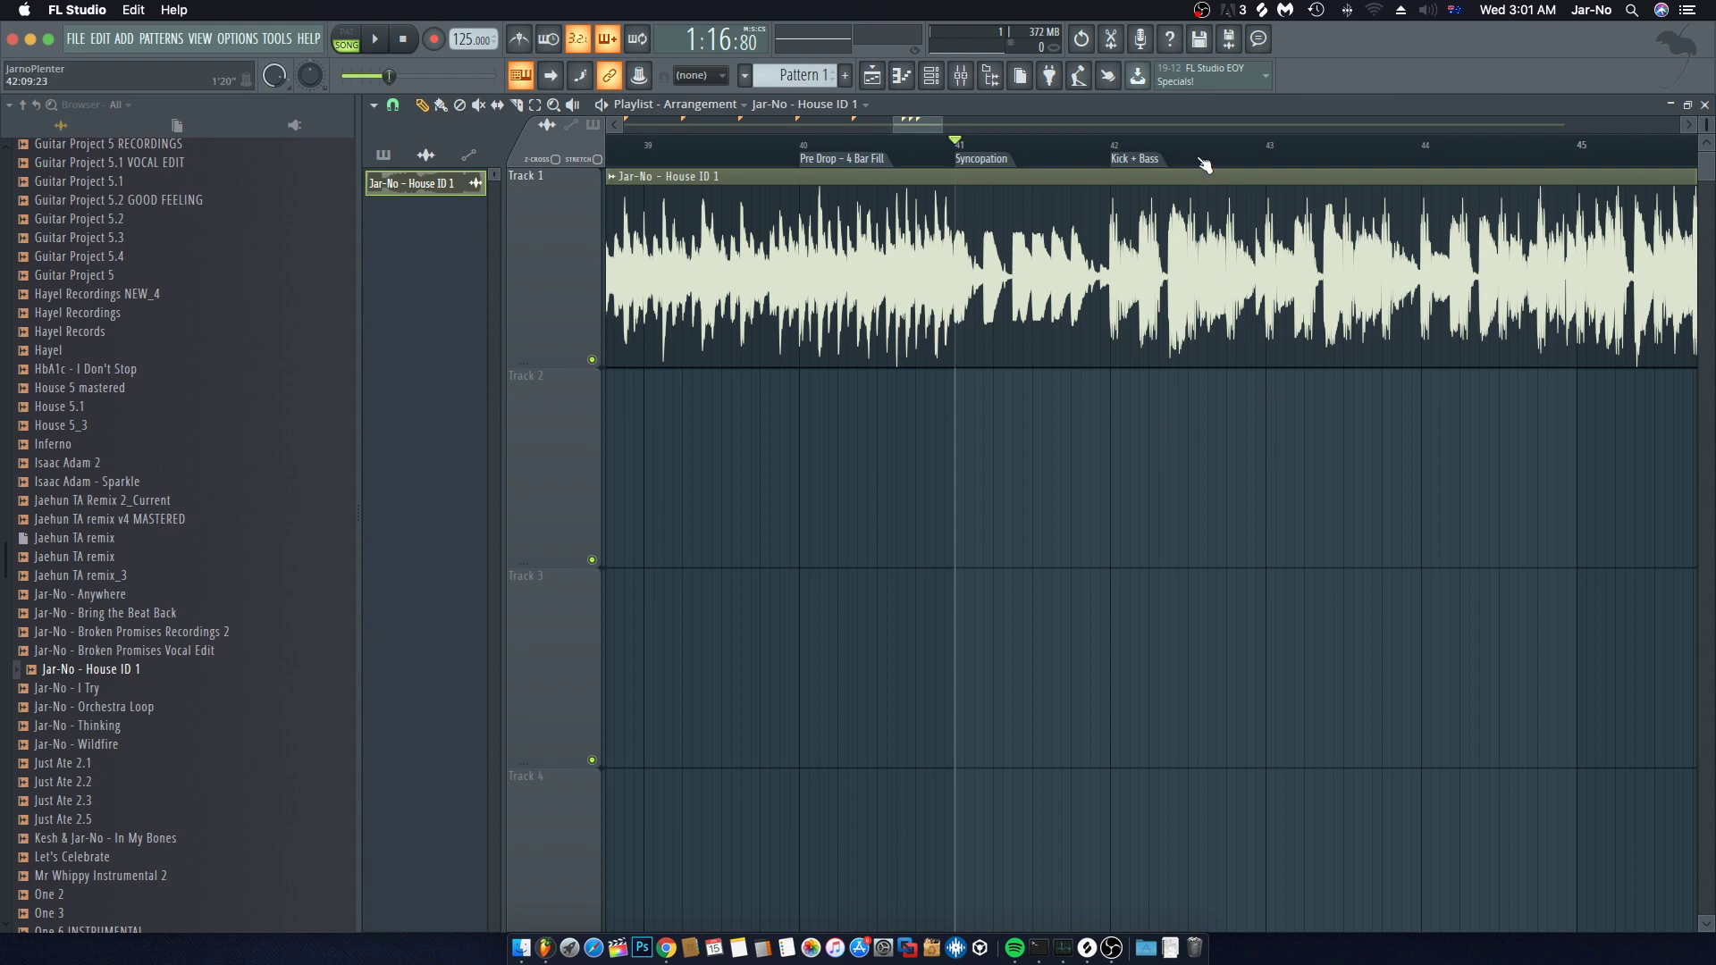
Step: Examine the layout of the whole House ID 1 track, from the Intro marker to the end of the waveform
scroll(1201, 158, "down", 6)
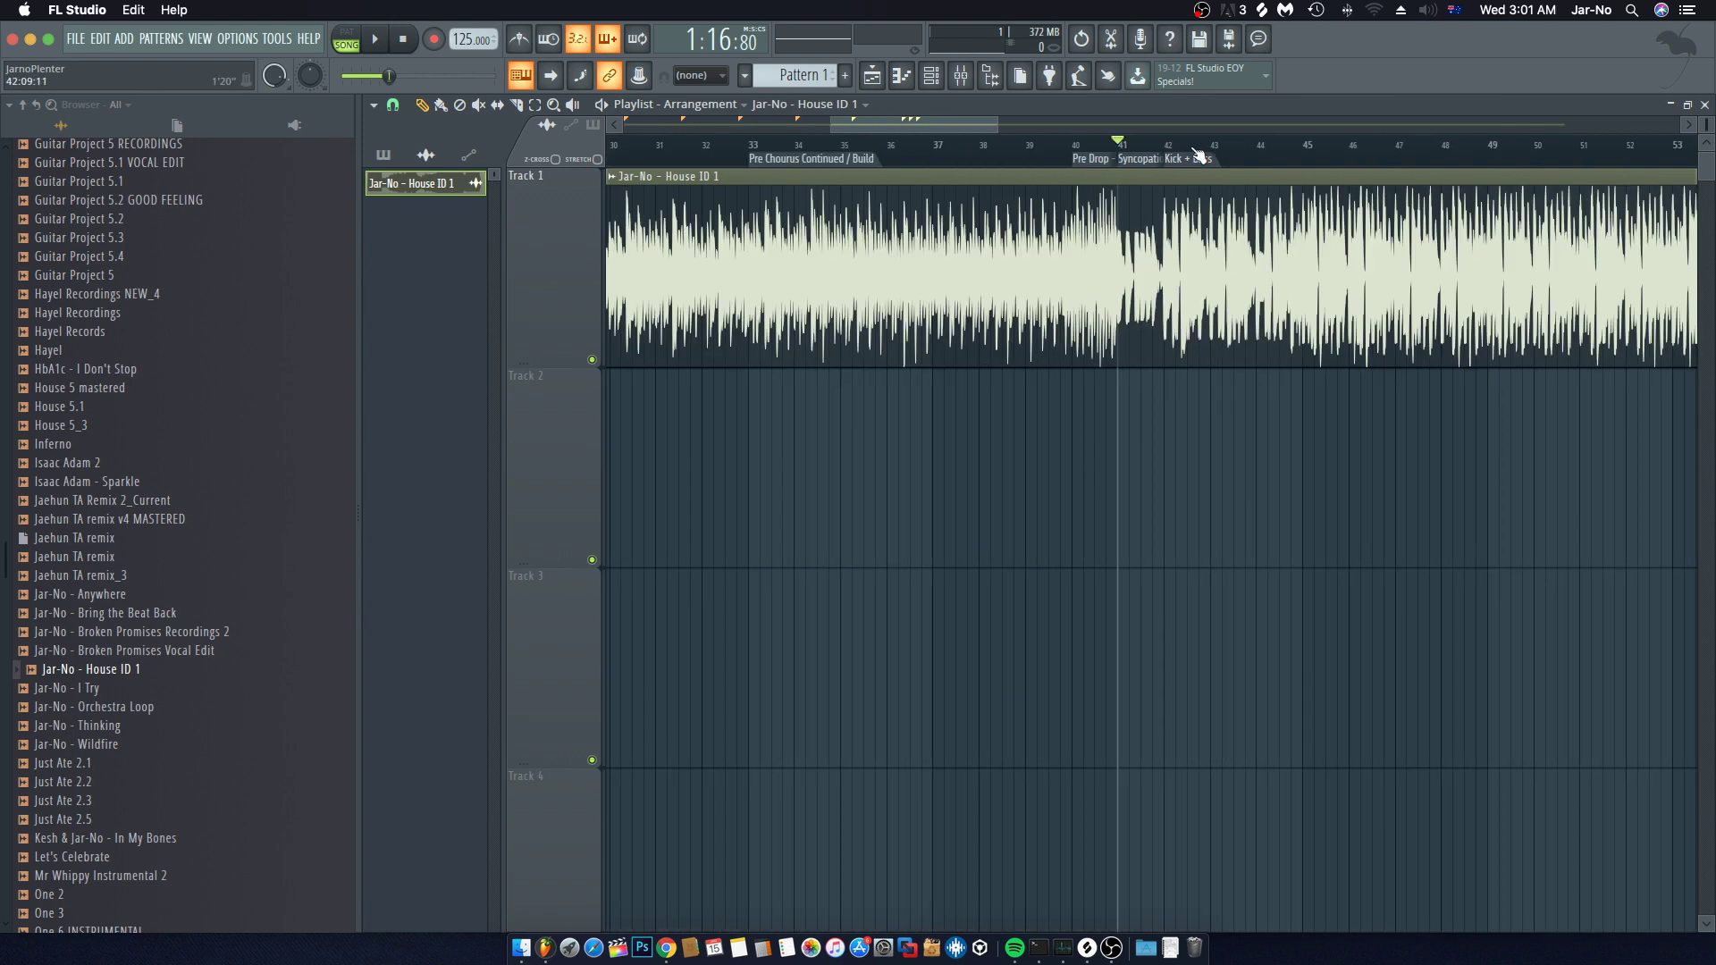
scroll(1200, 158, "down", 5)
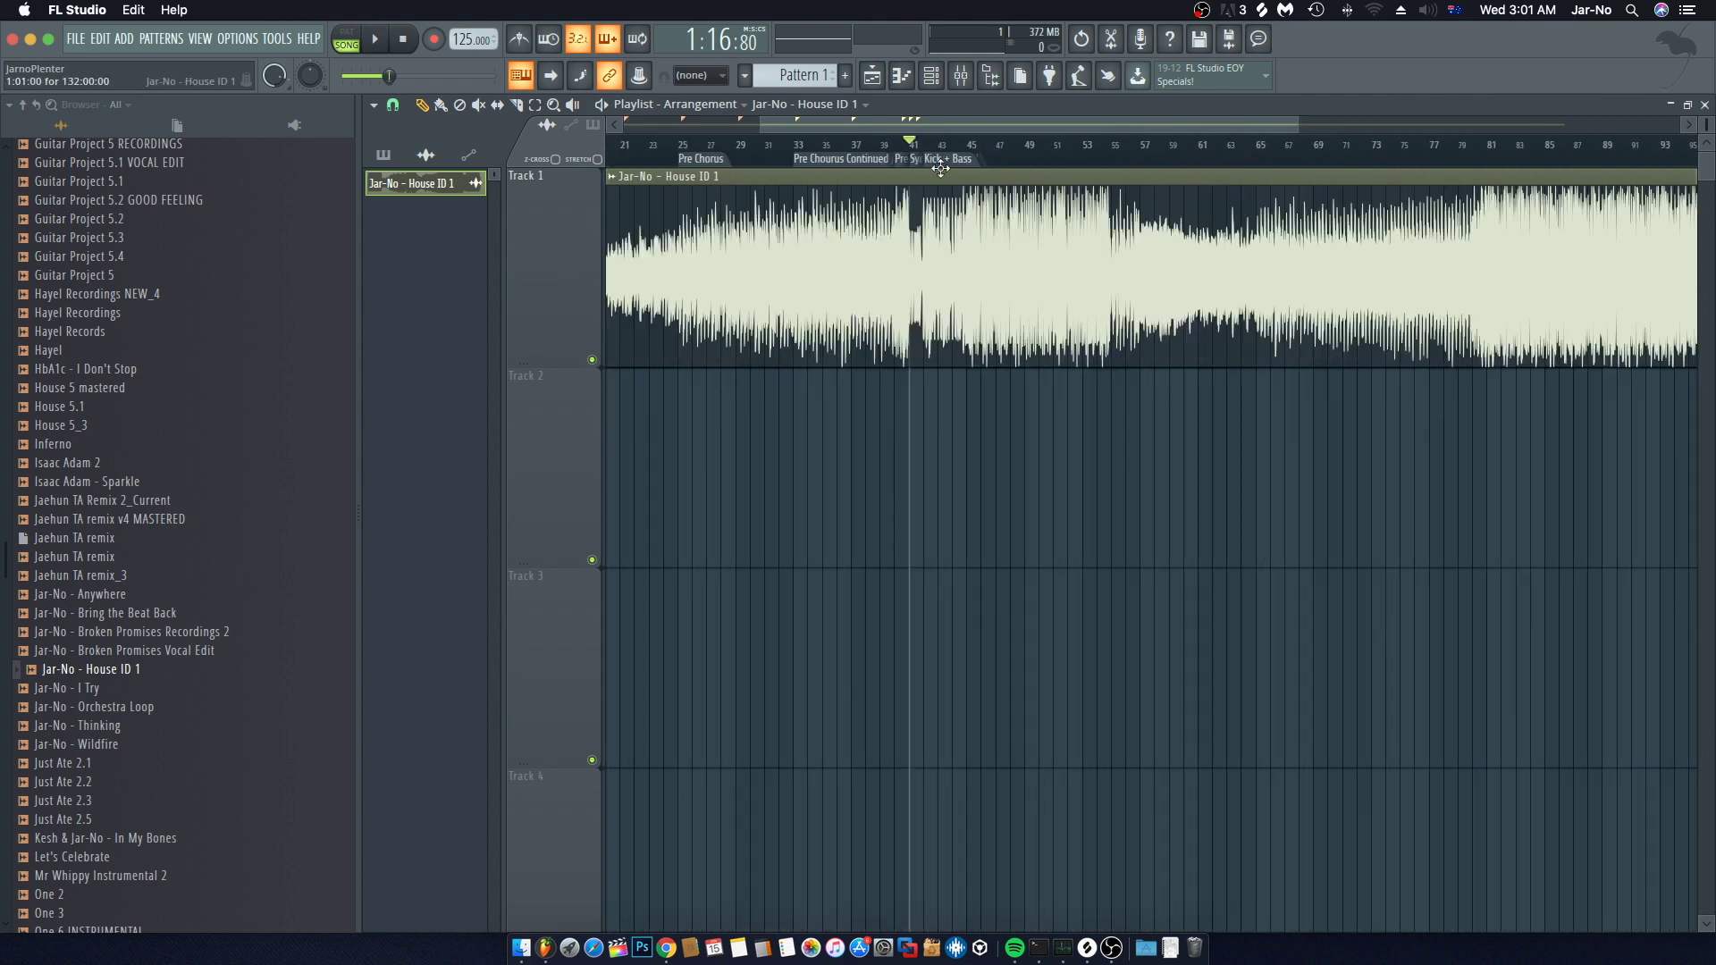
left_click_drag(946, 118, 839, 131)
scroll(845, 143, "down", 3)
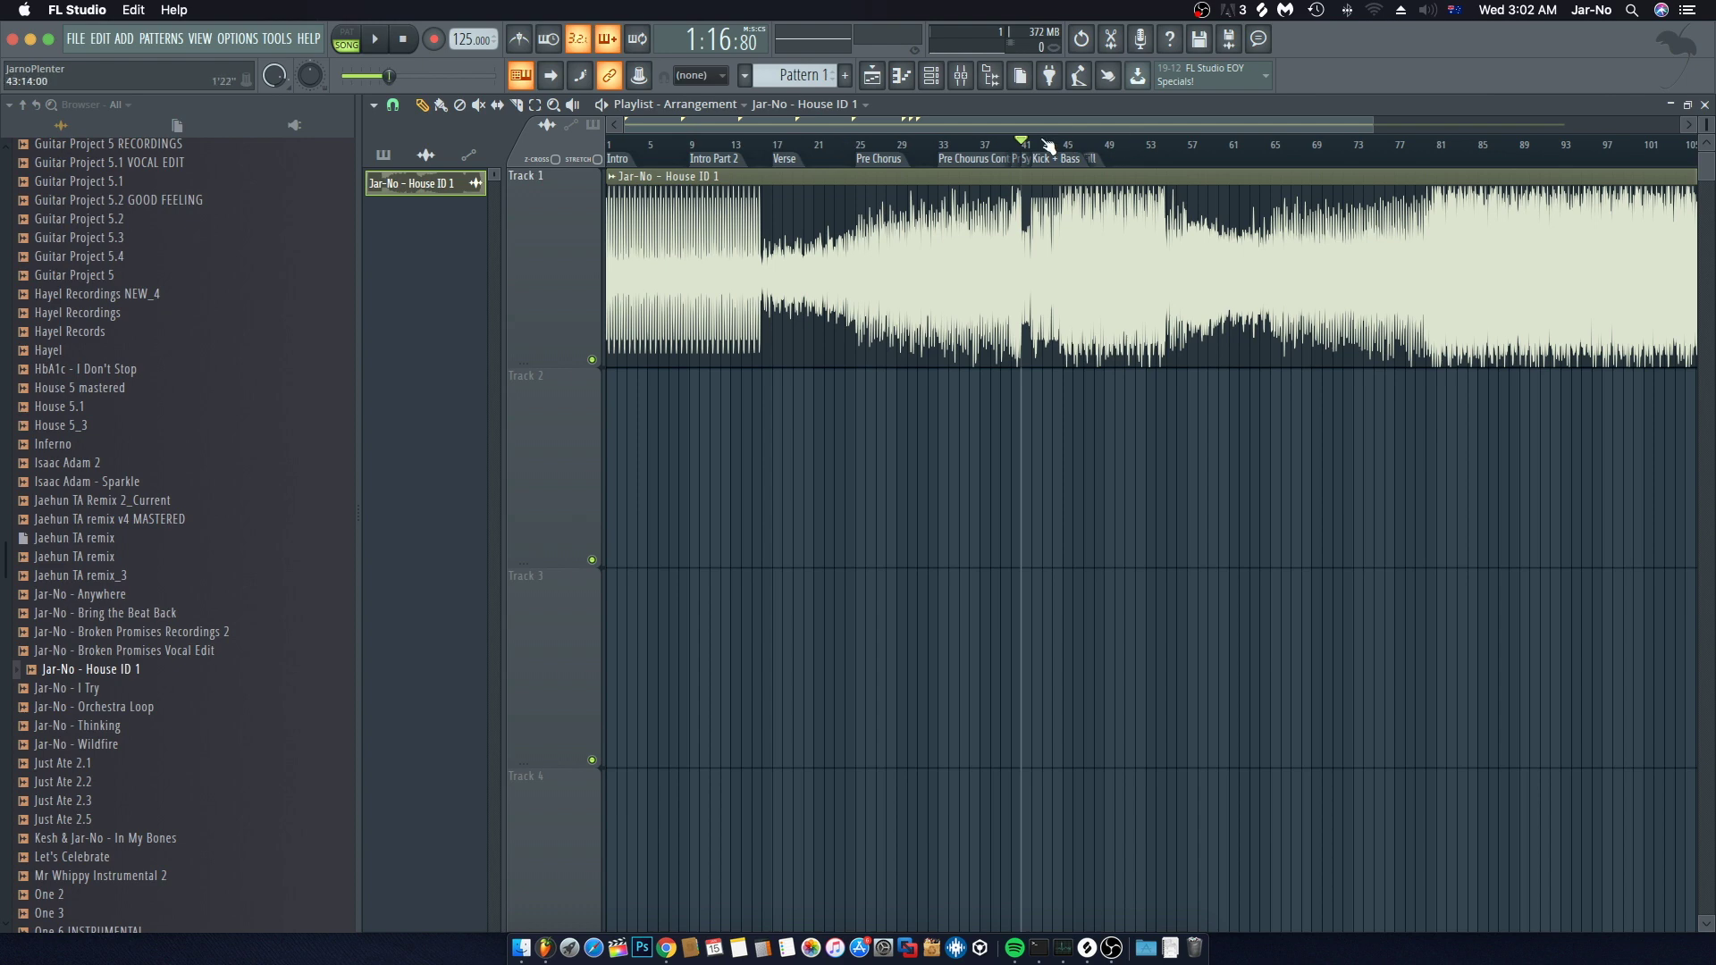
scroll(1037, 148, "up", 5)
scroll(1037, 147, "down", 4)
scroll(1037, 147, "down", 1)
scroll(1034, 148, "down", 2)
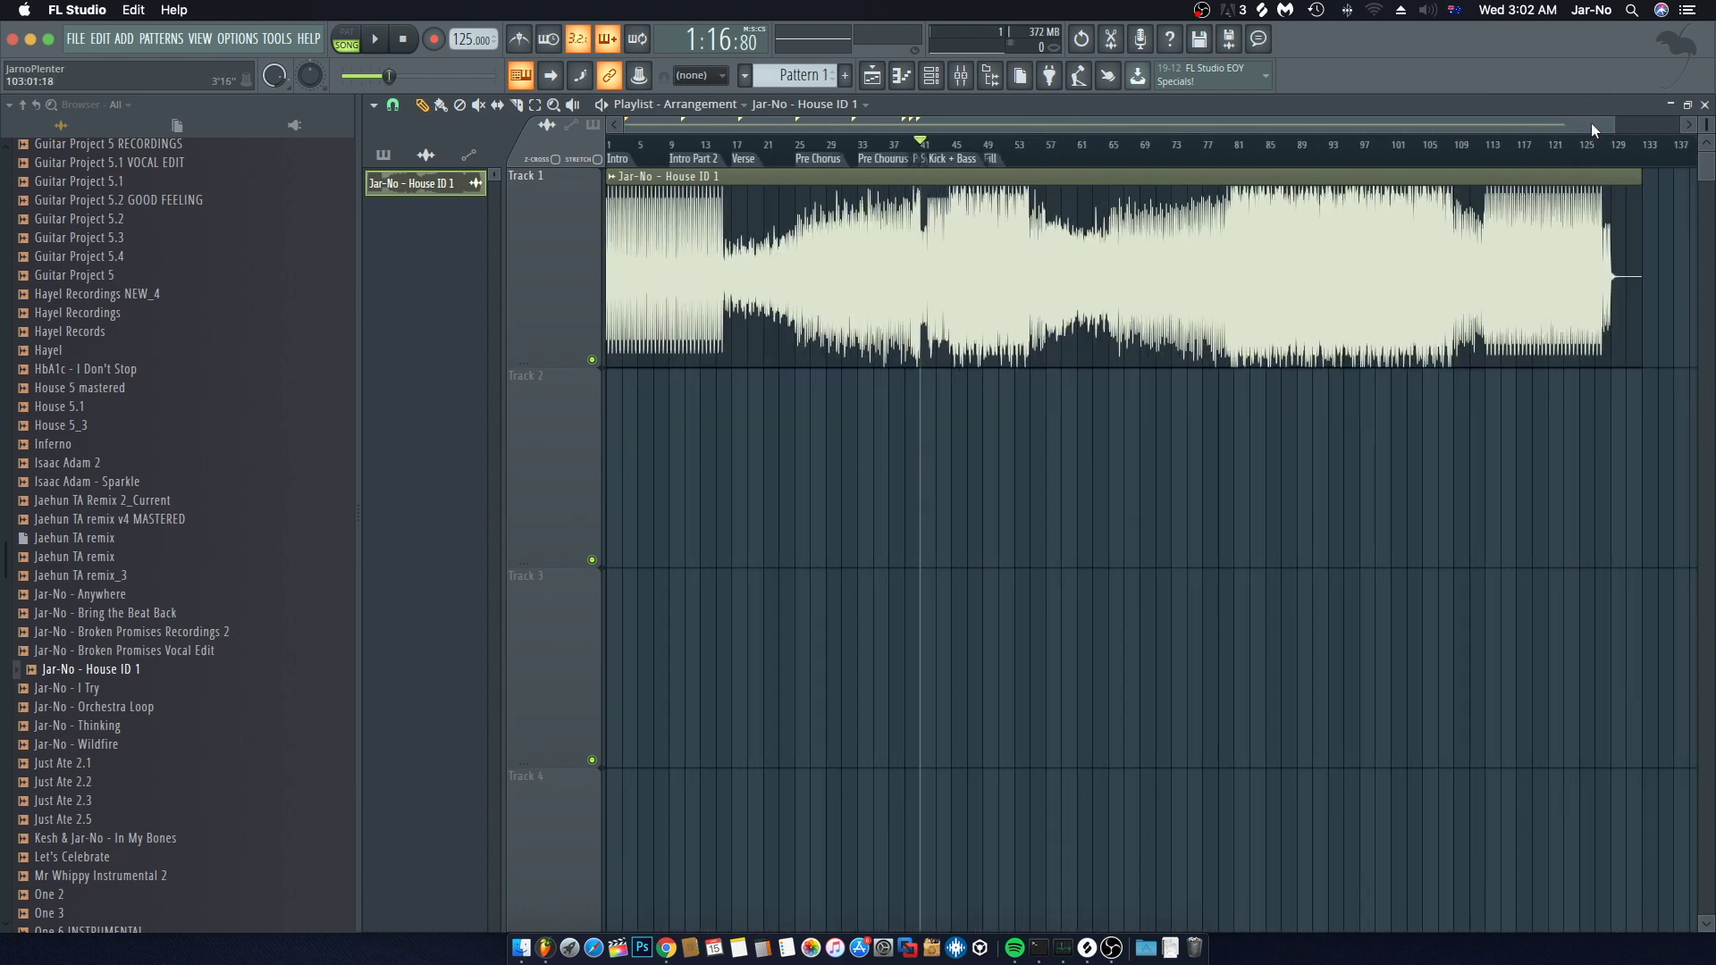